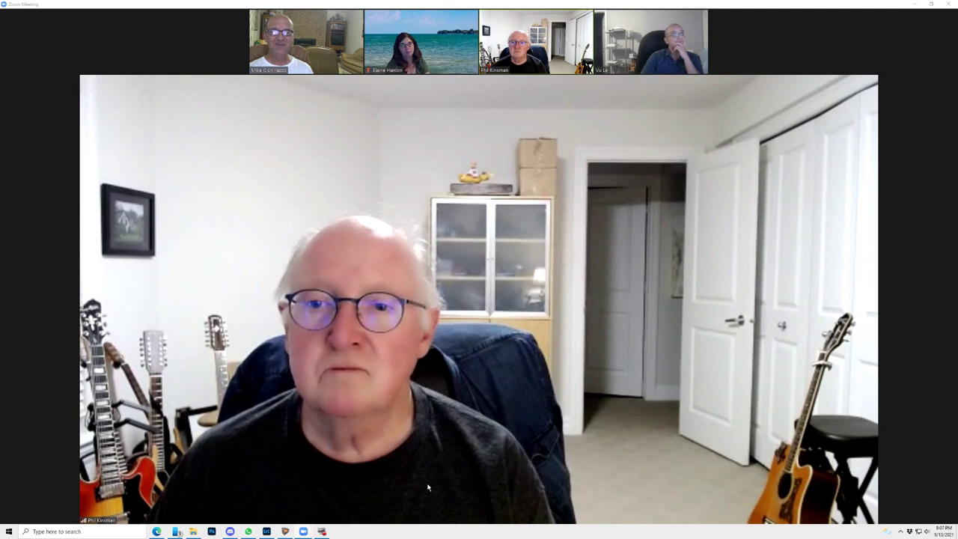
# - Pin the participant's video from the top thumbnail strip as the main Zoom view
pyautogui.moveTo(412, 478)
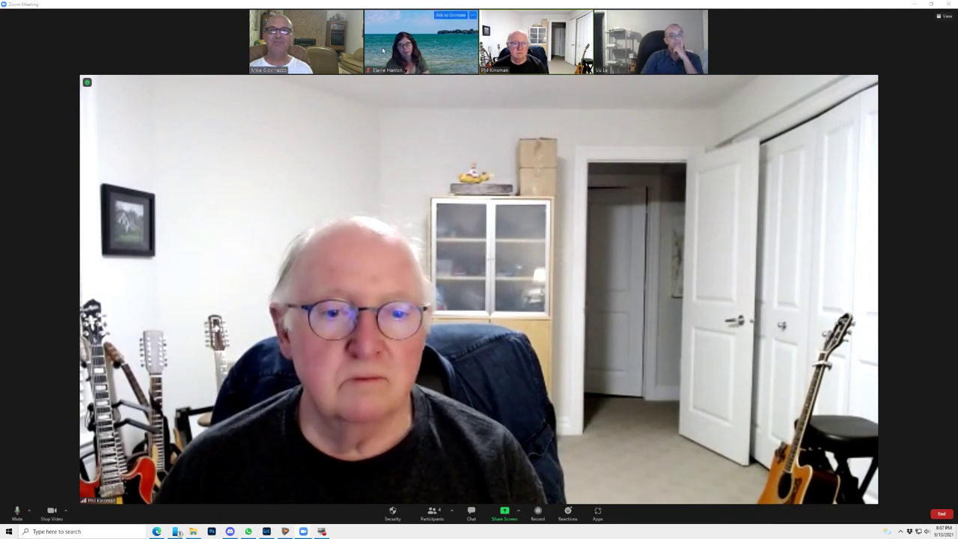
pyautogui.doubleClick(316, 55)
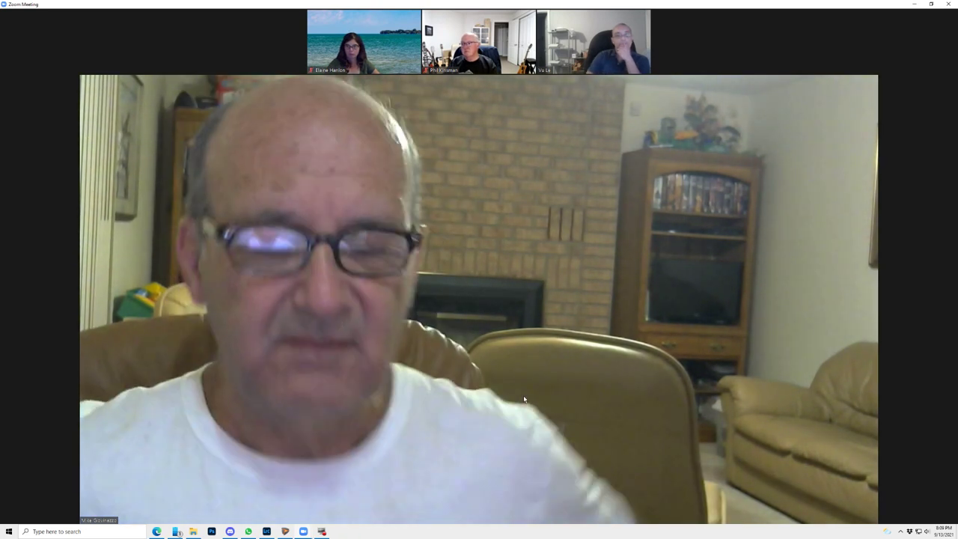
pyautogui.moveTo(519, 400)
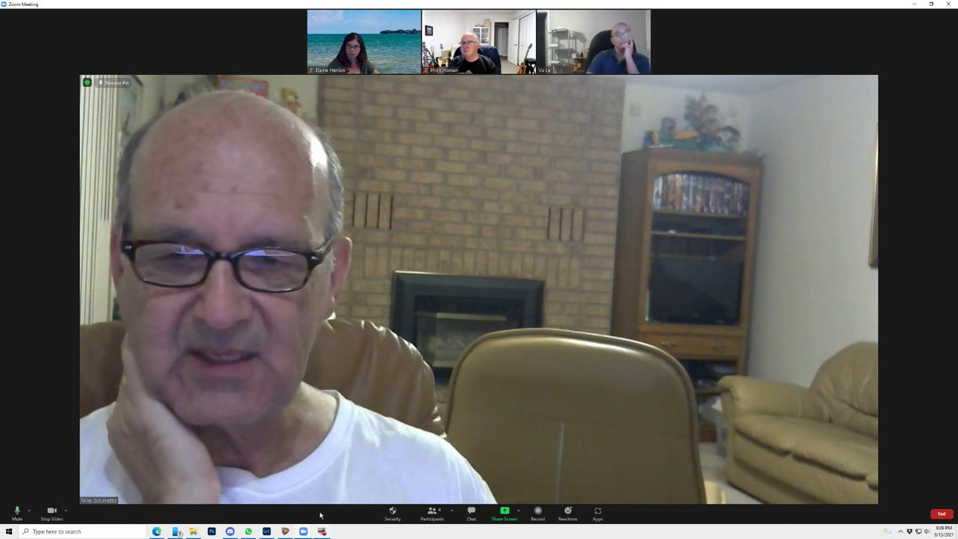
# - Share Screen 1 with the Zoom meeting
pyautogui.click(506, 512)
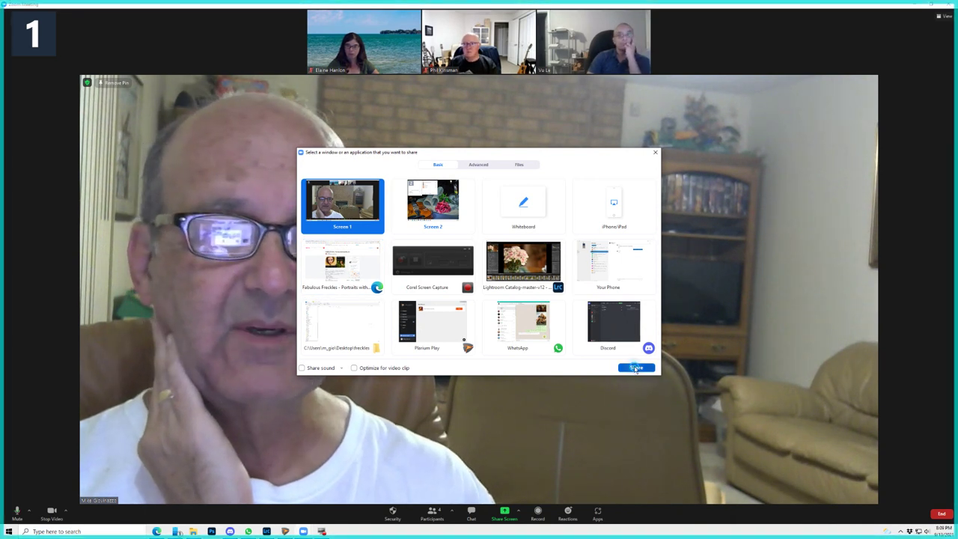
pyautogui.click(640, 367)
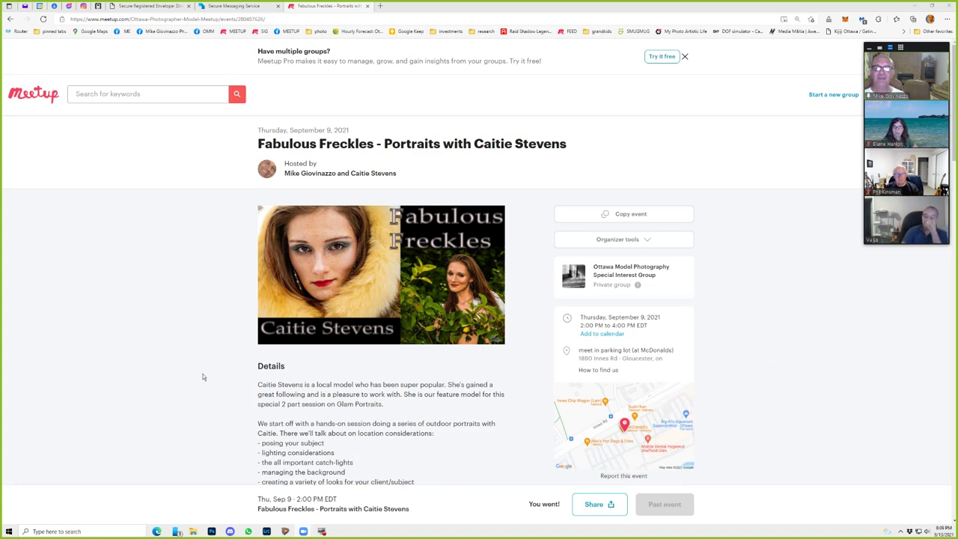
# - Scroll through the Fabulous Freckles event details, then bring Lightroom Classic to the front
pyautogui.scroll(-2, 223, 380)
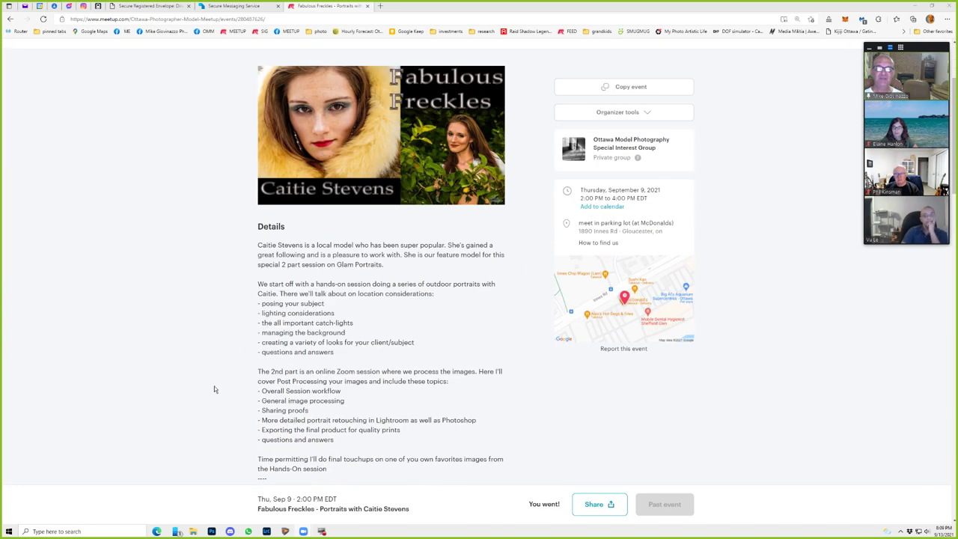
pyautogui.scroll(-1, 215, 378)
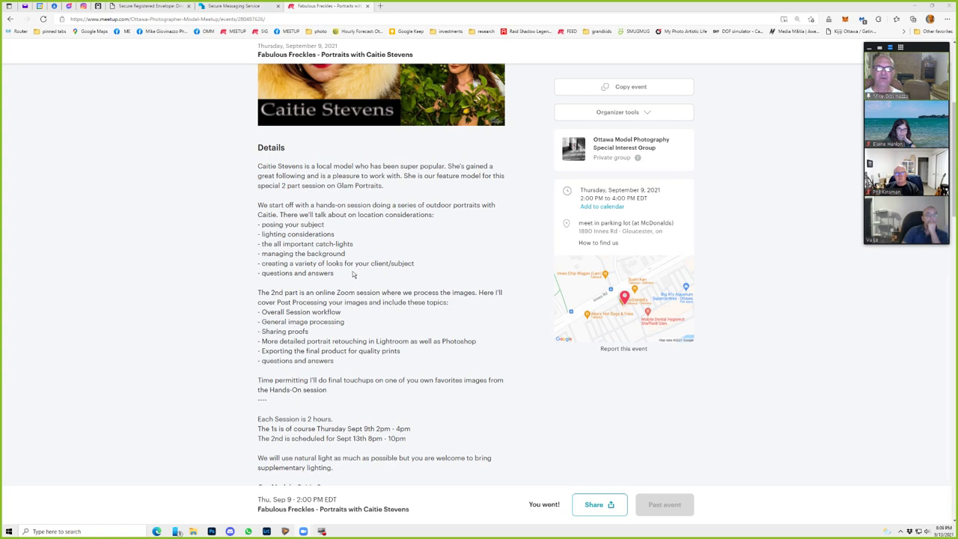
pyautogui.scroll(-1, 250, 331)
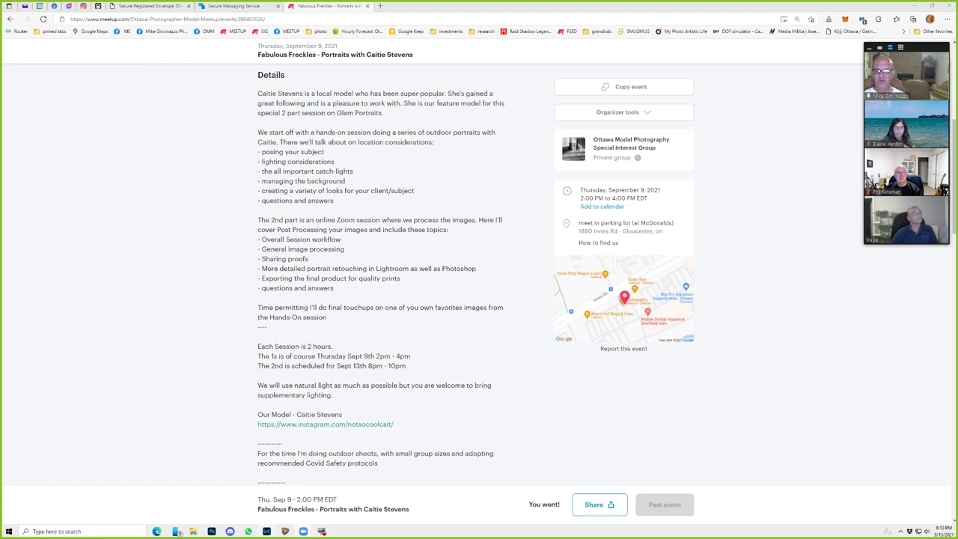
pyautogui.click(268, 531)
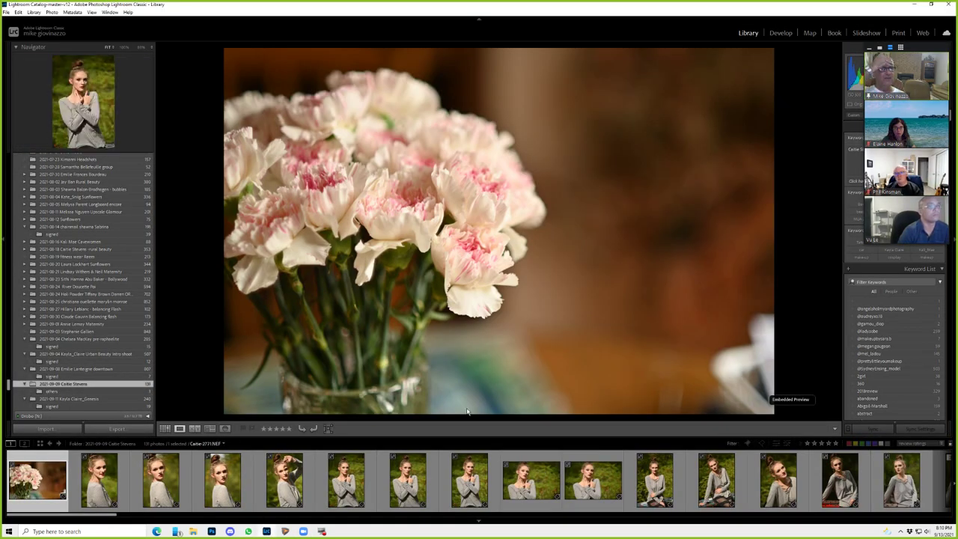
# - Filter the shoot's filmstrip to Unrated photos and advance to the next portrait
pyautogui.moveTo(929, 50); pyautogui.dragTo(957, 51)
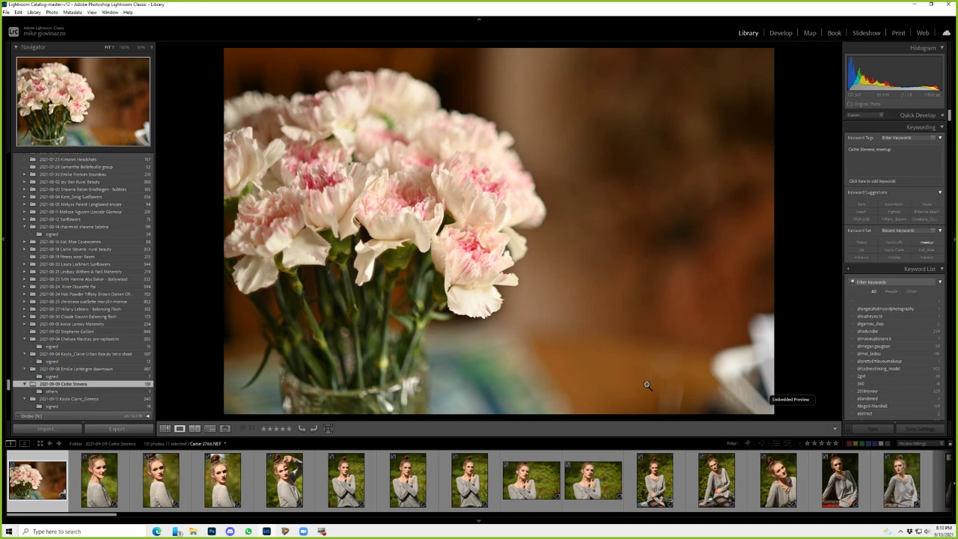
pyautogui.click(911, 443)
pyautogui.click(881, 401)
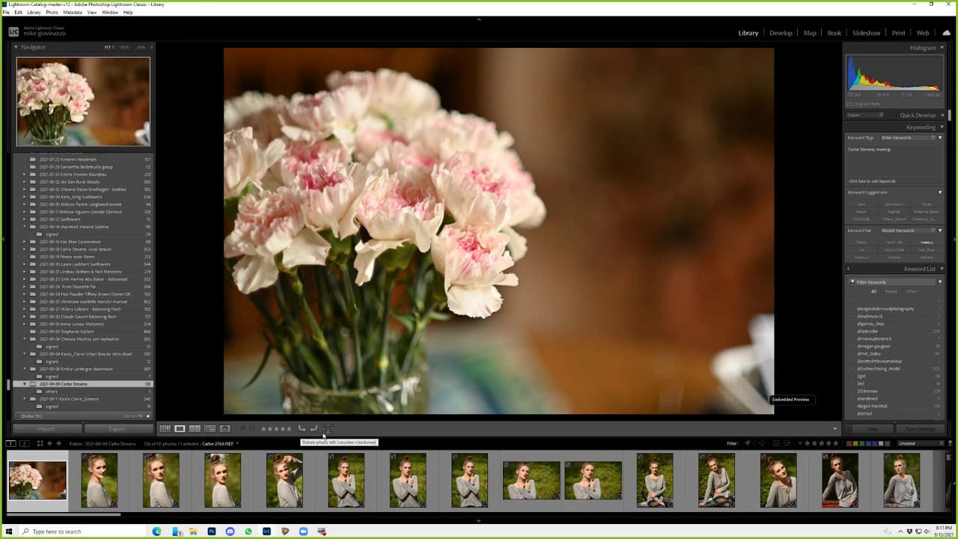
pyautogui.press('Right')
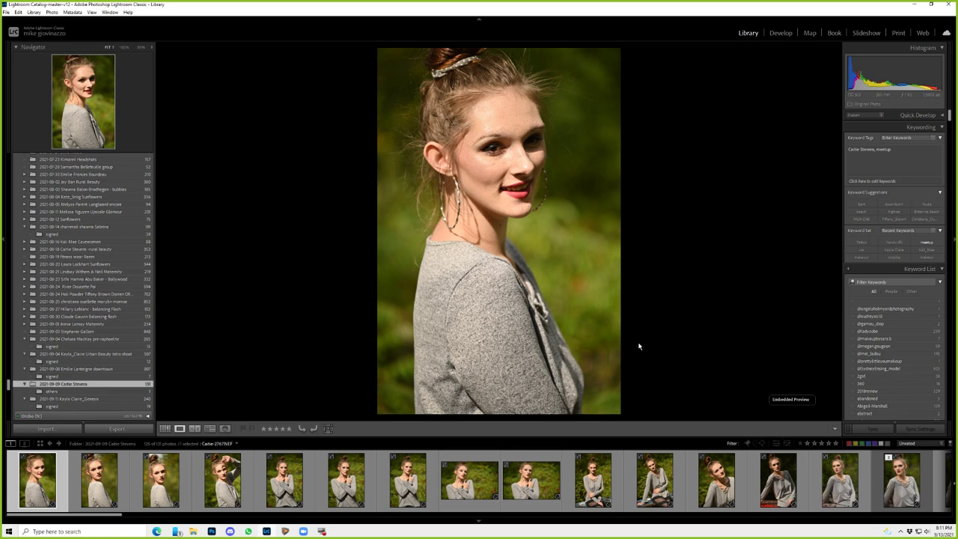
# - Rate one portrait 3 stars and a later one 2 stars
pyautogui.press('3')
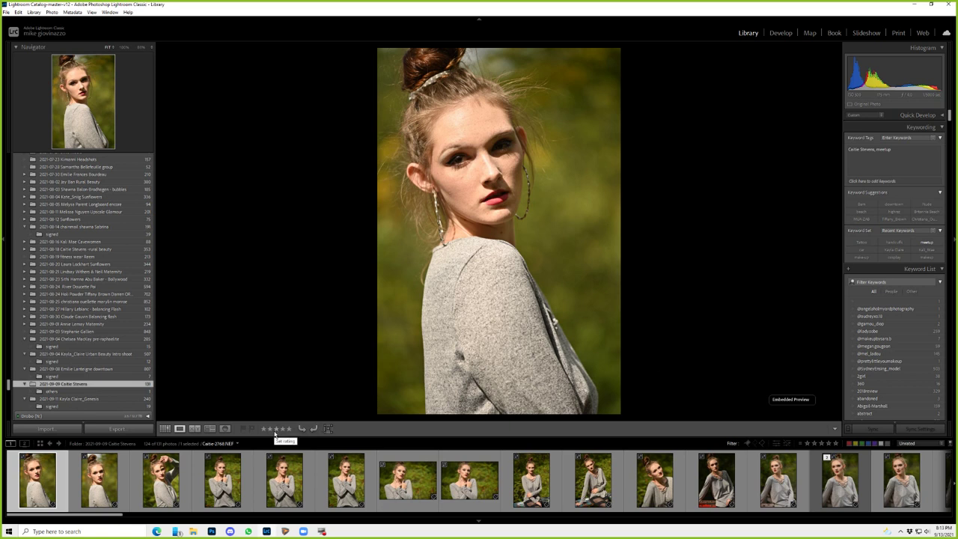
pyautogui.press('Right')
pyautogui.press('Right')
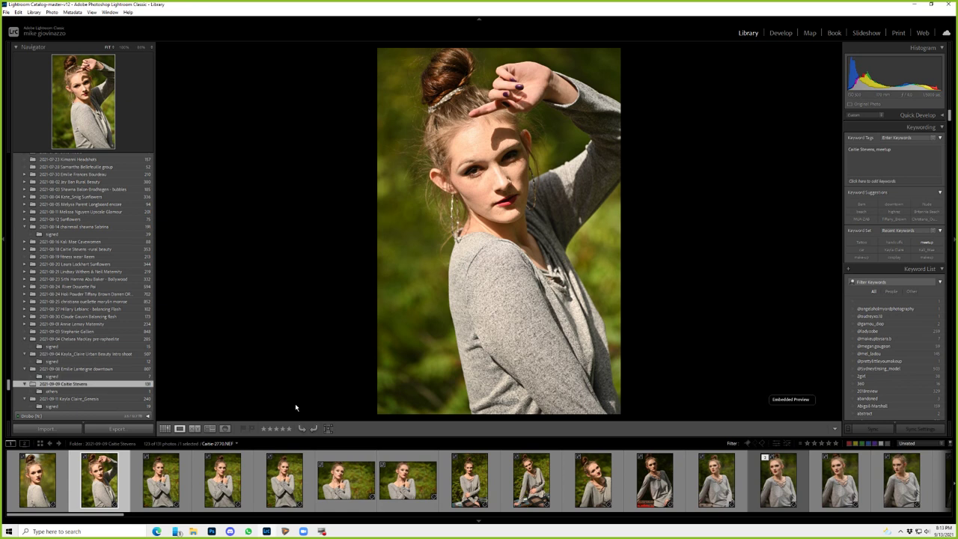
pyautogui.press('2')
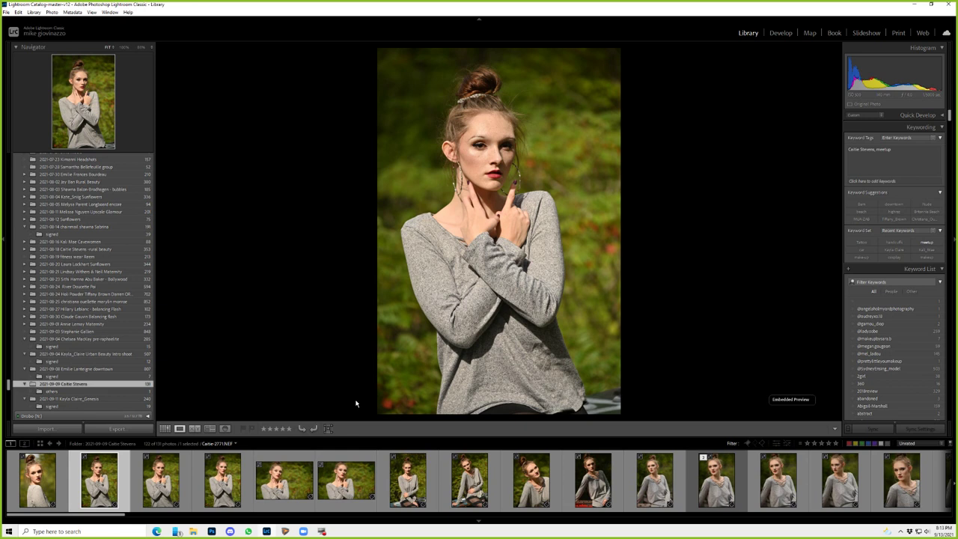
pyautogui.press('Right')
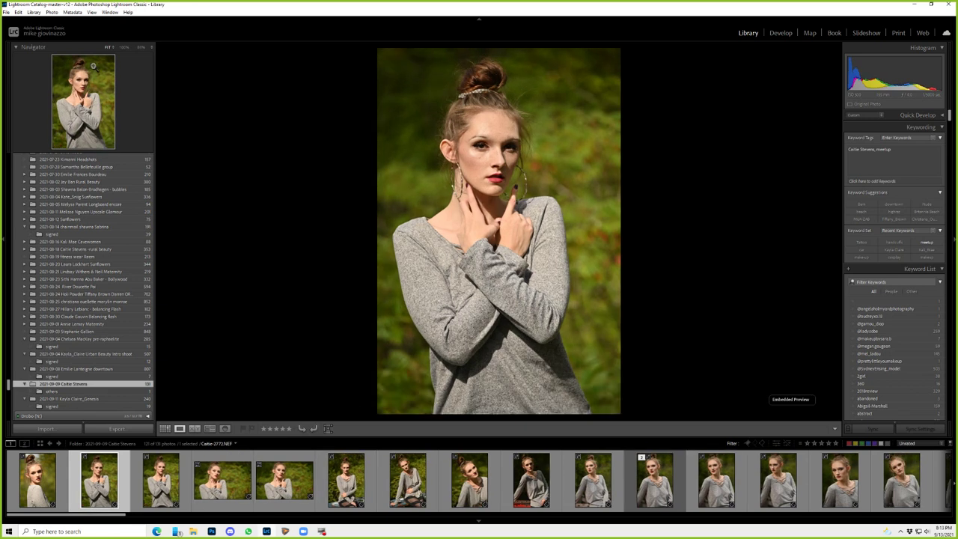
pyautogui.click(34, 13)
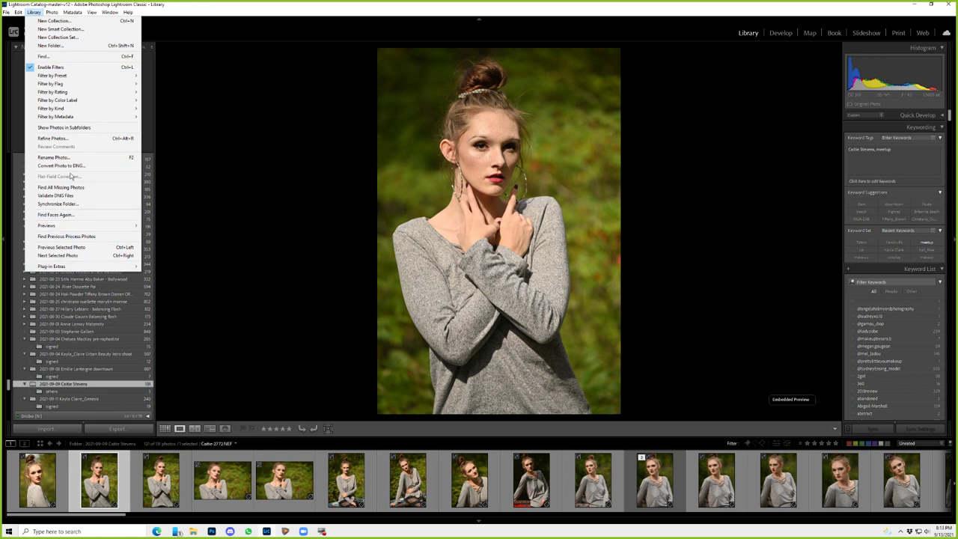
pyautogui.moveTo(52, 12)
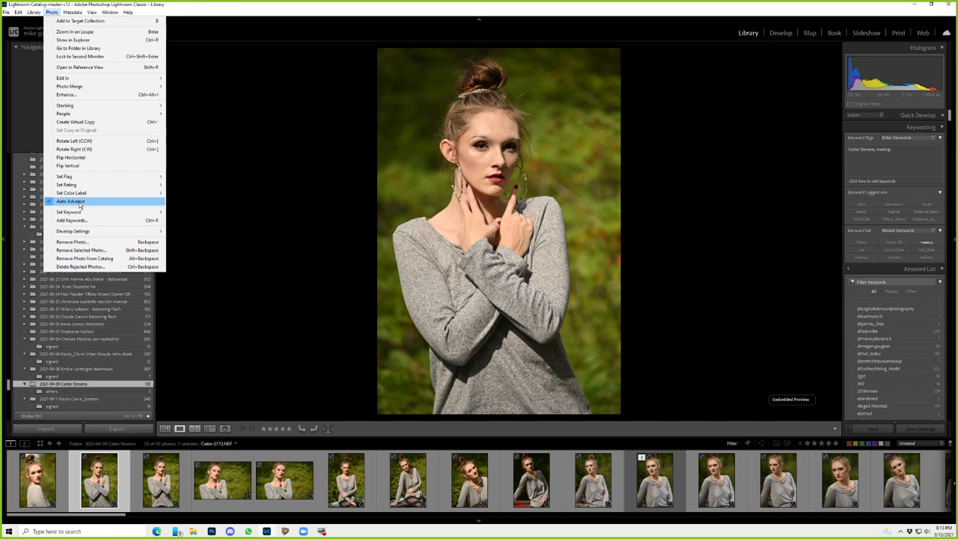
pyautogui.click(252, 155)
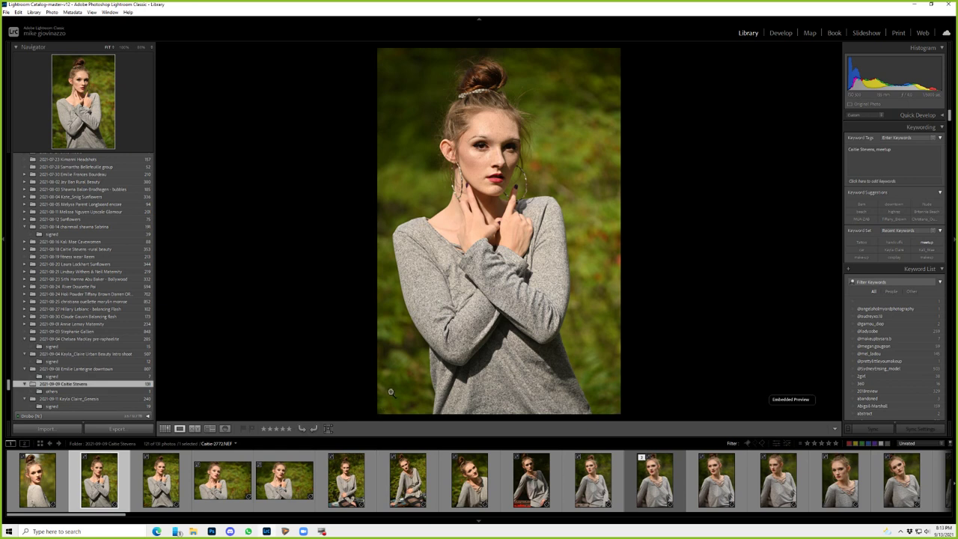
# - Cull two weak frames, rate one portrait 2 stars, and reject another after skipping two
pyautogui.press('1')
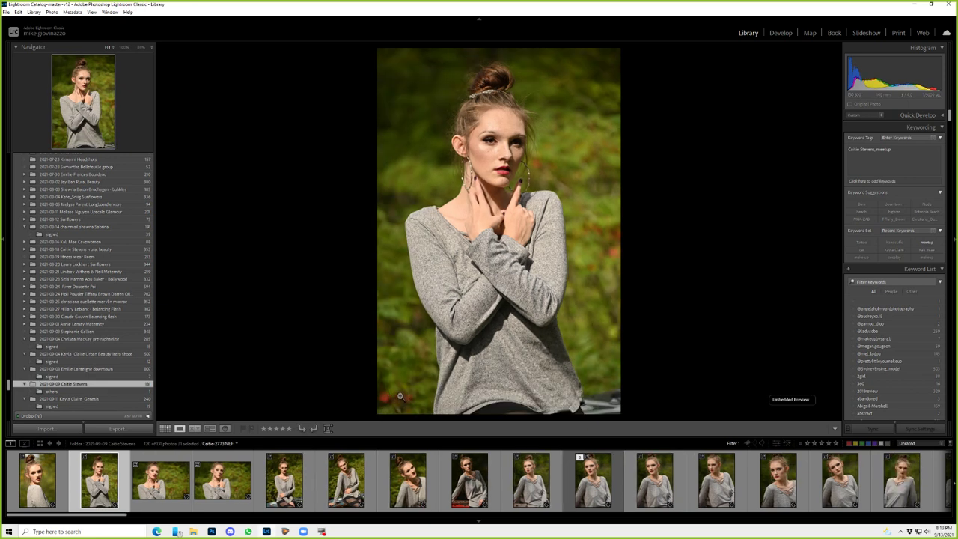
pyautogui.press('1')
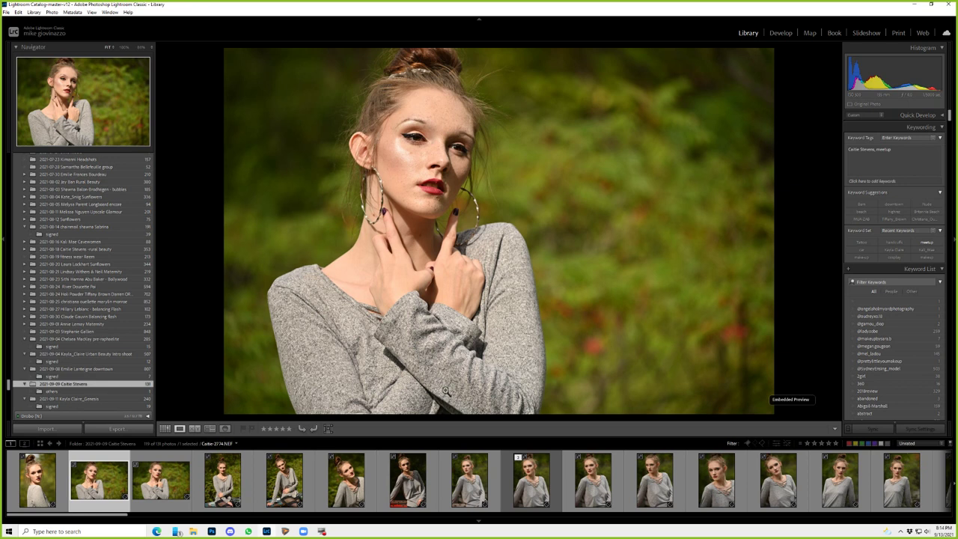
pyautogui.press('Right')
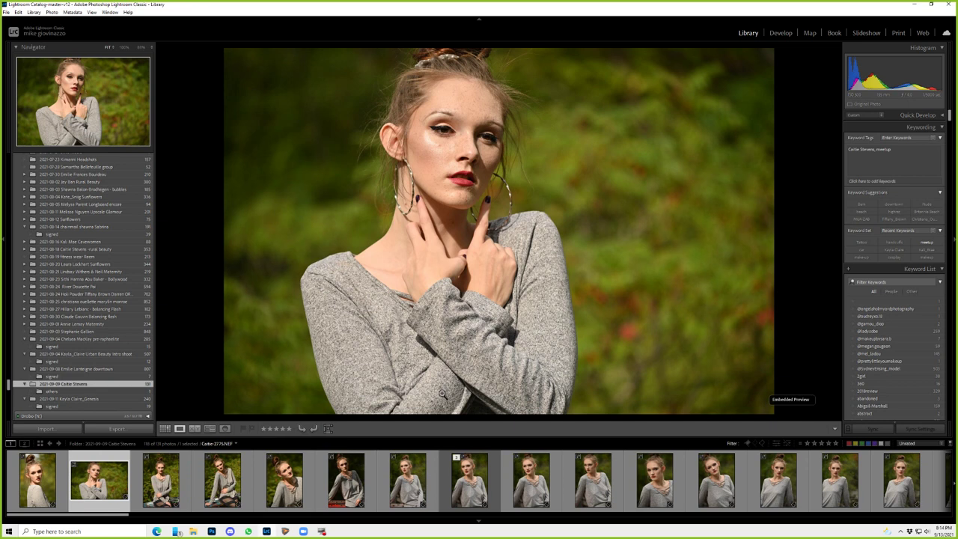
pyautogui.press('2')
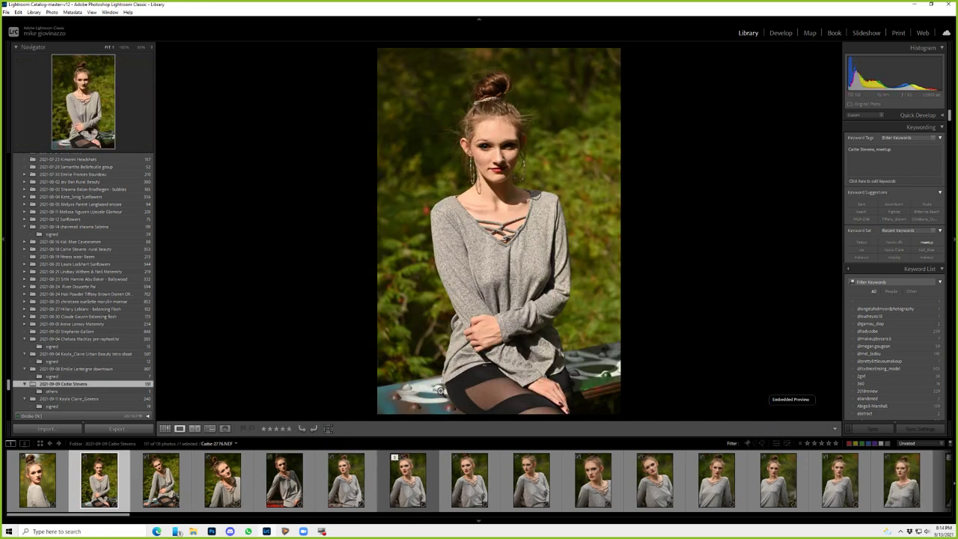
pyautogui.press('Right')
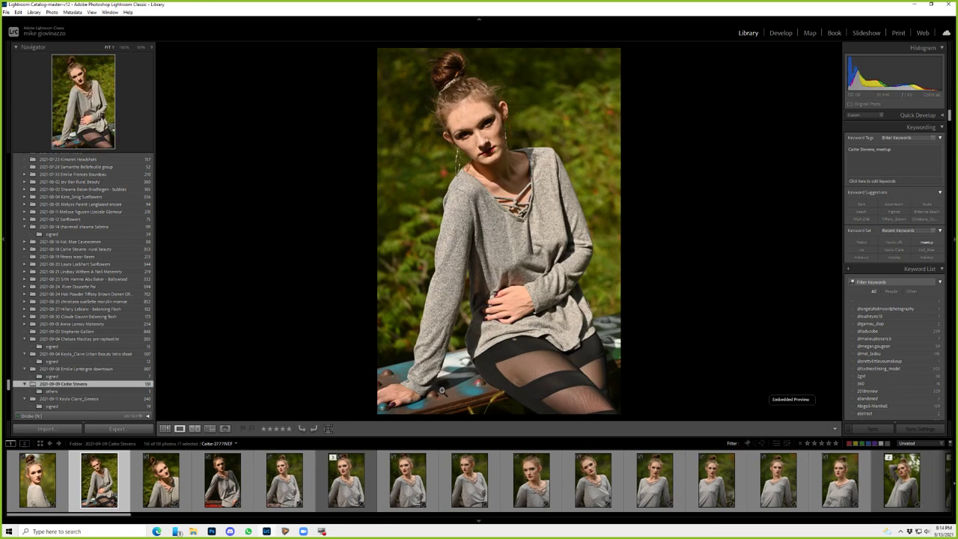
pyautogui.press('Right')
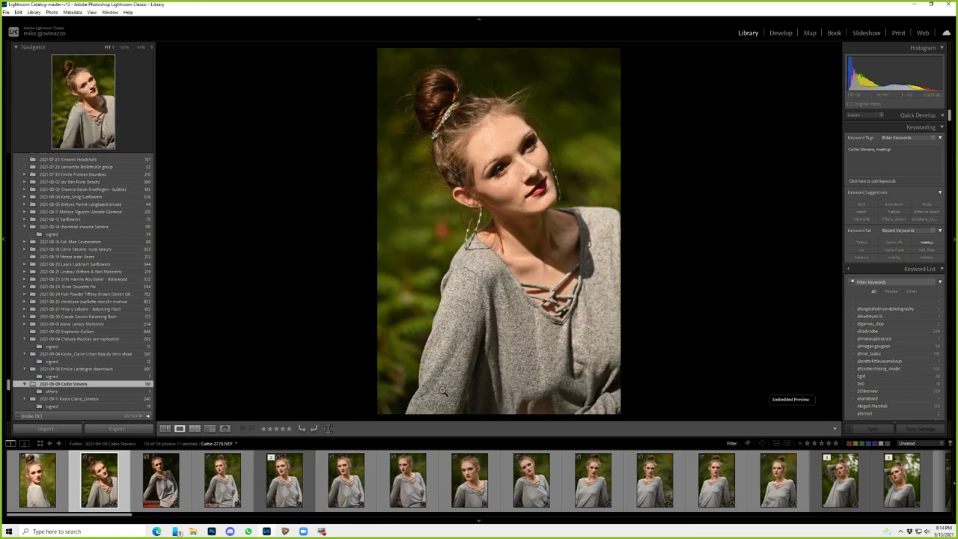
pyautogui.press('x')
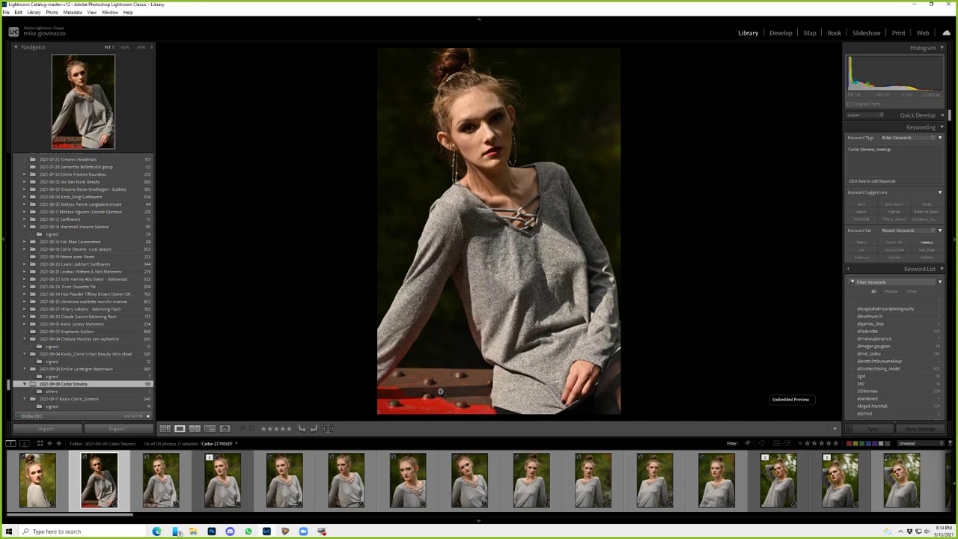
# - Reject a run of weak portraits, giving one keeper 3 stars
pyautogui.press('x')
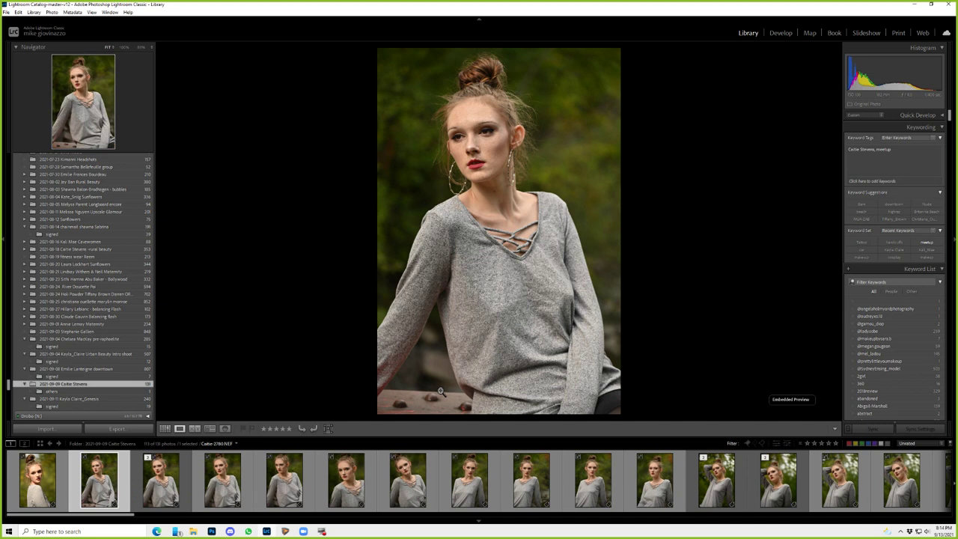
pyautogui.press('x')
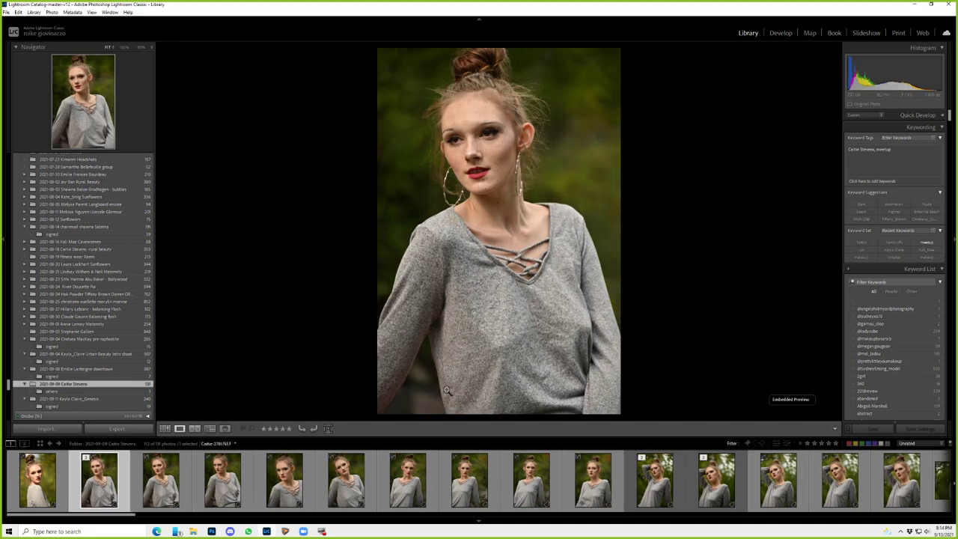
pyautogui.press('x')
pyautogui.press('x')
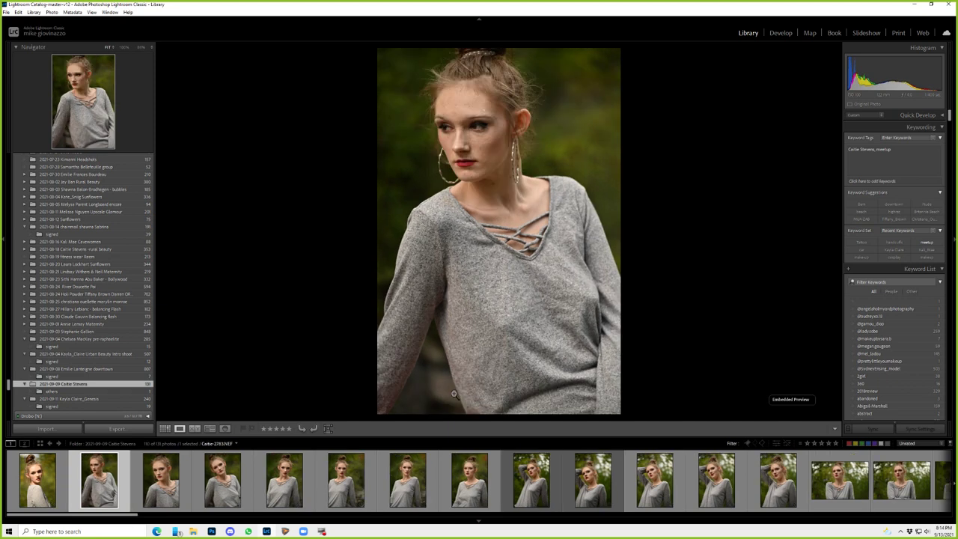
pyautogui.press('x')
pyautogui.press('3')
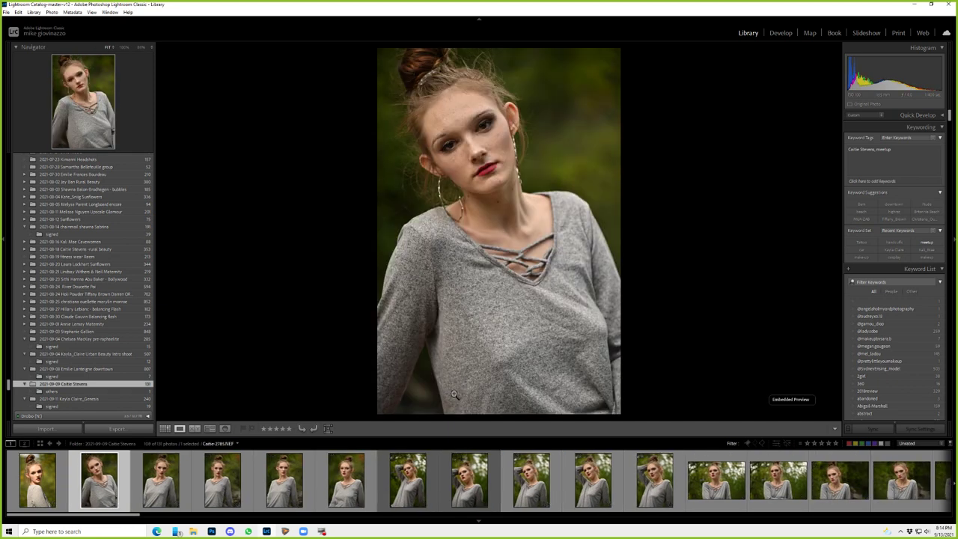
pyautogui.press('x')
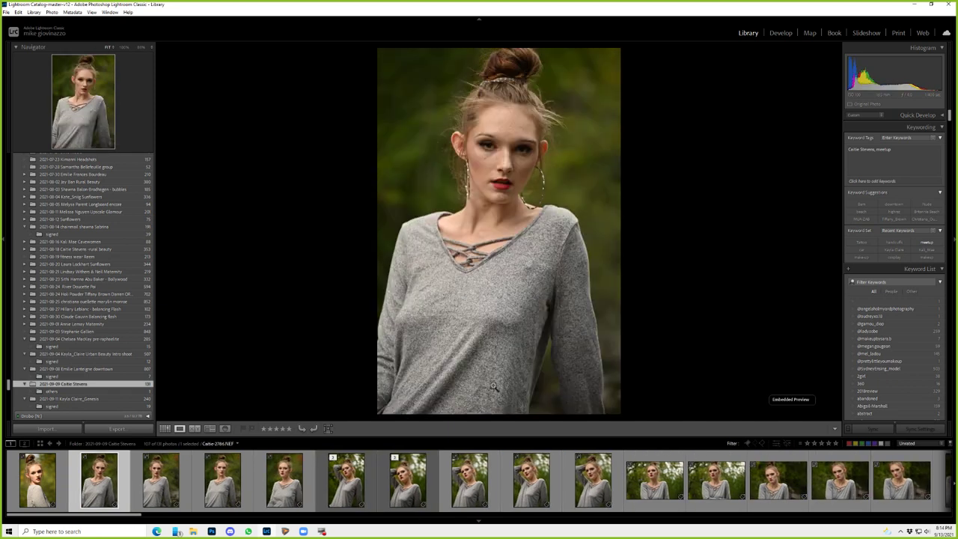
pyautogui.press('x')
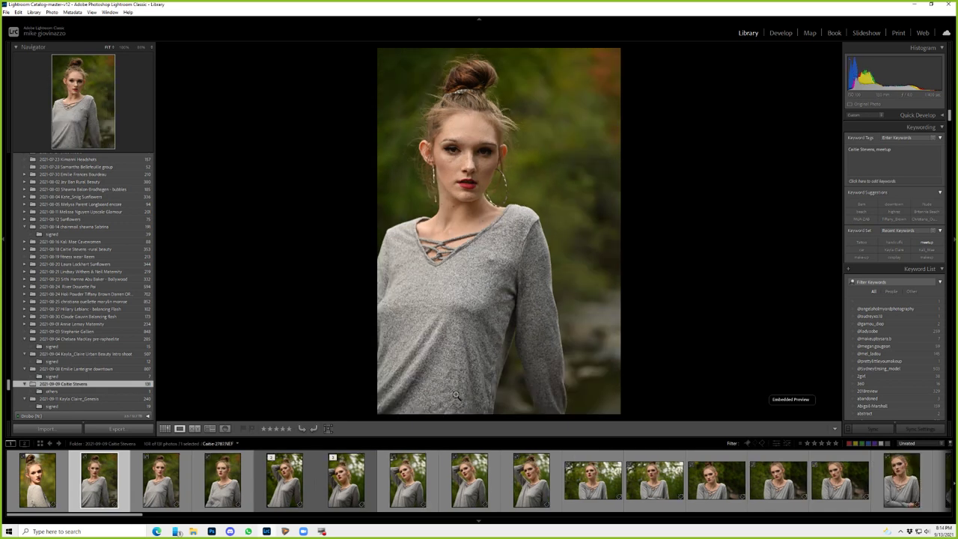
pyautogui.press('x')
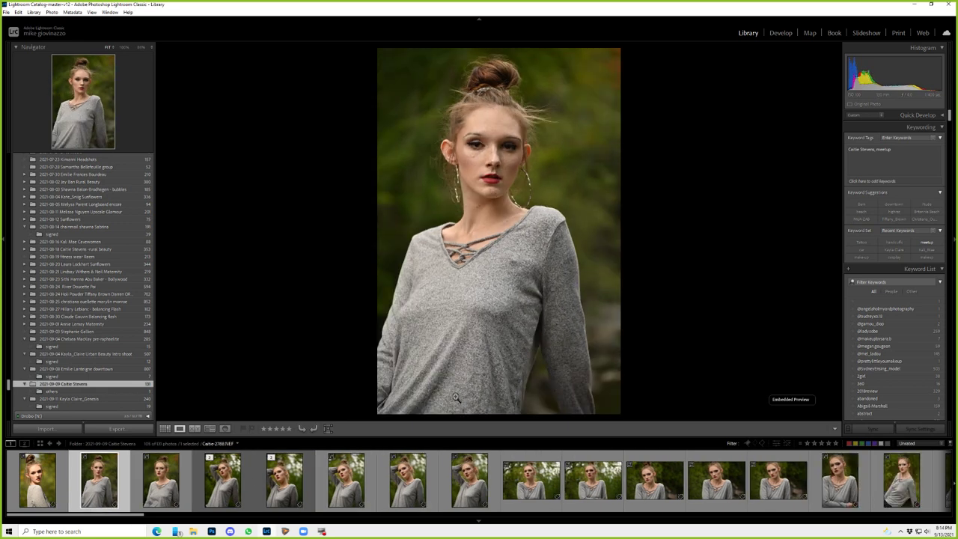
pyautogui.press('x')
pyautogui.press('x')
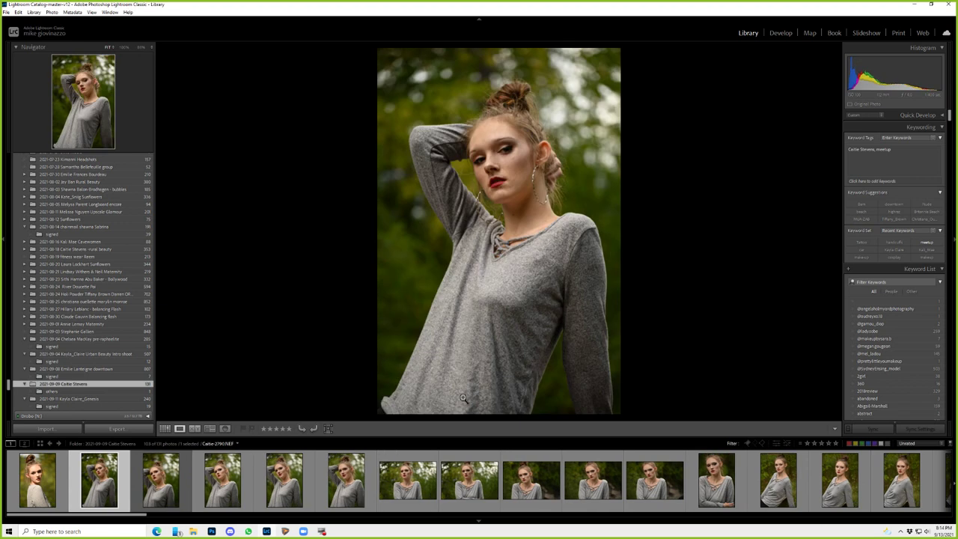
pyautogui.press('x')
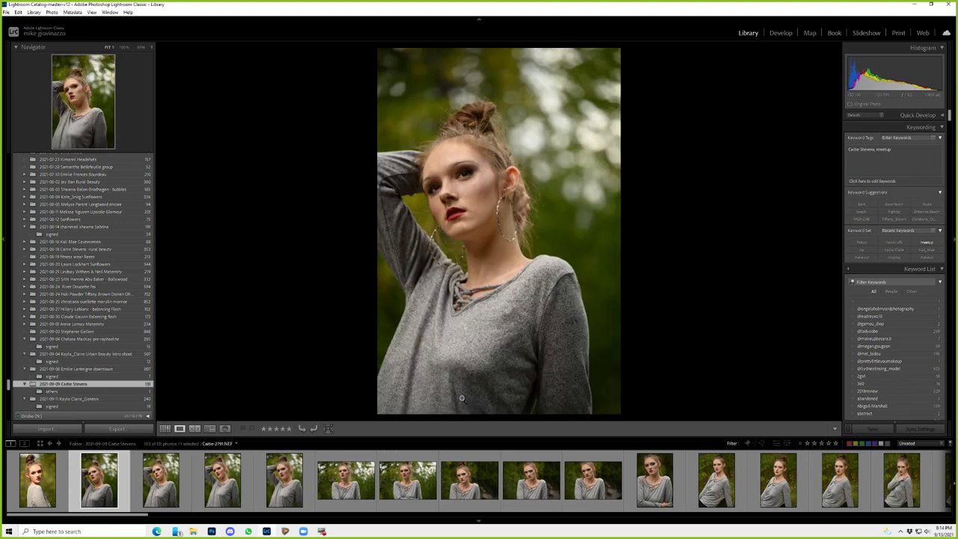
pyautogui.press('x')
pyautogui.press('x')
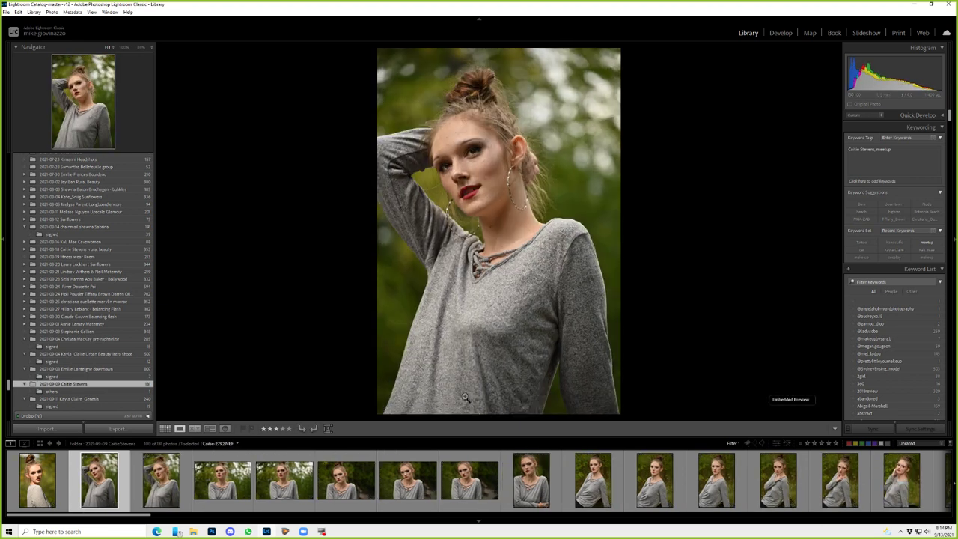
pyautogui.press('x')
pyautogui.press('x')
# - Reject the next batch of portraits and close-ups, rating one seated pose 3 stars
pyautogui.press('x')
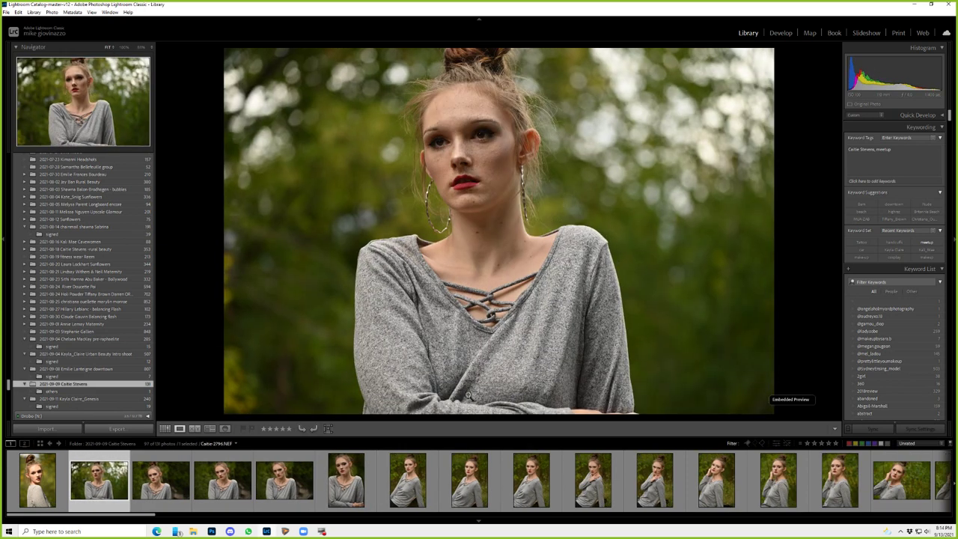
pyautogui.press('x')
pyautogui.press('x')
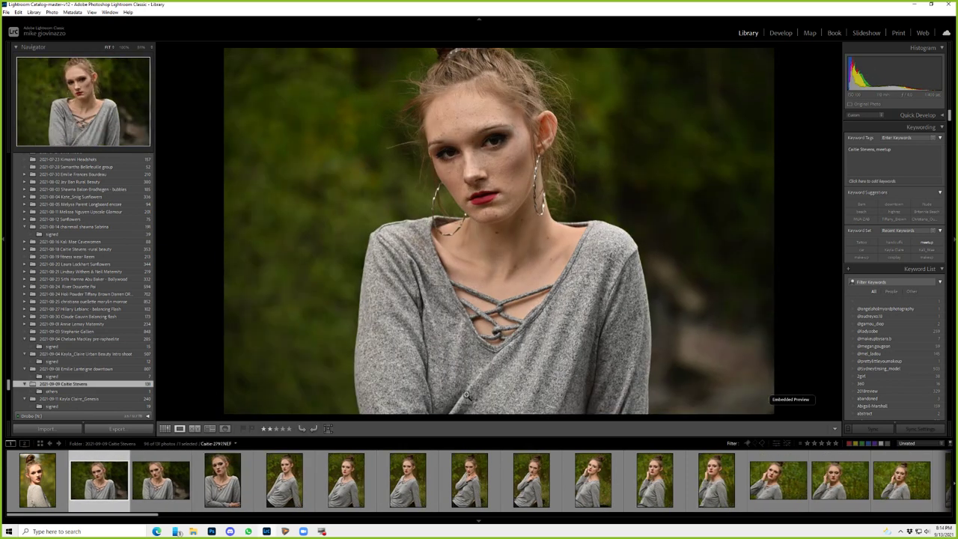
pyautogui.press('x')
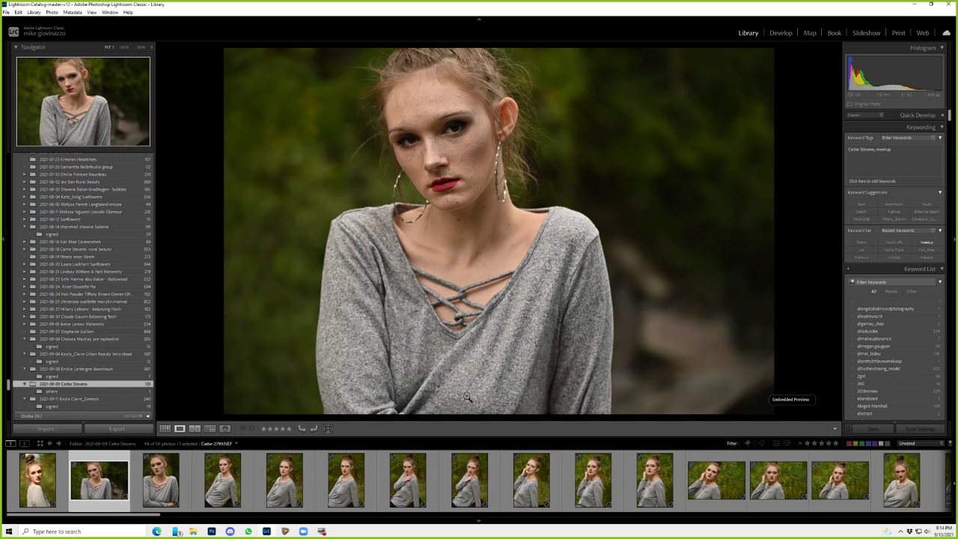
pyautogui.press('Right')
pyautogui.press('x')
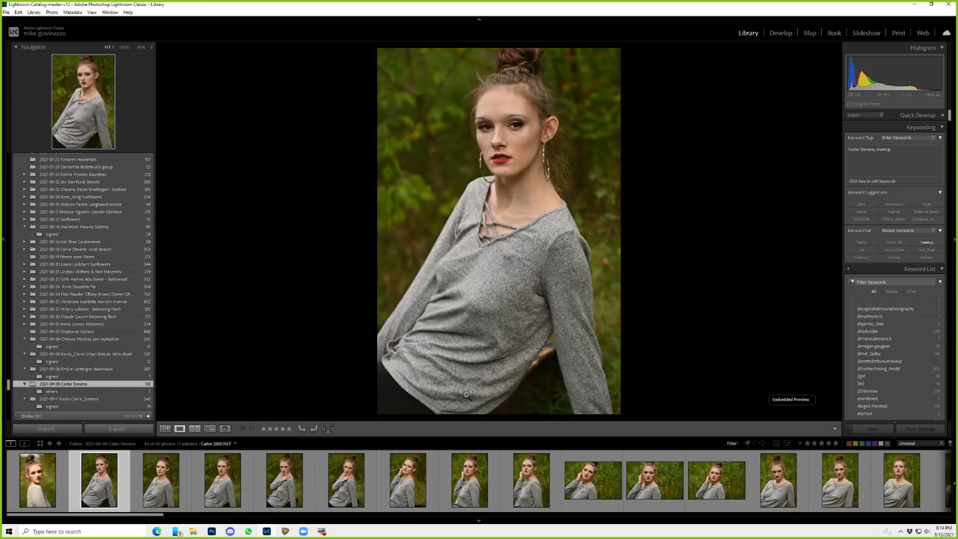
pyautogui.press('x')
pyautogui.press('x')
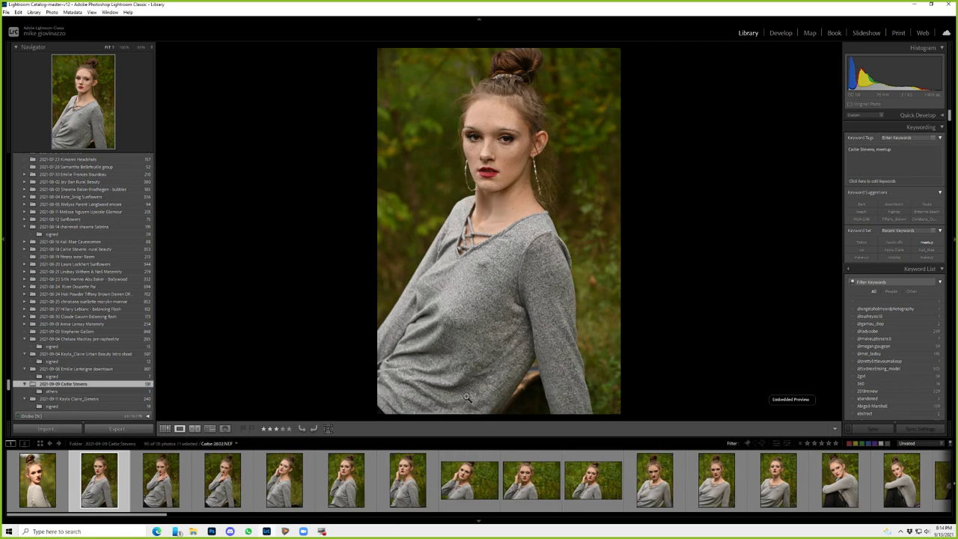
pyautogui.press('3')
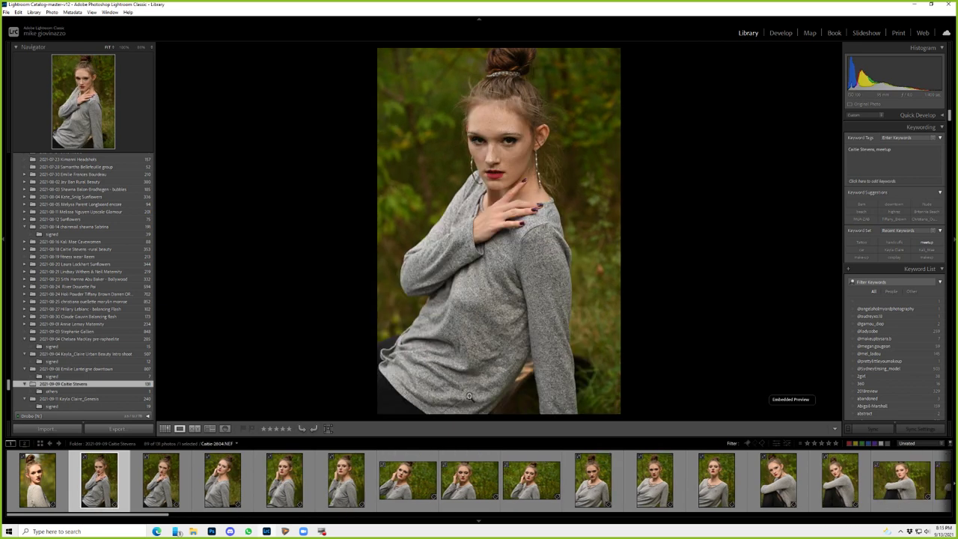
pyautogui.press('x')
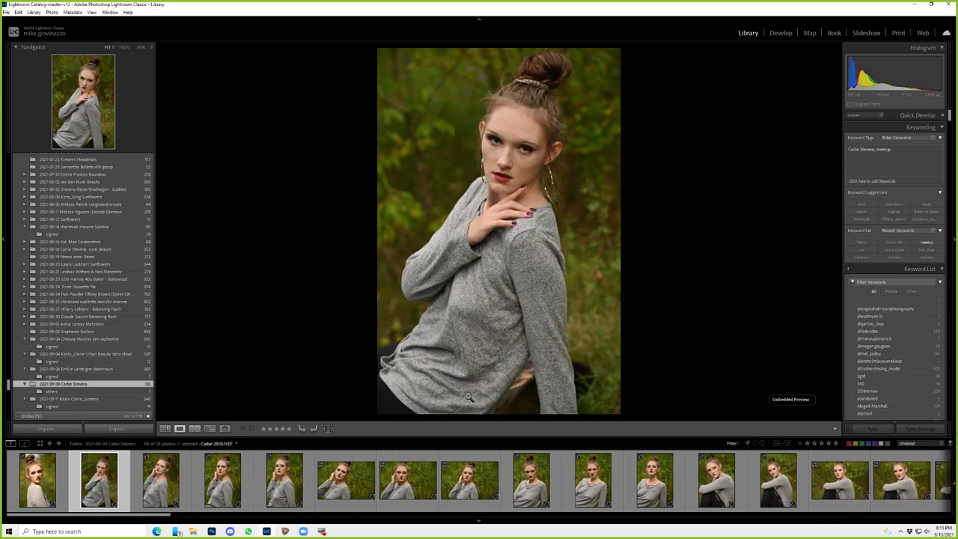
pyautogui.press('x')
pyautogui.press('x')
pyautogui.press('x')
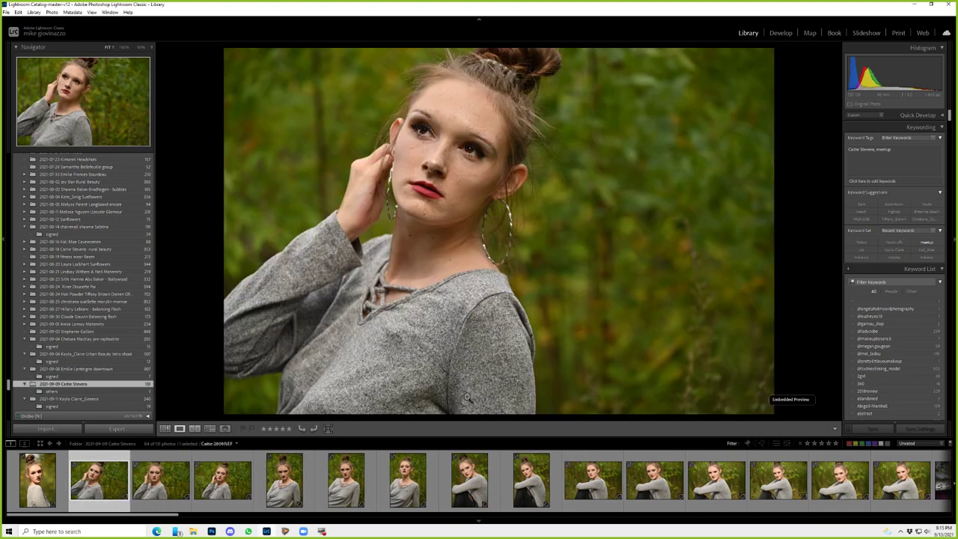
pyautogui.press('x')
# - Reject more shots including a landscape, rating another seated pose 3 stars
pyautogui.press('x')
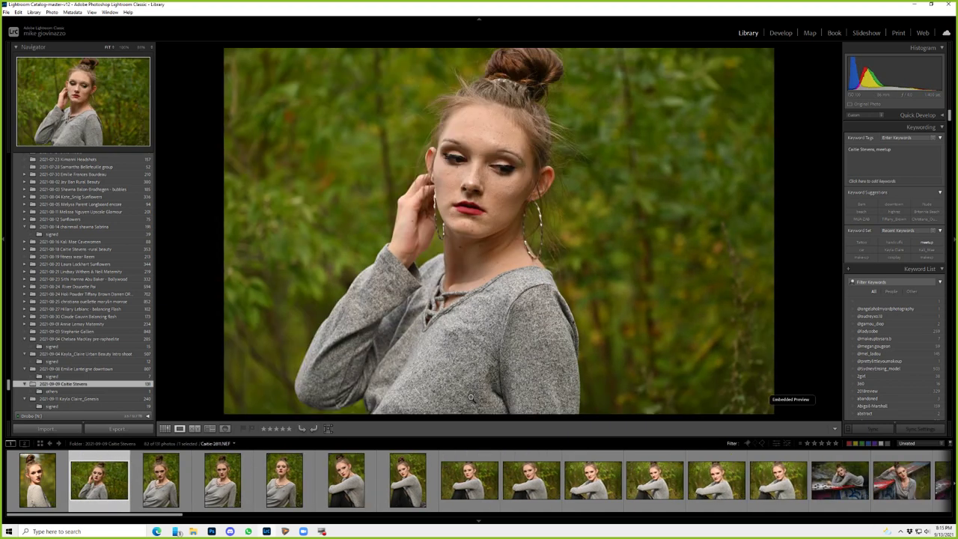
pyautogui.press('x')
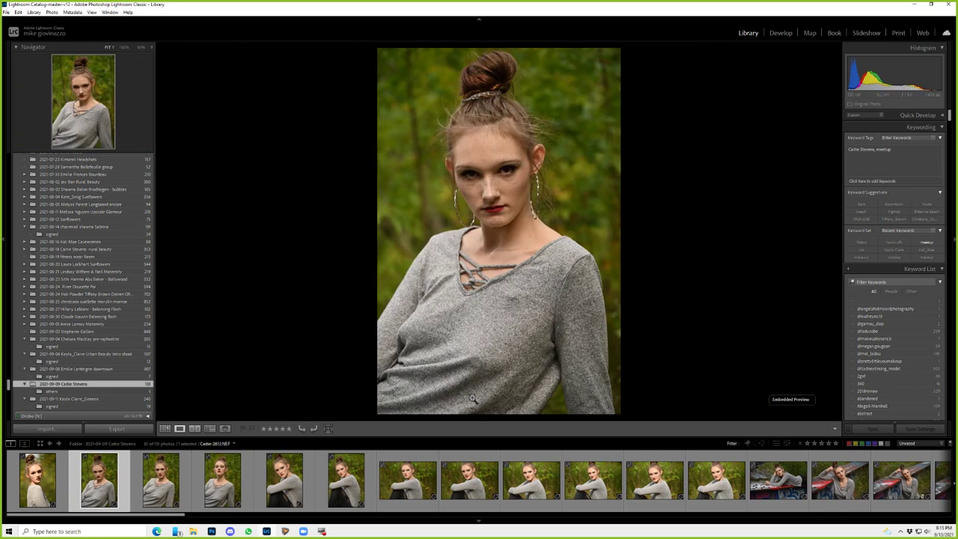
pyautogui.press('x')
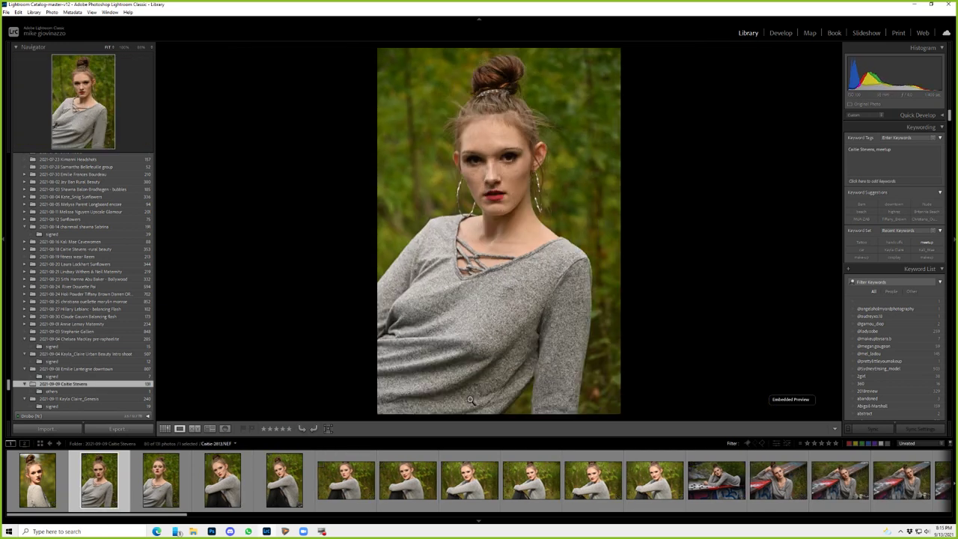
pyautogui.press('x')
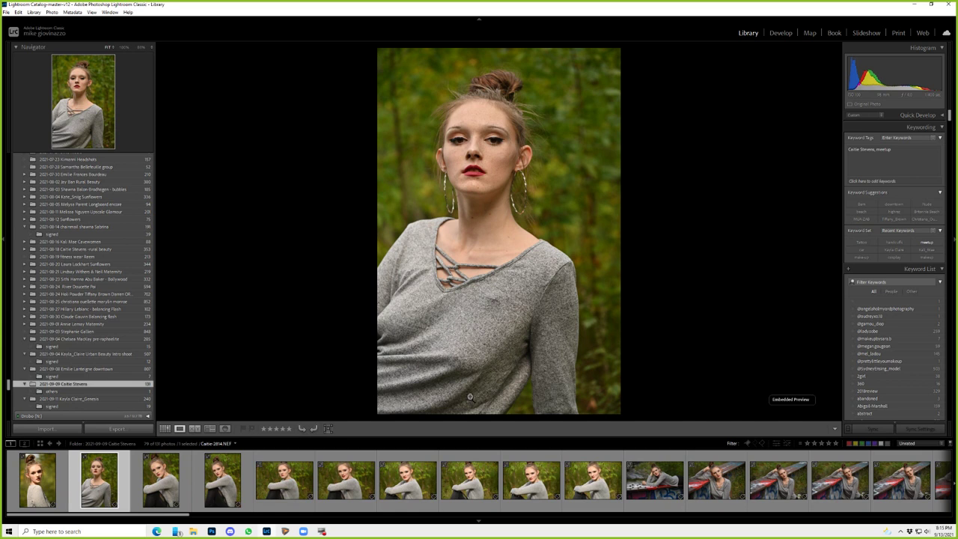
pyautogui.press('x')
pyautogui.press('x')
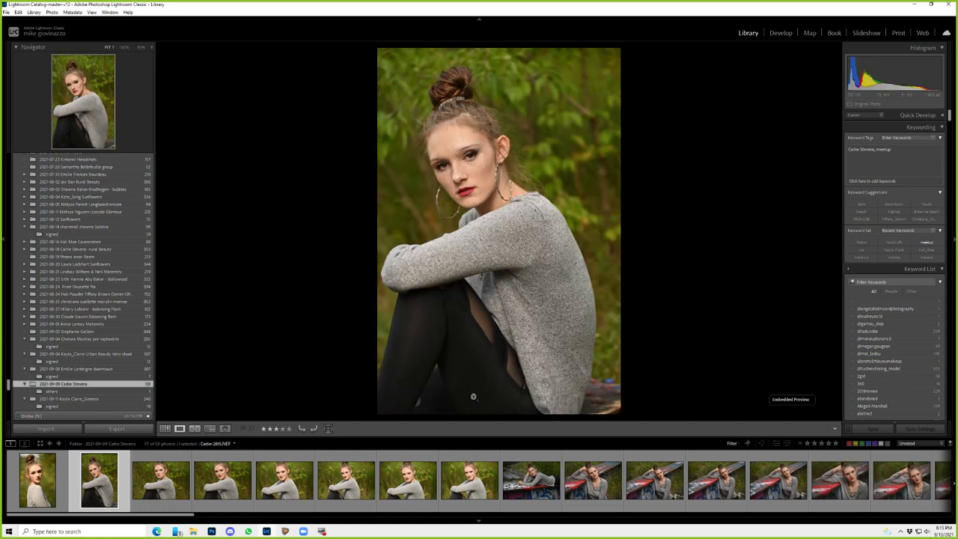
pyautogui.press('x')
pyautogui.press('3')
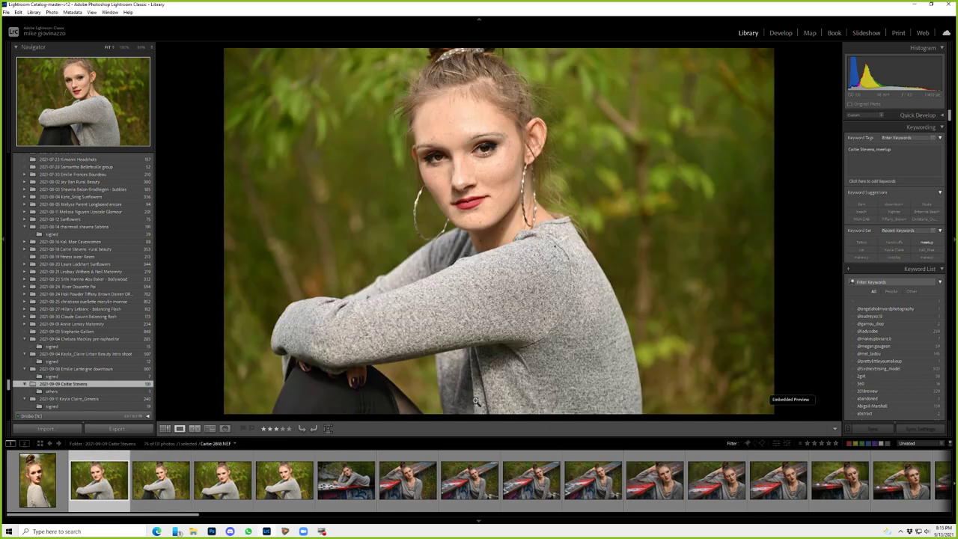
pyautogui.press('x')
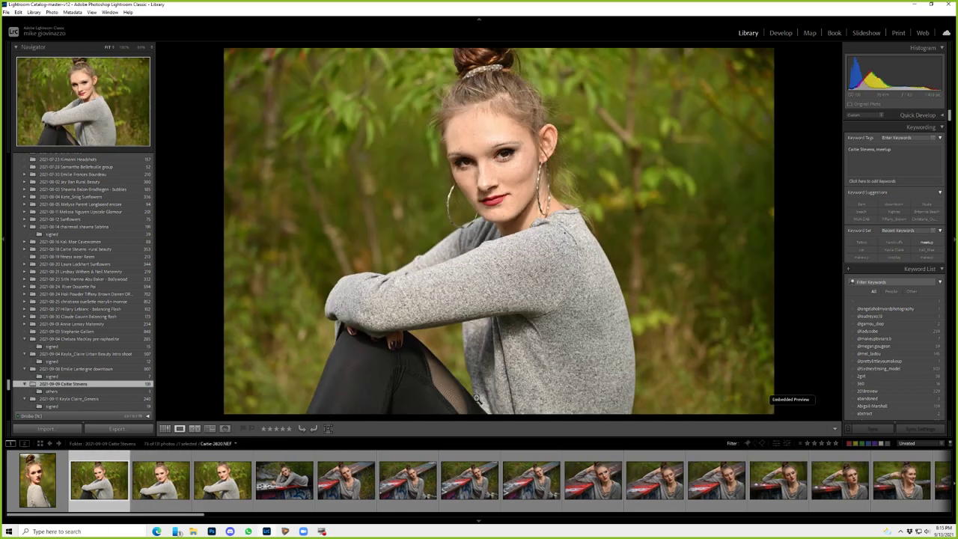
pyautogui.press('x')
pyautogui.press('x')
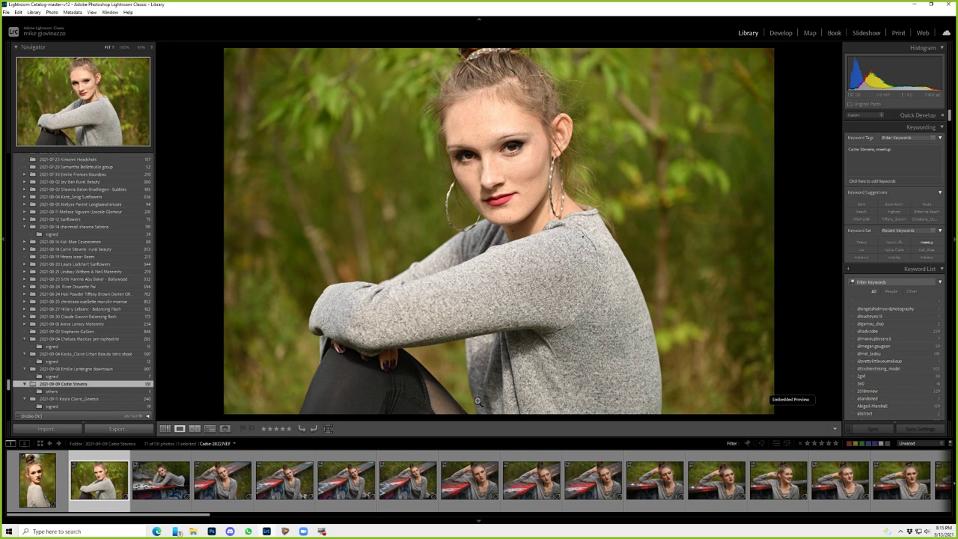
# - Reject the near-identical railing shots and a run of close-ups
pyautogui.press('x')
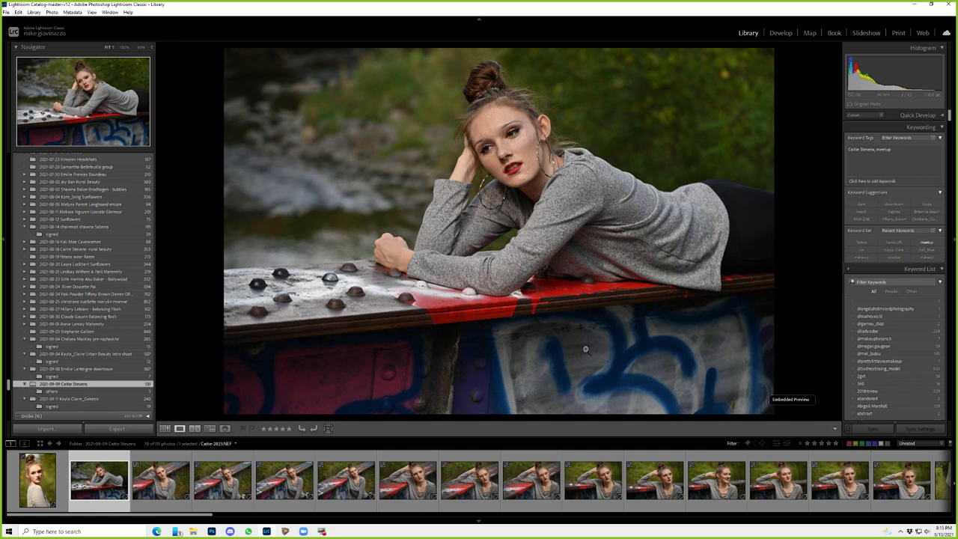
pyautogui.press('Right')
pyautogui.press('x')
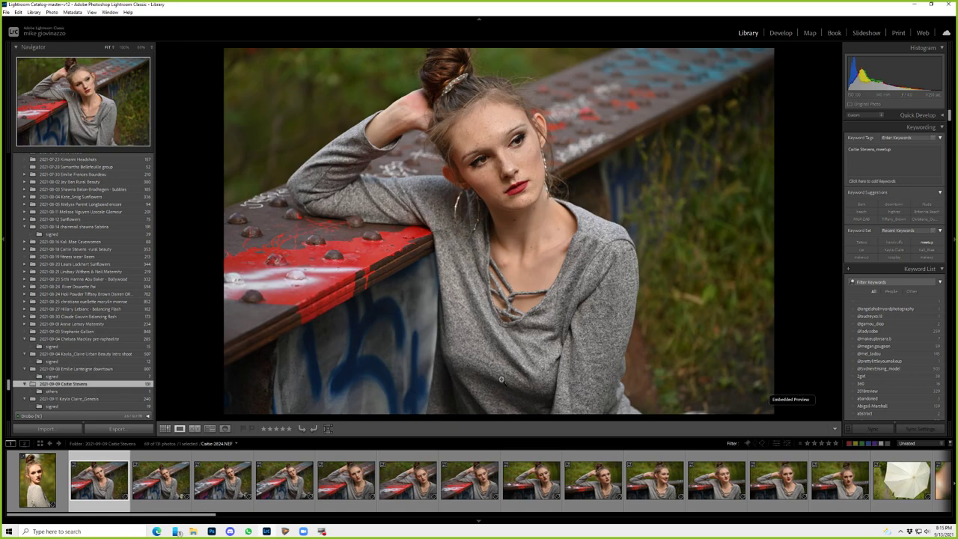
pyautogui.press('x')
pyautogui.press('x')
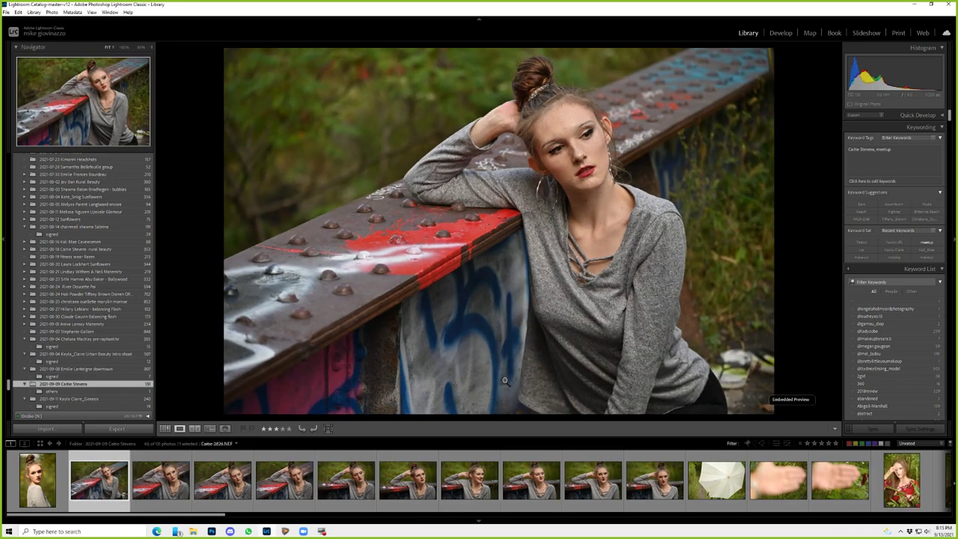
pyautogui.press('x')
pyautogui.press('x')
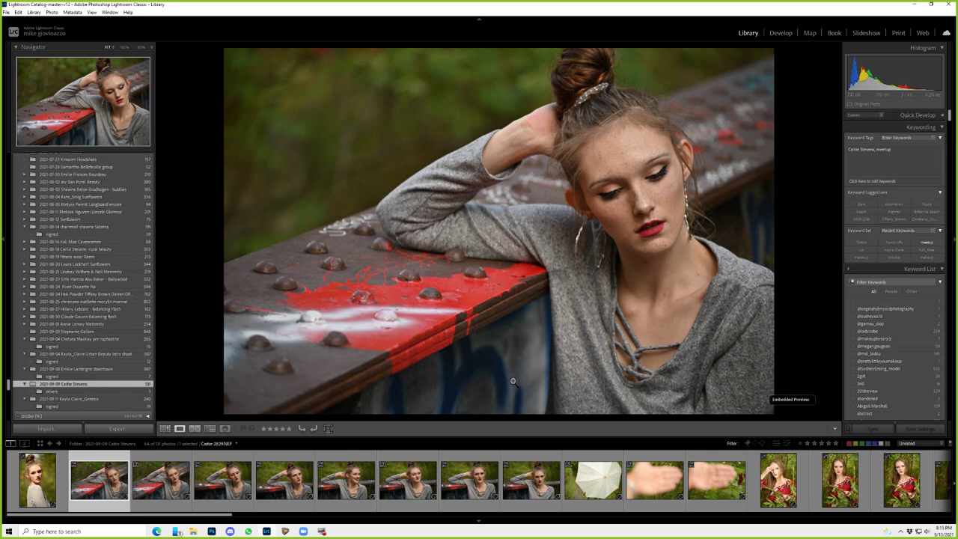
pyautogui.press('x')
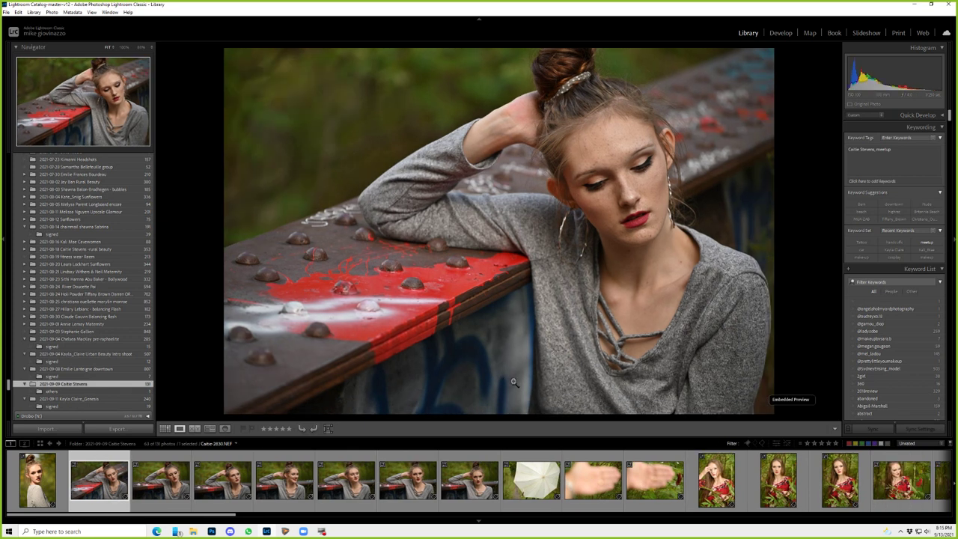
pyautogui.press('x')
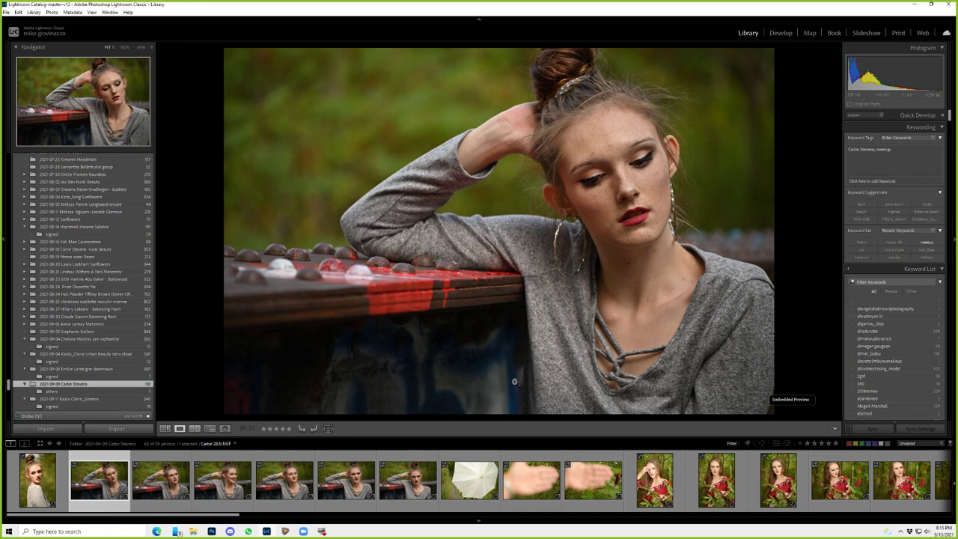
pyautogui.press('x')
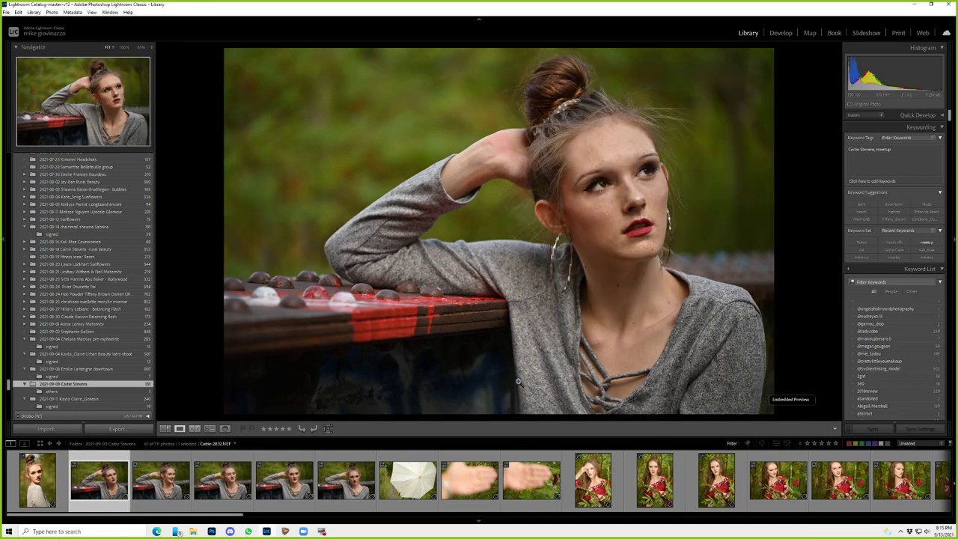
pyautogui.press('x')
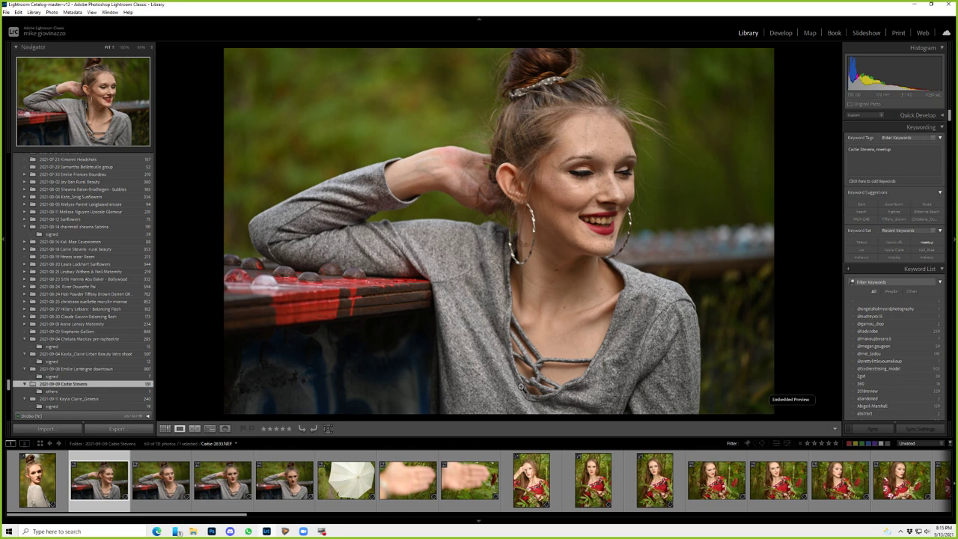
# - Give the next three portraits one-star ratings
pyautogui.press('1')
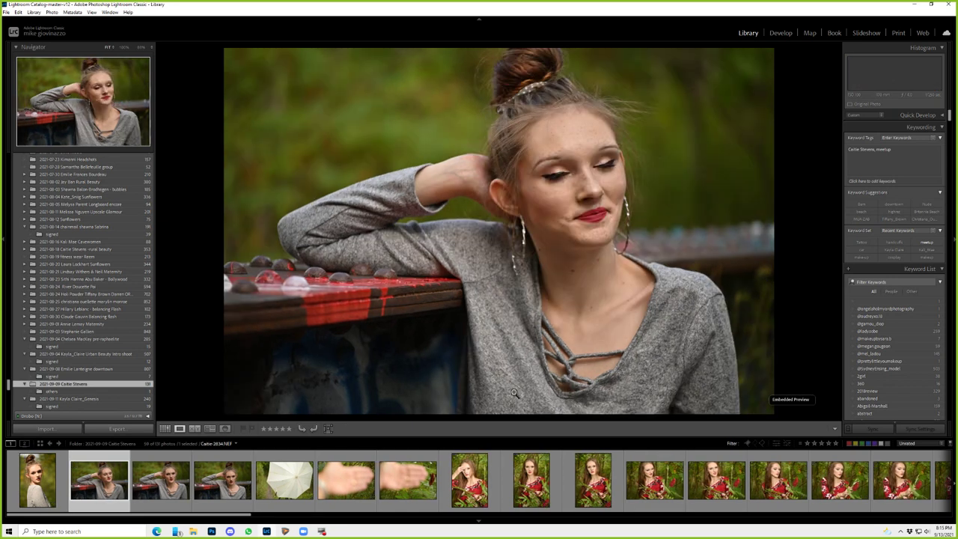
pyautogui.press('1')
pyautogui.press('1')
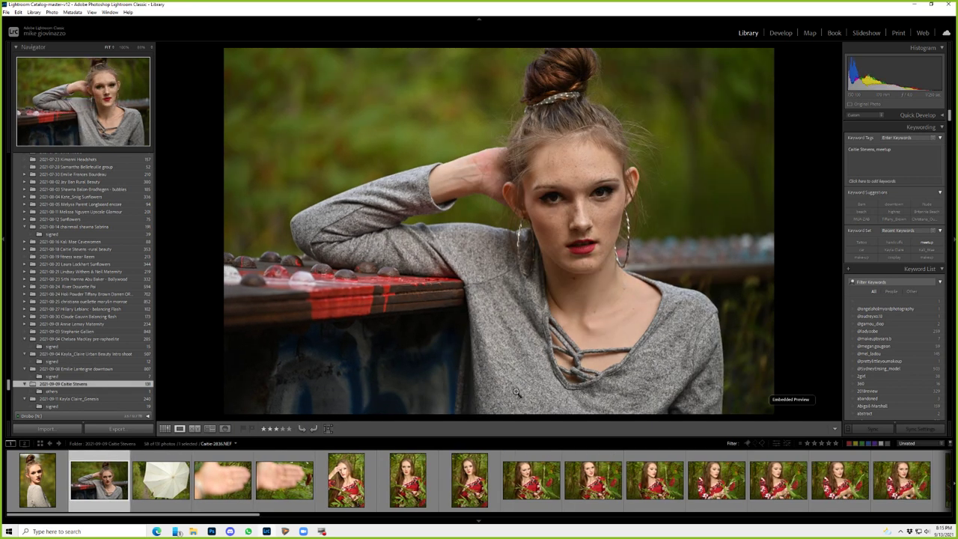
pyautogui.press('1')
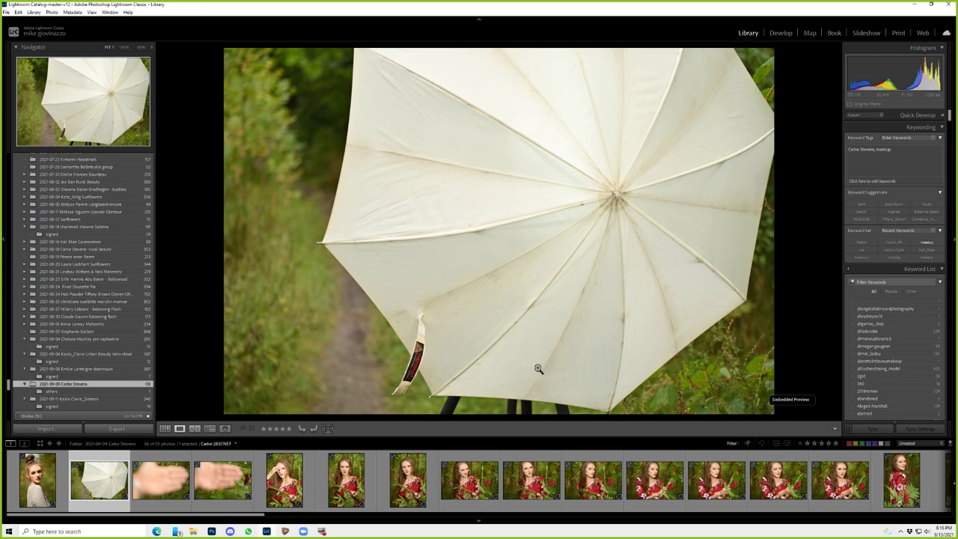
# - Reject two outtakes, rate two photos 2 stars and the red-dress portraits 3 stars
pyautogui.press('x')
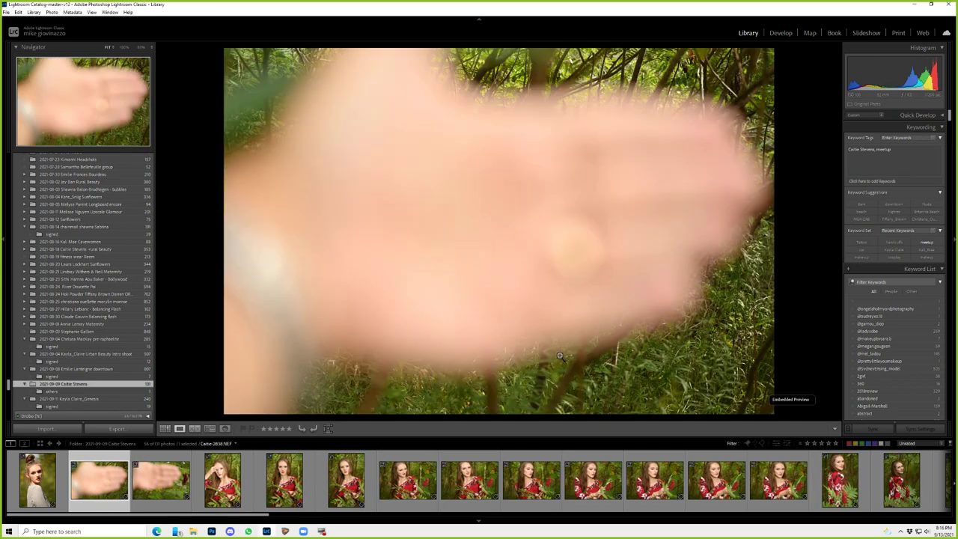
pyautogui.press('x')
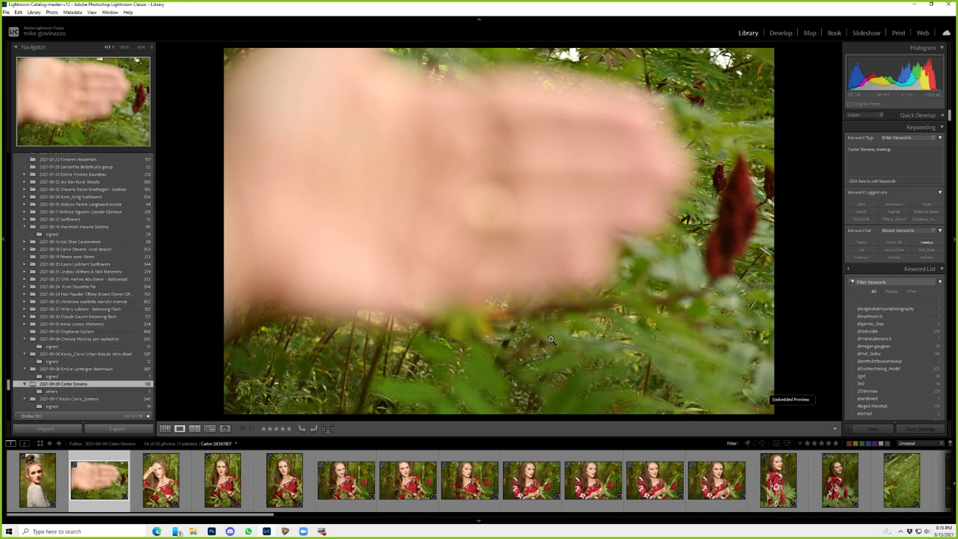
pyautogui.press('2')
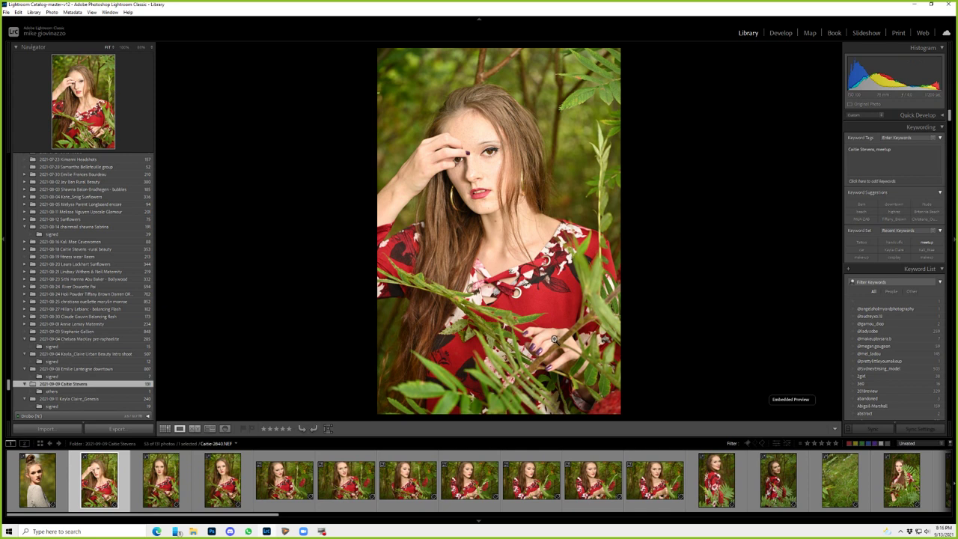
pyautogui.press('2')
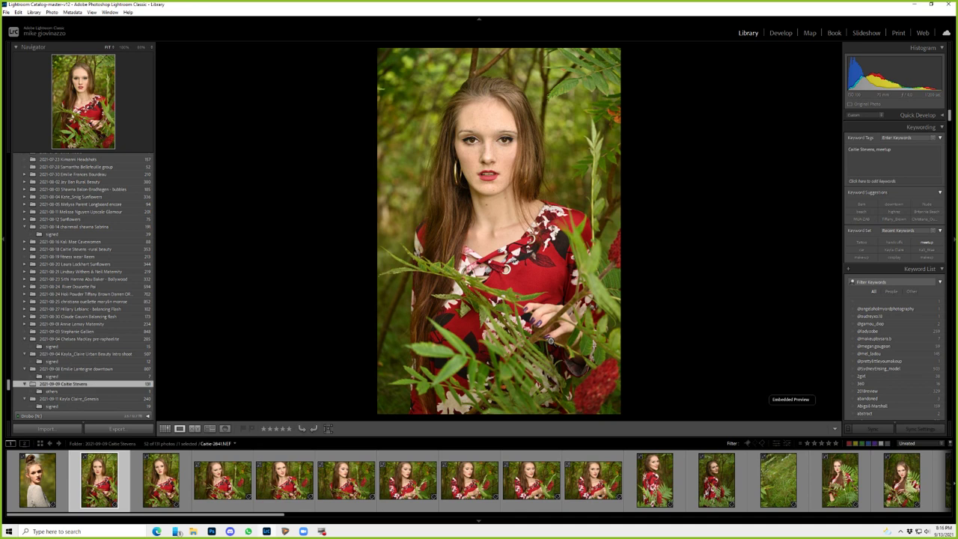
pyautogui.press('3')
pyautogui.press('3')
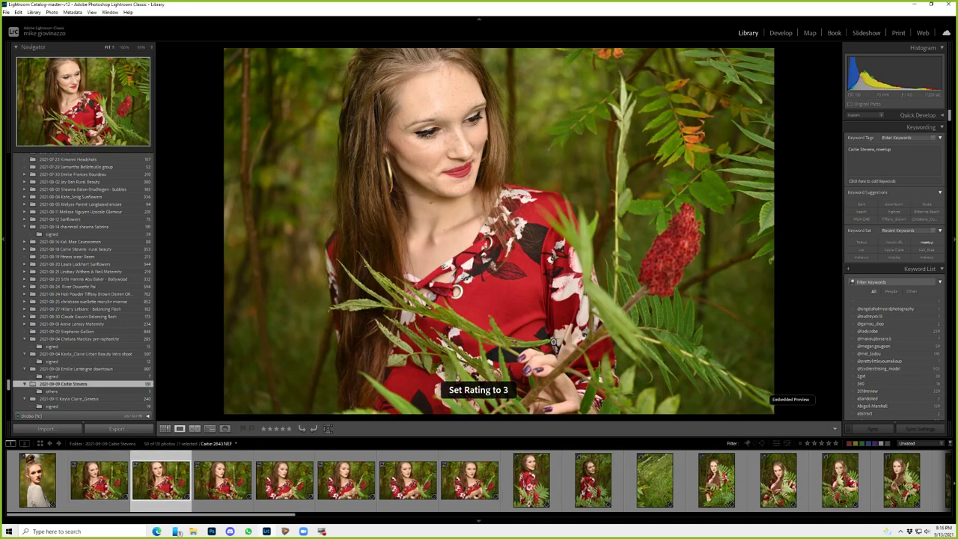
pyautogui.press('3')
pyautogui.press('3')
pyautogui.press('3')
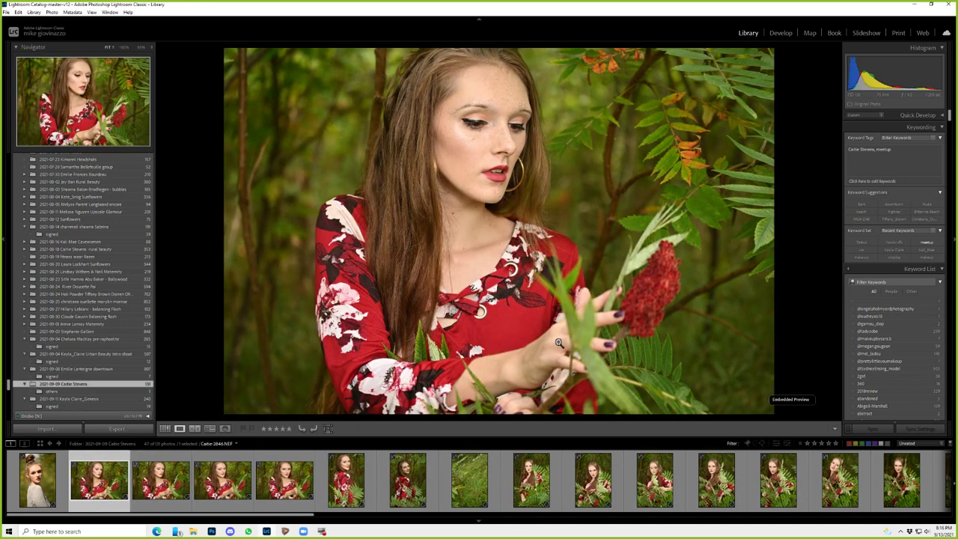
pyautogui.press('3')
pyautogui.press('3')
pyautogui.press('3')
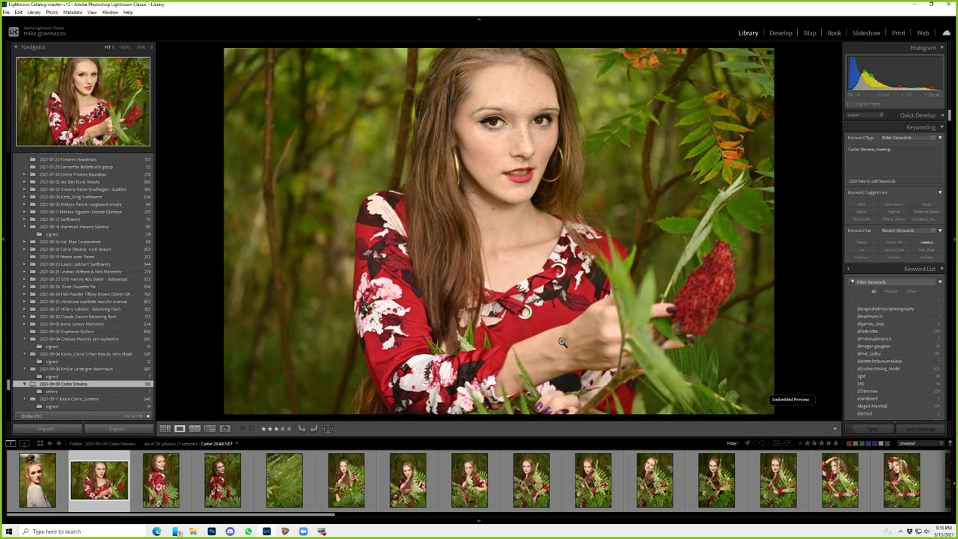
pyautogui.press('3')
pyautogui.press('3')
pyautogui.press('3')
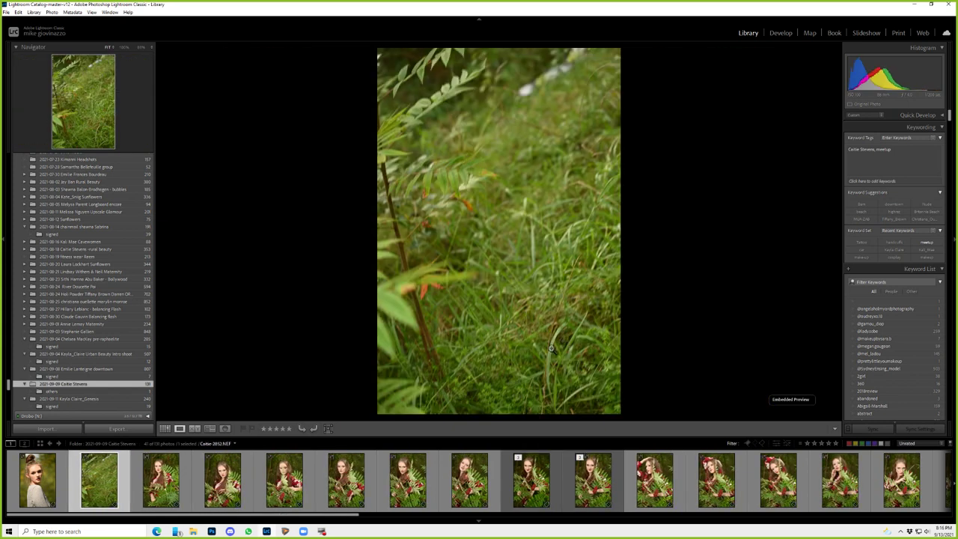
pyautogui.press('3')
pyautogui.press('3')
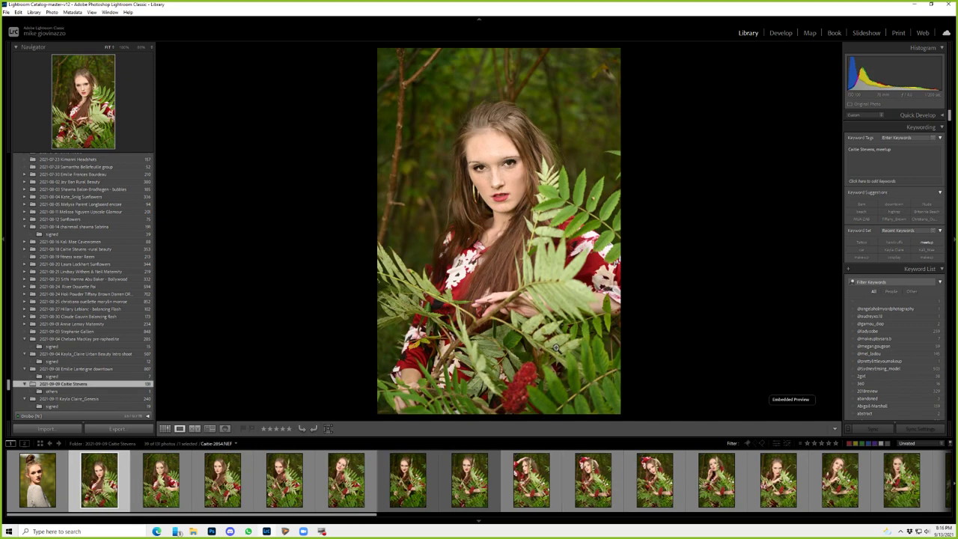
pyautogui.press('3')
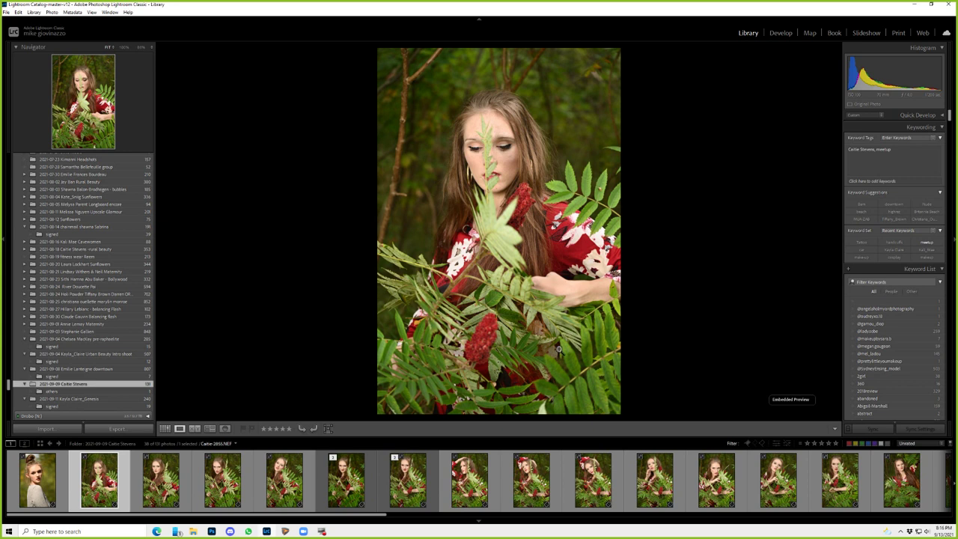
pyautogui.press('3')
pyautogui.press('3')
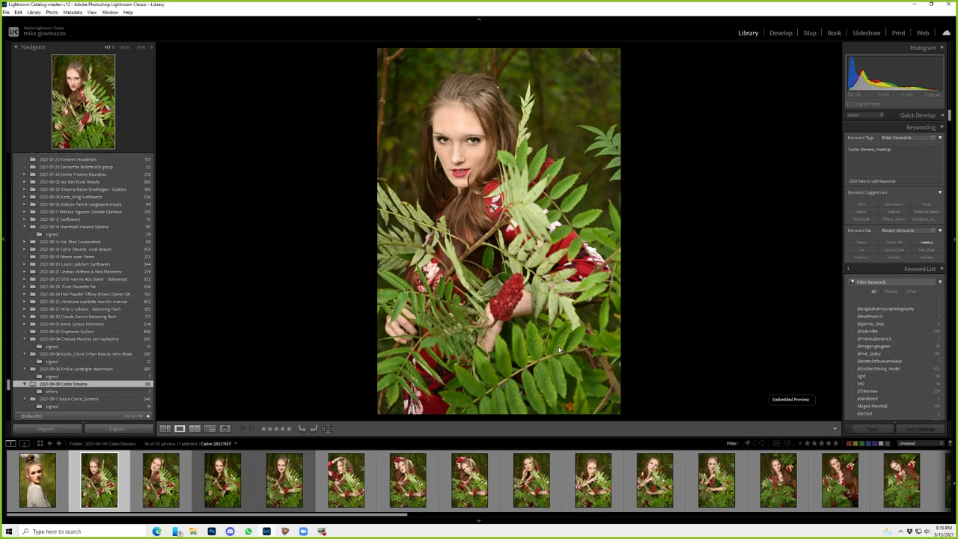
pyautogui.press('3')
pyautogui.press('3')
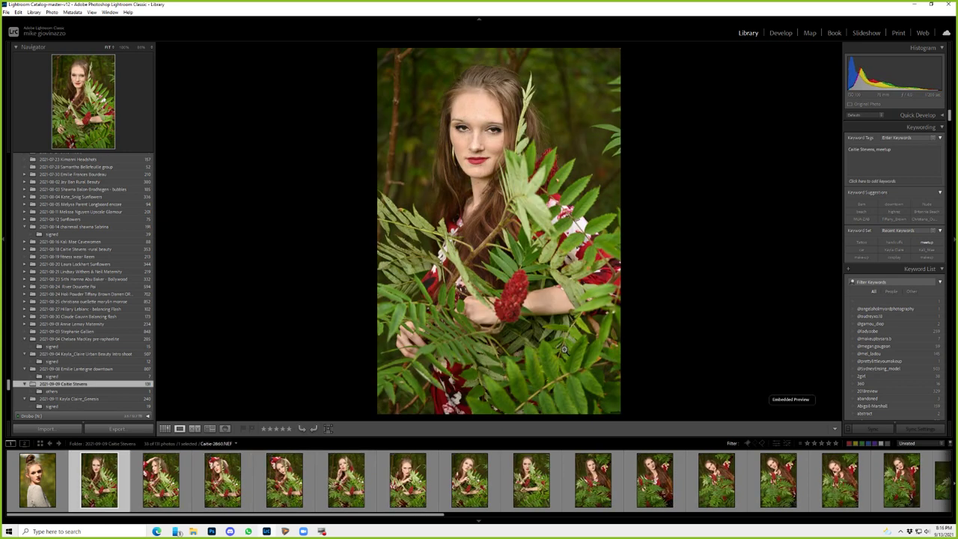
pyautogui.press('3')
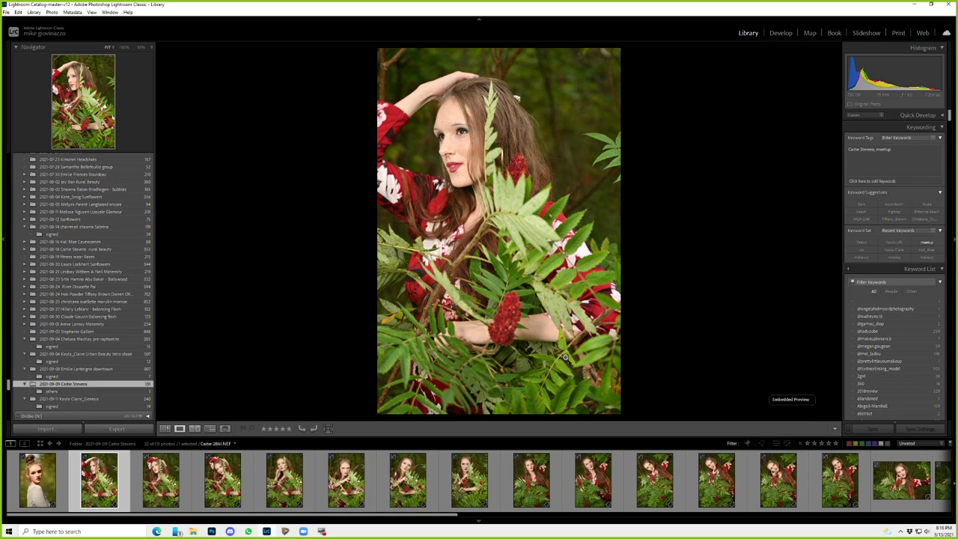
# - Clear the filter to view all 131 photos, then reapply the Unrated filter
pyautogui.click(951, 444)
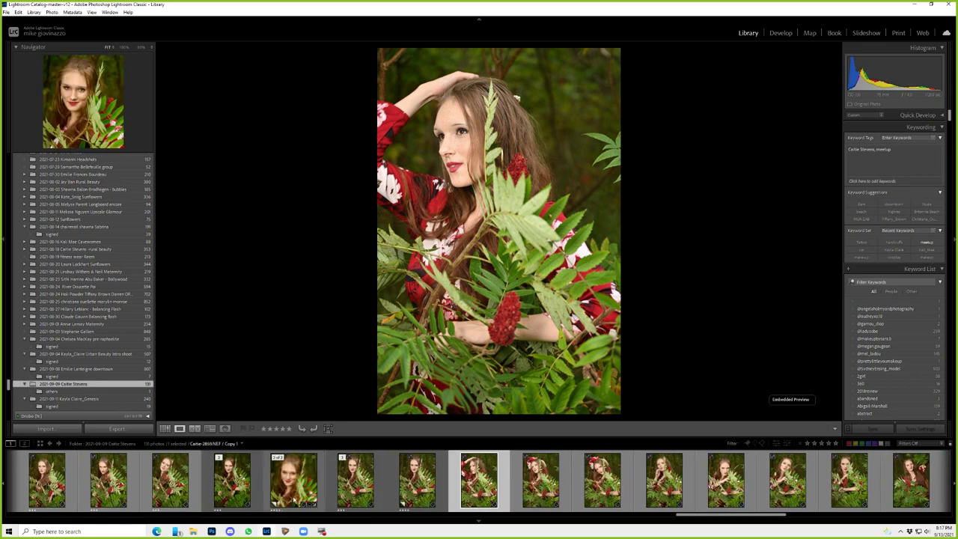
pyautogui.click(416, 485)
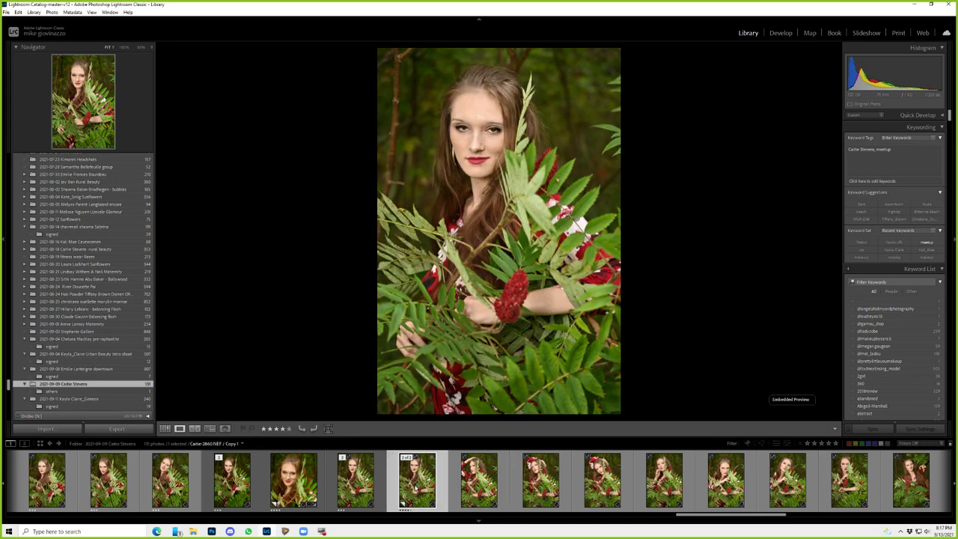
pyautogui.press('Right')
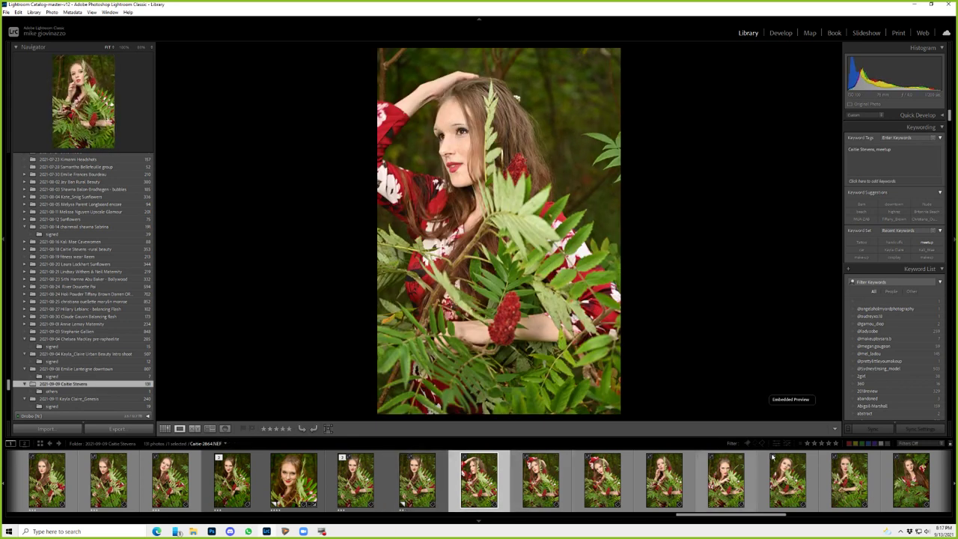
pyautogui.click(948, 445)
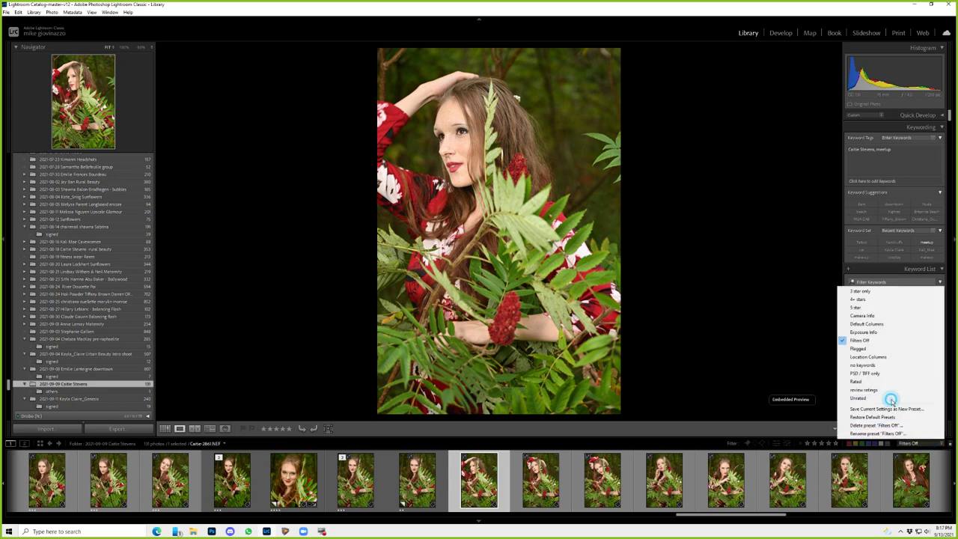
pyautogui.click(890, 399)
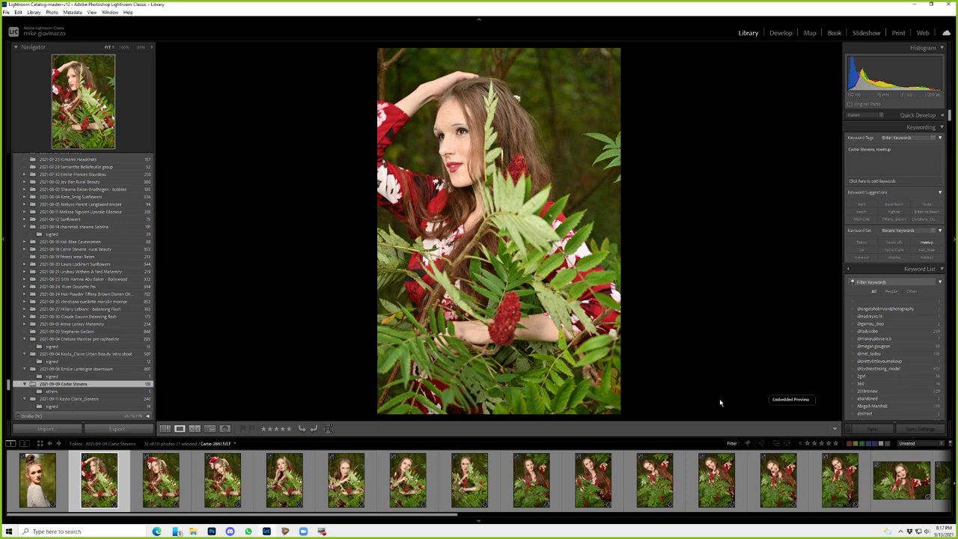
# - Rate the next run of remaining portraits one star each
pyautogui.press('1')
pyautogui.press('1')
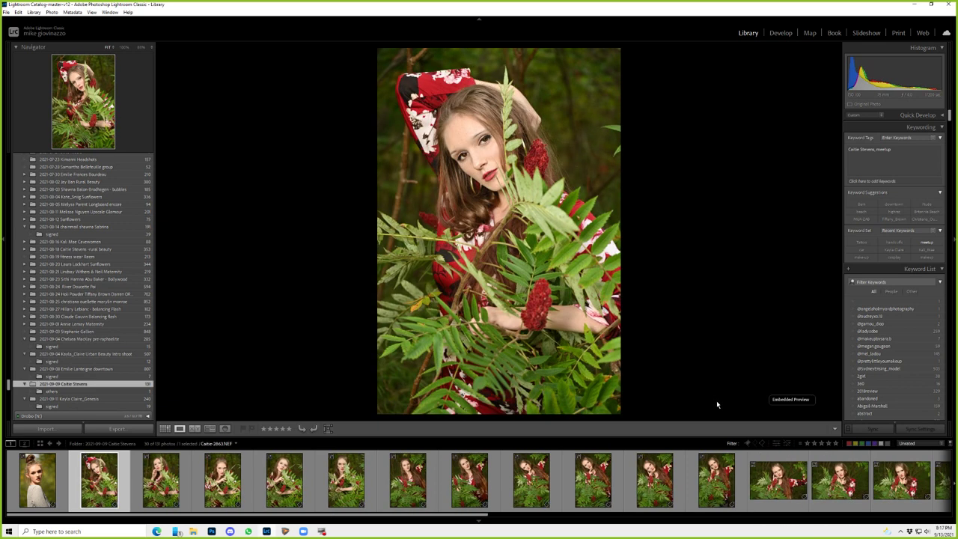
pyautogui.press('1')
pyautogui.press('1')
pyautogui.press('1')
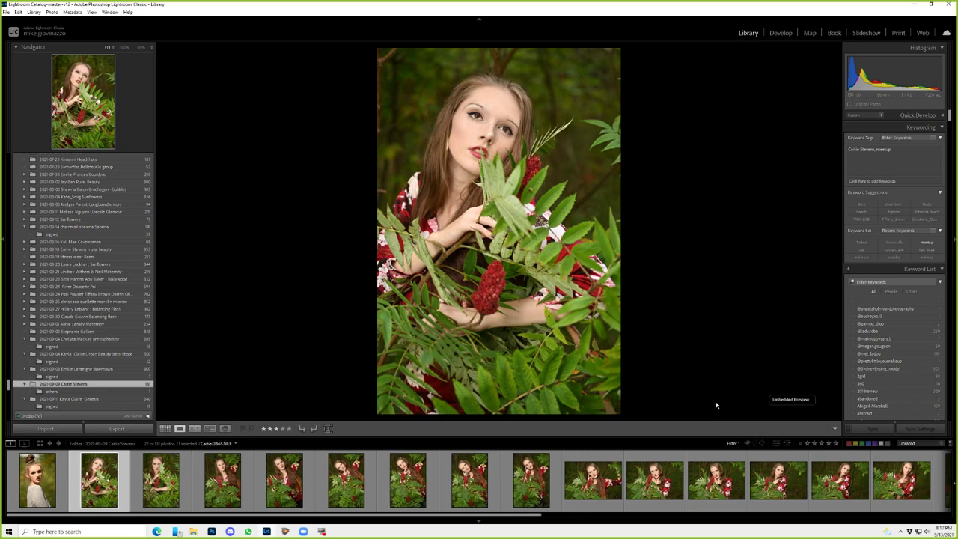
pyautogui.press('1')
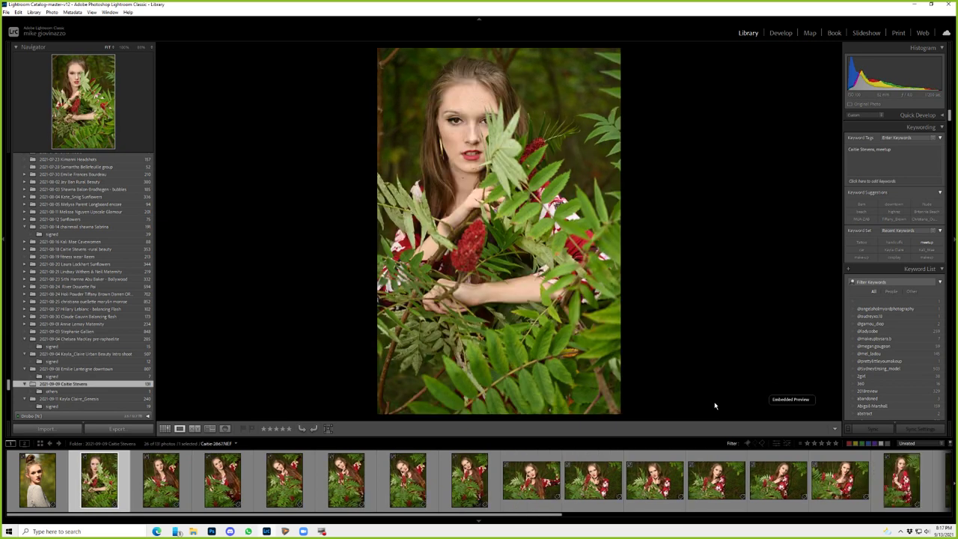
pyautogui.press('1')
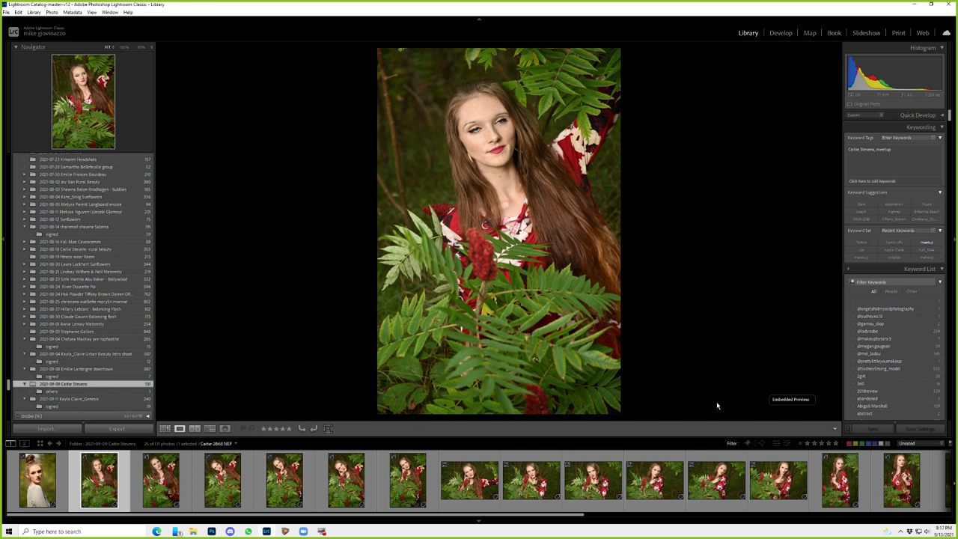
pyautogui.press('1')
pyautogui.press('1')
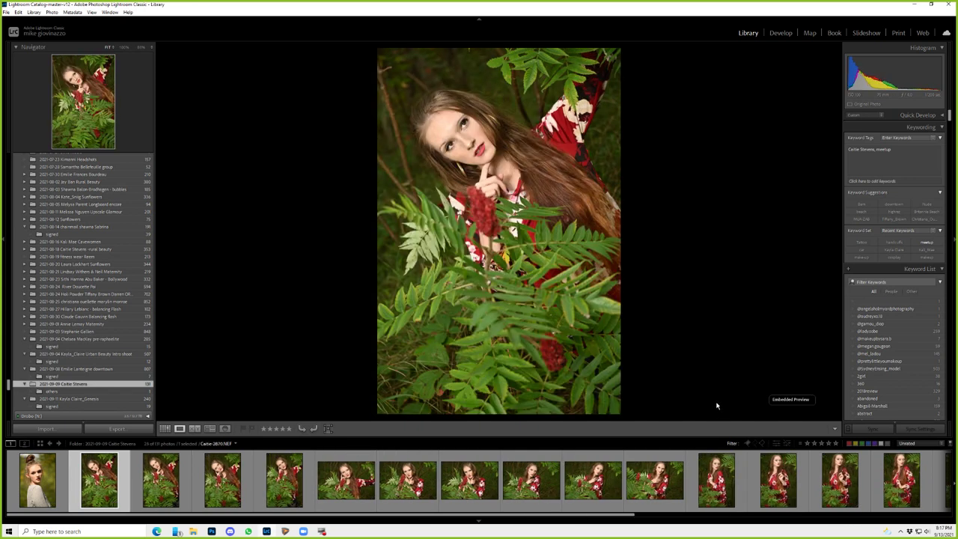
pyautogui.press('1')
pyautogui.press('1')
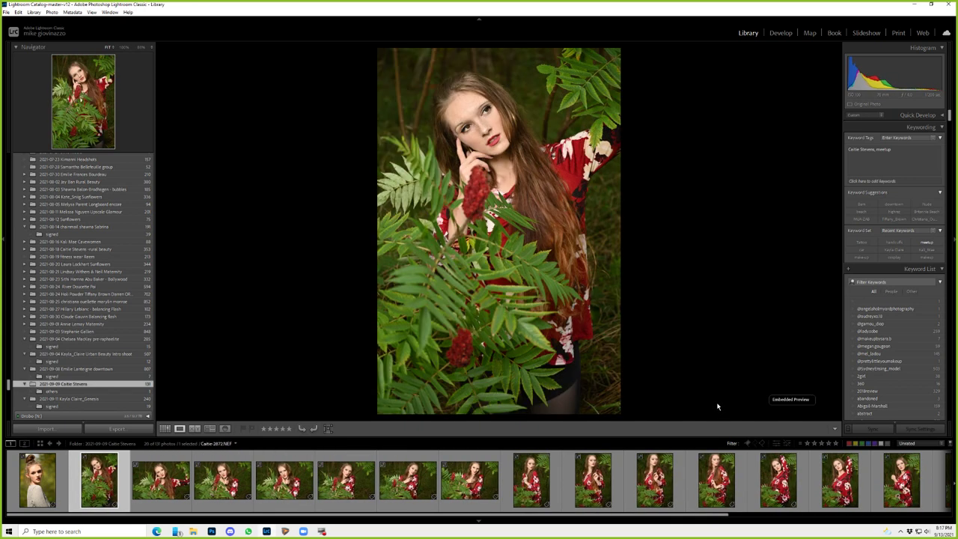
pyautogui.press('1')
pyautogui.press('1')
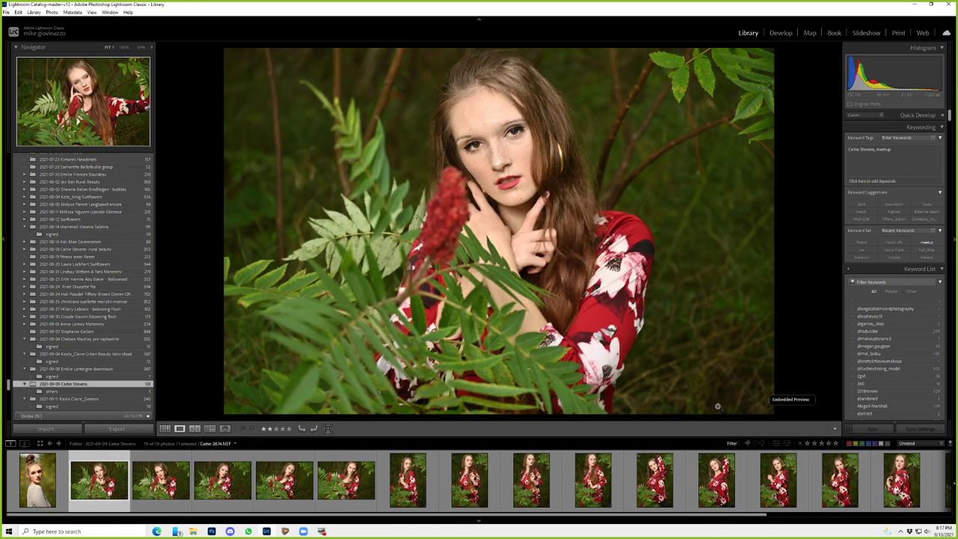
pyautogui.press('1')
pyautogui.press('1')
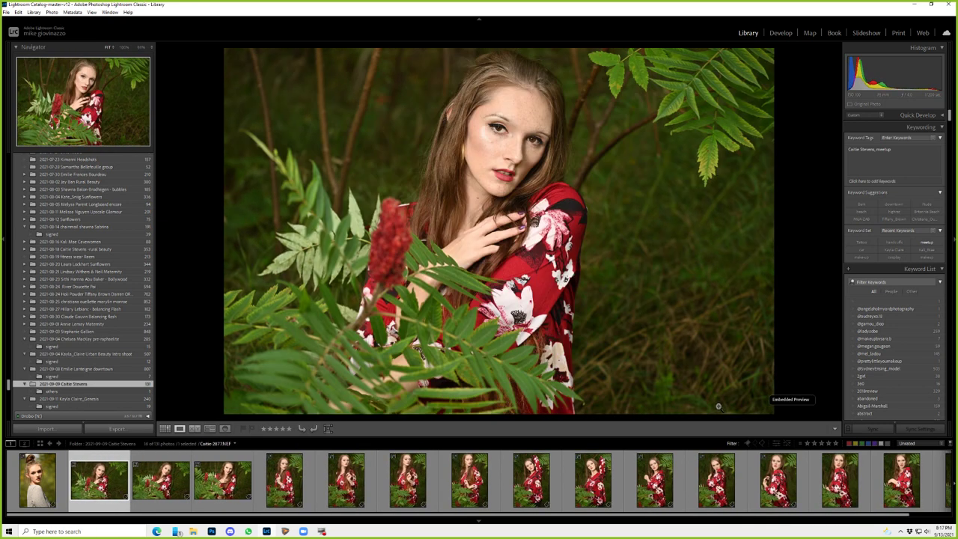
pyautogui.press('1')
# - Give the rest of the unrated photos one star, leaving a single photo
pyautogui.press('1')
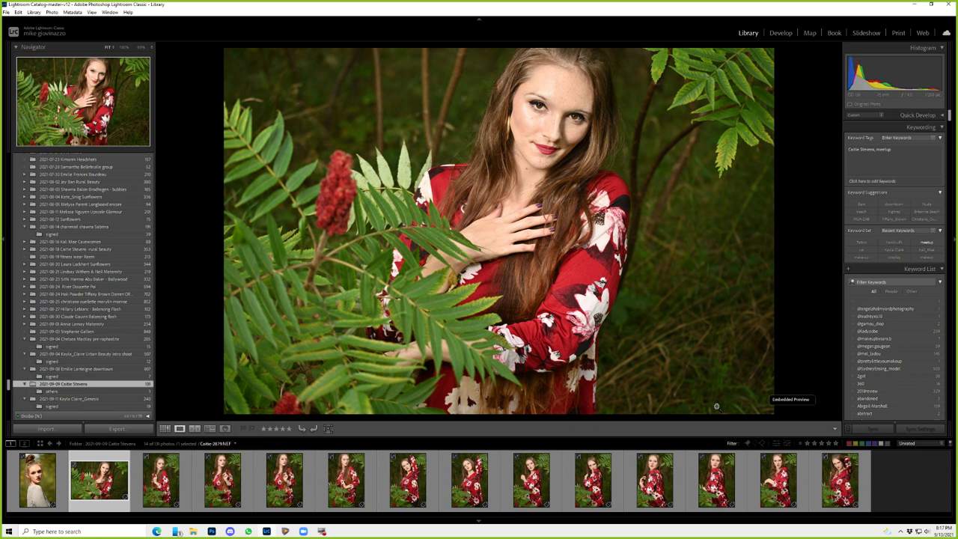
pyautogui.press('1')
pyautogui.press('1')
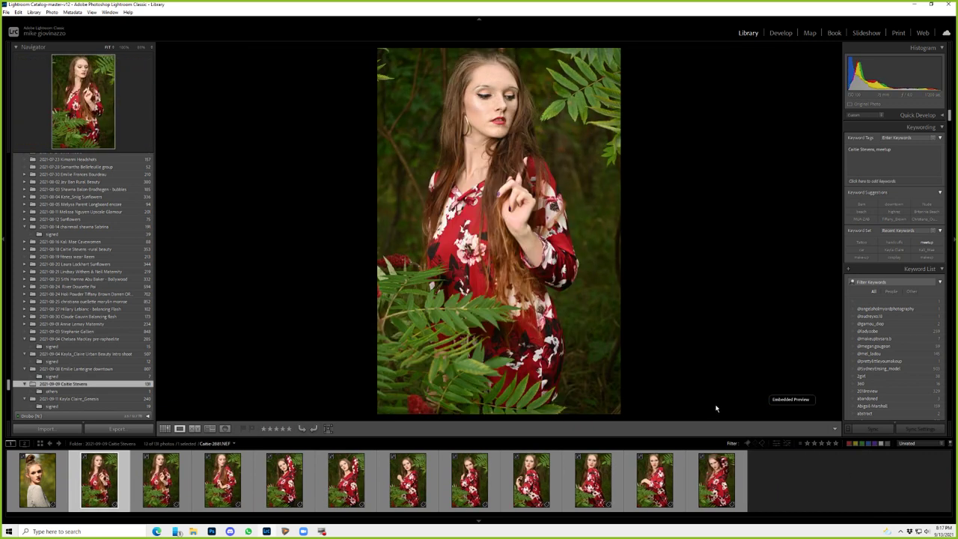
pyautogui.press('1')
pyautogui.press('1')
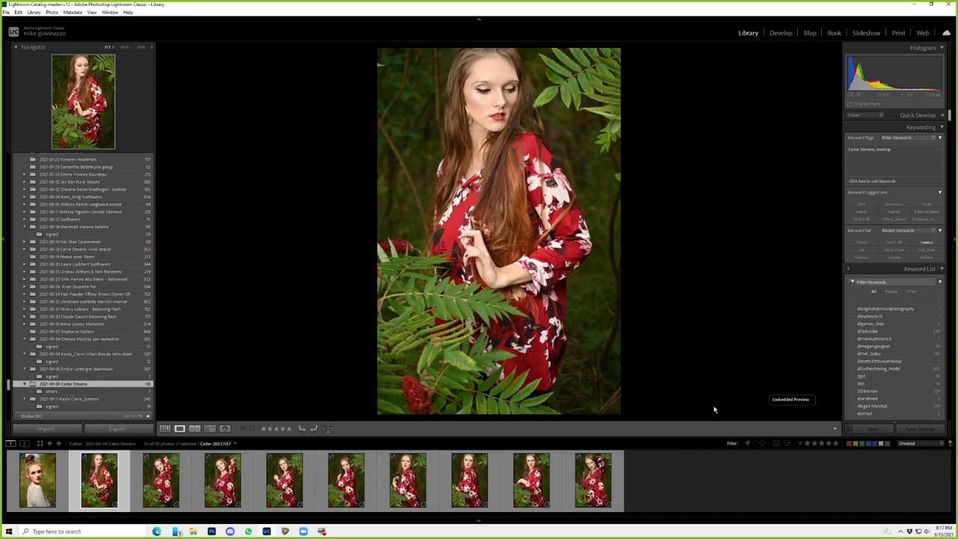
pyautogui.press('1')
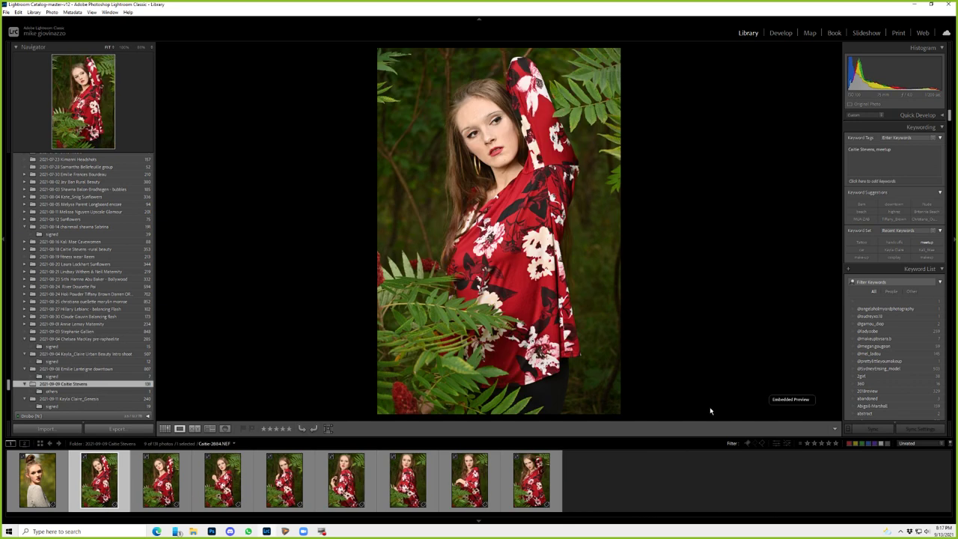
pyautogui.press('1')
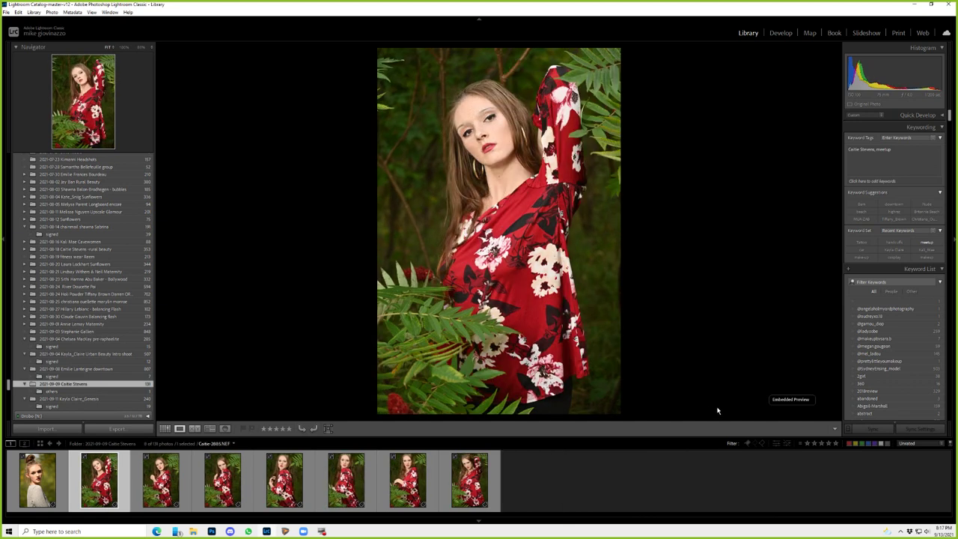
pyautogui.press('1')
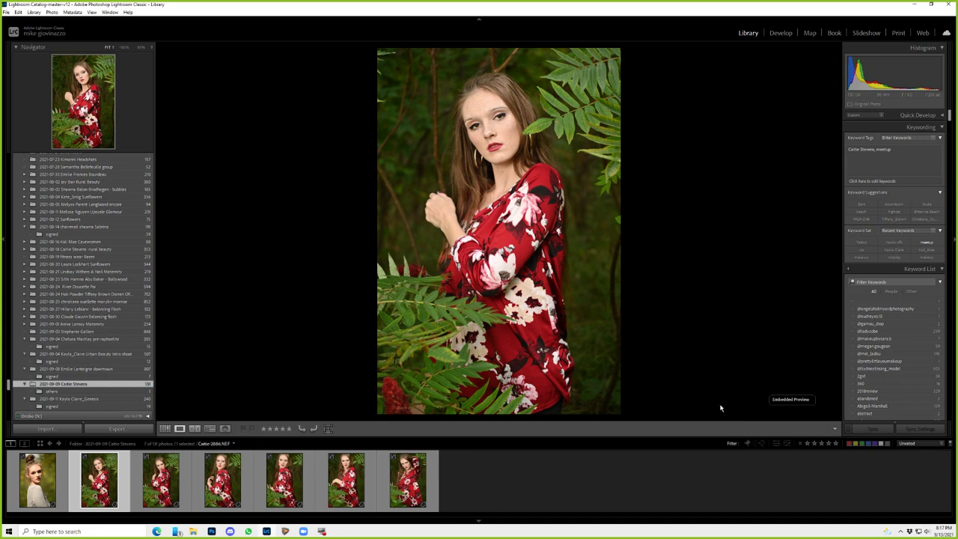
pyautogui.press('1')
pyautogui.press('1')
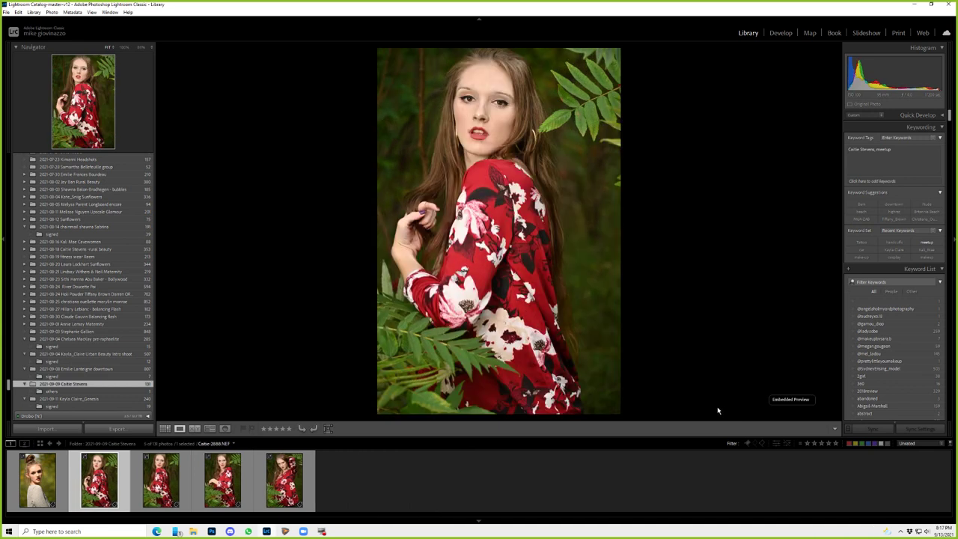
pyautogui.press('1')
pyautogui.press('1')
pyautogui.press('1')
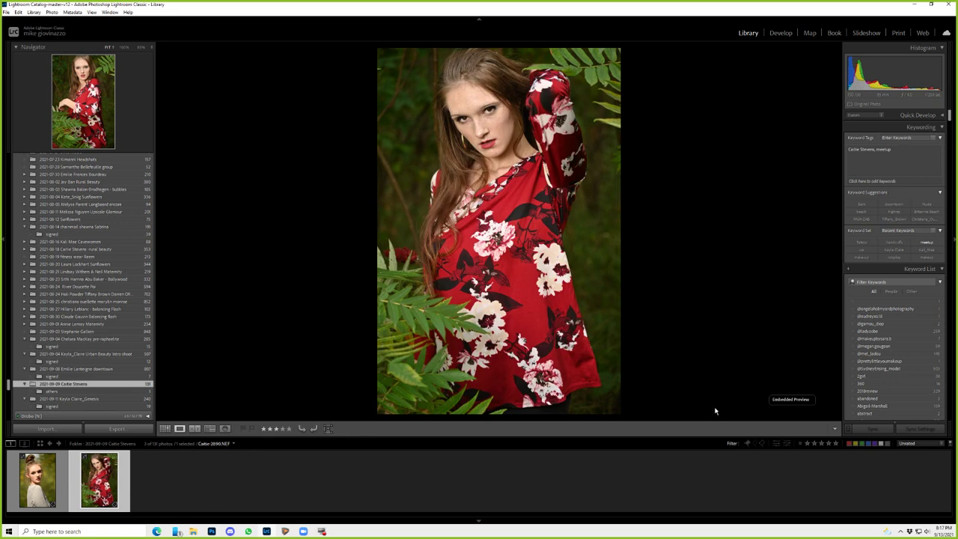
pyautogui.press('1')
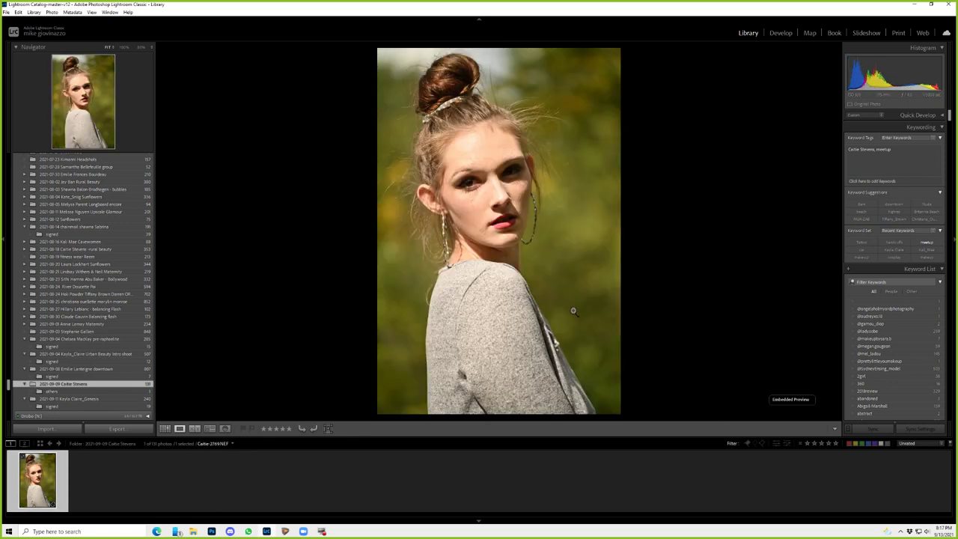
# - Check focus on the last grey-sweater portrait at 1:1 on the eye, then rate it
pyautogui.click(467, 189)
pyautogui.click(467, 189)
pyautogui.moveTo(468, 189); pyautogui.dragTo(410, 231)
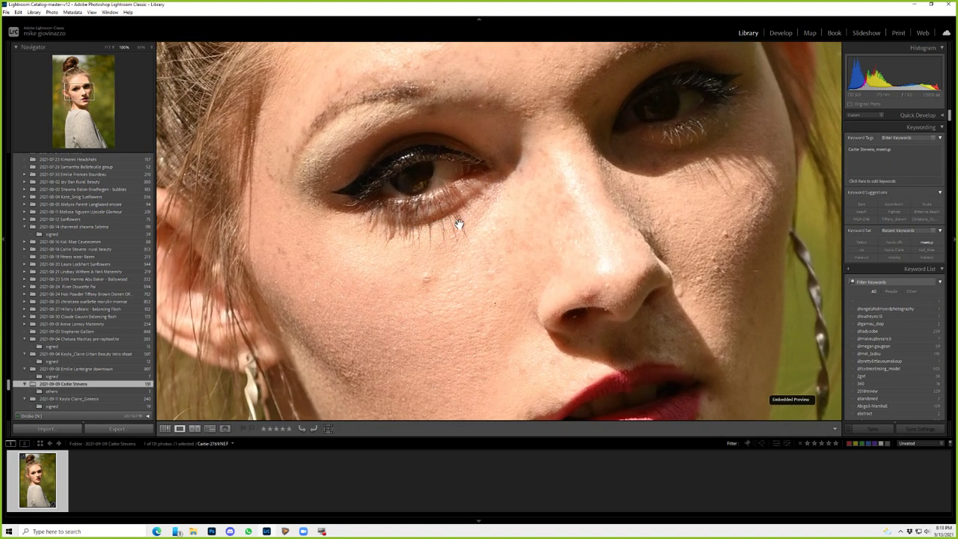
pyautogui.click(488, 323)
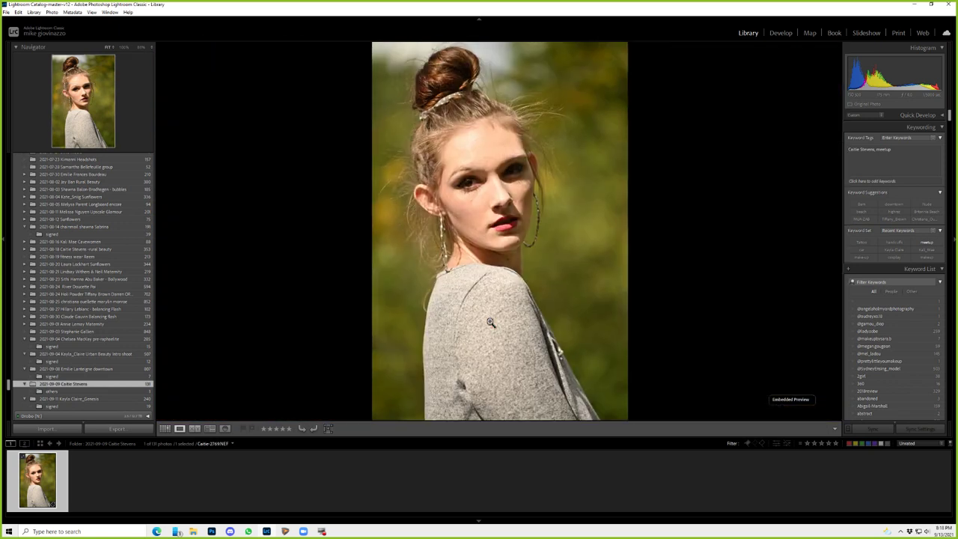
pyautogui.press('Delete')
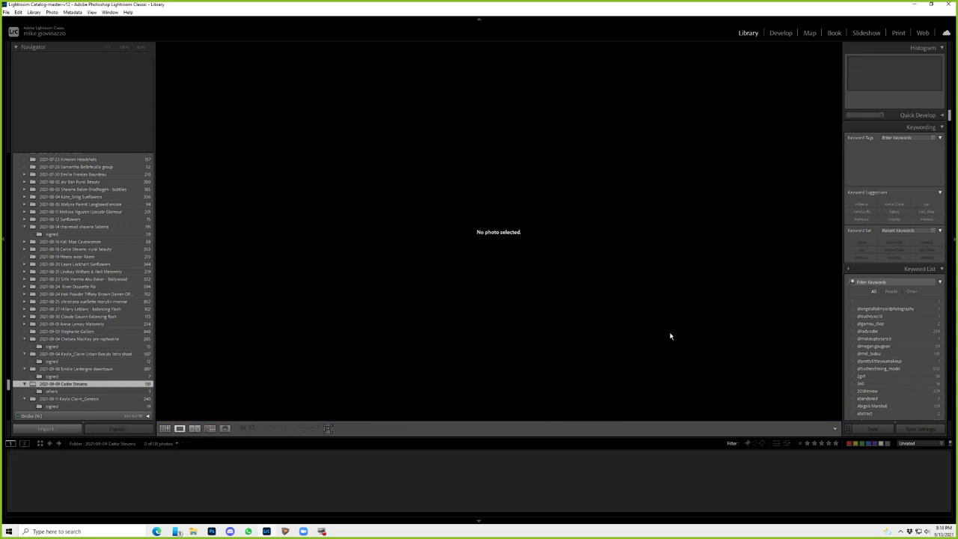
# - Apply the '3 star only' filter preset and select the fourth through sixth near-identical frames
pyautogui.click(914, 445)
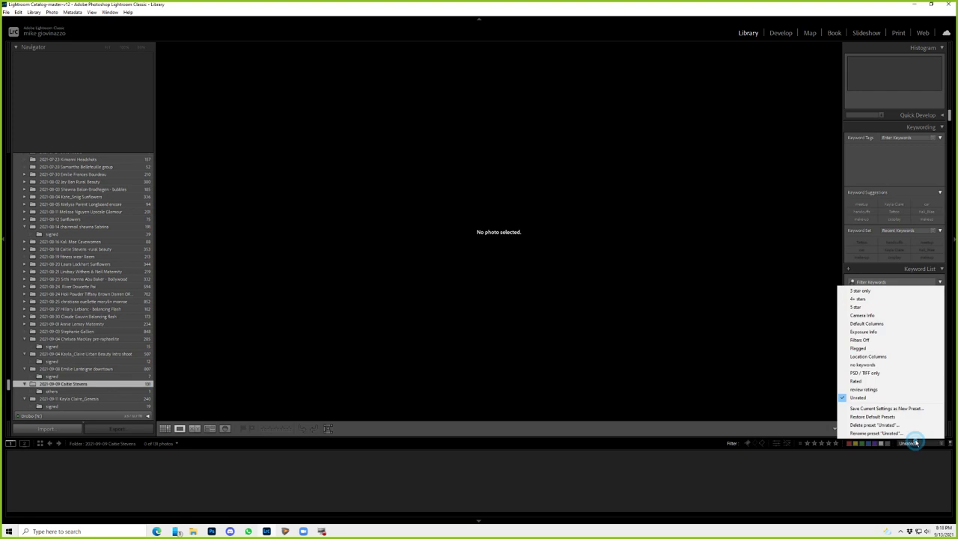
pyautogui.click(860, 292)
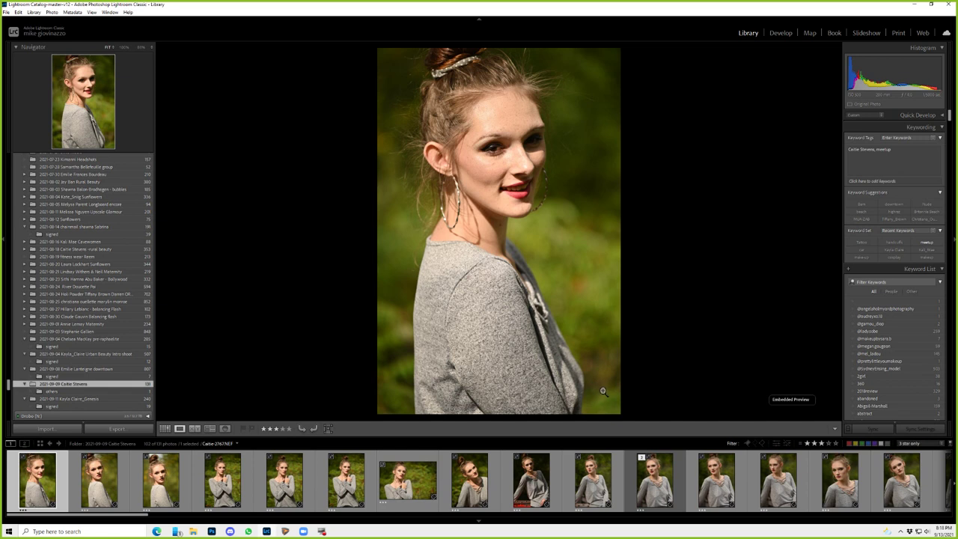
pyautogui.click(245, 483)
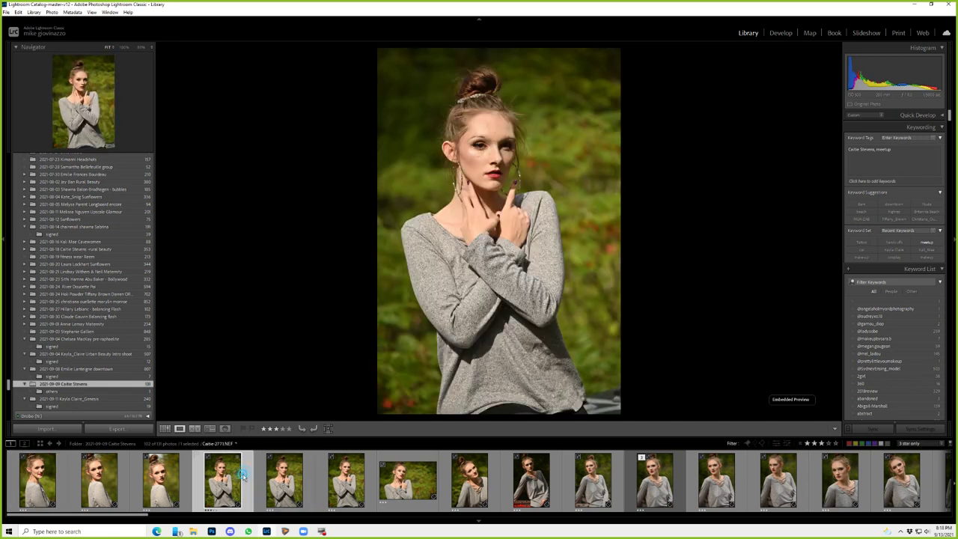
pyautogui.keyDown('shift'); pyautogui.click(369, 473); pyautogui.keyUp('shift')
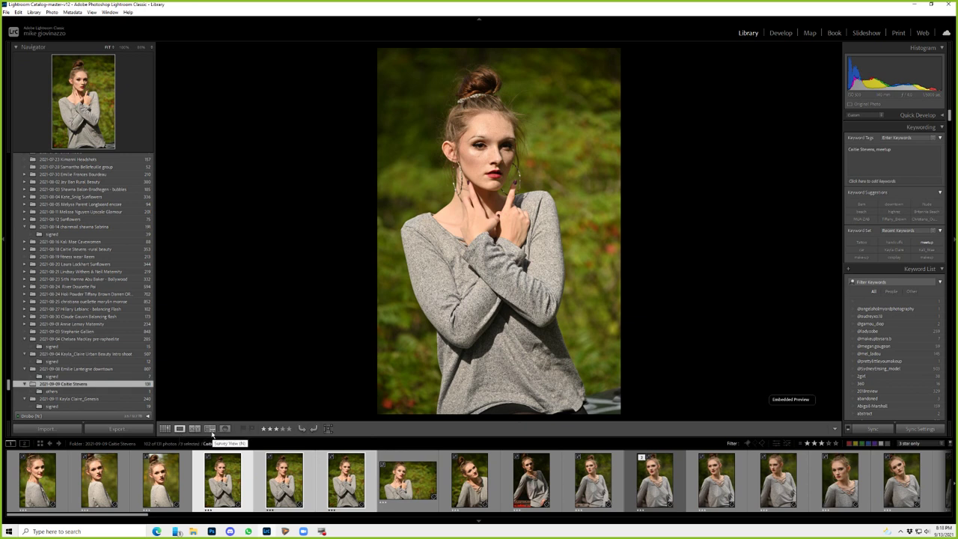
# - Survey the three similar frames and rate the middle one 4 stars
pyautogui.click(210, 428)
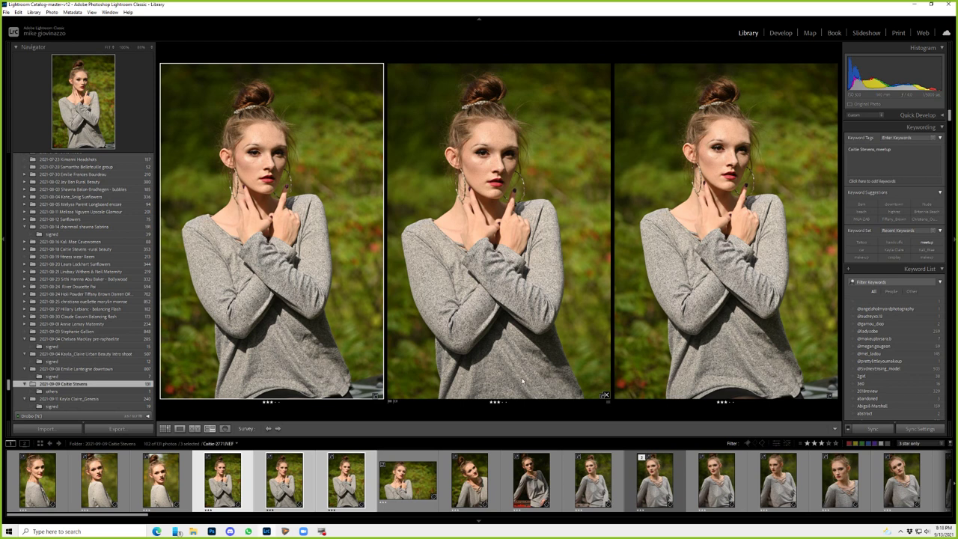
pyautogui.click(509, 262)
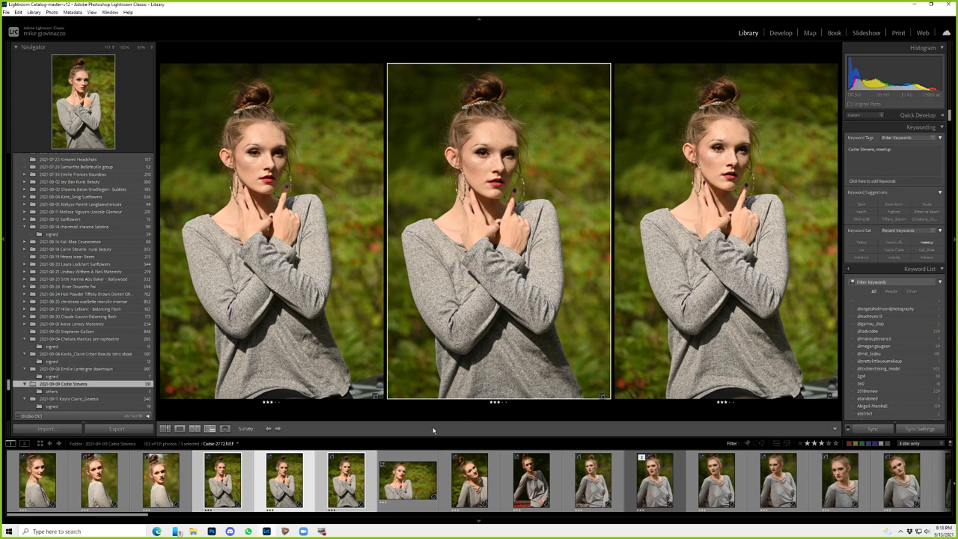
pyautogui.press('/')
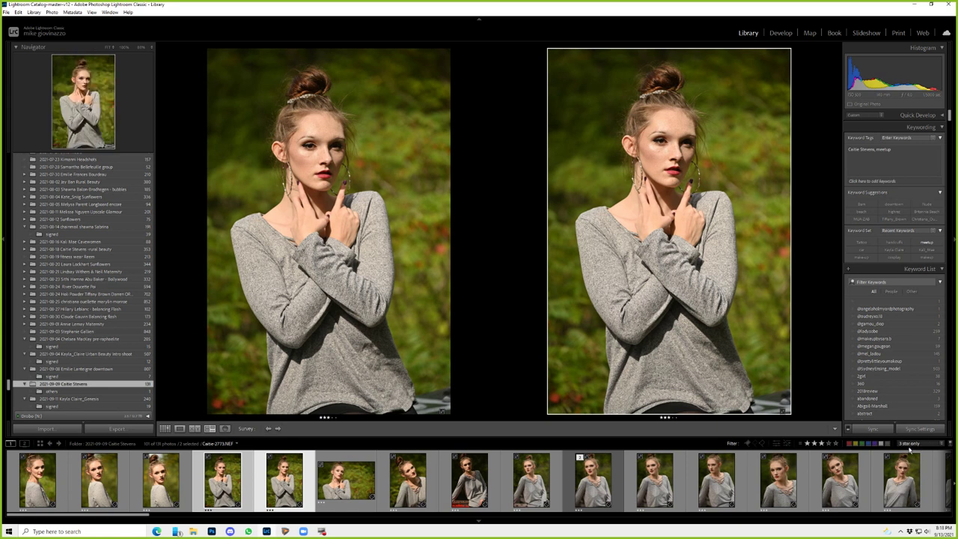
# - Change the rating filter to show photos rated 3 stars and higher
pyautogui.click(801, 443)
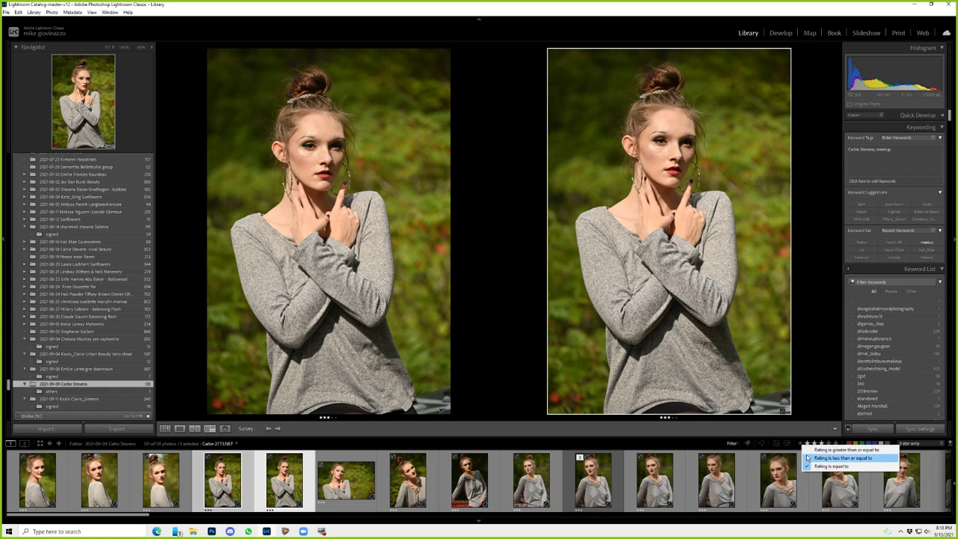
pyautogui.click(809, 449)
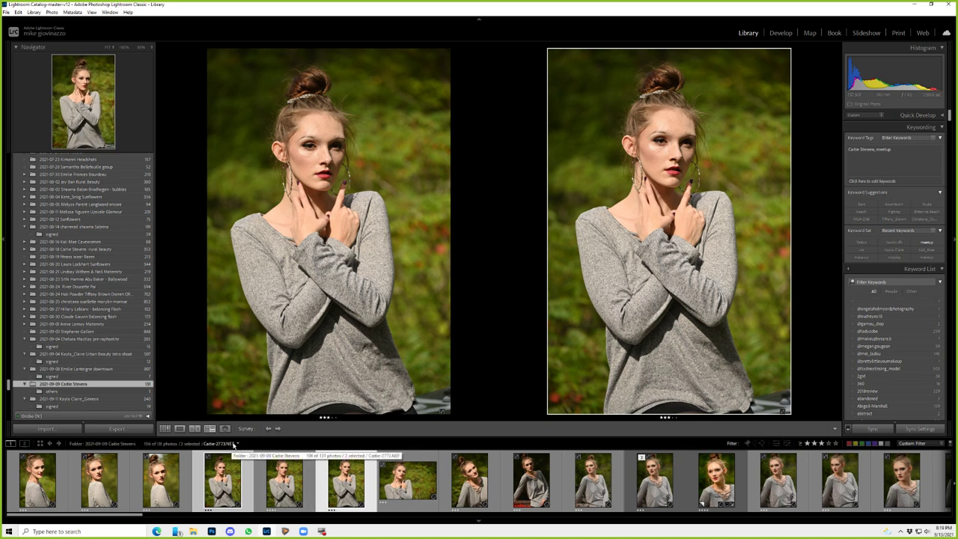
pyautogui.click(234, 445)
pyautogui.click(425, 431)
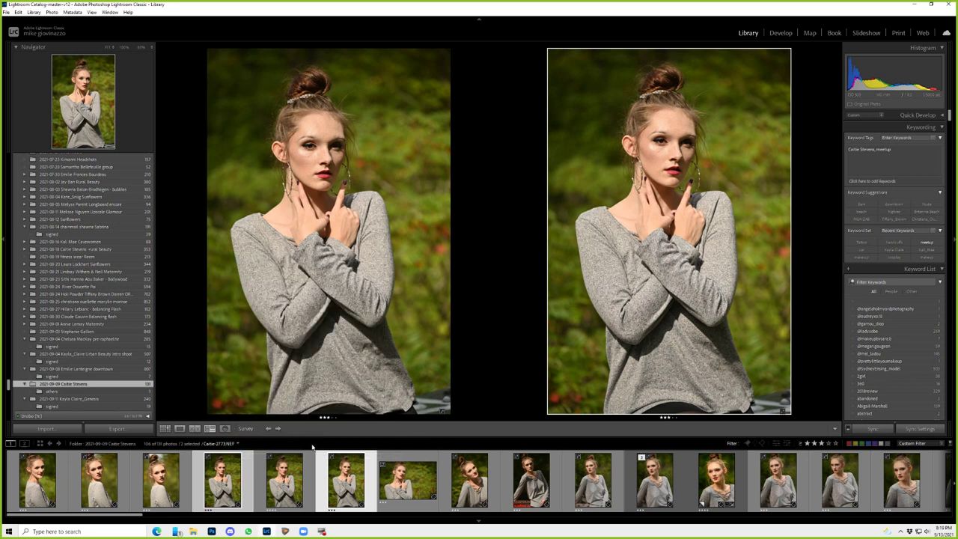
# - Show the photos as a thumbnail grid sorted by File Name
pyautogui.press('g')
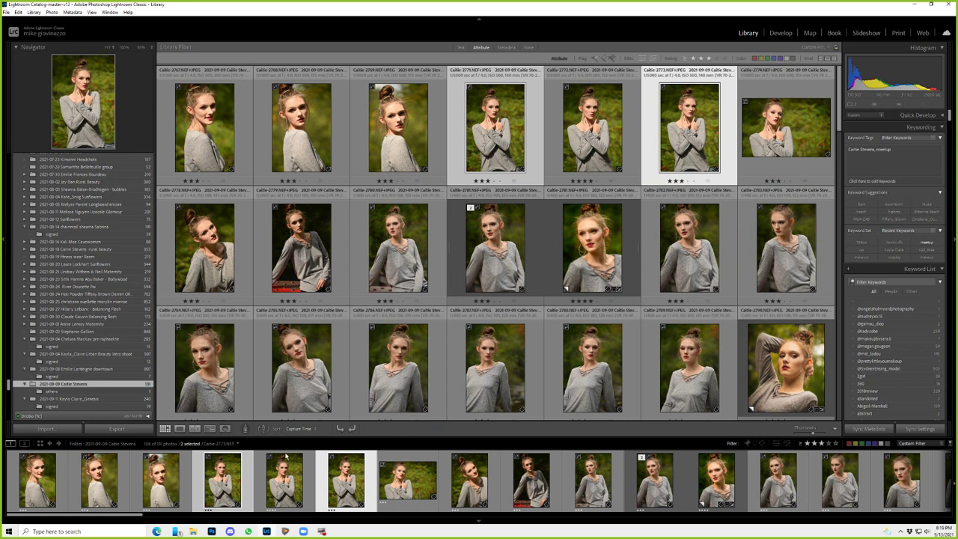
pyautogui.click(306, 431)
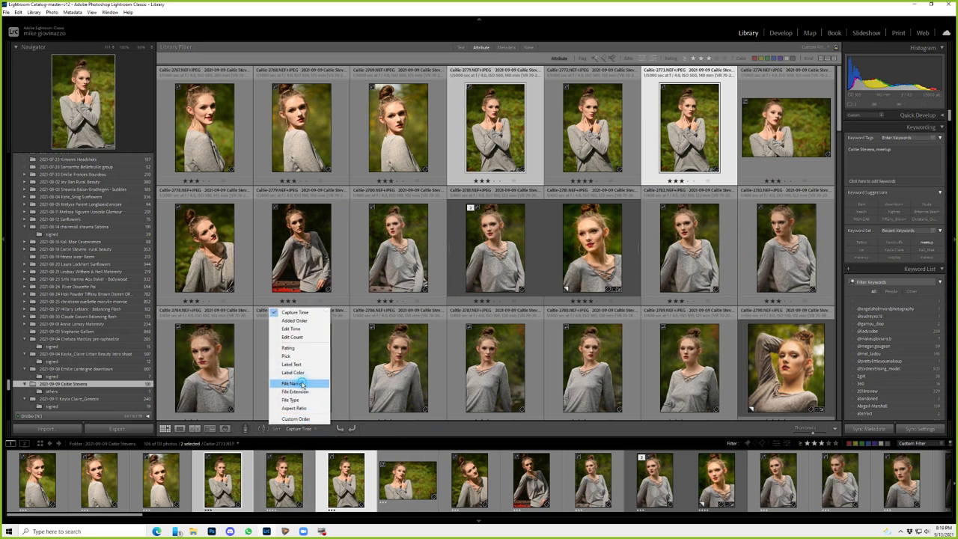
pyautogui.click(301, 384)
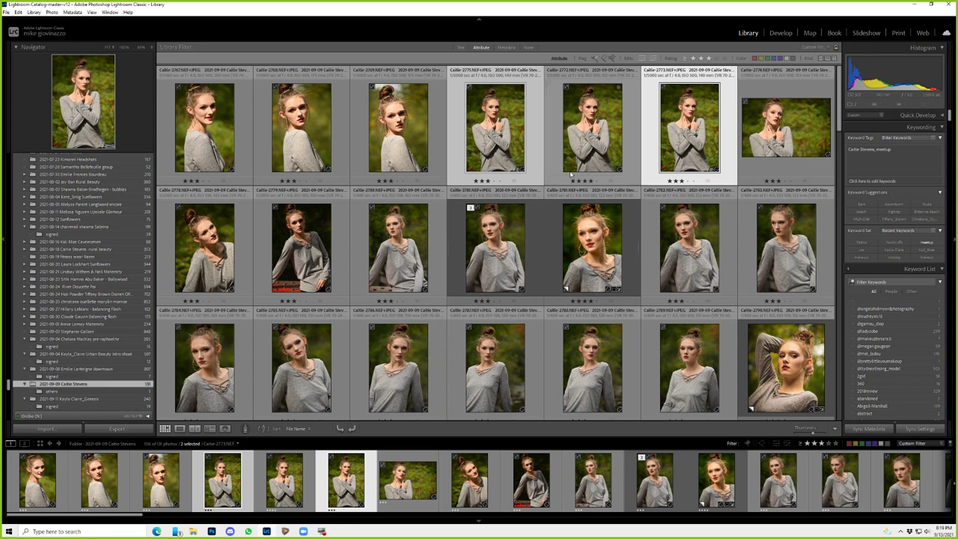
# - Select frames 2771 through 2773 together, leaving 2774 out
pyautogui.keyDown('ctrl'); pyautogui.click(591, 156); pyautogui.keyUp('ctrl')
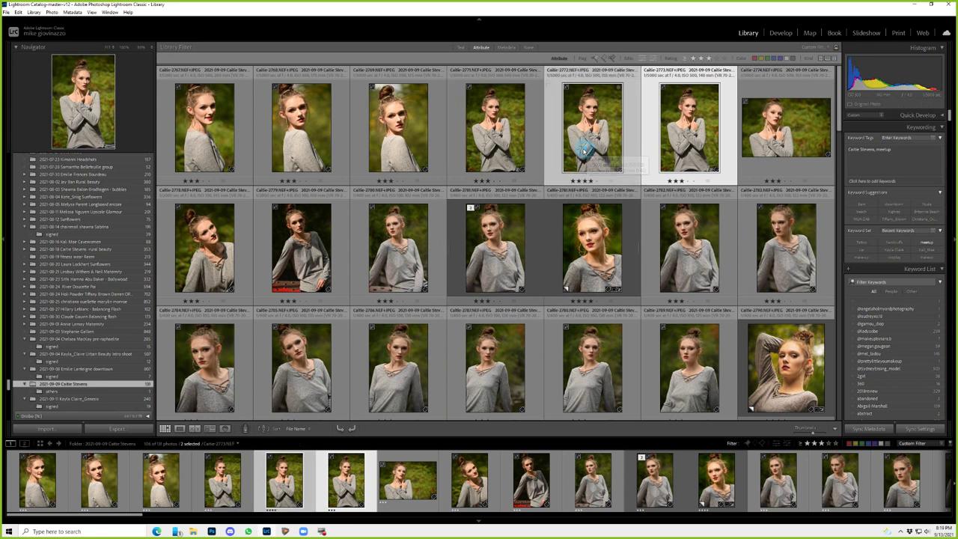
pyautogui.keyDown('ctrl'); pyautogui.click(534, 151); pyautogui.keyUp('ctrl')
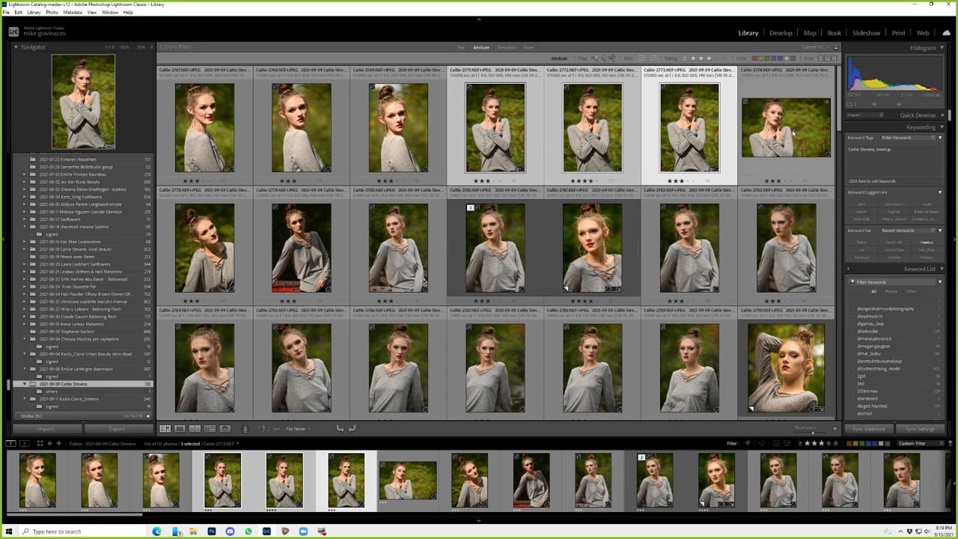
pyautogui.keyDown('ctrl'); pyautogui.click(784, 135); pyautogui.keyUp('ctrl')
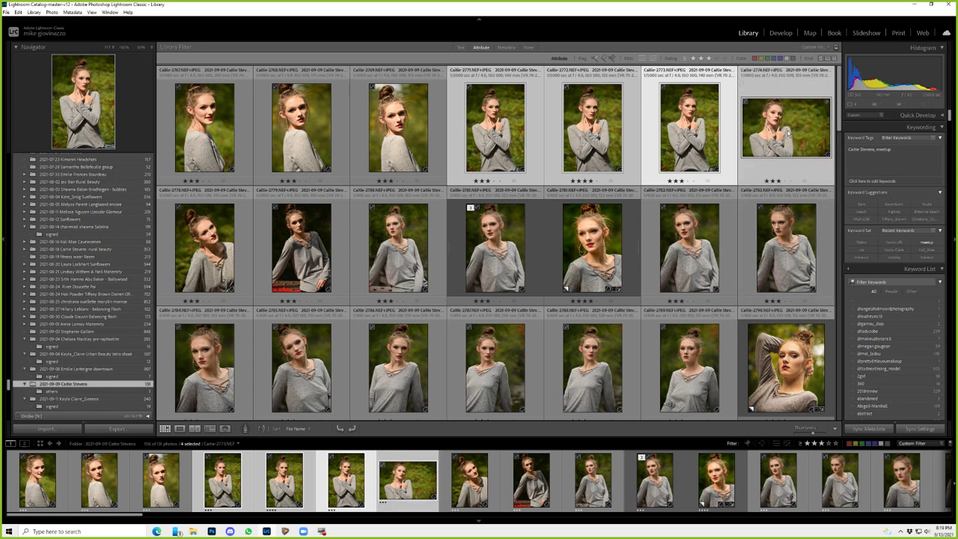
pyautogui.keyDown('ctrl'); pyautogui.click(786, 132); pyautogui.keyUp('ctrl')
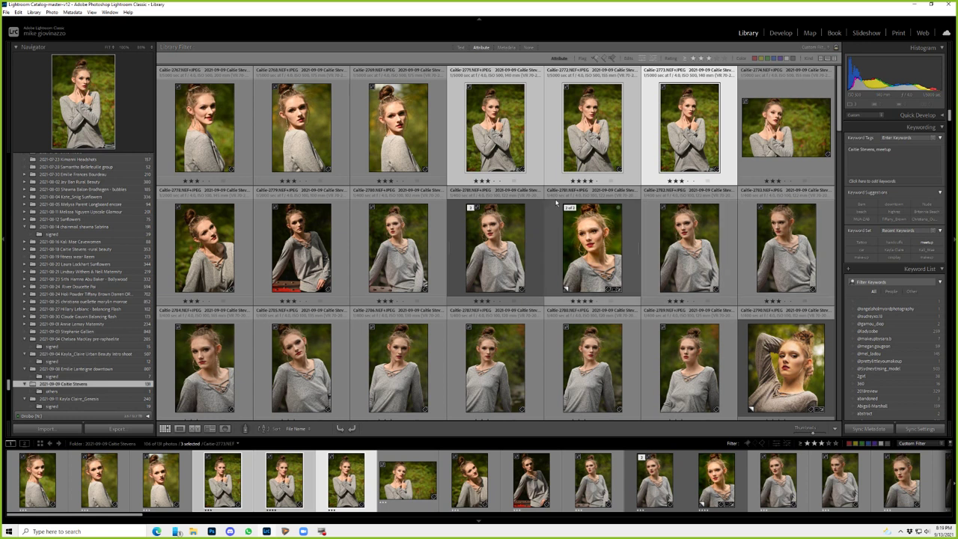
# - Put the selected frames plus five more neighbouring shots into Survey view
pyautogui.press('n')
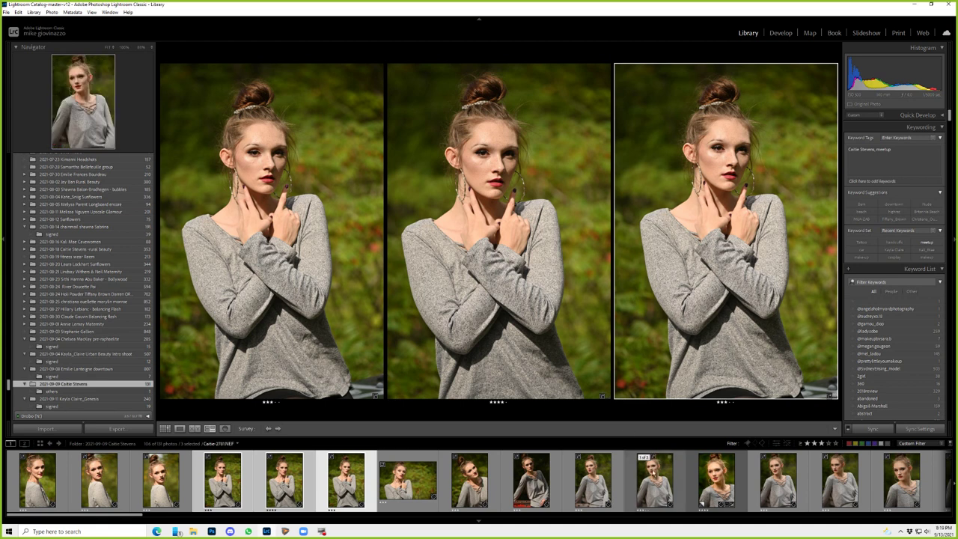
pyautogui.keyDown('ctrl'); pyautogui.click(716, 479); pyautogui.keyUp('ctrl')
pyautogui.hotkey('shift', 'Right')
pyautogui.hotkey('shift', 'Right')
pyautogui.hotkey('shift', 'Right')
pyautogui.hotkey('shift', 'Right')
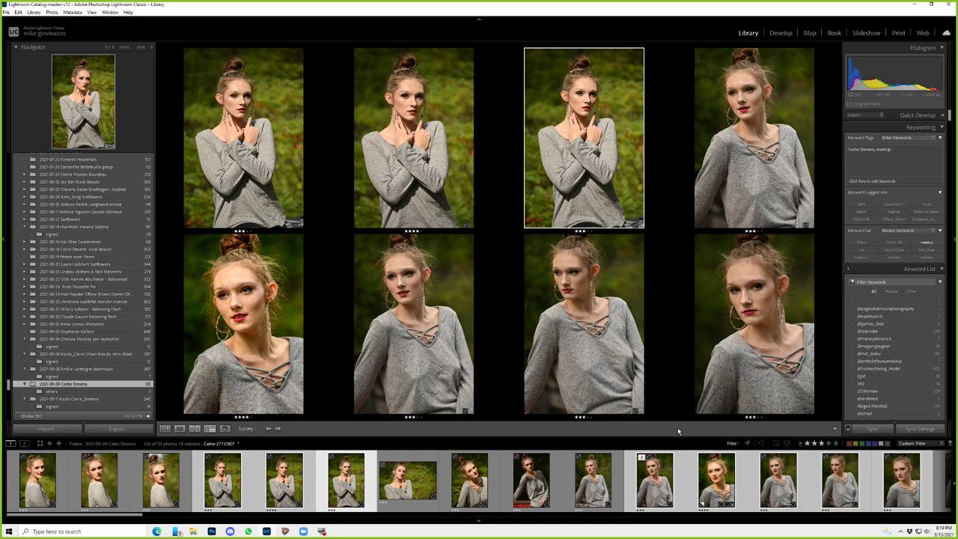
# - Hide the side panels and set an upper survey photo as the active image
pyautogui.press('Tab')
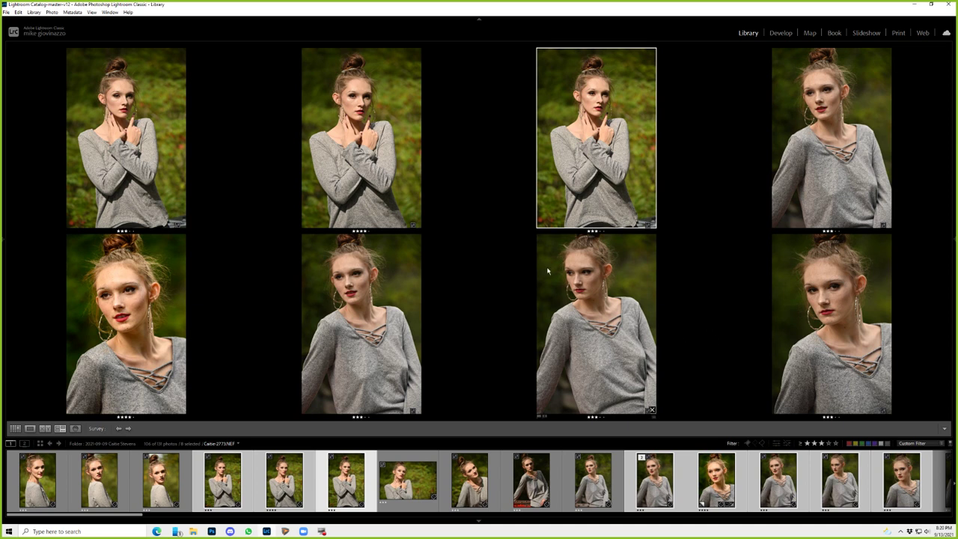
pyautogui.click(132, 131)
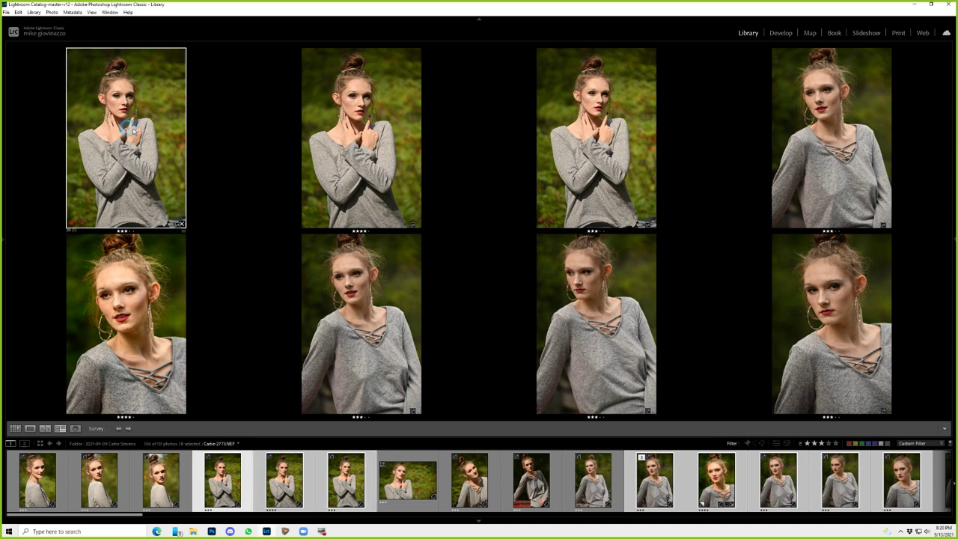
pyautogui.click(345, 126)
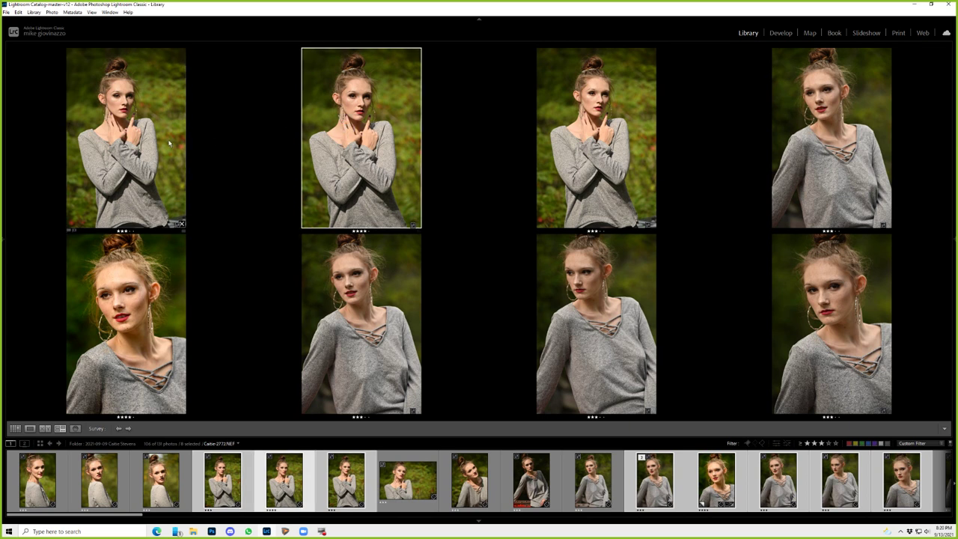
pyautogui.click(137, 145)
# - Compare two crossed-hands frames side by side, zoomed in and panned across the face
pyautogui.press('c')
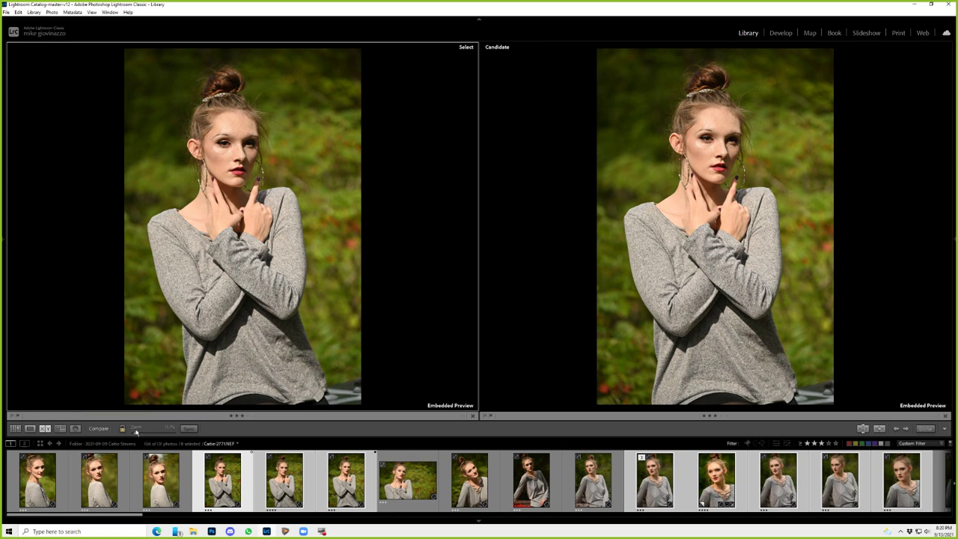
pyautogui.moveTo(135, 434)
pyautogui.mouseDown()
pyautogui.moveTo(154, 434)
pyautogui.moveTo(146, 434)
pyautogui.mouseUp()
pyautogui.moveTo(286, 131); pyautogui.dragTo(315, 346)
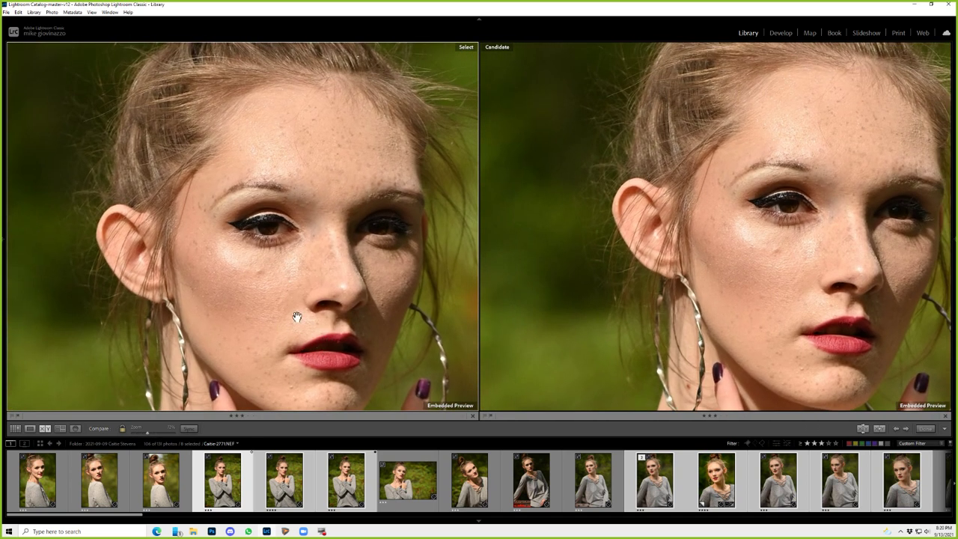
pyautogui.moveTo(328, 332); pyautogui.dragTo(298, 339)
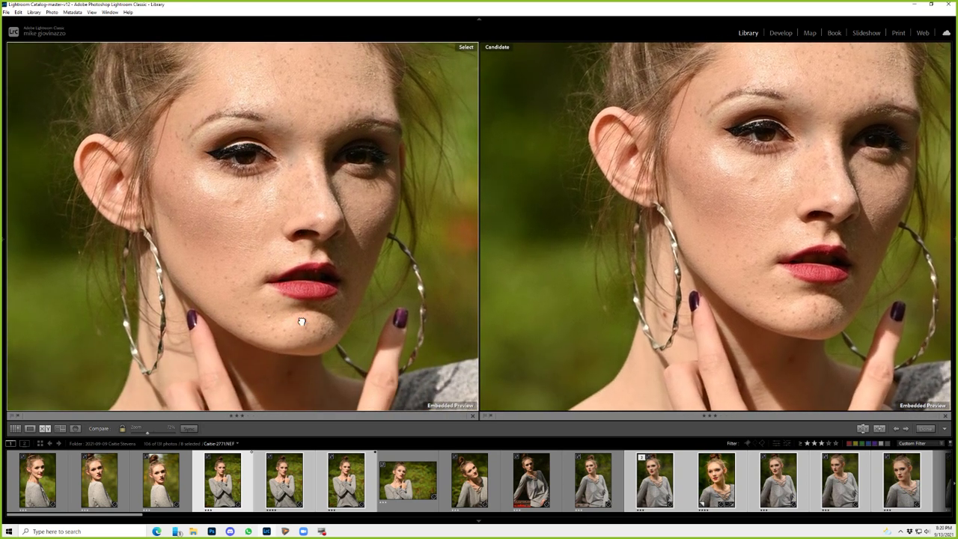
pyautogui.moveTo(300, 316); pyautogui.dragTo(292, 349)
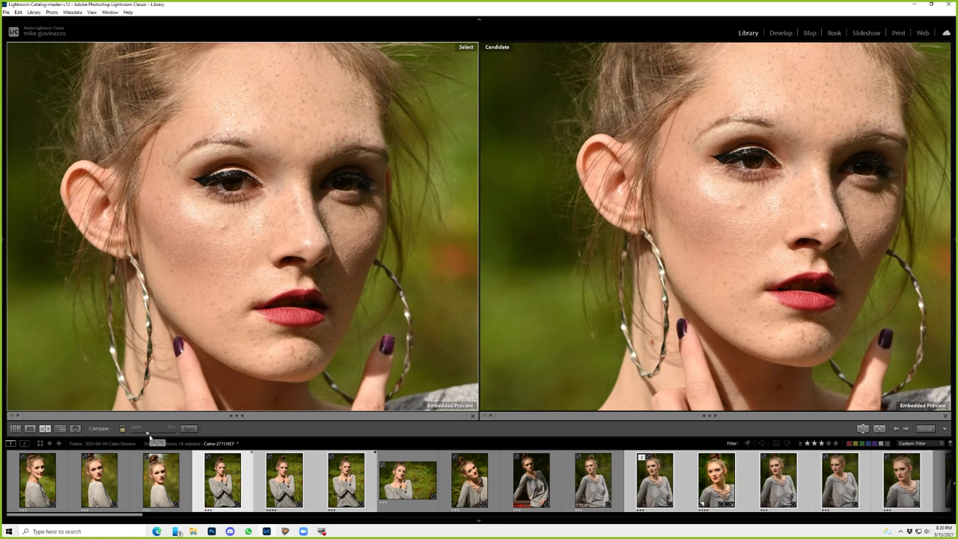
pyautogui.moveTo(149, 440); pyautogui.dragTo(153, 419)
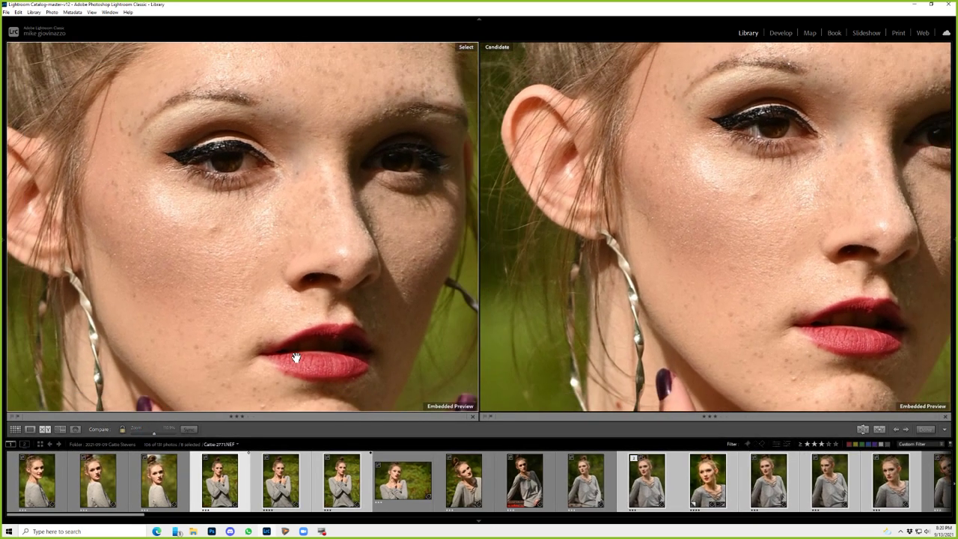
pyautogui.moveTo(299, 248); pyautogui.dragTo(294, 267)
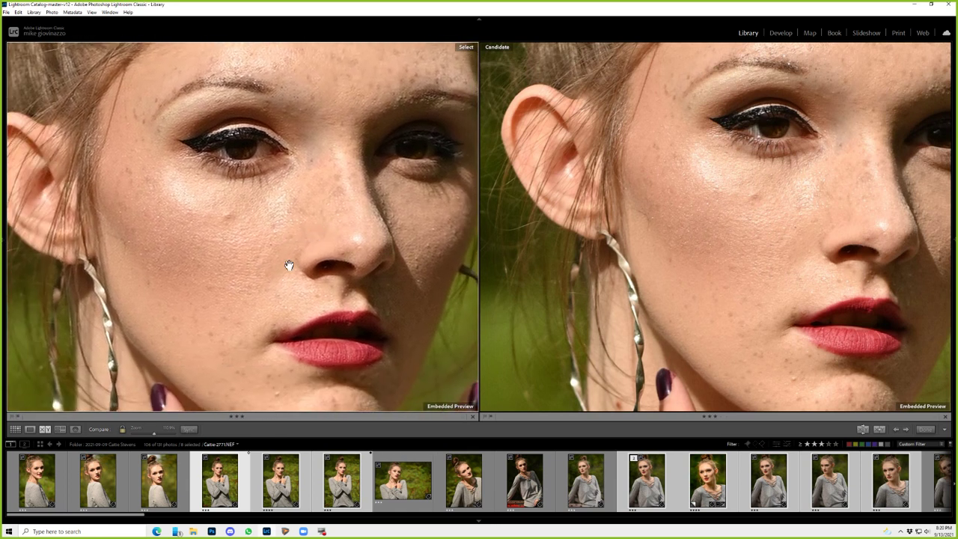
# - Zoom out, compare two other filmstrip photos, then view the Select photo alone in Loupe
pyautogui.scroll(-6, 314, 285)
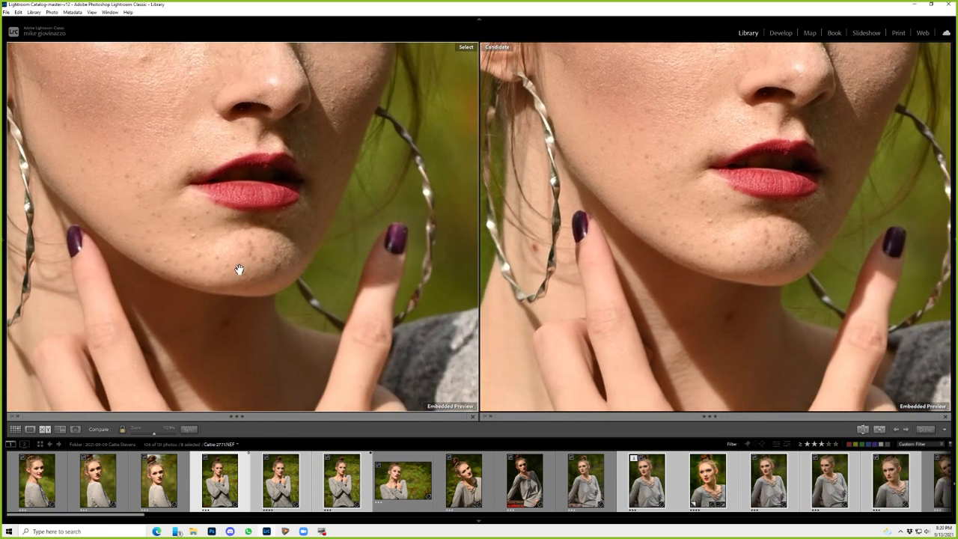
pyautogui.scroll(-8, 255, 224)
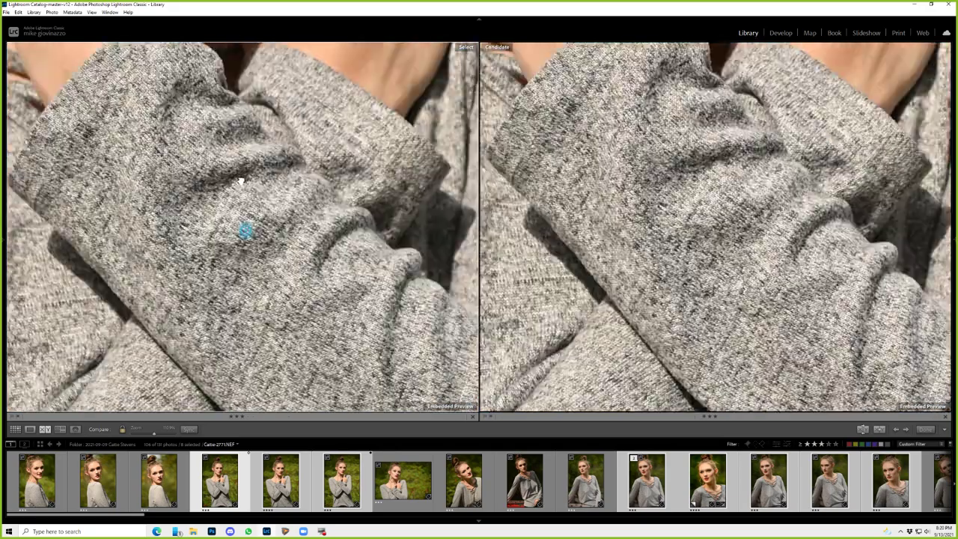
pyautogui.scroll(-8, 235, 250)
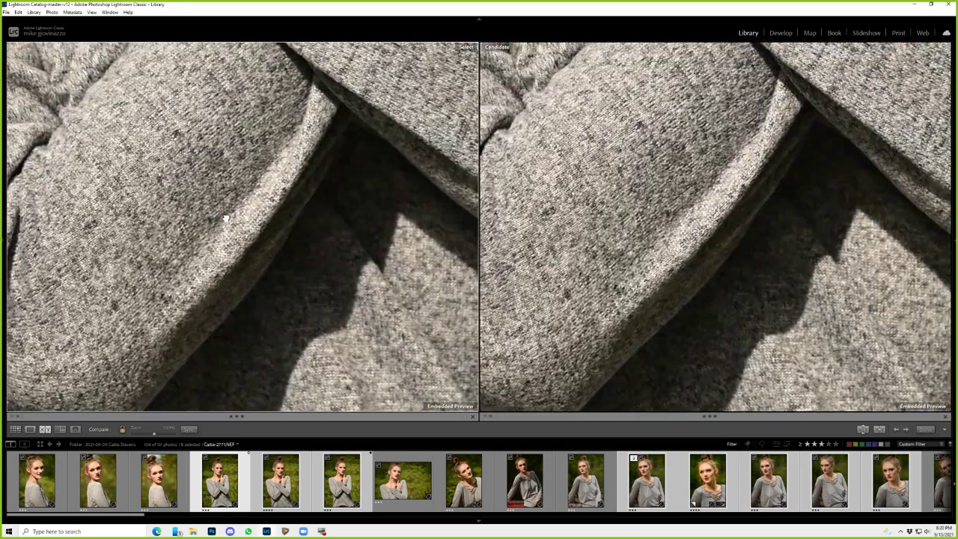
pyautogui.scroll(-2, 226, 218)
pyautogui.moveTo(154, 432); pyautogui.dragTo(126, 433)
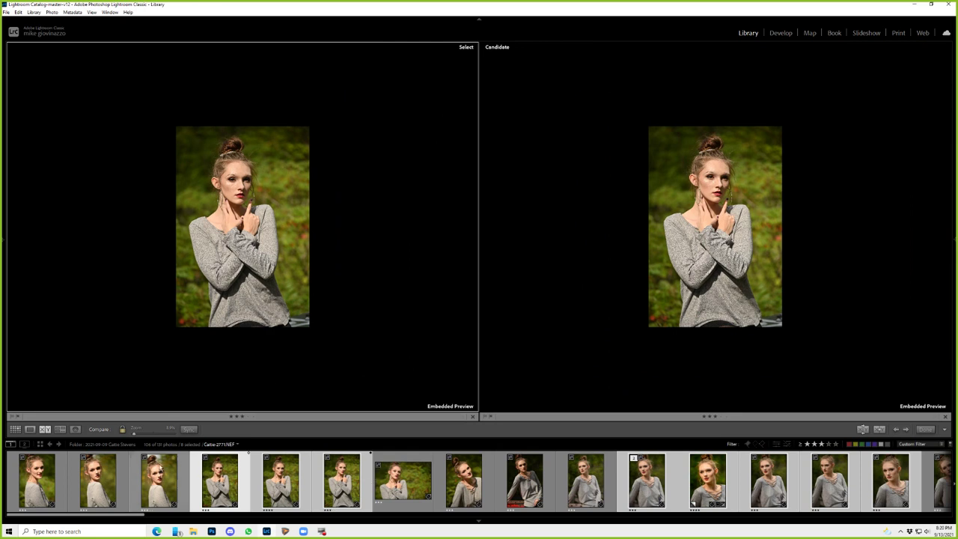
pyautogui.click(59, 479)
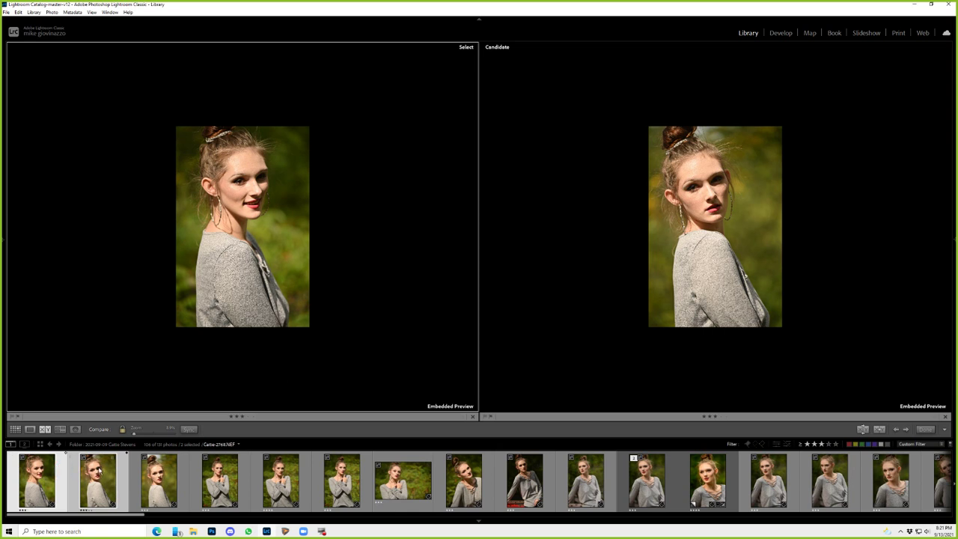
pyautogui.press('e')
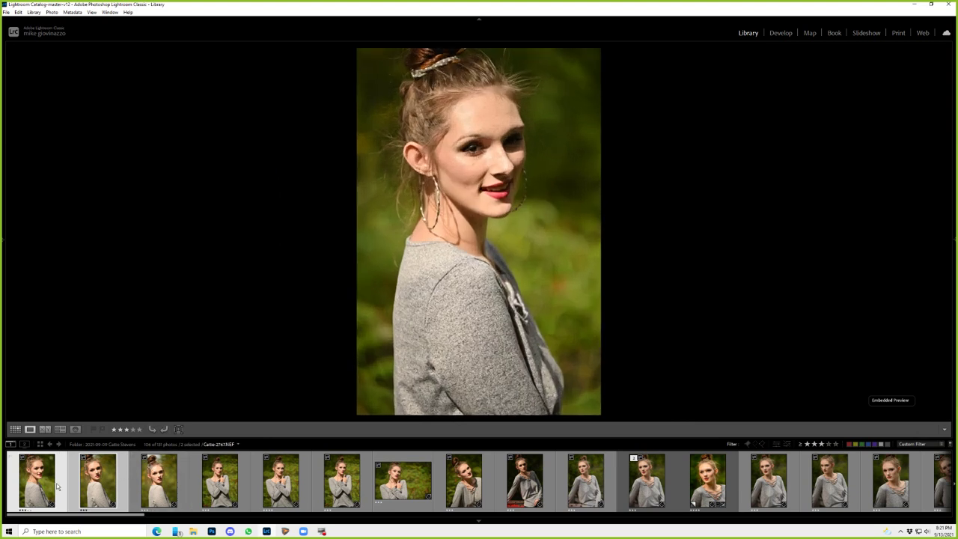
# - Browse the filmstrip photos one at a time, back and forth, to review the frames
pyautogui.click(57, 487)
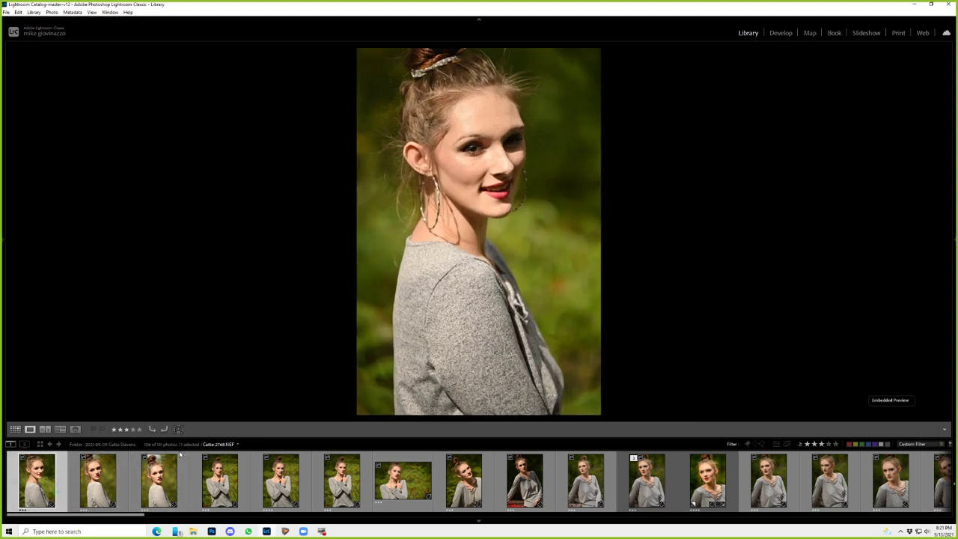
pyautogui.click(123, 477)
pyautogui.click(146, 475)
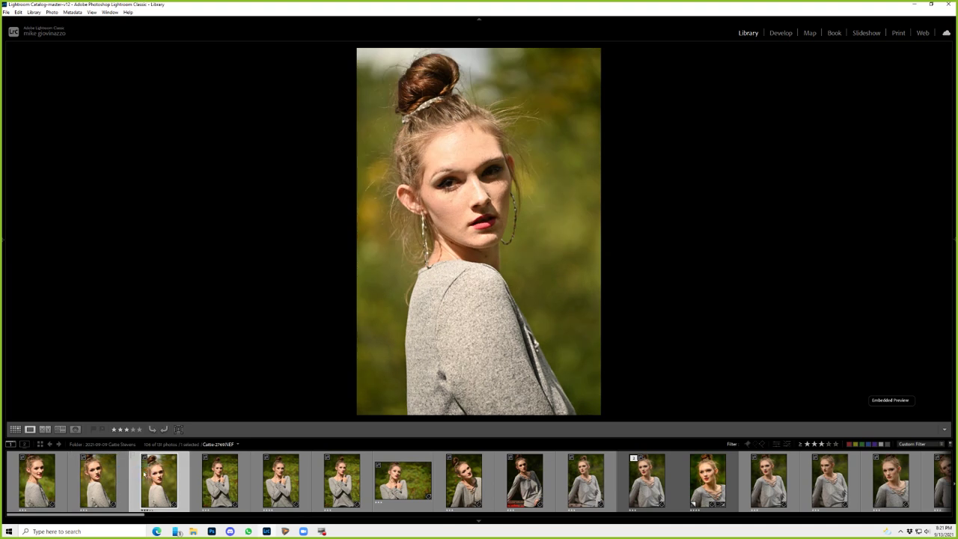
pyautogui.press('Right')
pyautogui.press('Right')
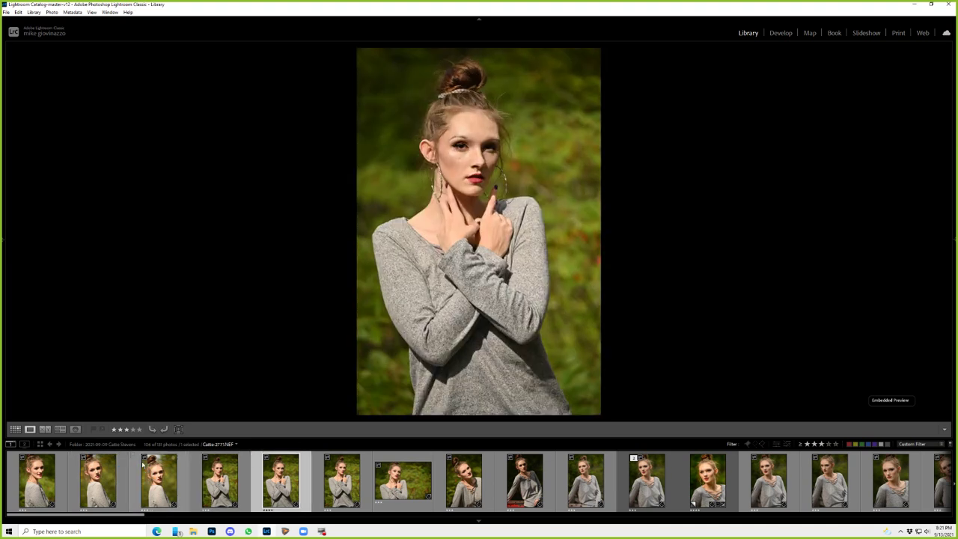
pyautogui.press('Left')
pyautogui.press('Left')
pyautogui.press('Left')
pyautogui.press('Left')
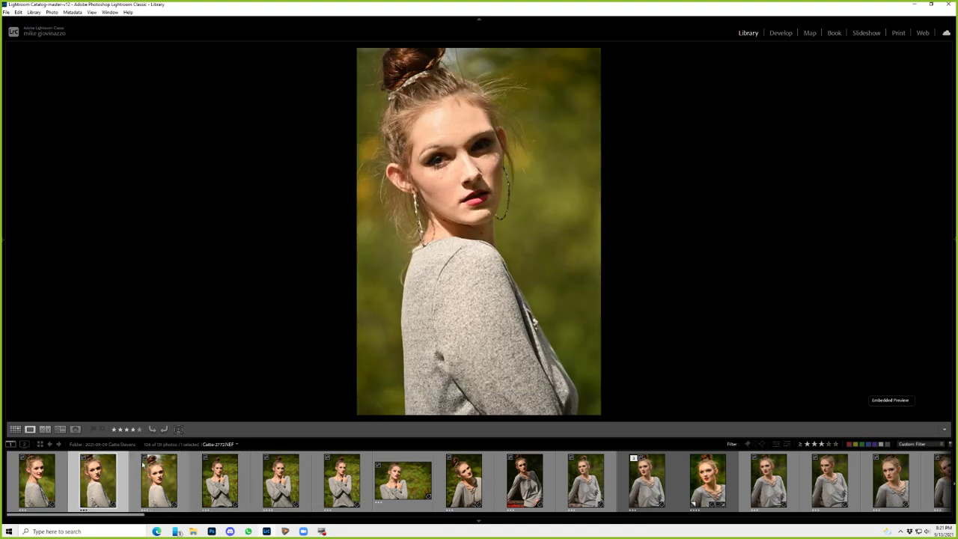
pyautogui.press('Right')
pyautogui.press('Left')
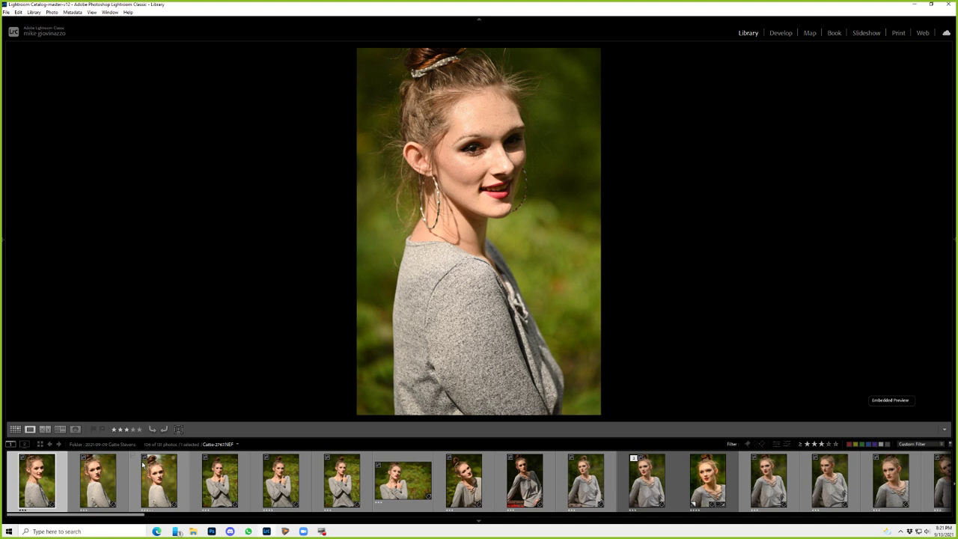
pyautogui.press('Right')
pyautogui.press('Right')
pyautogui.press('Right')
pyautogui.press('Right')
pyautogui.press('Right')
pyautogui.press('Right')
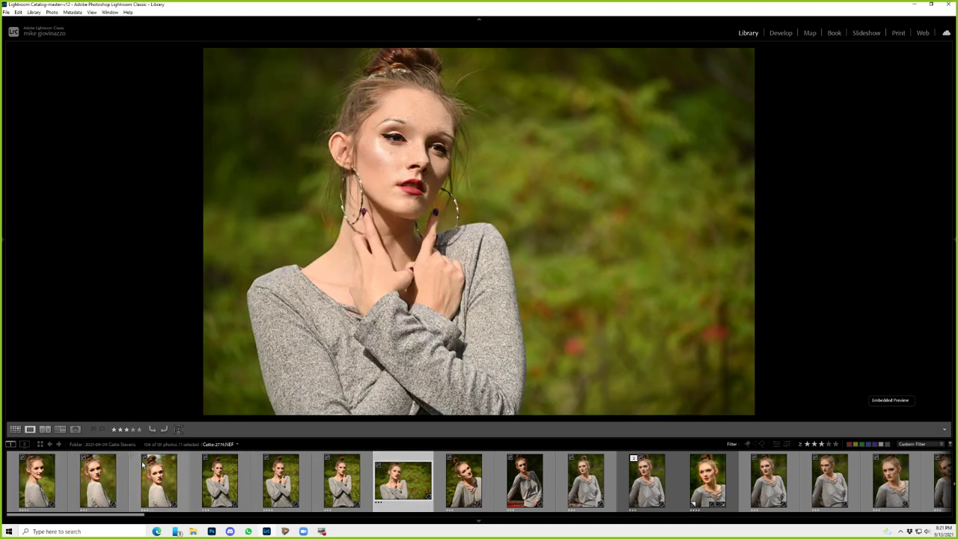
pyautogui.press('Right')
pyautogui.press('Right')
pyautogui.press('Right')
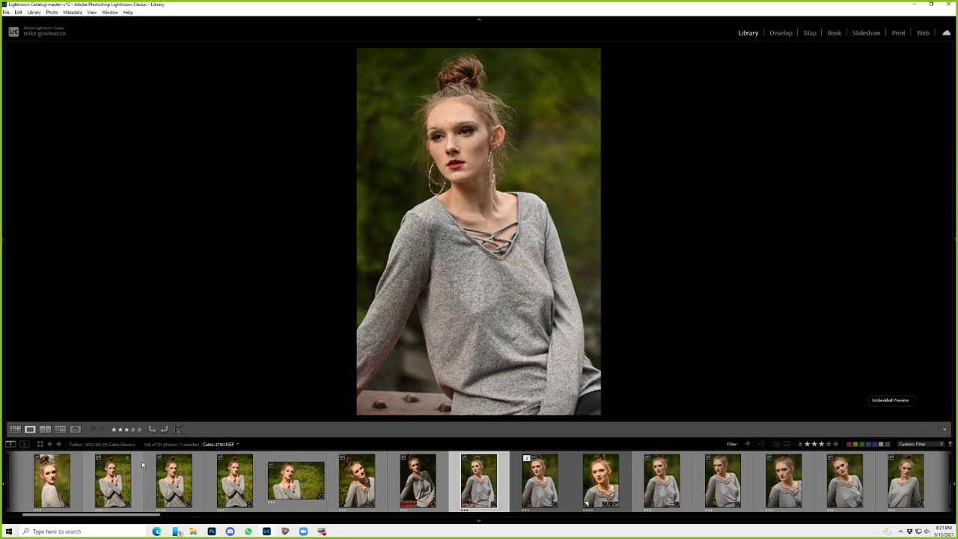
pyautogui.press('Right')
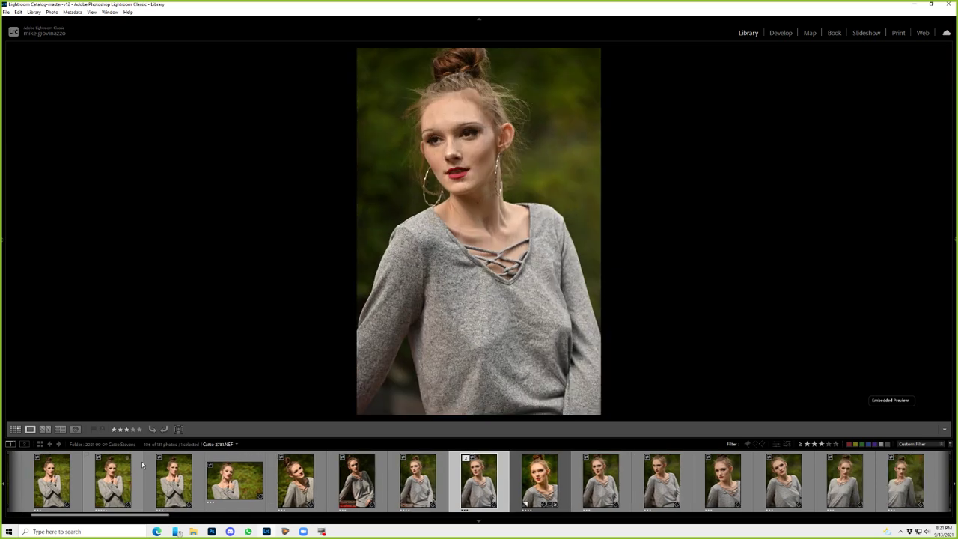
pyautogui.press('Right')
pyautogui.press('Left')
pyautogui.press('Left')
pyautogui.press('Right')
pyautogui.press('Right')
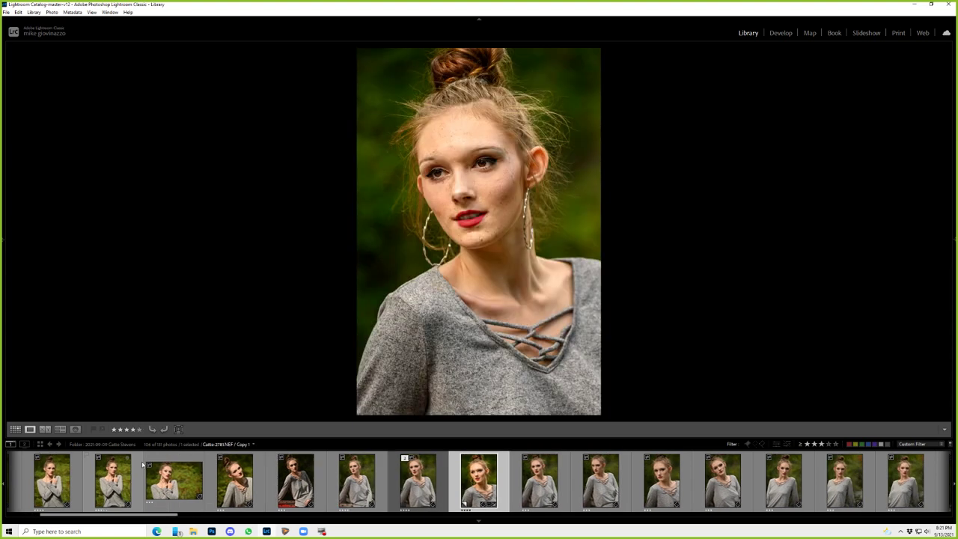
pyautogui.press('Right')
pyautogui.press('Right')
pyautogui.press('Right')
pyautogui.press('Left')
pyautogui.press('Left')
pyautogui.press('Right')
pyautogui.press('Left')
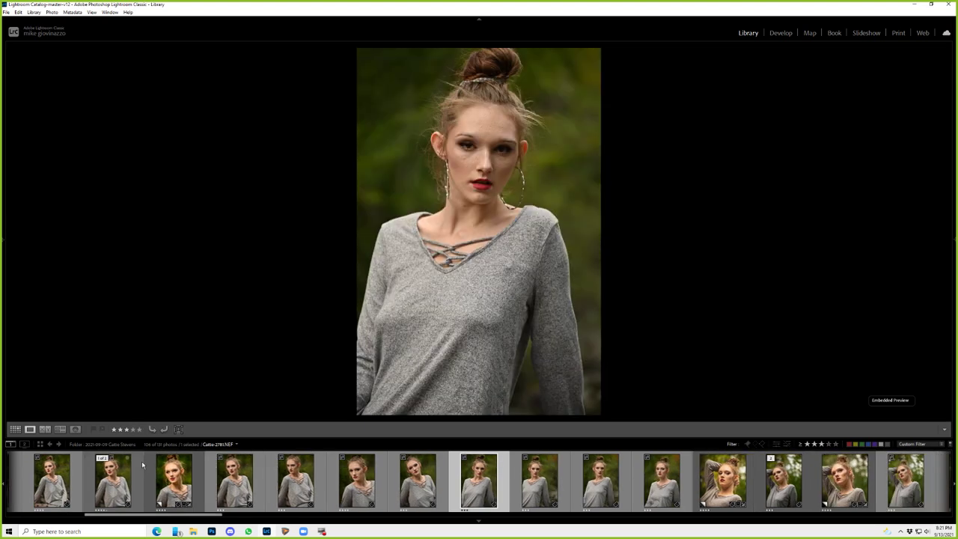
pyautogui.press('Right')
pyautogui.press('Right')
pyautogui.press('Right')
pyautogui.press('Right')
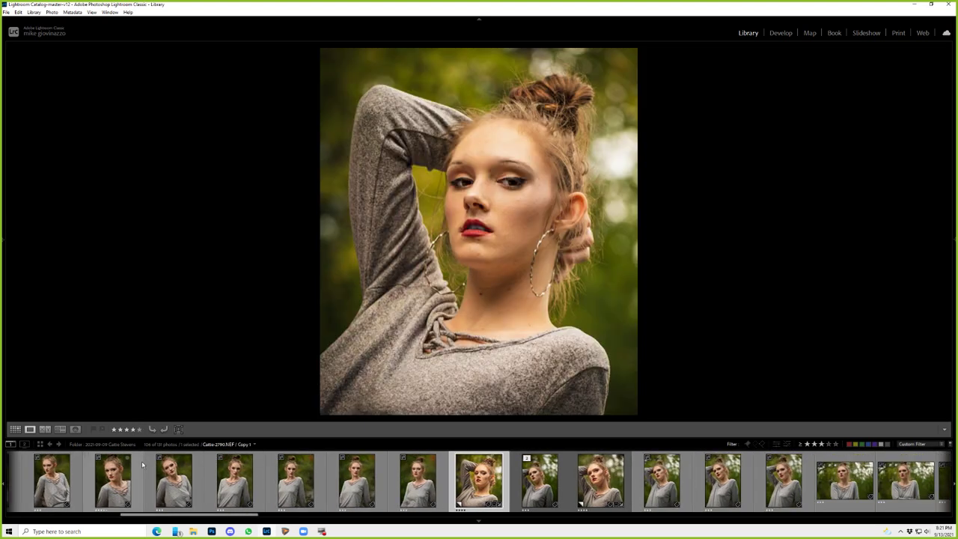
pyautogui.press('Right')
pyautogui.press('Right')
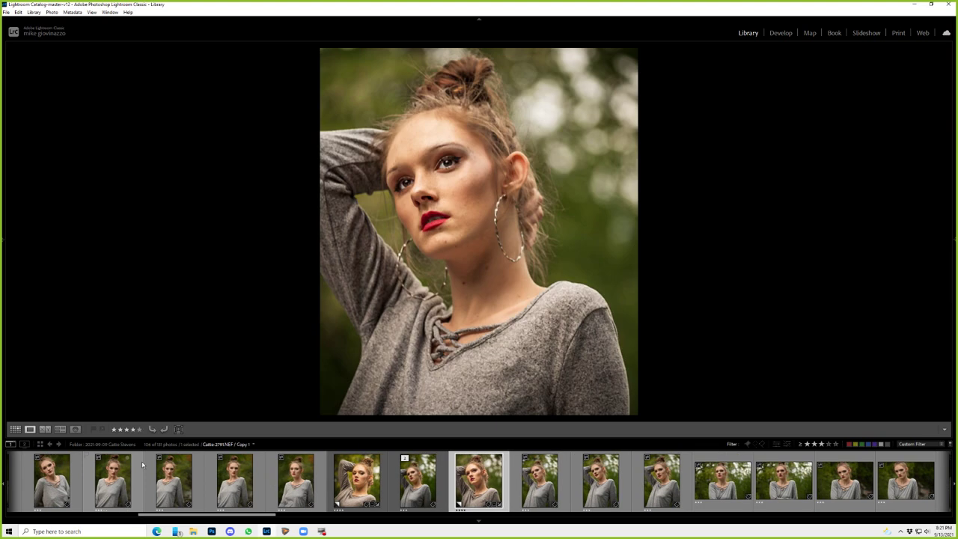
pyautogui.press('Right')
pyautogui.press('Right')
pyautogui.press('Right')
pyautogui.press('Right')
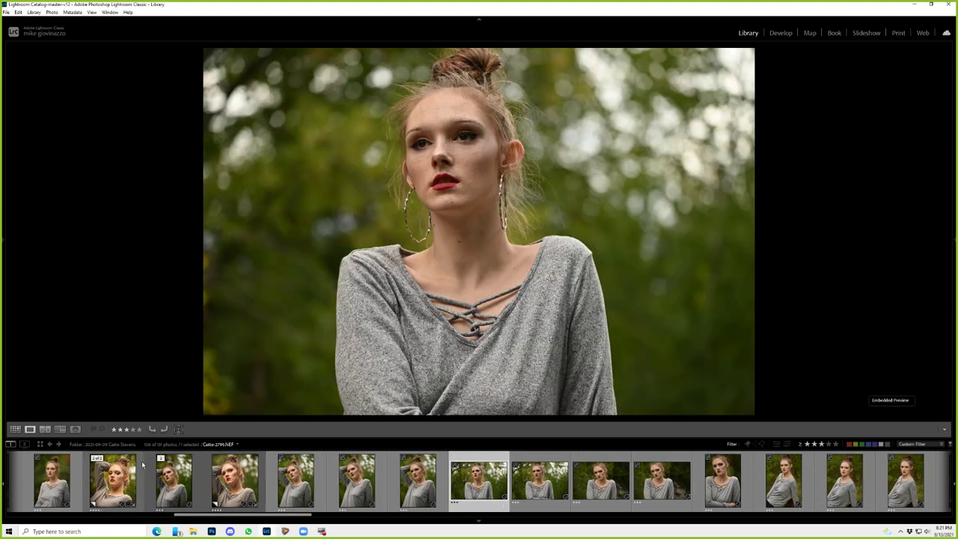
pyautogui.press('Left')
pyautogui.press('Left')
pyautogui.press('Left')
pyautogui.press('Left')
pyautogui.press('Left')
# - Advance past the landscape-format shot and apply the '3 star only' filter preset
pyautogui.press('Right')
pyautogui.press('Right')
pyautogui.press('Right')
pyautogui.press('Right')
pyautogui.press('Right')
pyautogui.press('Right')
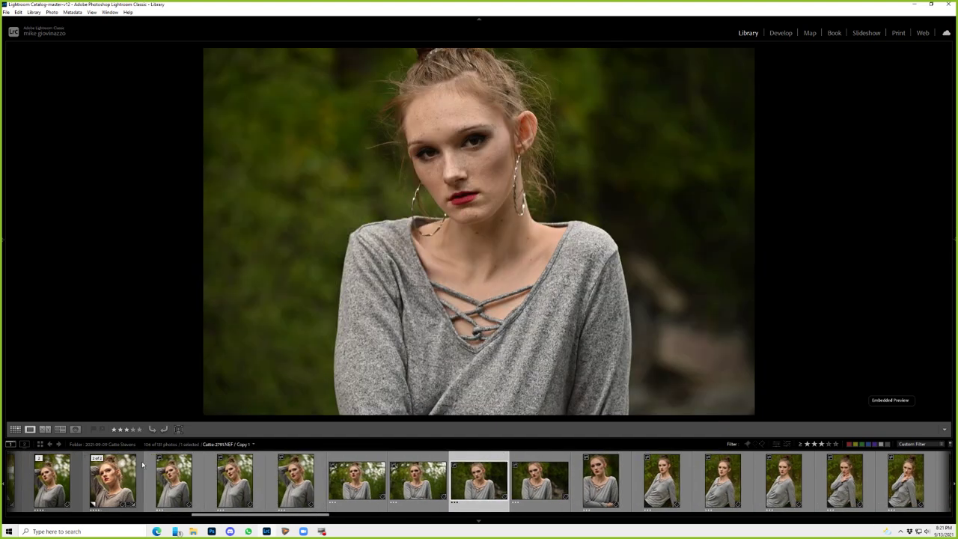
pyautogui.press('Right')
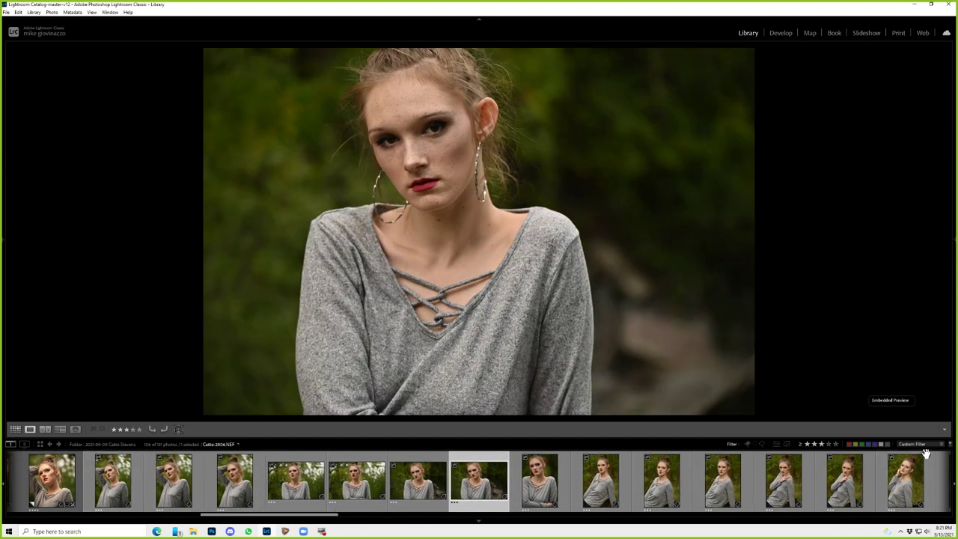
pyautogui.click(921, 444)
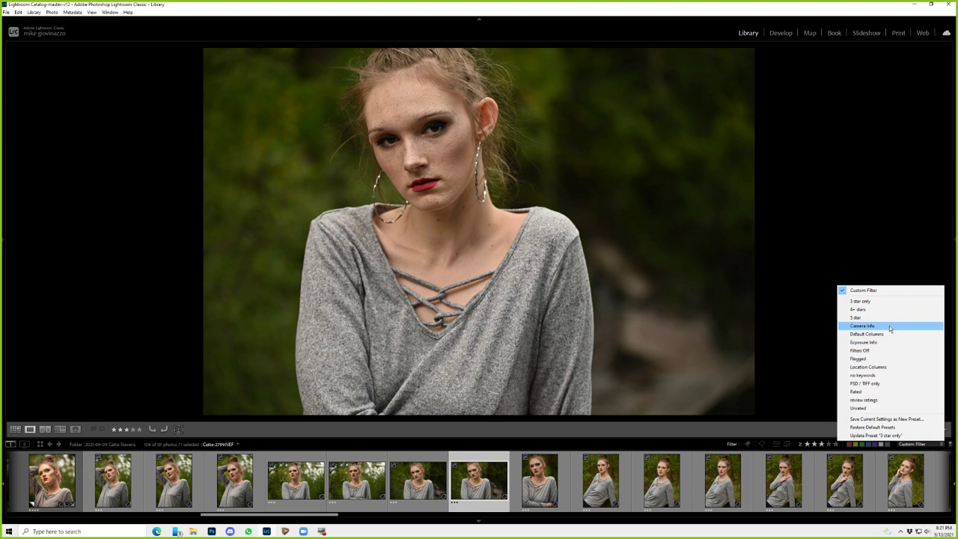
pyautogui.click(885, 301)
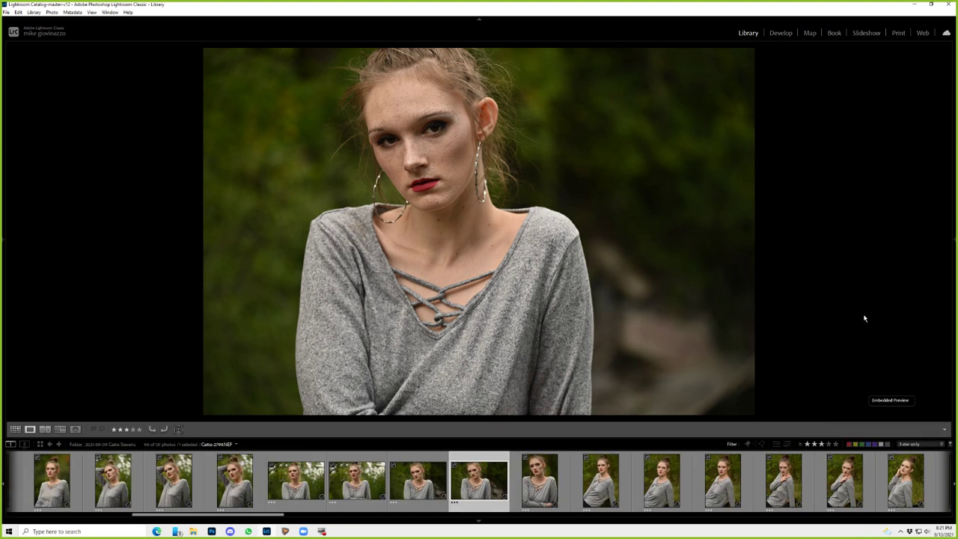
# - Review the 3-star photos one by one through the red-dress portraits
pyautogui.press('Right')
pyautogui.press('Right')
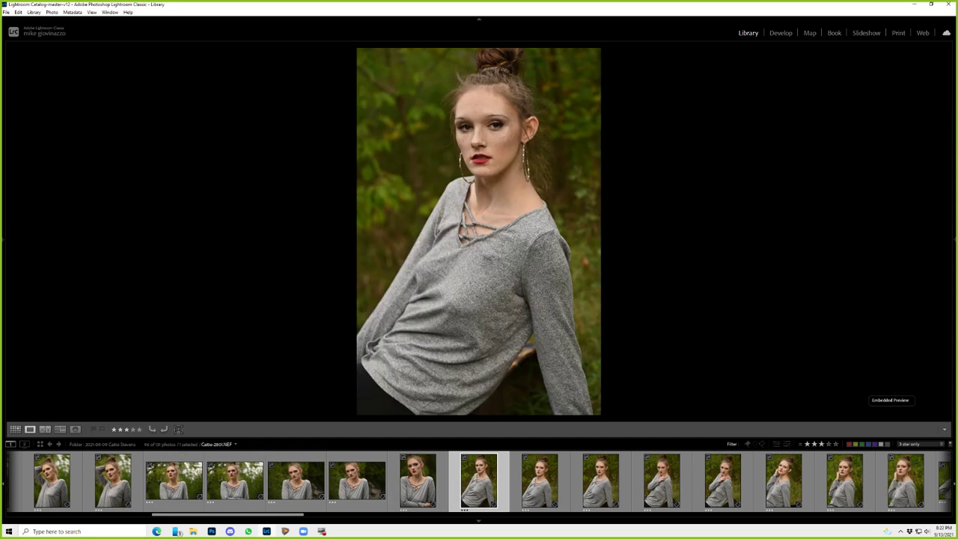
pyautogui.press('Right')
pyautogui.press('Right')
pyautogui.press('Right')
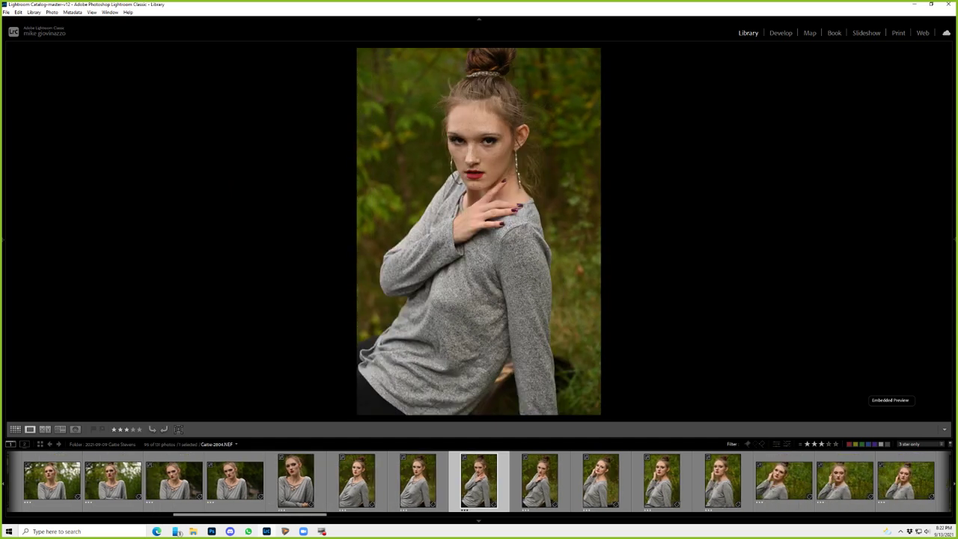
pyautogui.press('Right')
pyautogui.press('Right')
pyautogui.press('Right')
pyautogui.press('Right')
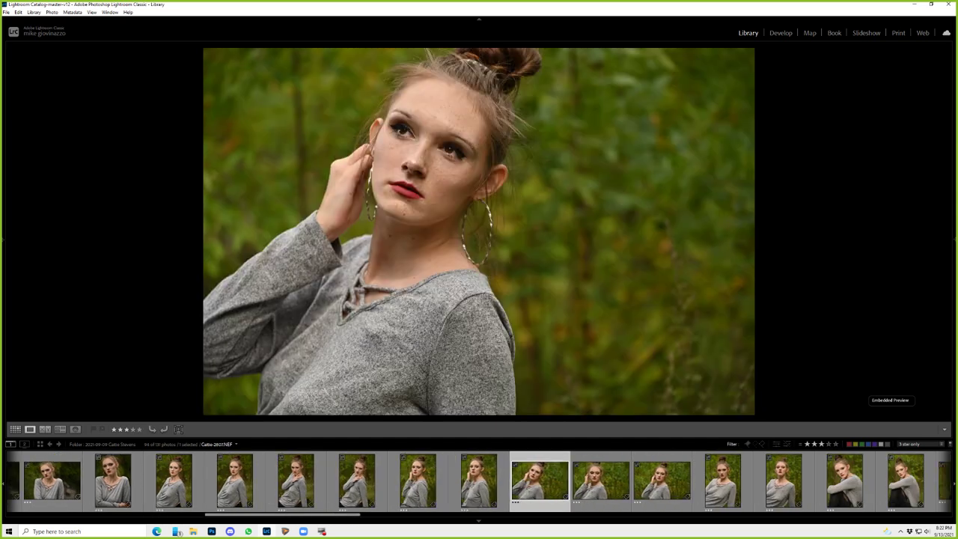
pyautogui.press('Right')
pyautogui.press('Right')
pyautogui.press('Right')
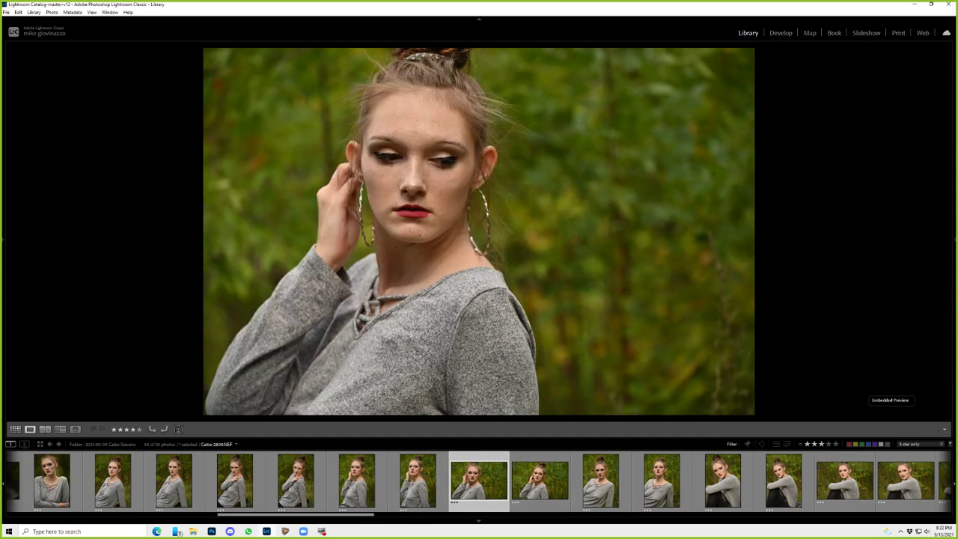
pyautogui.press('Right')
pyautogui.press('Right')
pyautogui.press('Right')
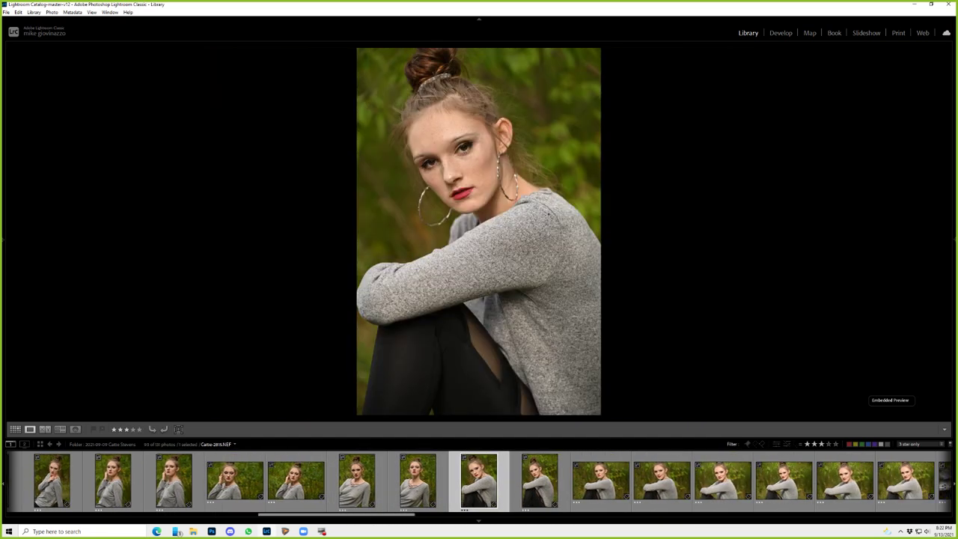
pyautogui.press('Right')
pyautogui.press('Right')
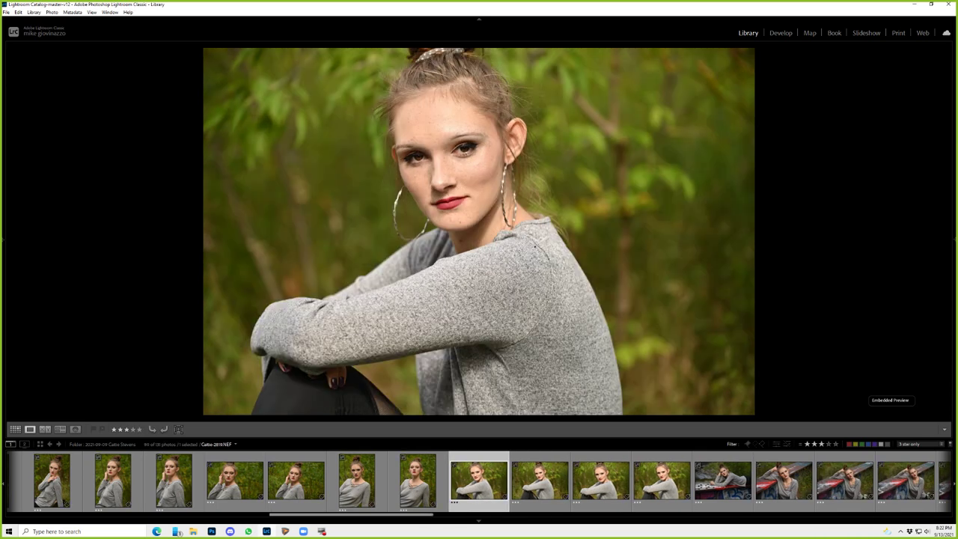
pyautogui.press('Right')
pyautogui.press('Right')
pyautogui.press('Right')
pyautogui.press('Right')
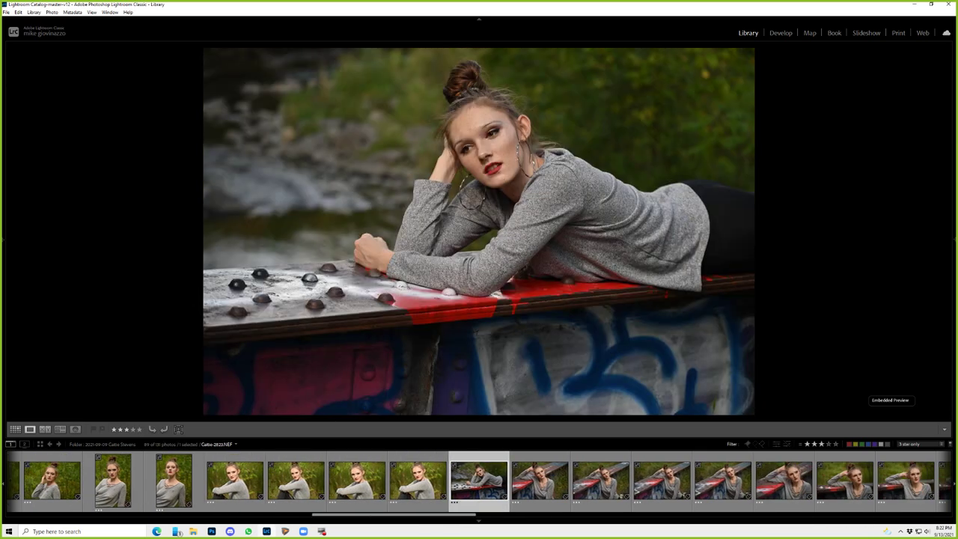
pyautogui.press('Right')
pyautogui.press('Right')
pyautogui.press('Right')
pyautogui.press('Right')
pyautogui.press('Right')
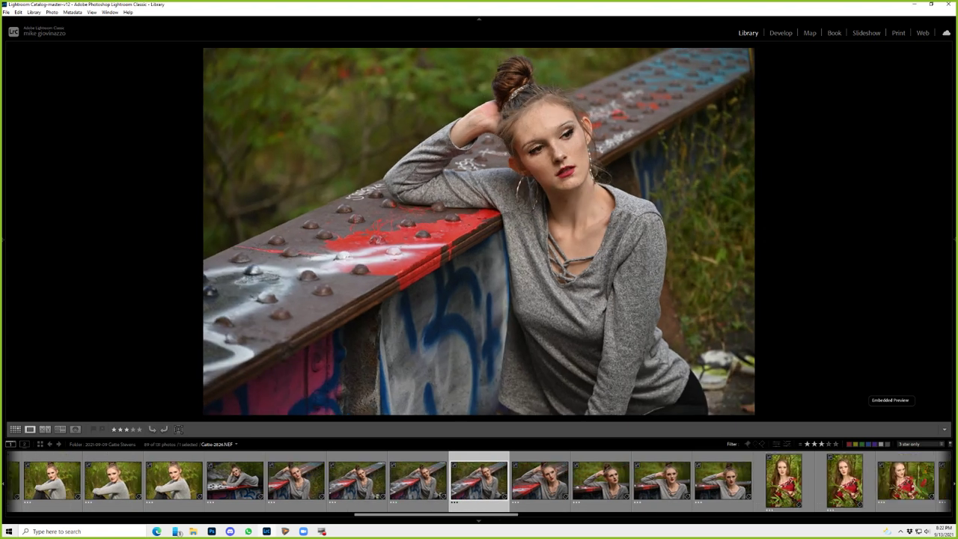
pyautogui.press('Right')
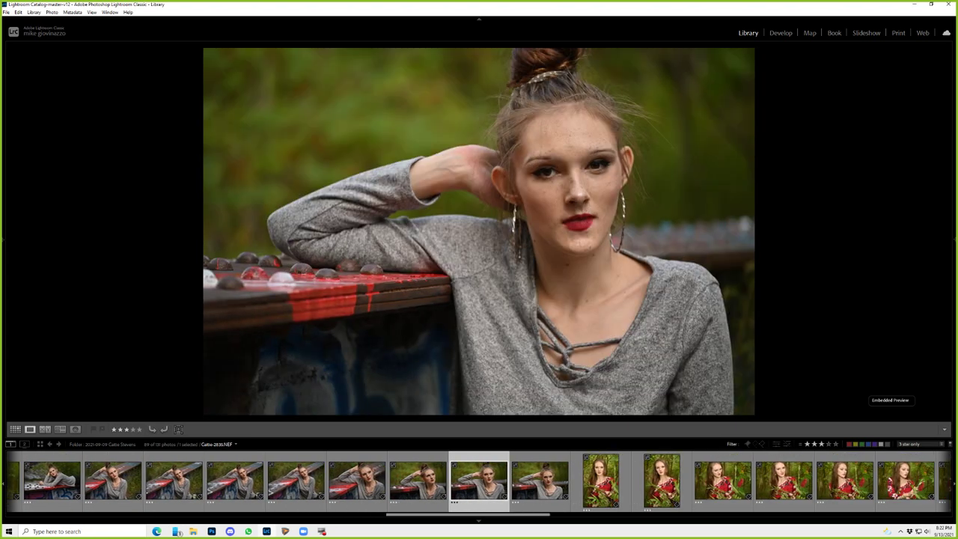
pyautogui.press('Right')
pyautogui.press('Right')
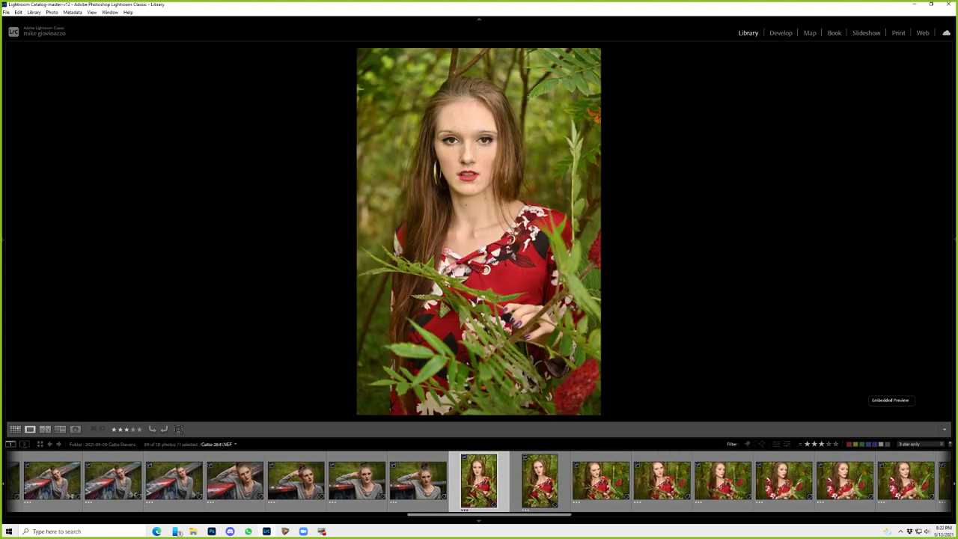
pyautogui.press('Right')
pyautogui.press('Right')
pyautogui.press('Right')
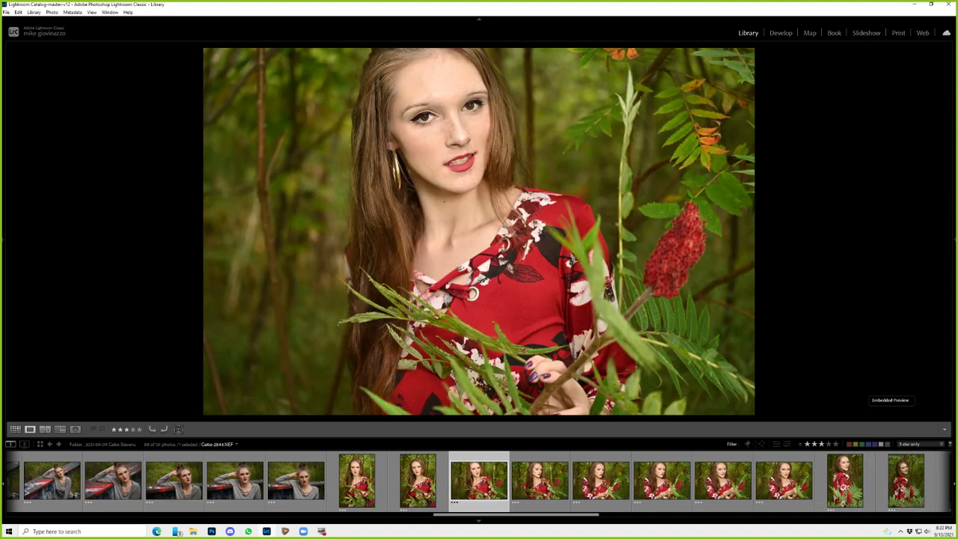
pyautogui.press('Right')
pyautogui.press('Right')
pyautogui.press('Right')
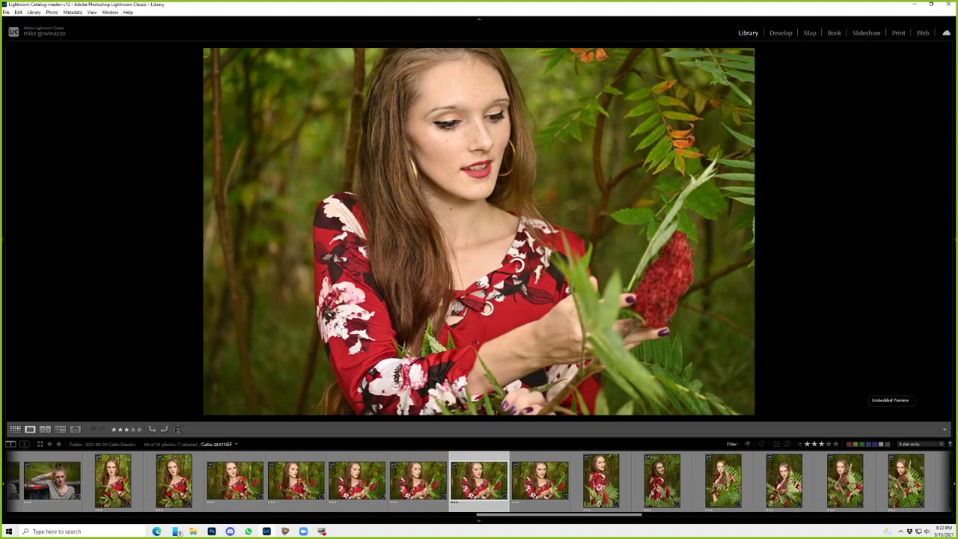
pyautogui.press('Right')
pyautogui.press('Right')
pyautogui.press('Right')
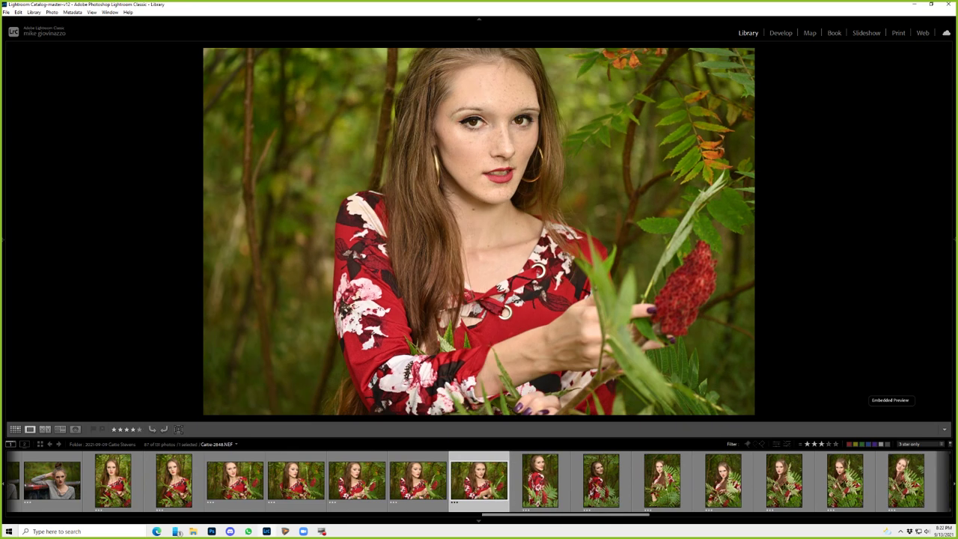
pyautogui.press('Right')
# - Review the fern and landscape shots, promoting the best ones to four stars
pyautogui.press('Right')
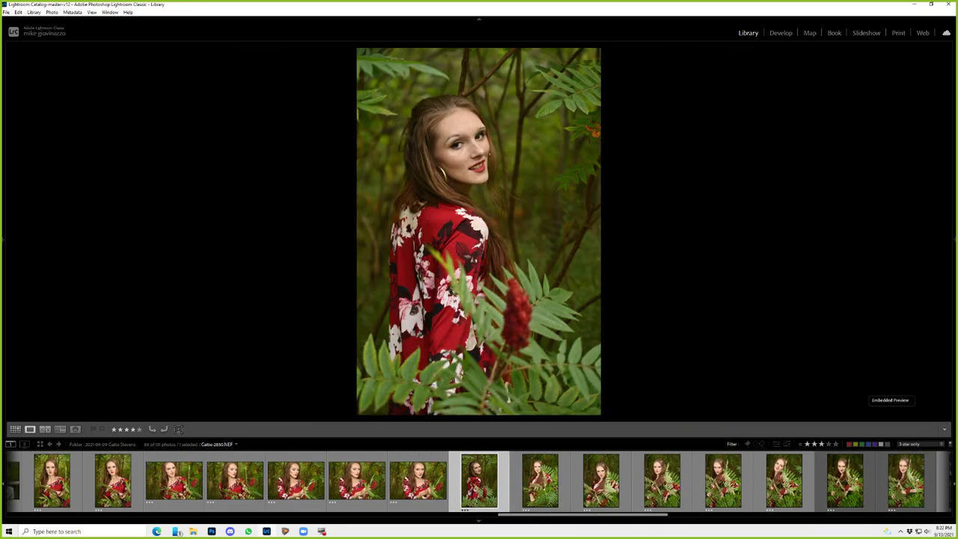
pyautogui.press('Right')
pyautogui.press('Right')
pyautogui.press('Right')
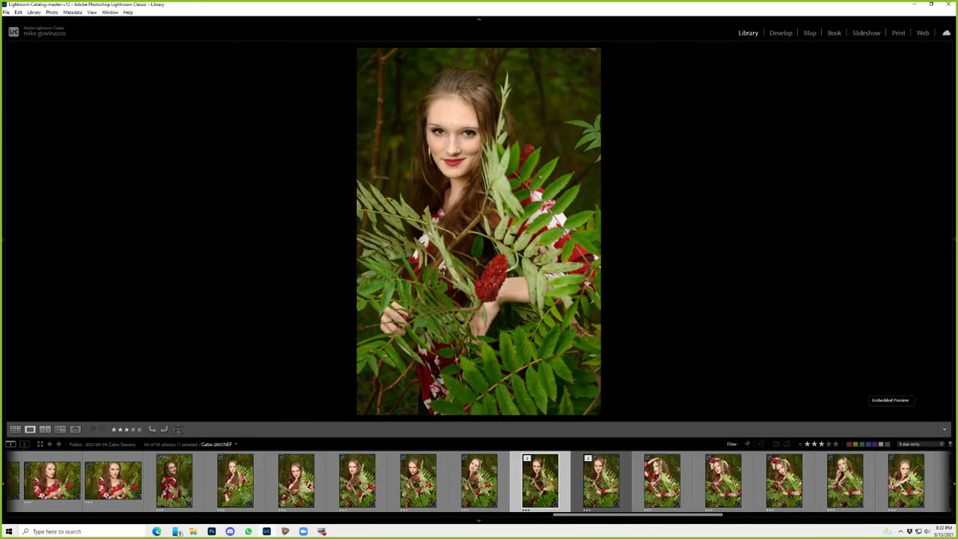
pyautogui.press('Left')
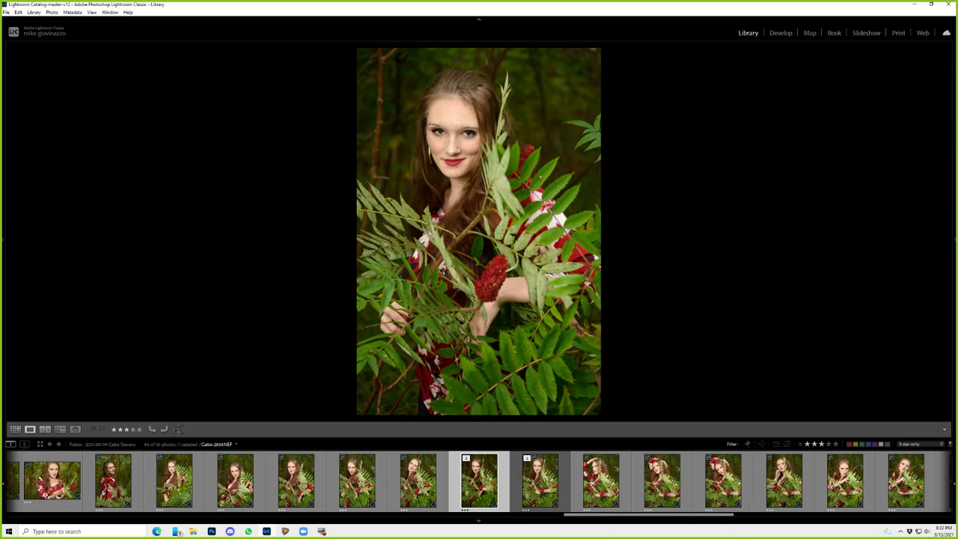
pyautogui.press('Right')
pyautogui.press('Right')
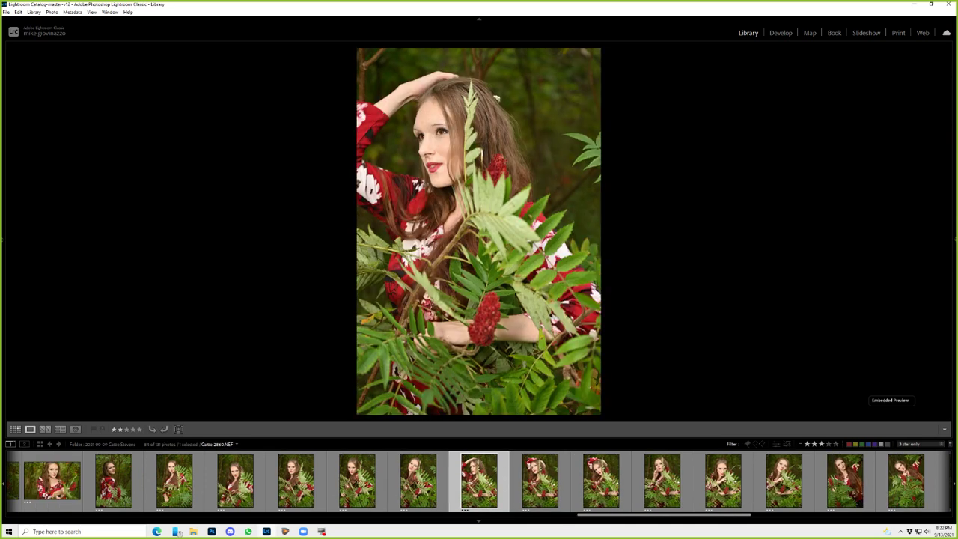
pyautogui.press('Right')
pyautogui.press('Right')
pyautogui.press('Right')
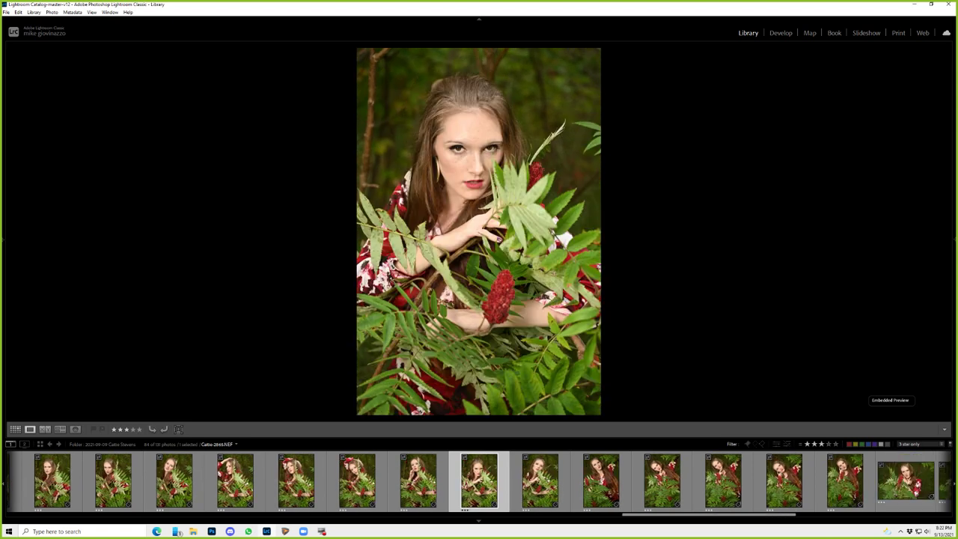
pyautogui.press('Right')
pyautogui.press('Right')
pyautogui.press('Right')
pyautogui.press('Right')
pyautogui.press('Right')
pyautogui.press('Right')
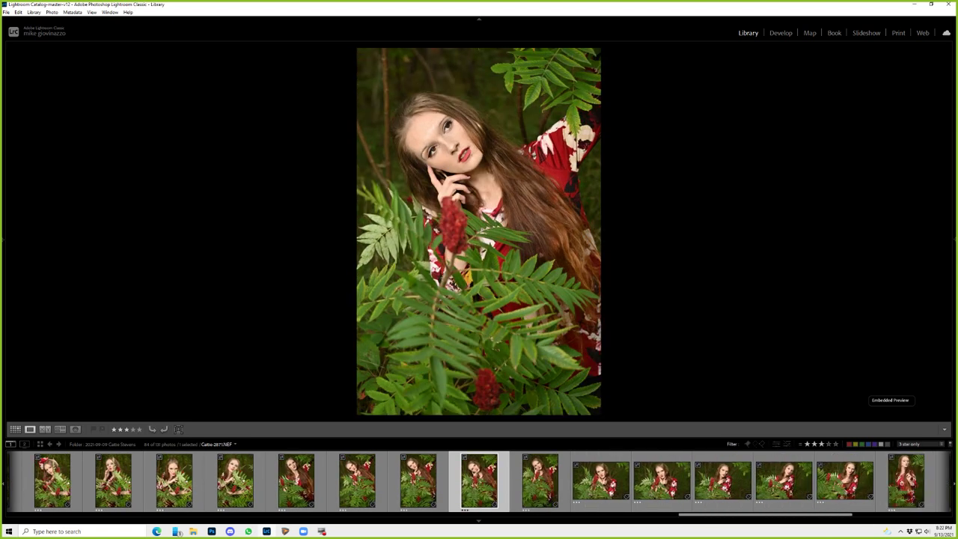
pyautogui.press('Right')
pyautogui.press('Right')
pyautogui.press('Right')
pyautogui.press('Left')
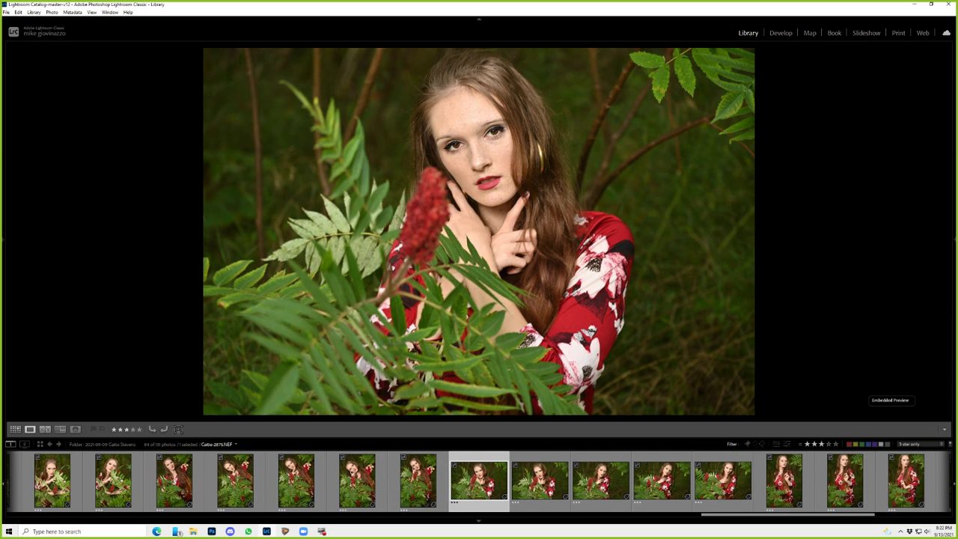
pyautogui.press('Right')
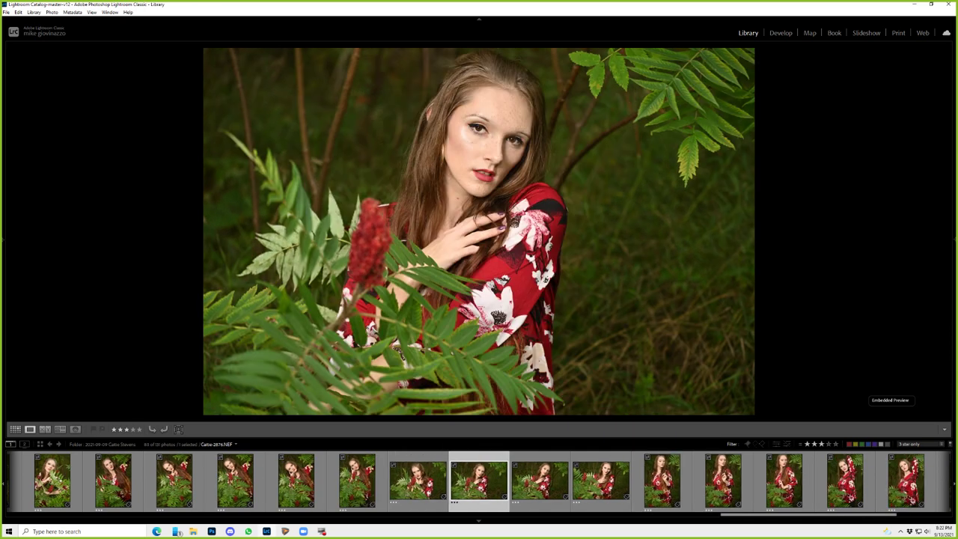
pyautogui.press('Right')
pyautogui.press('Right')
pyautogui.press('Right')
pyautogui.press('Left')
pyautogui.press('Right')
pyautogui.press('Right')
pyautogui.press('Right')
pyautogui.press('Right')
pyautogui.press('Right')
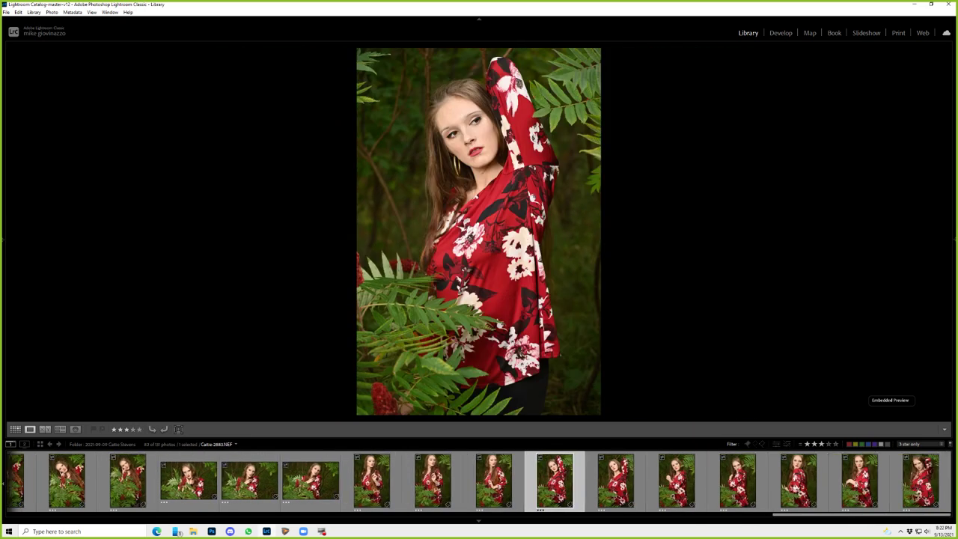
pyautogui.press('Right')
pyautogui.press('Right')
pyautogui.press('Right')
pyautogui.press('Right')
pyautogui.press('Right')
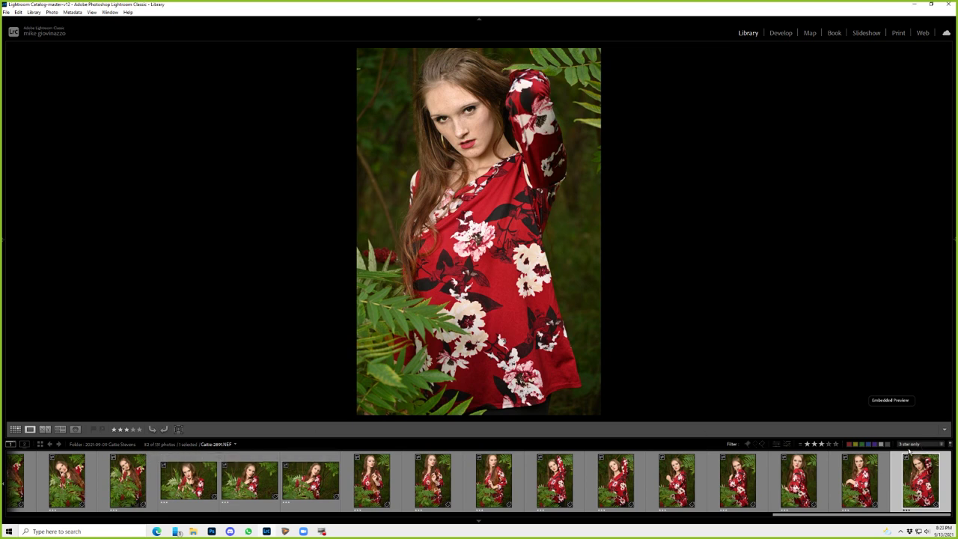
# - Filter to the 23 four-star photos, confirming none have 5 stars, and view them as a grid
pyautogui.click(827, 443)
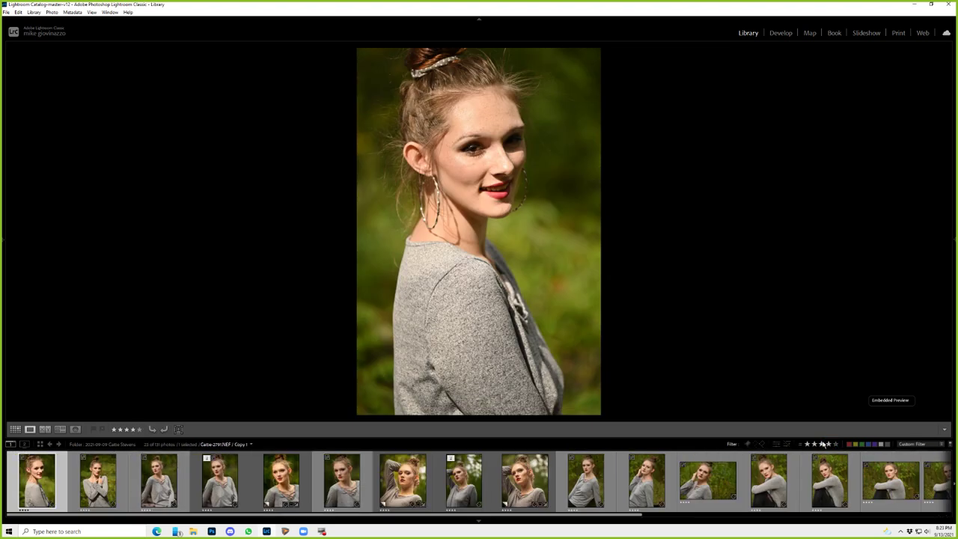
pyautogui.click(836, 443)
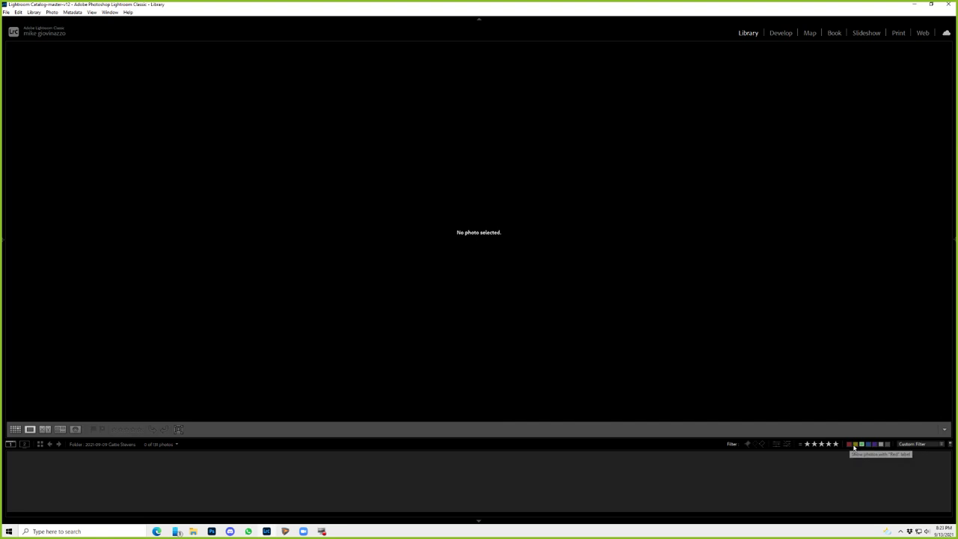
pyautogui.click(820, 445)
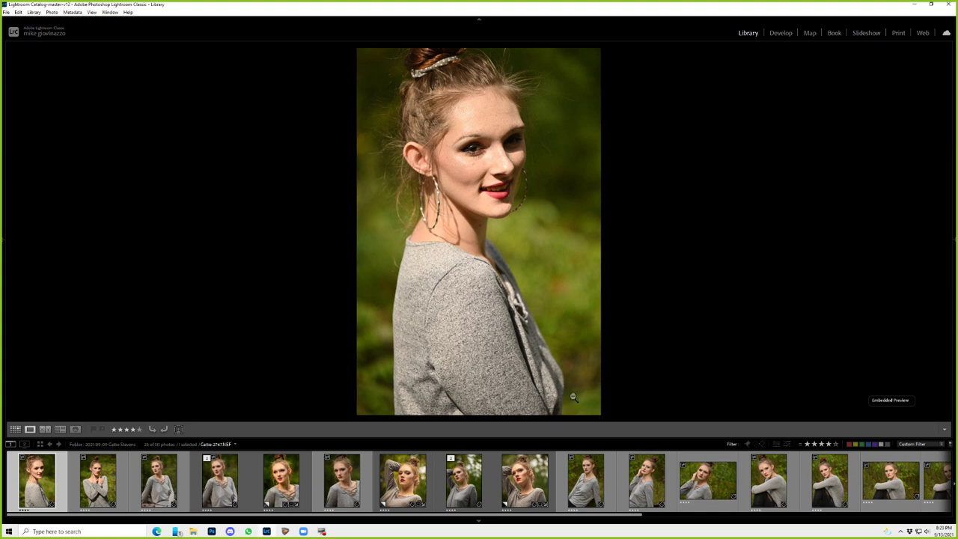
pyautogui.press('g')
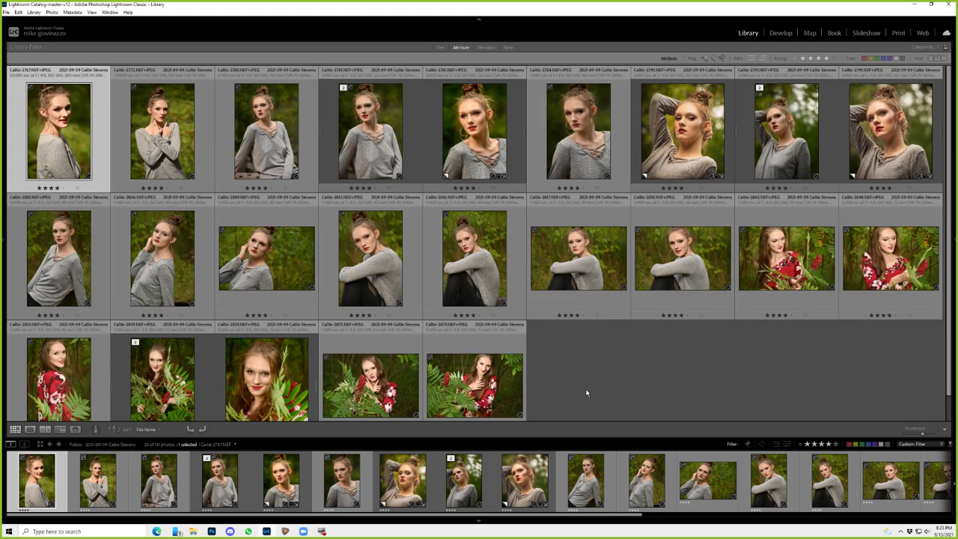
pyautogui.hotkey('ctrl', 'a')
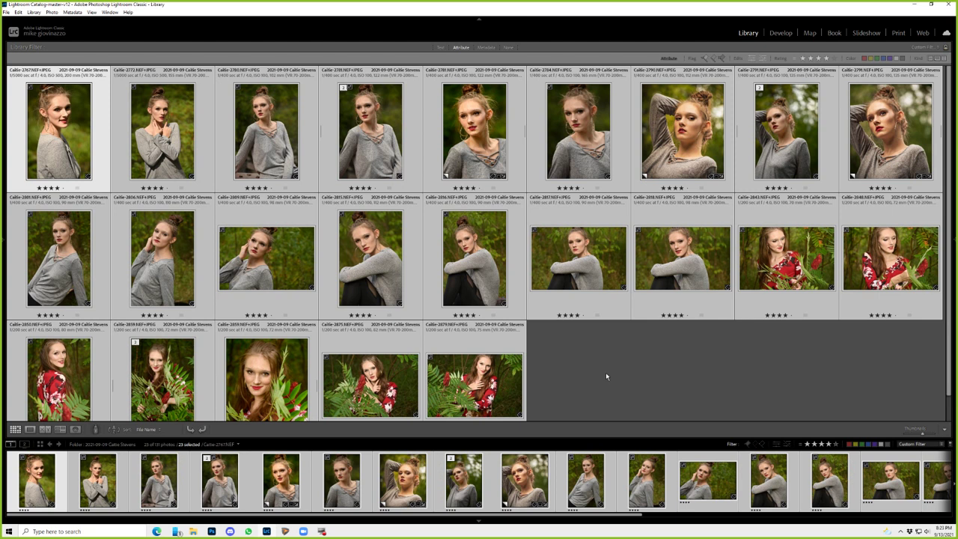
pyautogui.rightClick(575, 118)
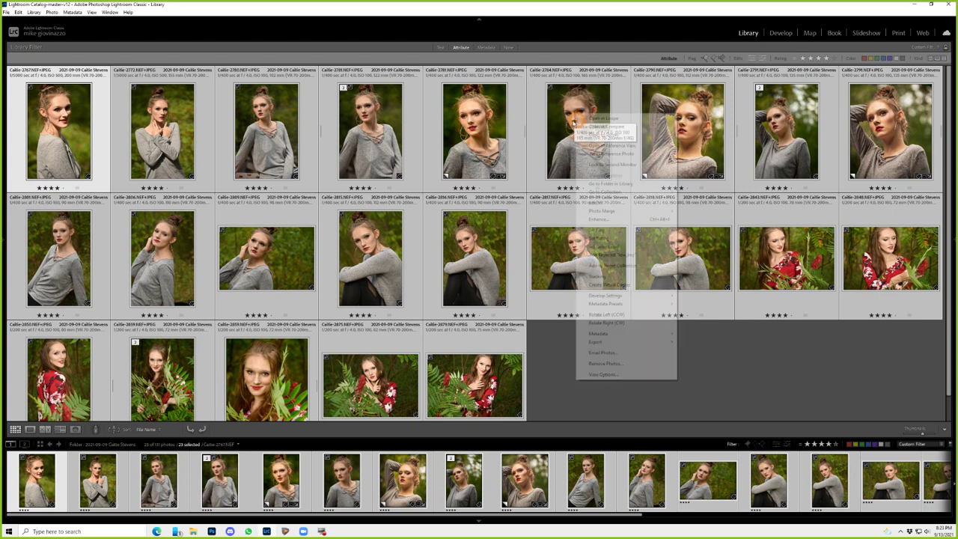
pyautogui.moveTo(636, 341)
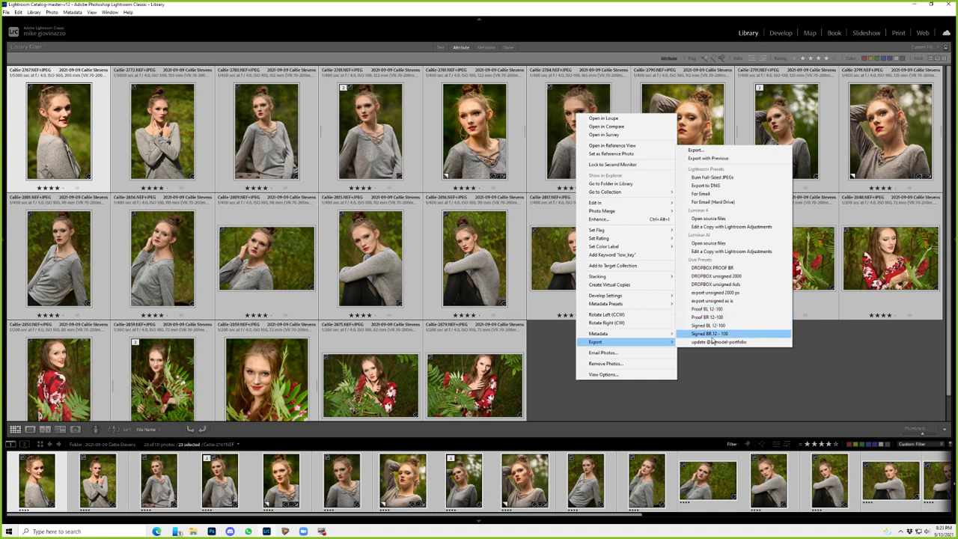
# - Cancel the export dialog and show the Navigator and folder panel alongside the filmstrip
pyautogui.click(586, 395)
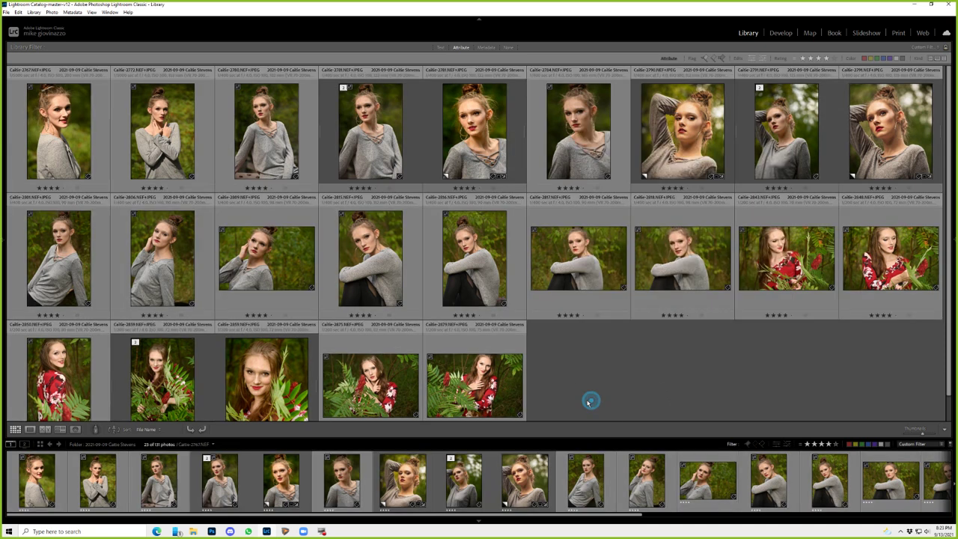
pyautogui.press('F6')
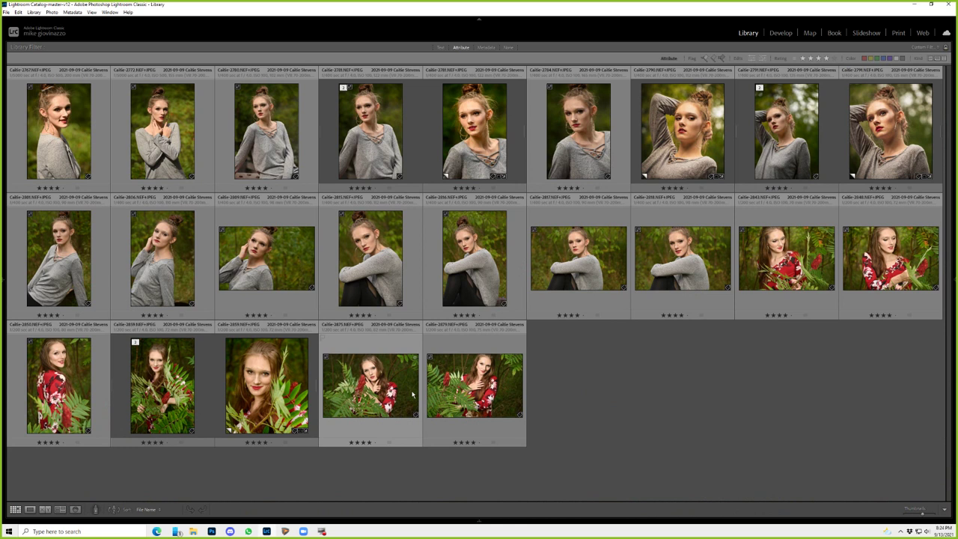
pyautogui.press('F7')
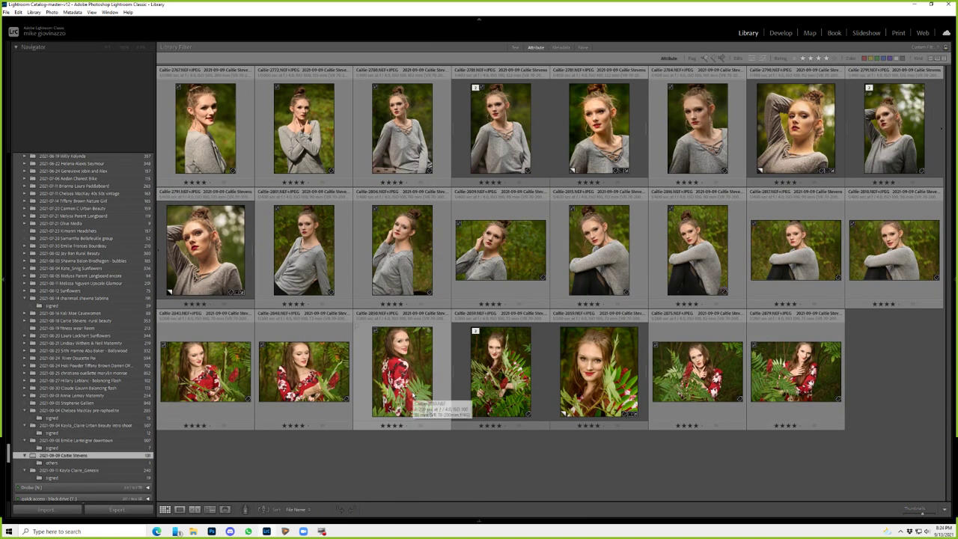
pyautogui.press('F6')
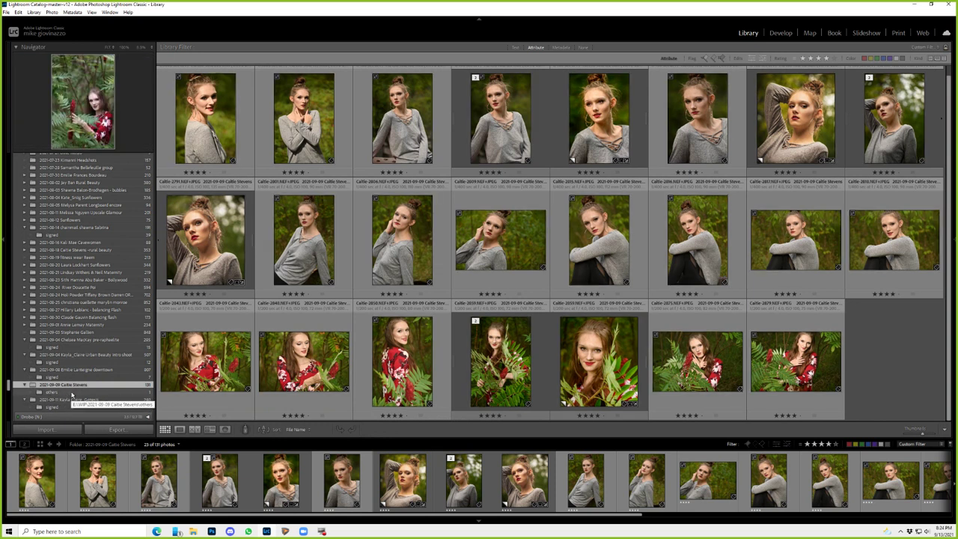
# - Set the Library Filter to None, open the 2021-09-09 folder and select photo 2767
pyautogui.click(75, 398)
pyautogui.click(82, 392)
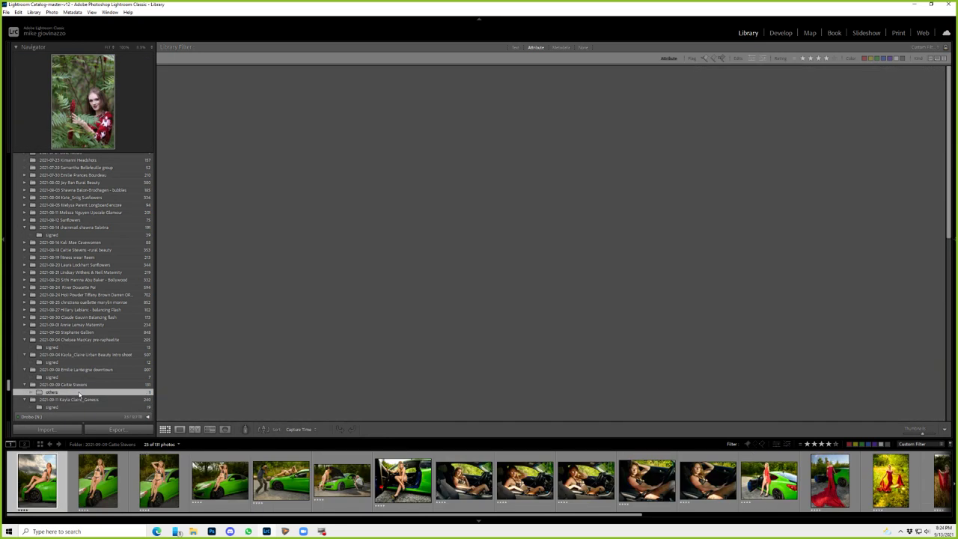
pyautogui.click(583, 47)
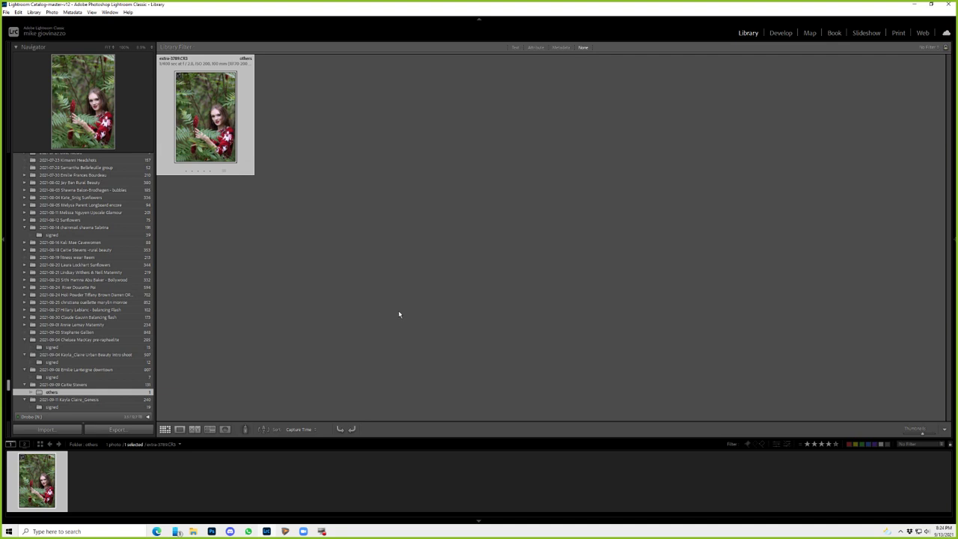
pyautogui.click(97, 384)
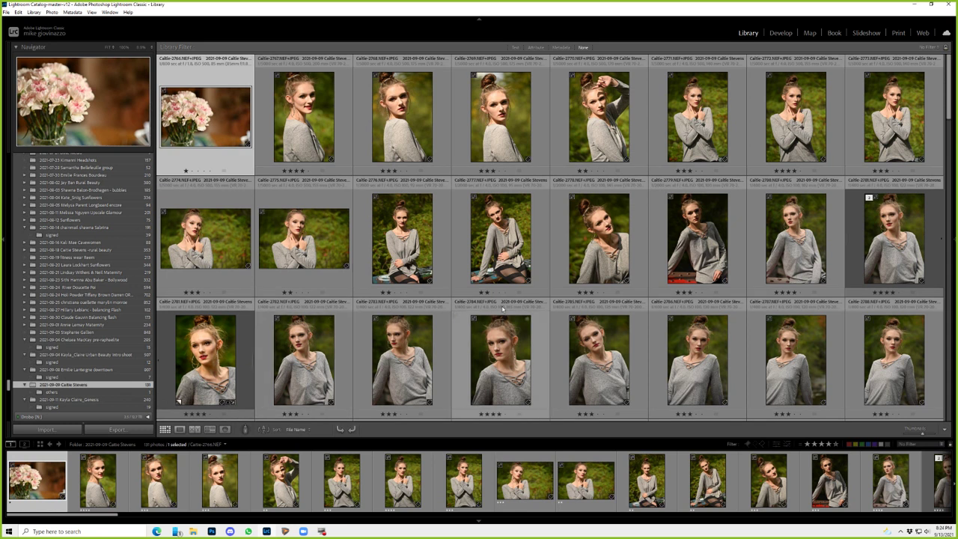
pyautogui.click(304, 126)
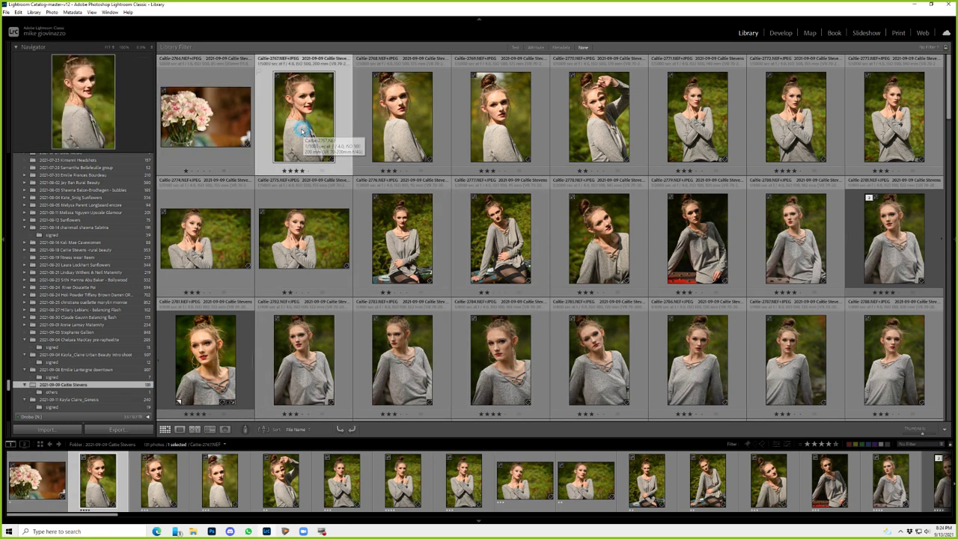
# - Show photo 2767 in Loupe view and export it with the Proof BR 12-100 preset
pyautogui.doubleClick(303, 132)
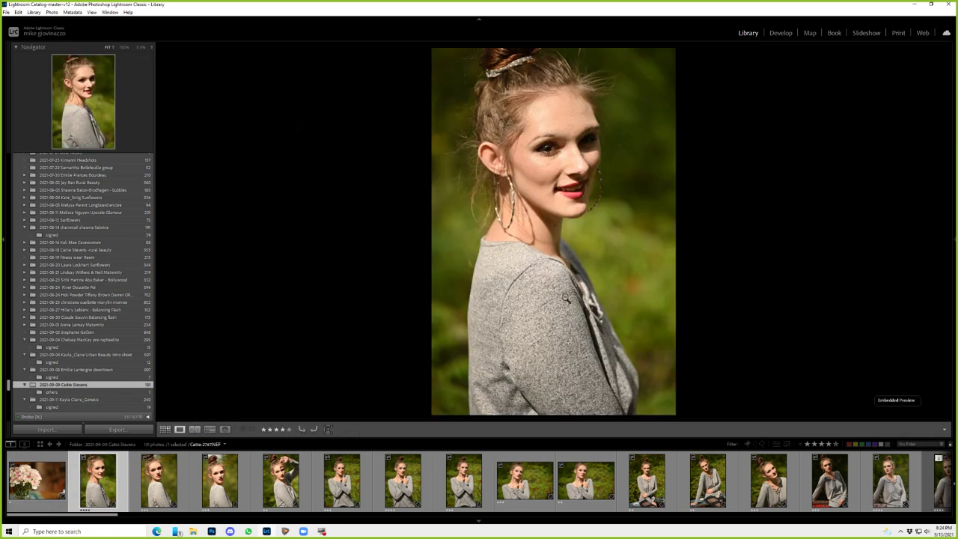
pyautogui.rightClick(557, 258)
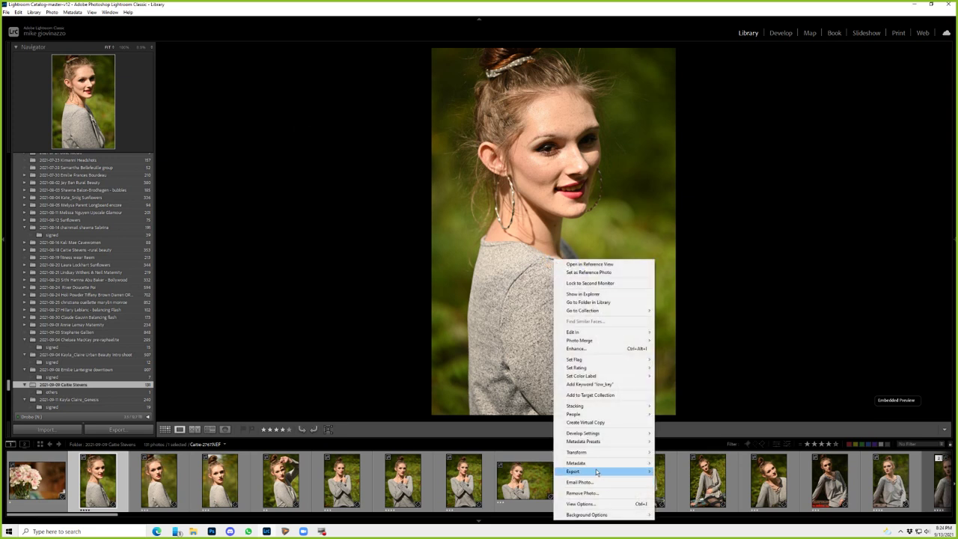
pyautogui.moveTo(601, 470)
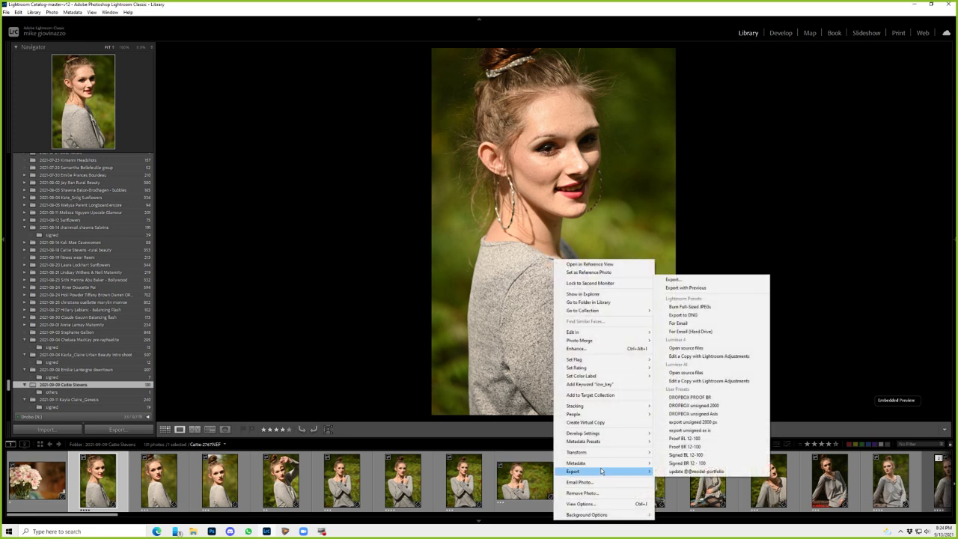
pyautogui.click(705, 447)
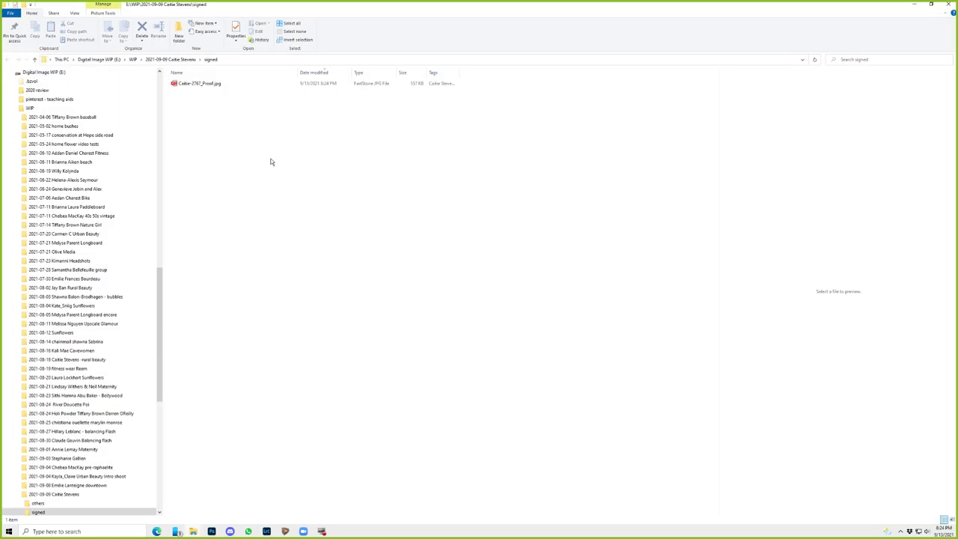
# - View the exported 2767 proof JPG full-screen to confirm its Proof Only watermark, then close Explorer
pyautogui.click(198, 84)
pyautogui.click(906, 397)
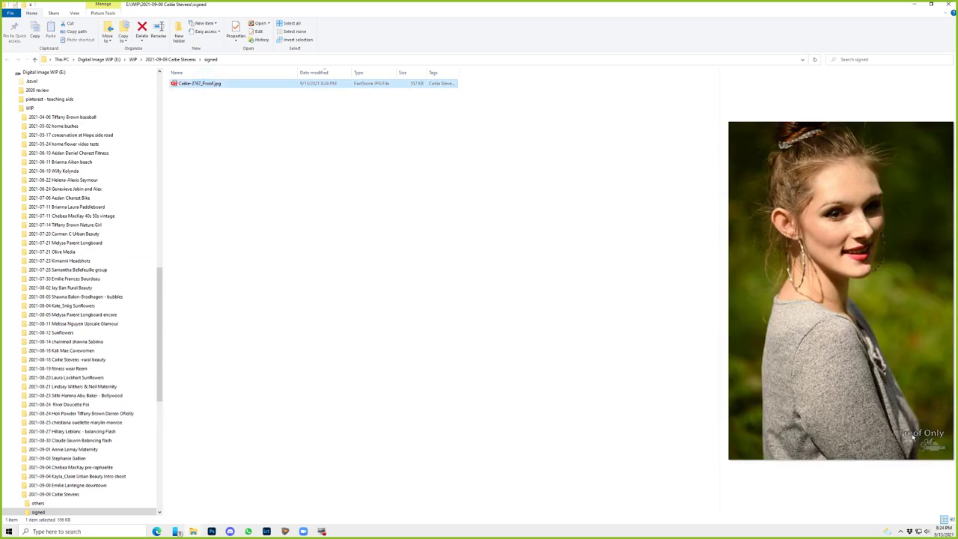
pyautogui.click(221, 85)
pyautogui.doubleClick(221, 86)
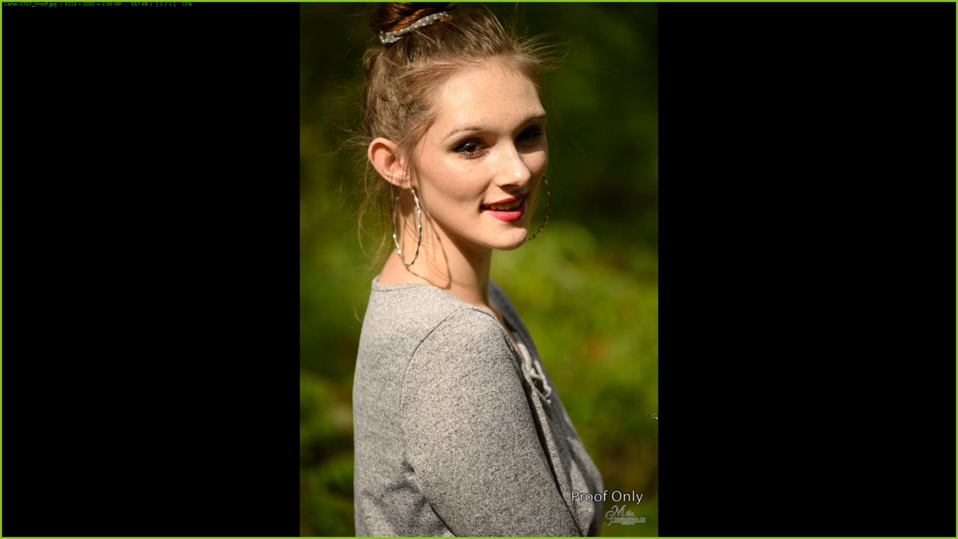
pyautogui.press('Escape')
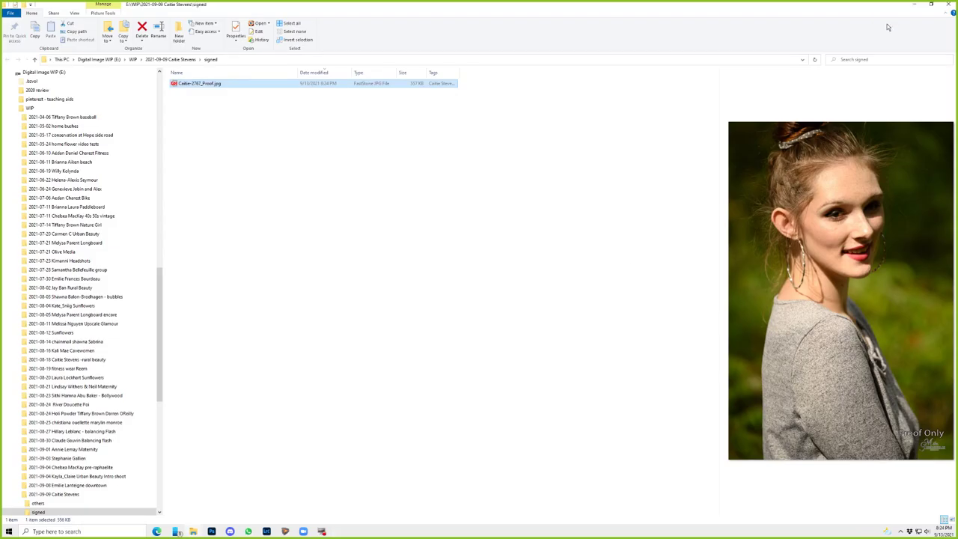
pyautogui.click(948, 6)
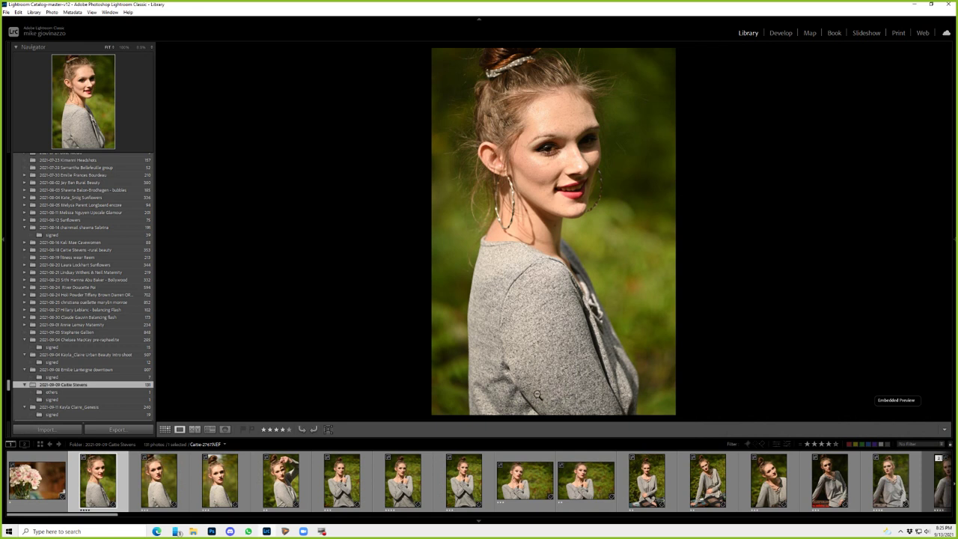
# - Return to Grid view and apply the 4+ stars filter preset, leaving 23 of 131 photos
pyautogui.press('g')
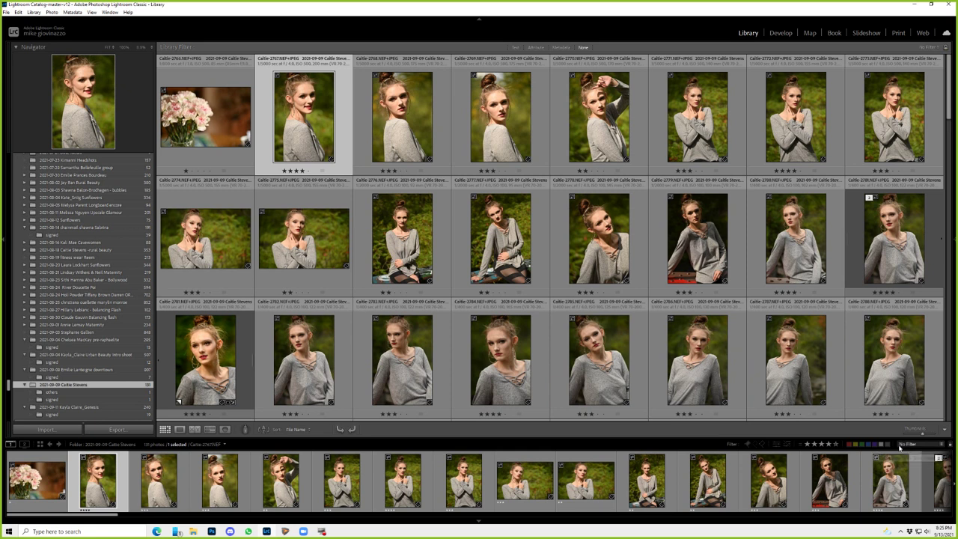
pyautogui.click(907, 445)
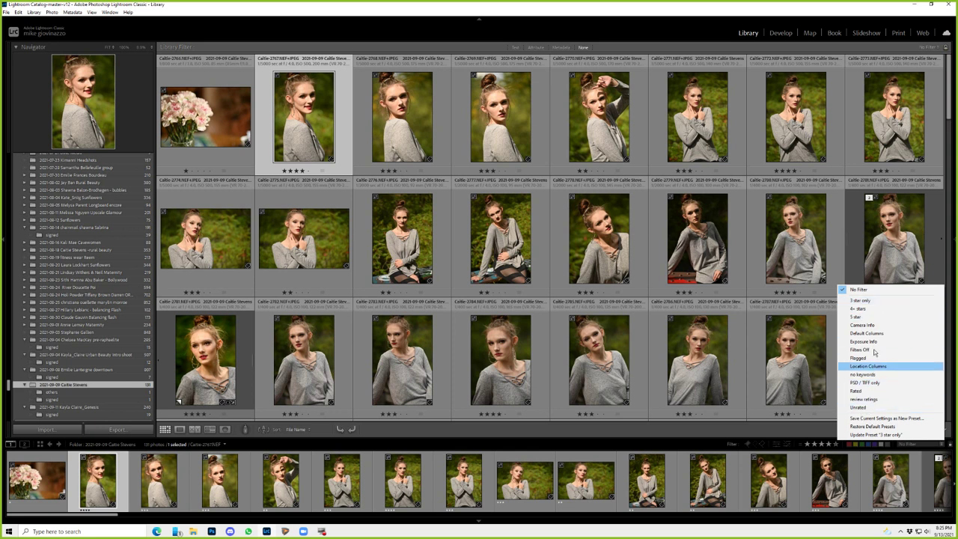
pyautogui.click(876, 311)
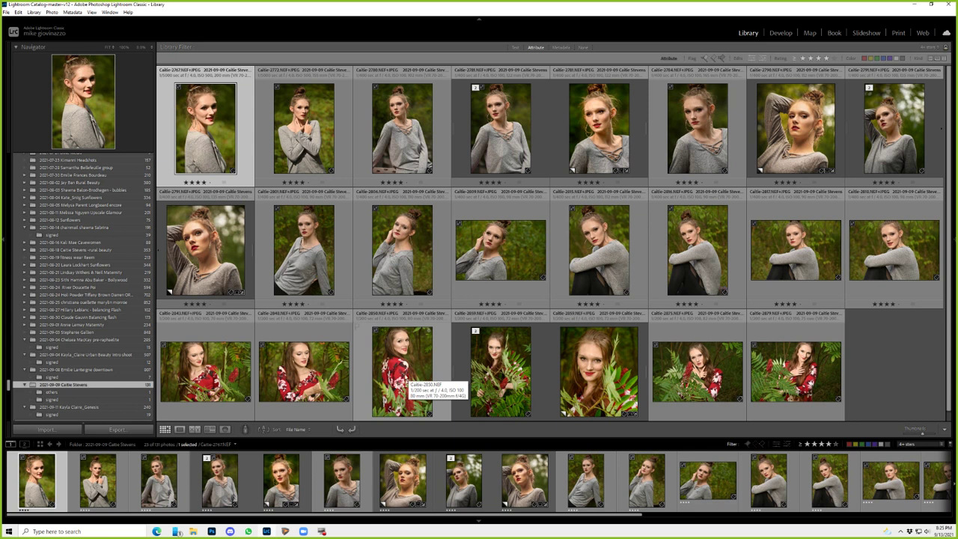
# - Select all 23 filtered photos and export them with the DROPBOX PROOF BR preset
pyautogui.hotkey('ctrl', 'a')
pyautogui.rightClick(513, 254)
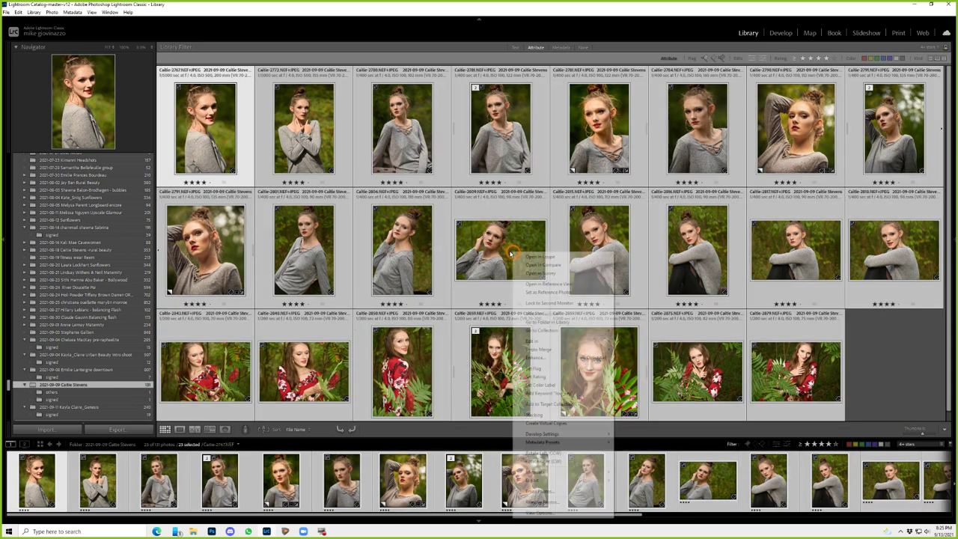
pyautogui.moveTo(561, 485)
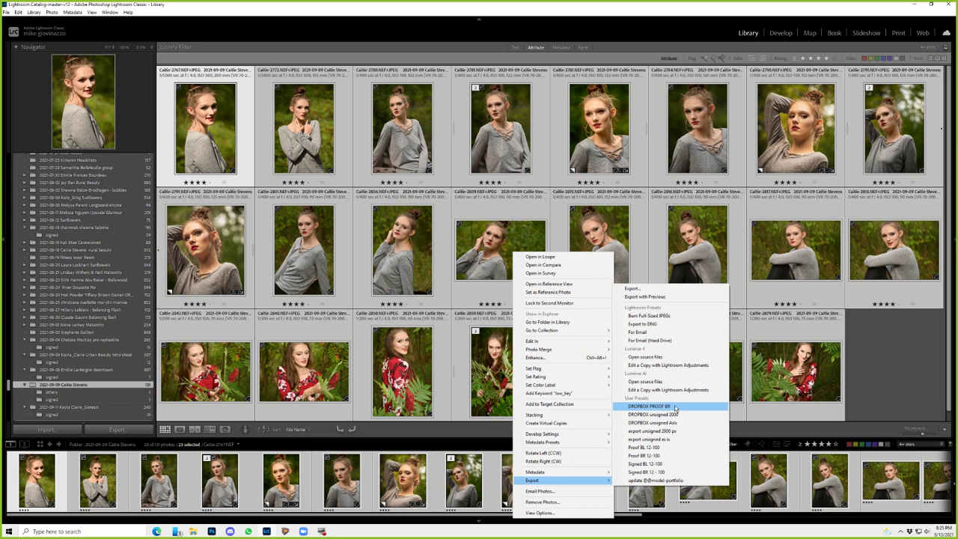
pyautogui.click(686, 406)
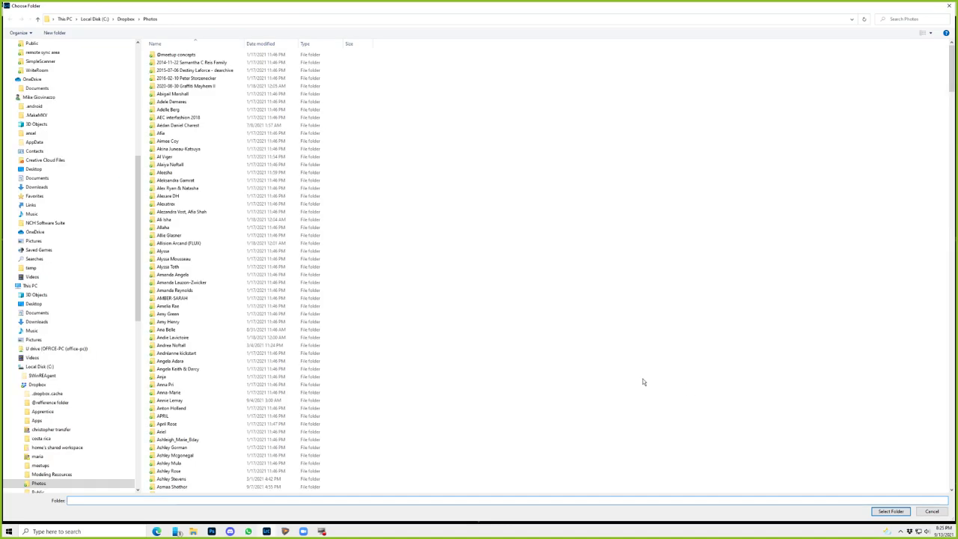
# - Create a 'junk' folder inside Dropbox > Photos and choose it as the export destination
pyautogui.rightClick(452, 263)
pyautogui.moveTo(494, 390)
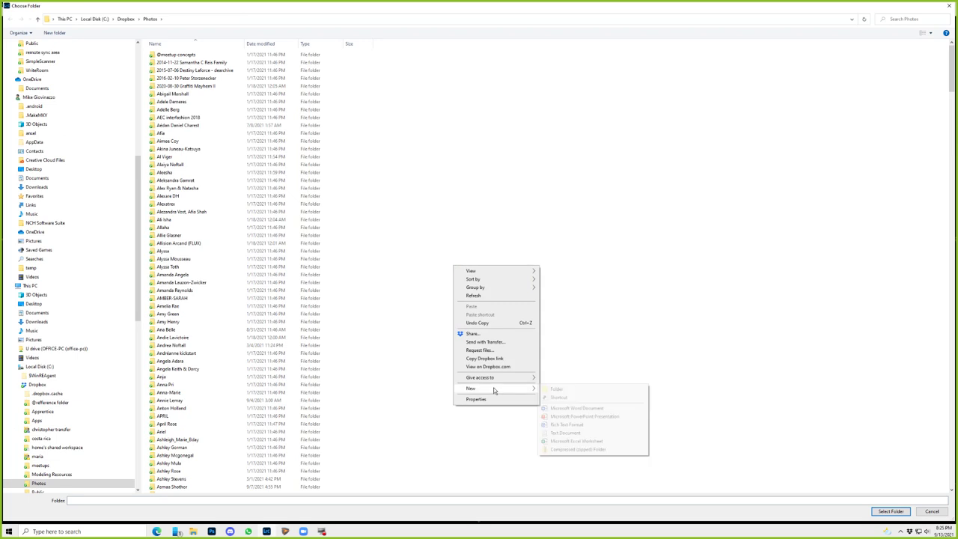
pyautogui.click(561, 389)
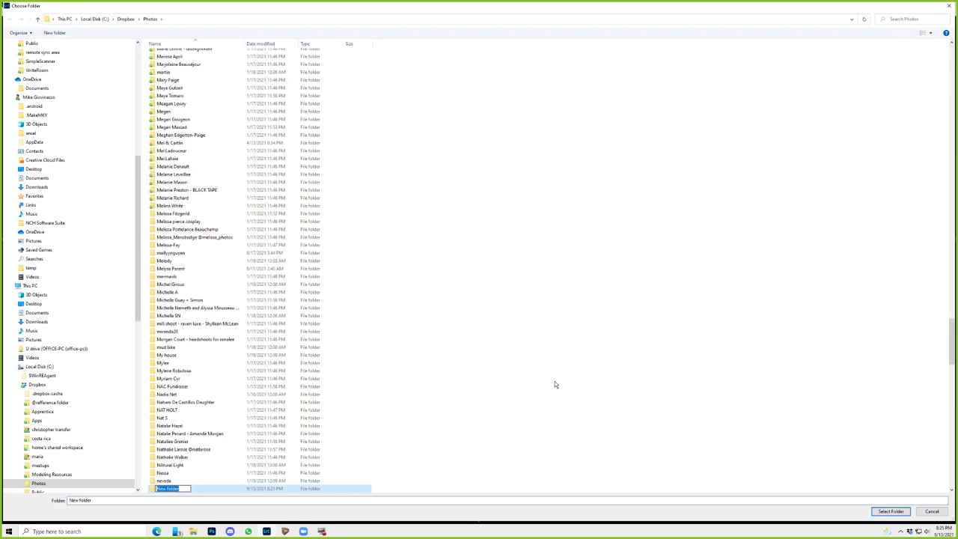
pyautogui.write('jun')
pyautogui.press('Return')
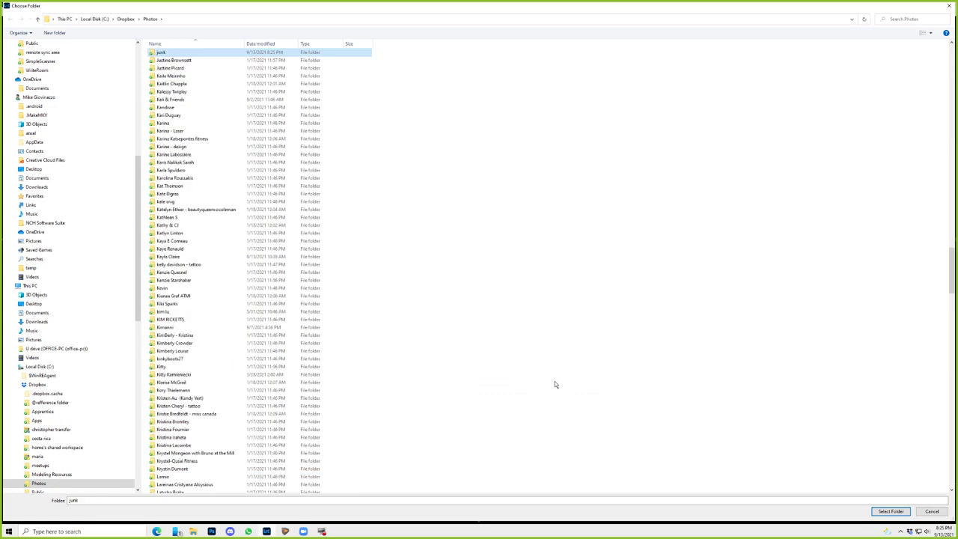
pyautogui.press('Return')
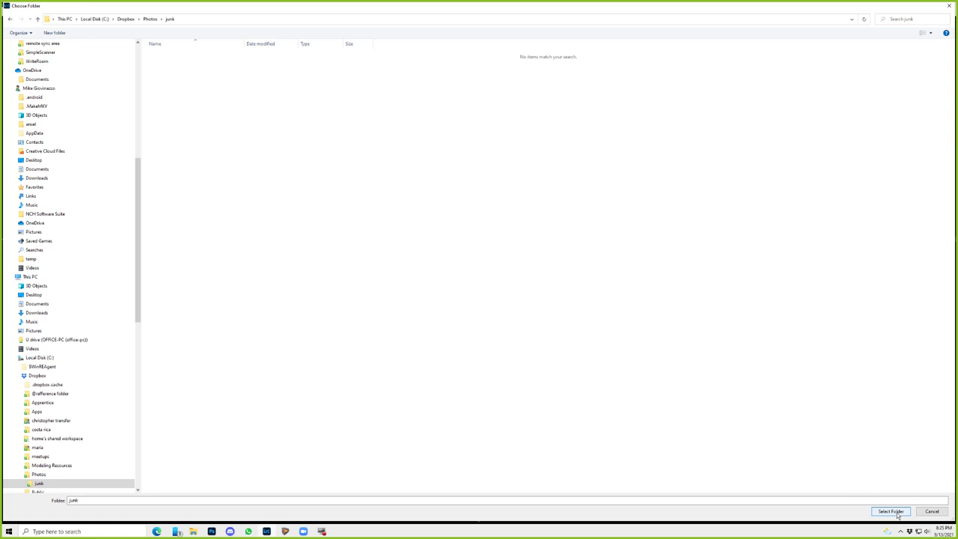
pyautogui.click(898, 514)
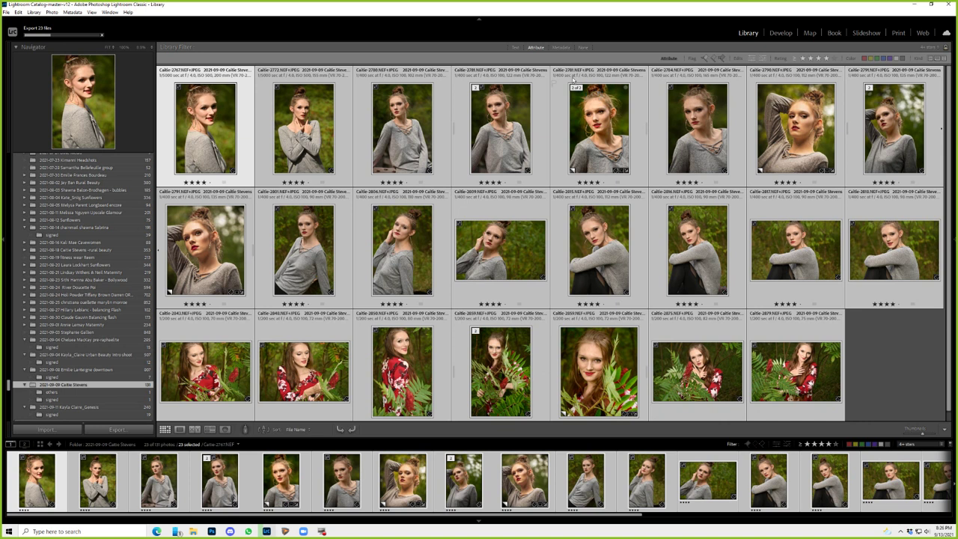
# - Enlarge the thumbnails, then compare the third and fourth 4-star portraits side by side in Survey view
pyautogui.press('=')
pyautogui.press('=')
pyautogui.press('=')
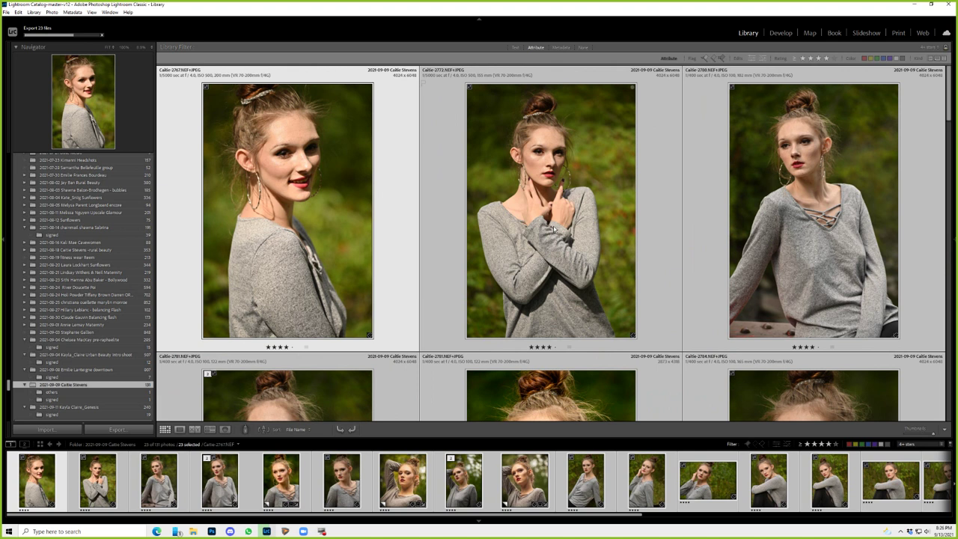
pyautogui.press('e')
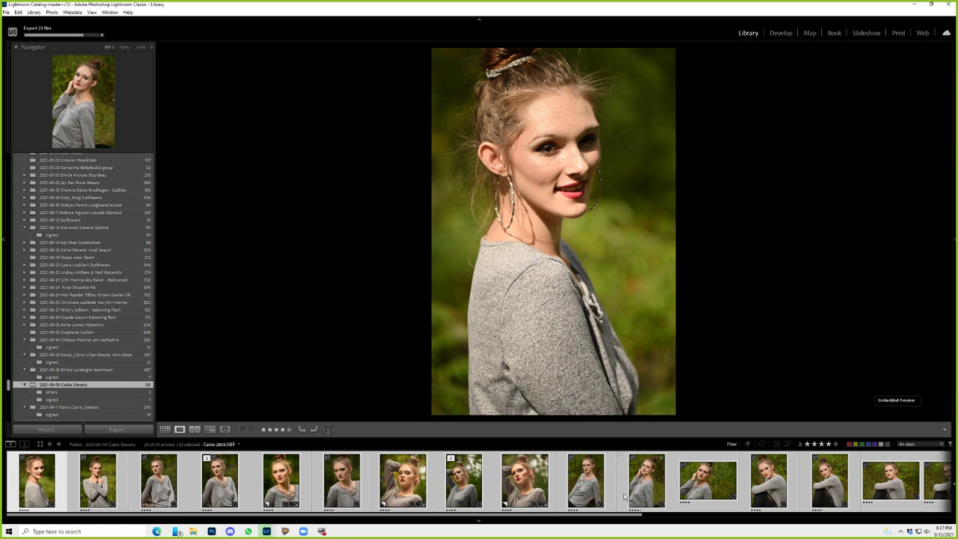
pyautogui.click(186, 470)
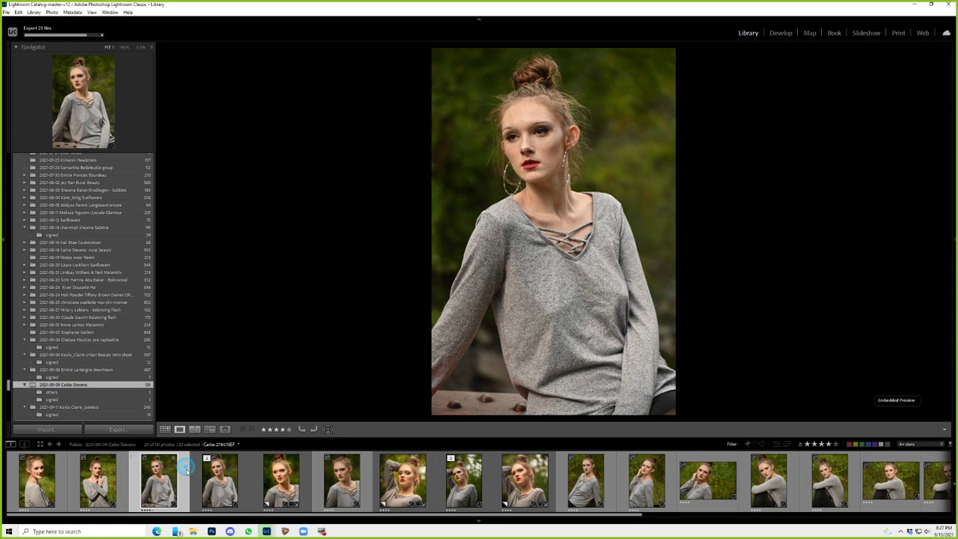
pyautogui.keyDown('ctrl'); pyautogui.click(218, 479); pyautogui.keyUp('ctrl')
pyautogui.press('n')
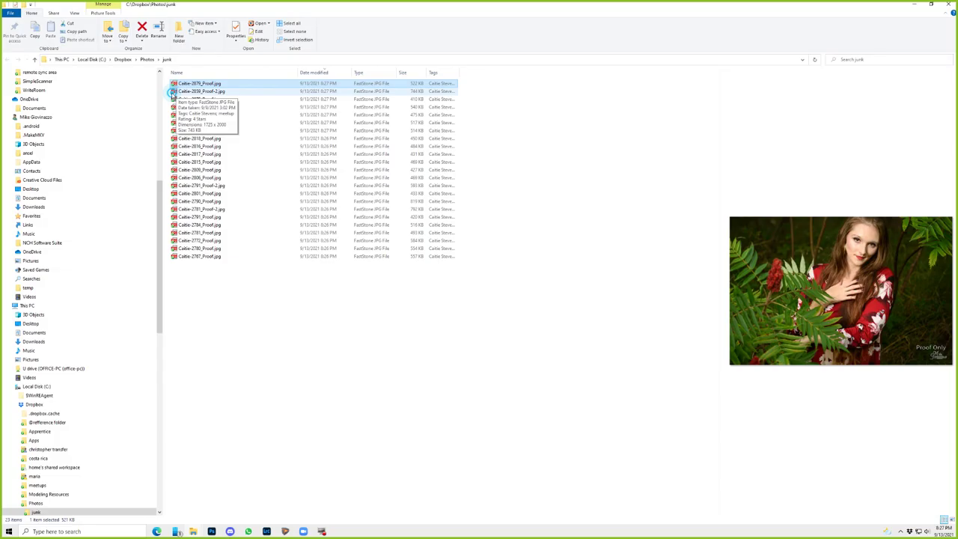
# - Preview further proofs in the junk folder, then go up to the Photos folder
pyautogui.press('Down')
pyautogui.press('Down')
pyautogui.press('Down')
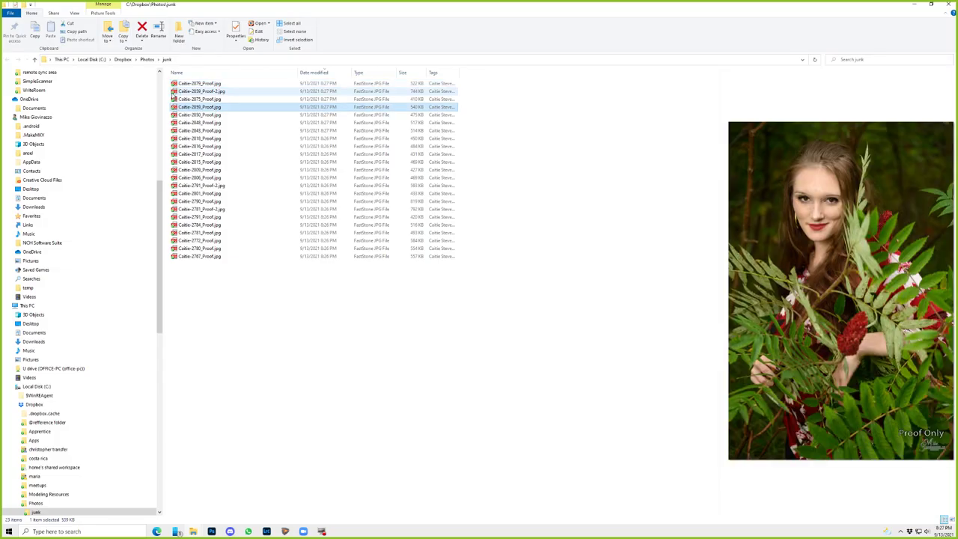
pyautogui.press('Down')
pyautogui.press('Down')
pyautogui.press('Down')
pyautogui.press('Down')
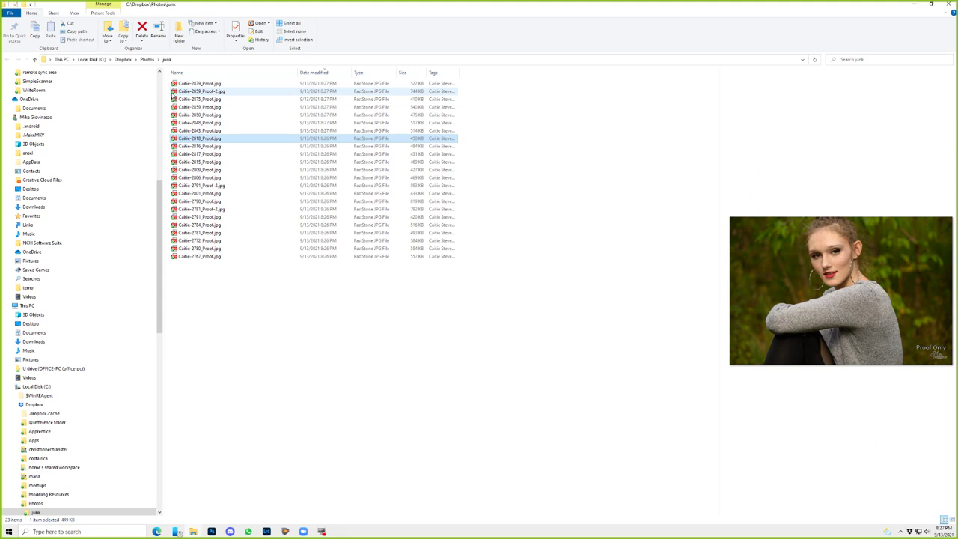
pyautogui.moveTo(183, 503); pyautogui.dragTo(202, 512)
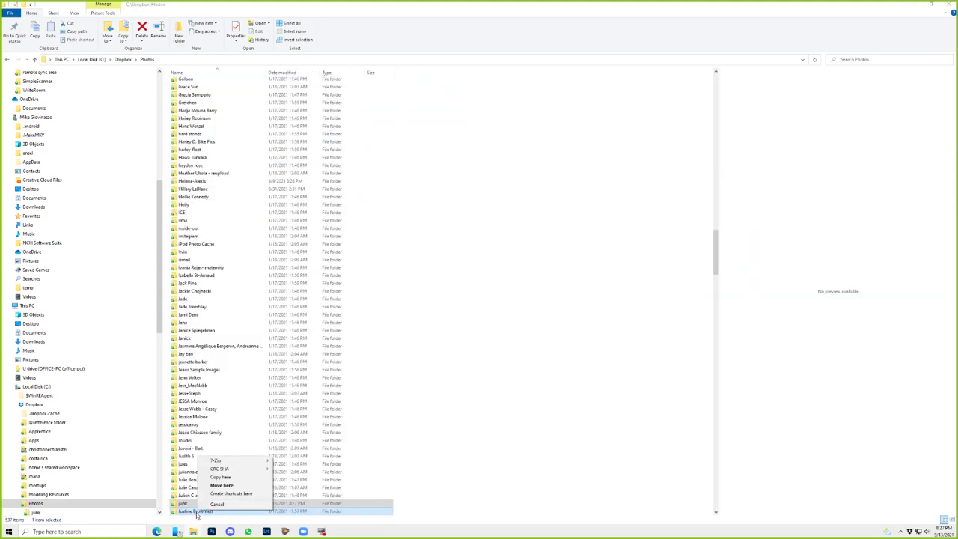
# - Copy the junk folder's Dropbox share link and show the desktop with Win+D
pyautogui.rightClick(187, 506)
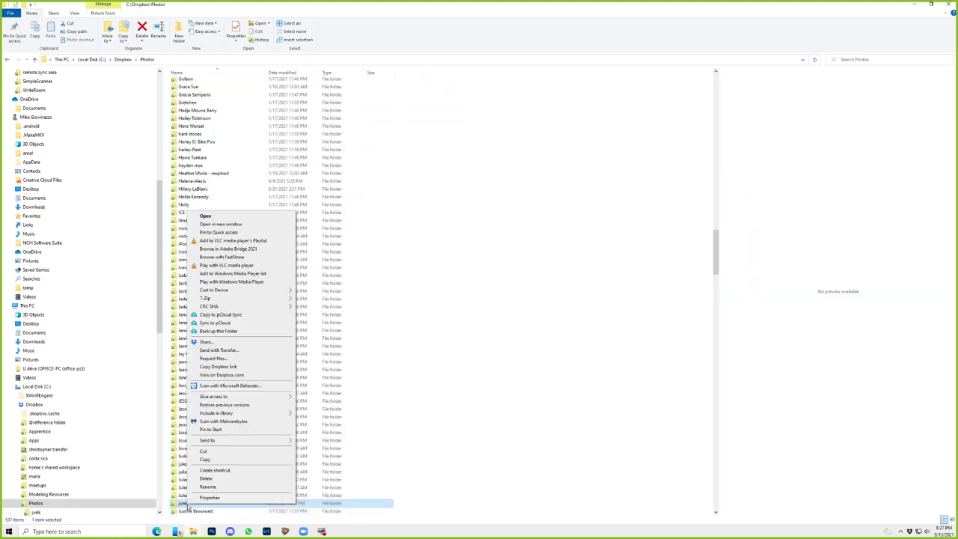
pyautogui.click(234, 366)
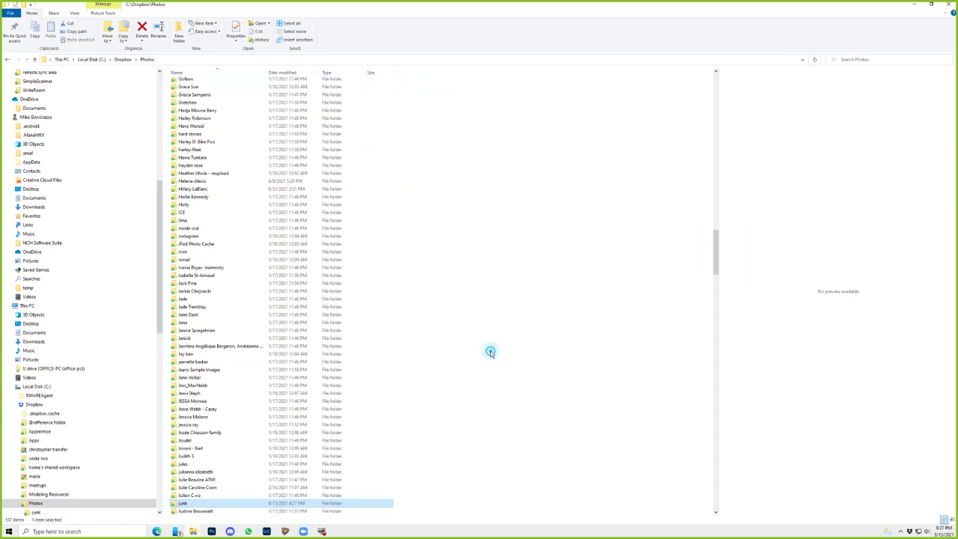
pyautogui.press('super')
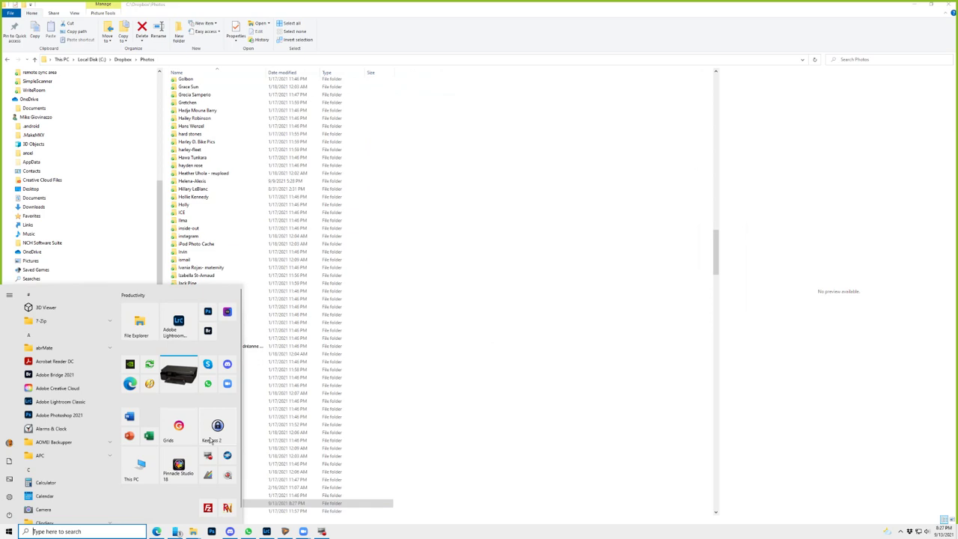
pyautogui.press('super+d')
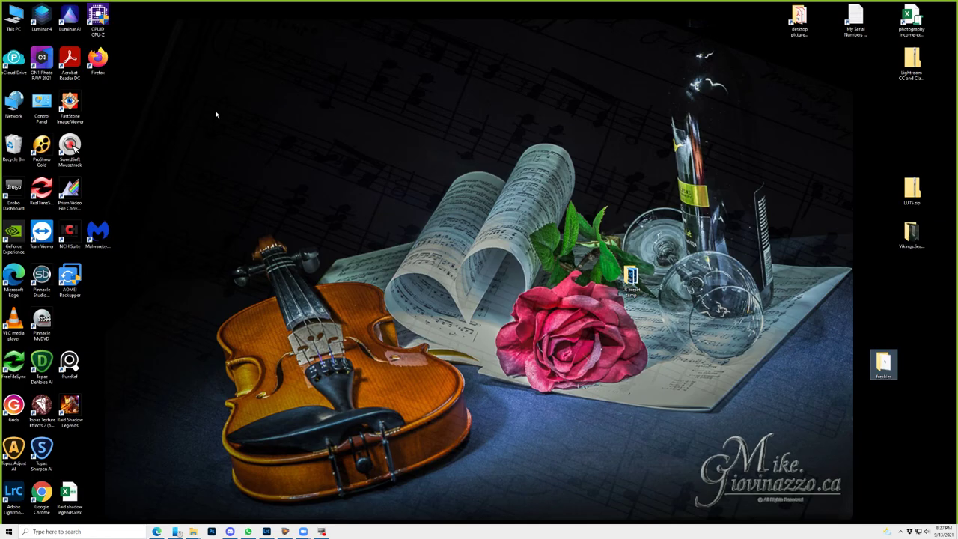
# - Make a desktop text note reading 'here aare the proofs' with the Dropbox link pasted below, then select the link line
pyautogui.rightClick(223, 106)
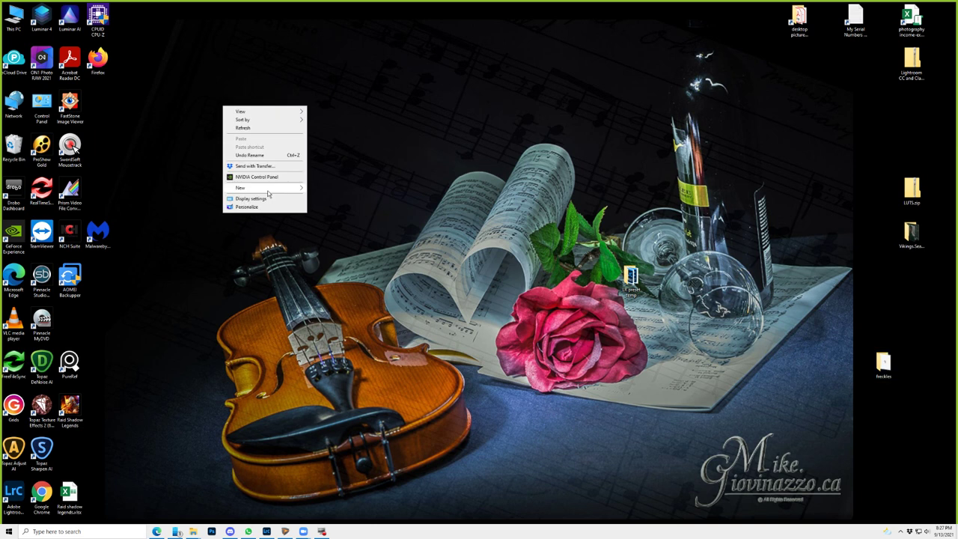
pyautogui.moveTo(268, 194)
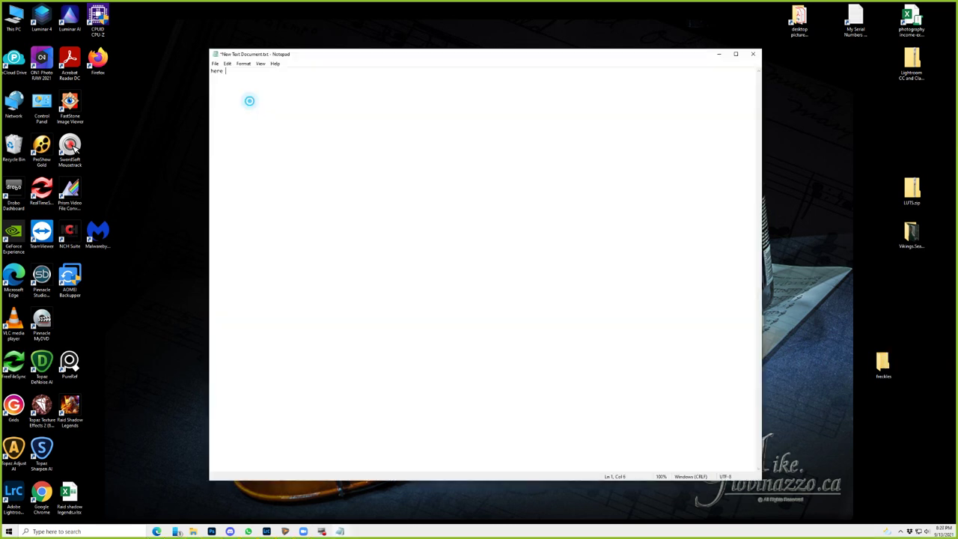
pyautogui.write('aare the proofs')
pyautogui.press('Return')
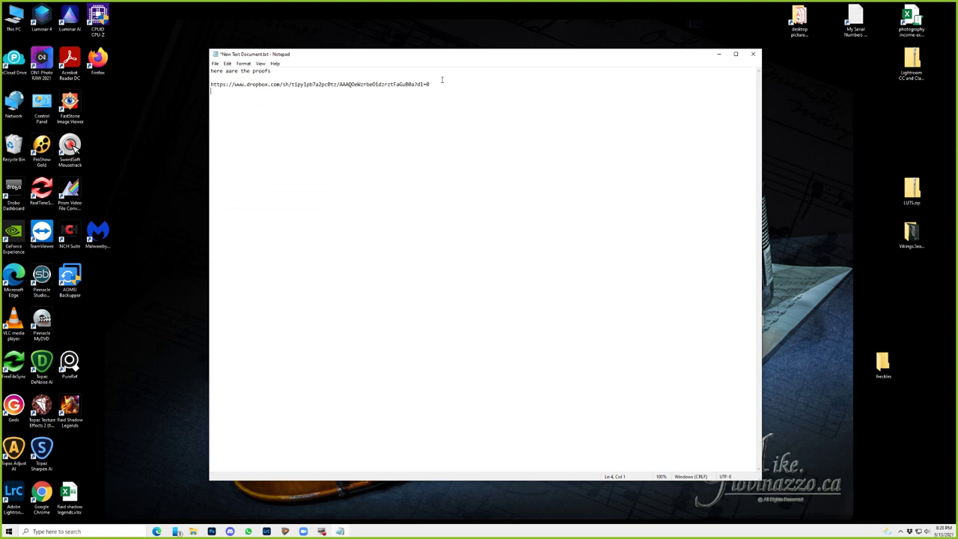
pyautogui.click(326, 139)
pyautogui.moveTo(211, 84); pyautogui.dragTo(168, 259)
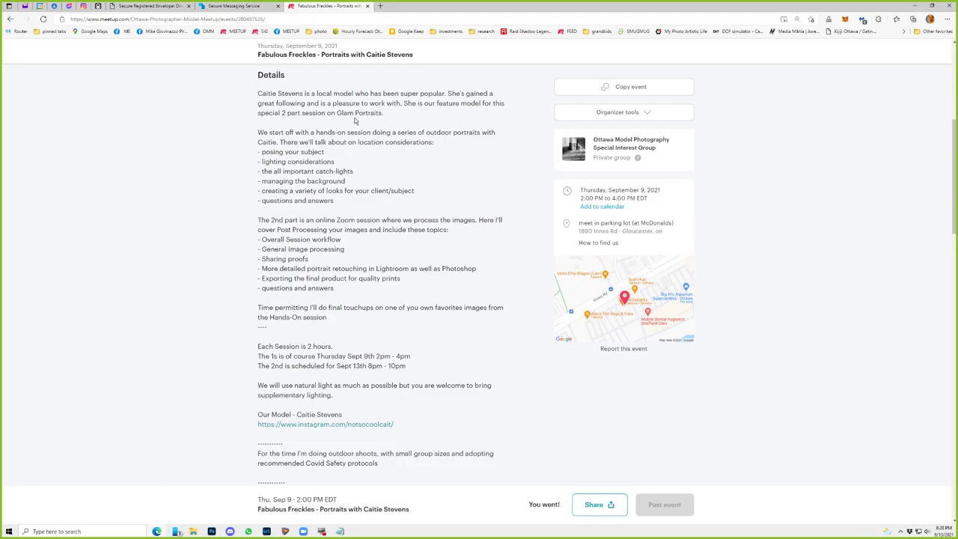
# - Open the Dropbox link in a new tab to review the 23 proofs, then close the Dropbox and Meetup tabs
pyautogui.click(379, 6)
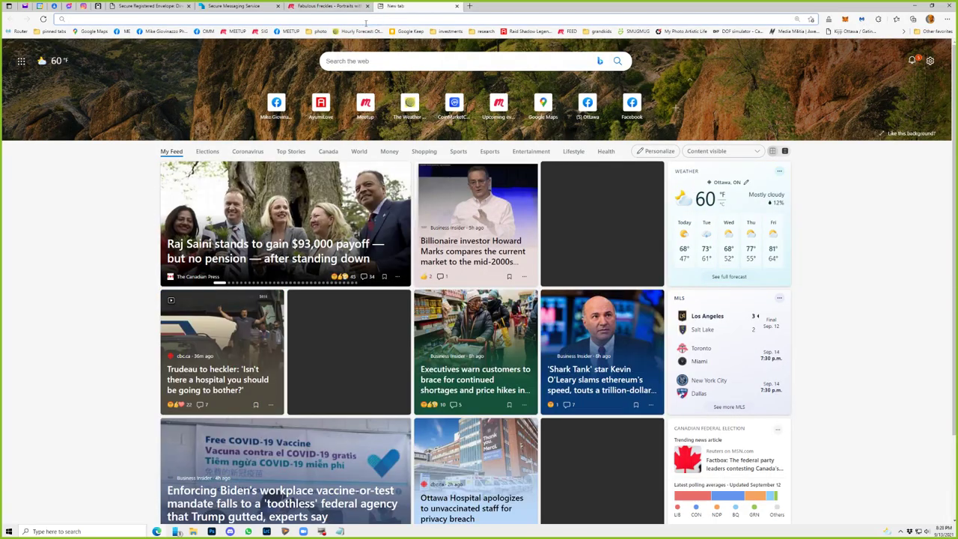
pyautogui.hotkey('ctrl', 'v')
pyautogui.press('Return')
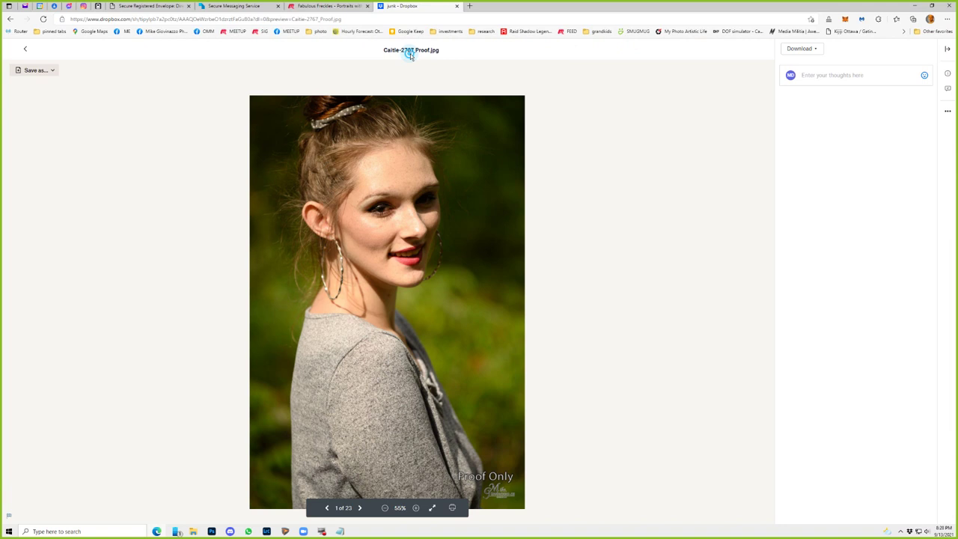
pyautogui.hotkey('ctrl', 'w')
pyautogui.hotkey('ctrl', 'w')
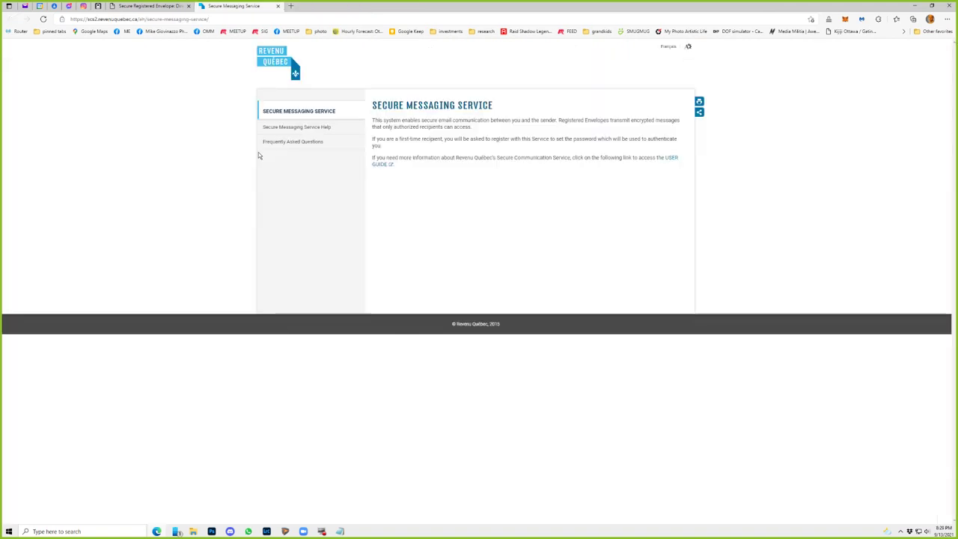
pyautogui.click(68, 6)
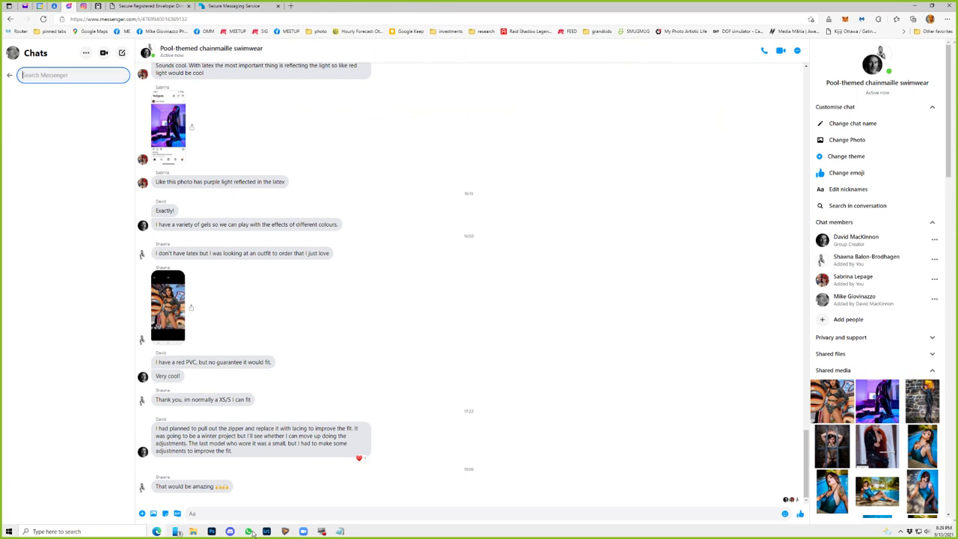
# - Leave the Messenger group chat and return to Lightroom's side-by-side grey-sweater portrait comparison
pyautogui.click(265, 531)
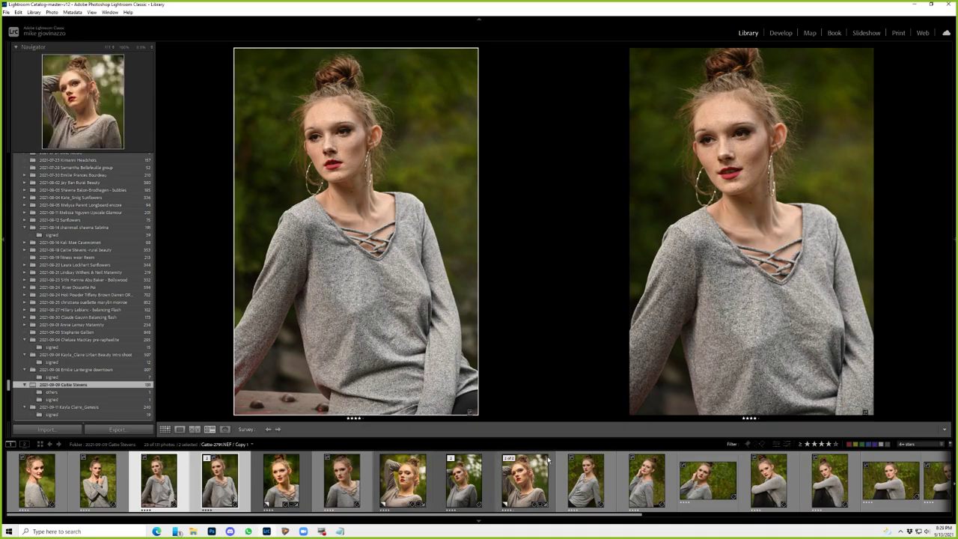
# - From the Grid, open the 4-star red floral-dress portrait, frame 2843, in Loupe
pyautogui.press('g')
pyautogui.scroll(-5, 729, 333)
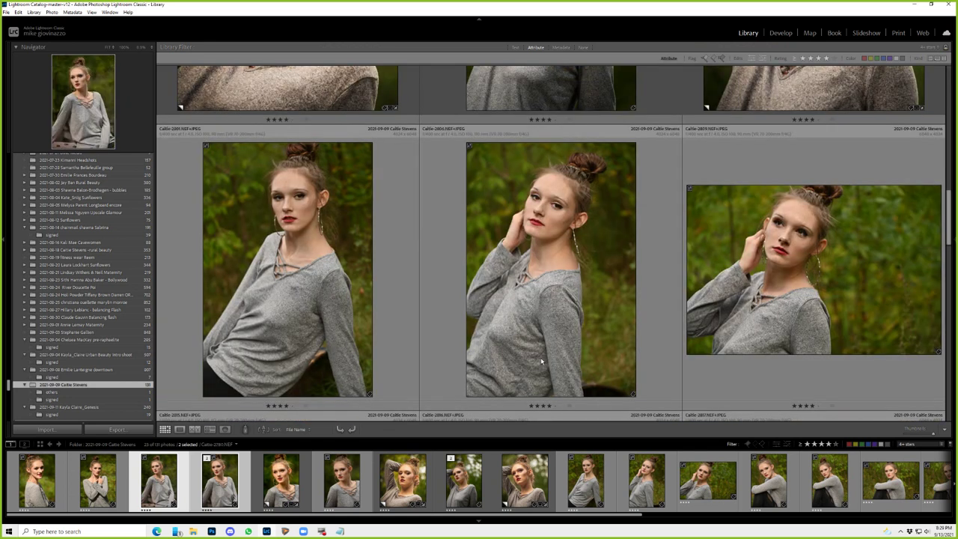
pyautogui.scroll(-3, 540, 357)
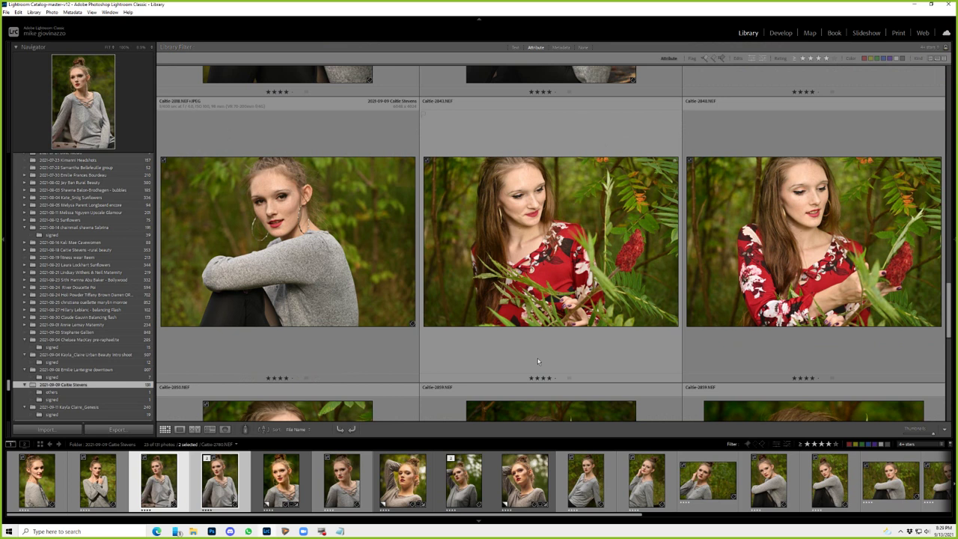
pyautogui.doubleClick(537, 361)
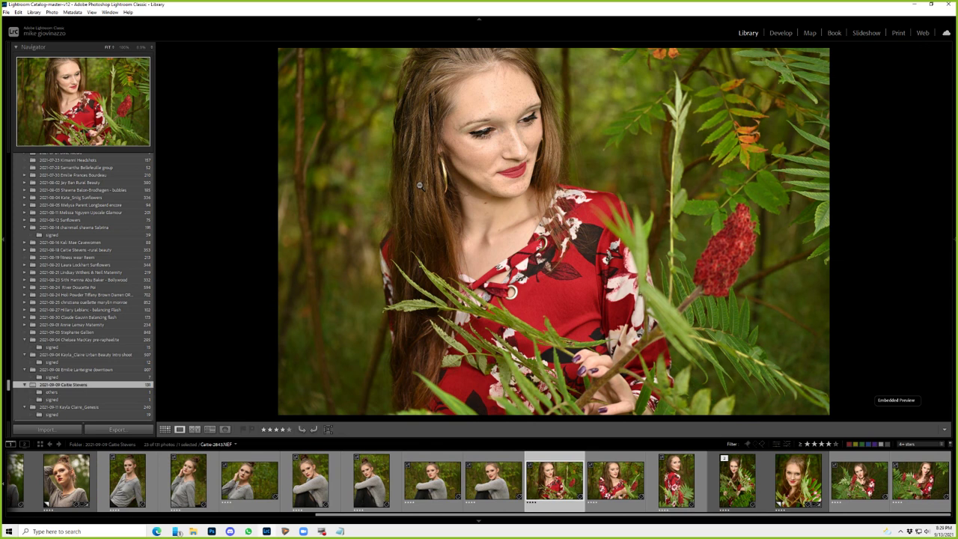
# - In Develop, reduce Highlights, add Contrast and soften Texture on the red-dress portrait
pyautogui.press('d')
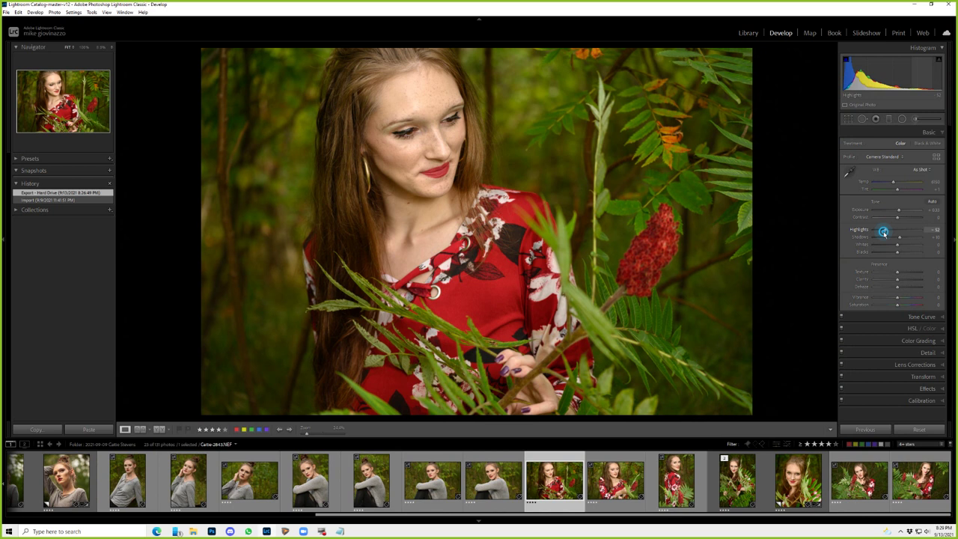
pyautogui.moveTo(882, 232); pyautogui.dragTo(885, 231)
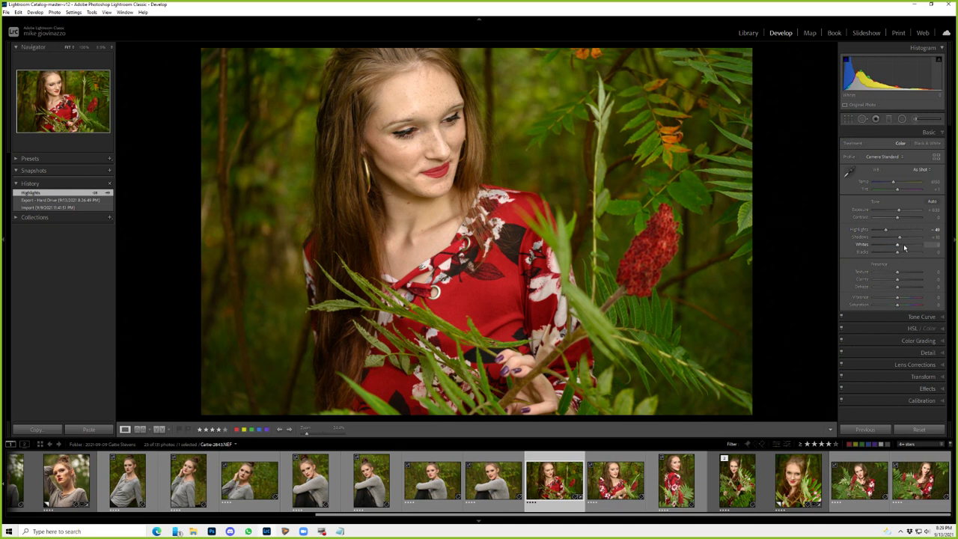
pyautogui.moveTo(897, 217); pyautogui.dragTo(882, 231)
pyautogui.moveTo(897, 273); pyautogui.dragTo(897, 279)
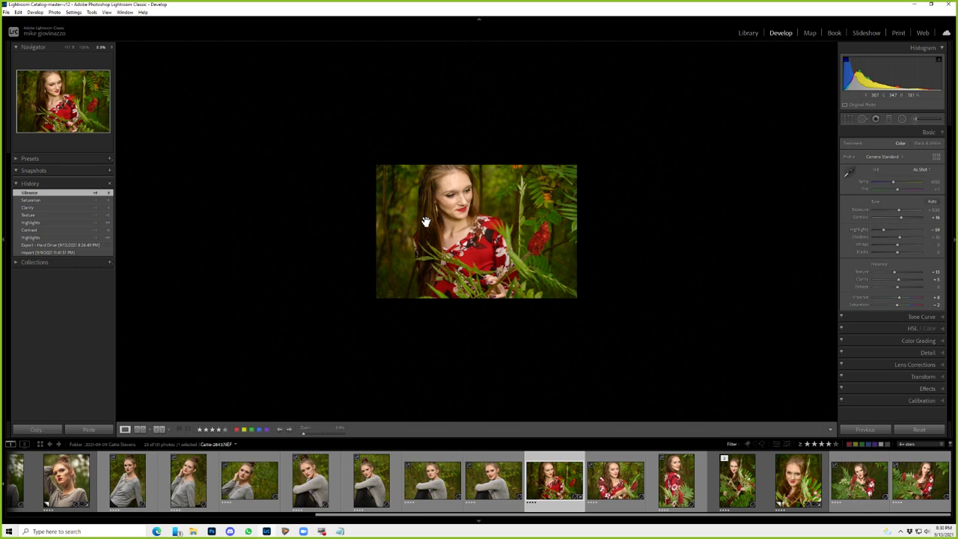
# - Try Spot Removal on a skin blemish, undo it, and move to the next red-dress photo
pyautogui.press('q')
pyautogui.click(404, 201)
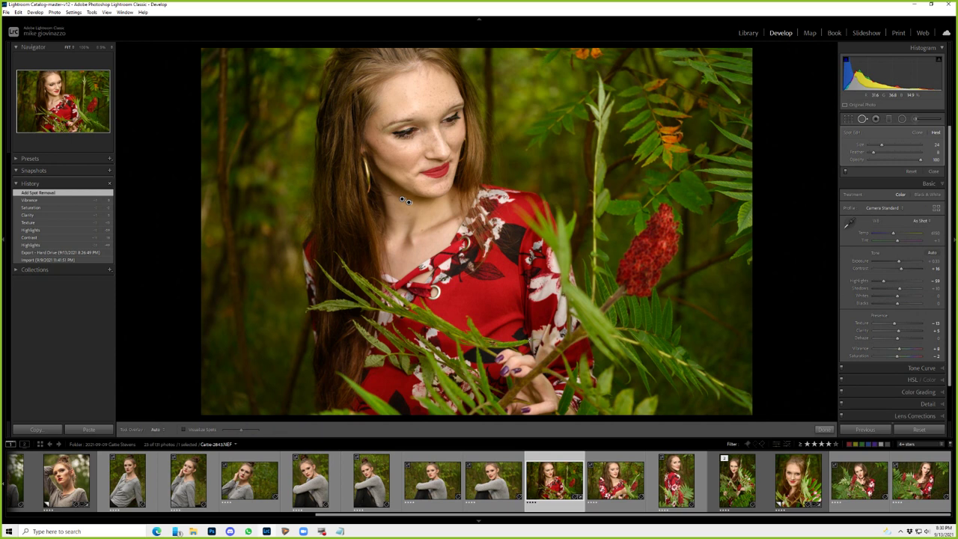
pyautogui.hotkey('ctrl', 'z')
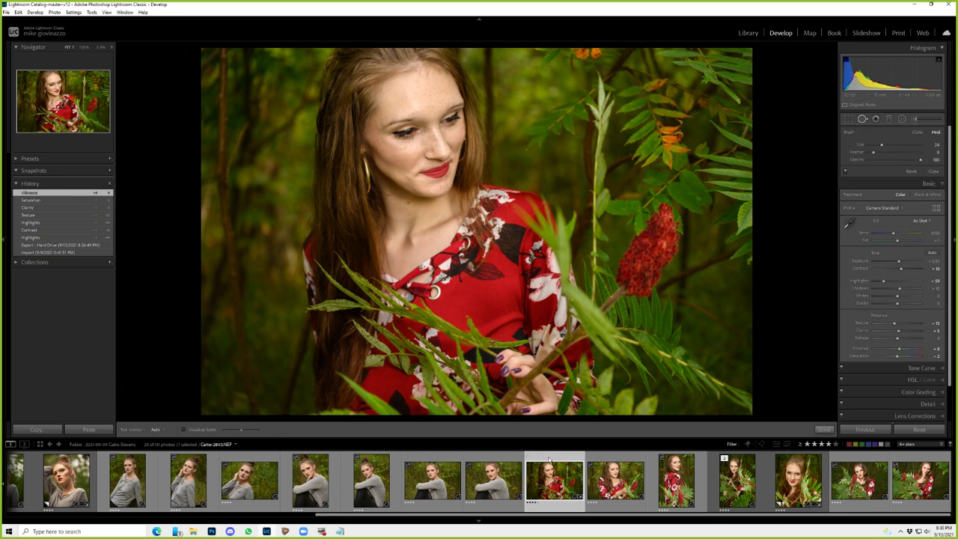
pyautogui.click(610, 460)
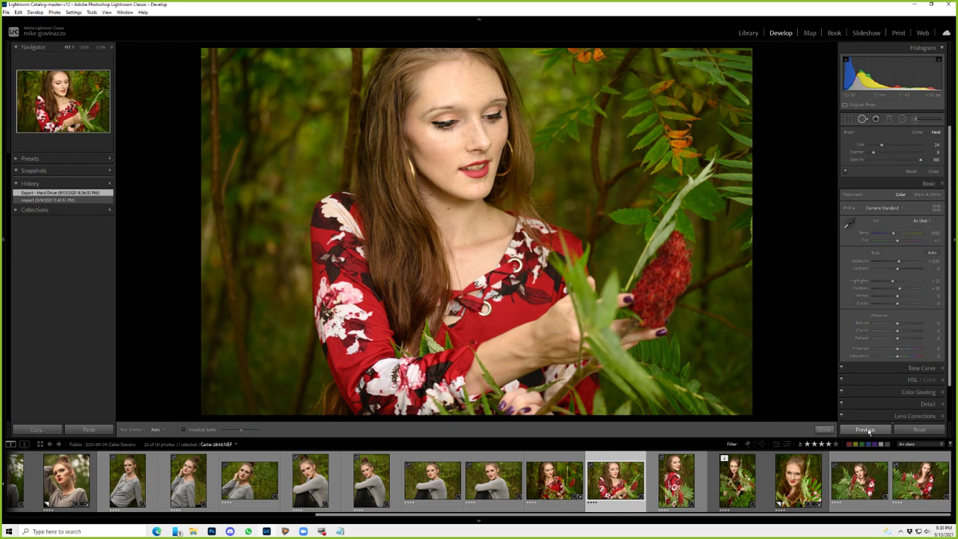
# - Paste the previous photo's adjustments onto this red-dress photo and return to Grid
pyautogui.click(866, 430)
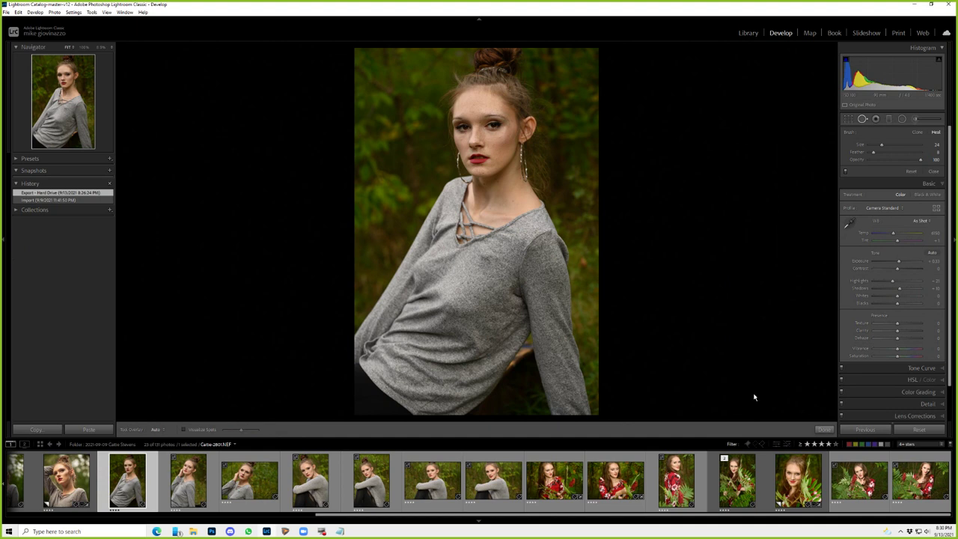
pyautogui.press('g')
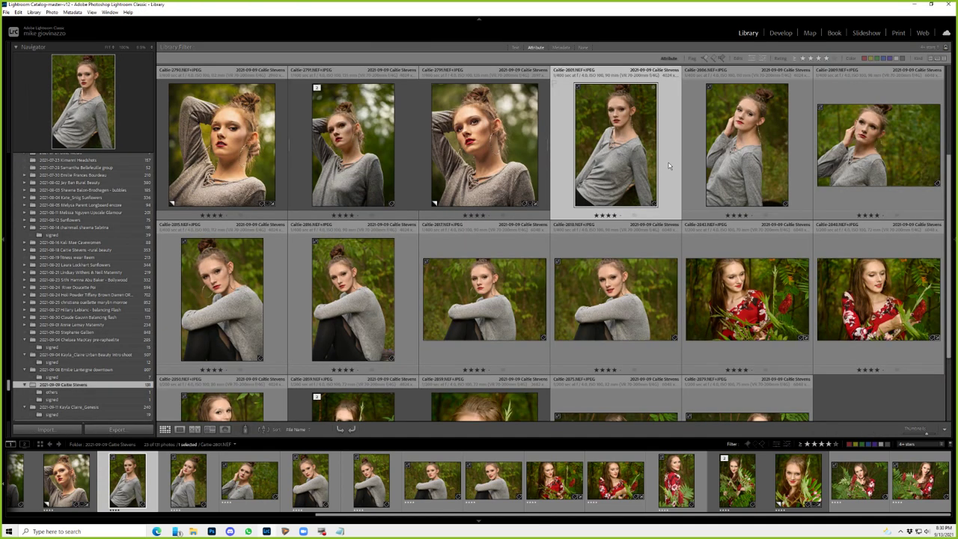
# - Convert the portrait to Black & White, lower the red mix, select seven photos and open Sync
pyautogui.click(777, 42)
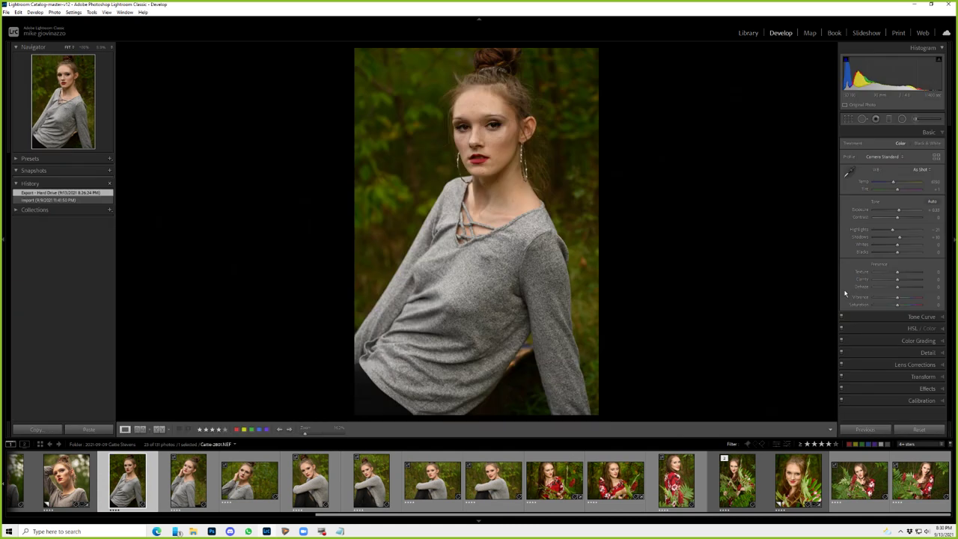
pyautogui.click(926, 143)
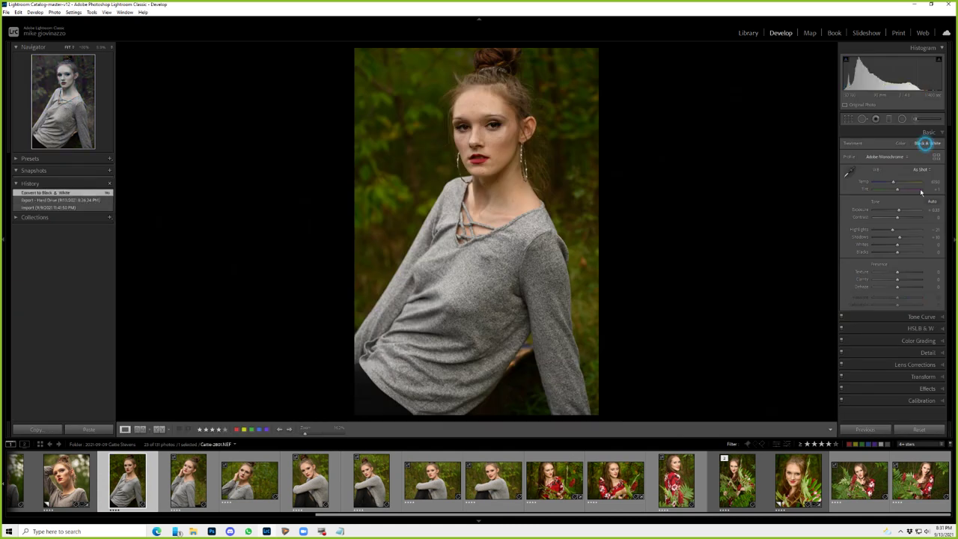
pyautogui.click(938, 328)
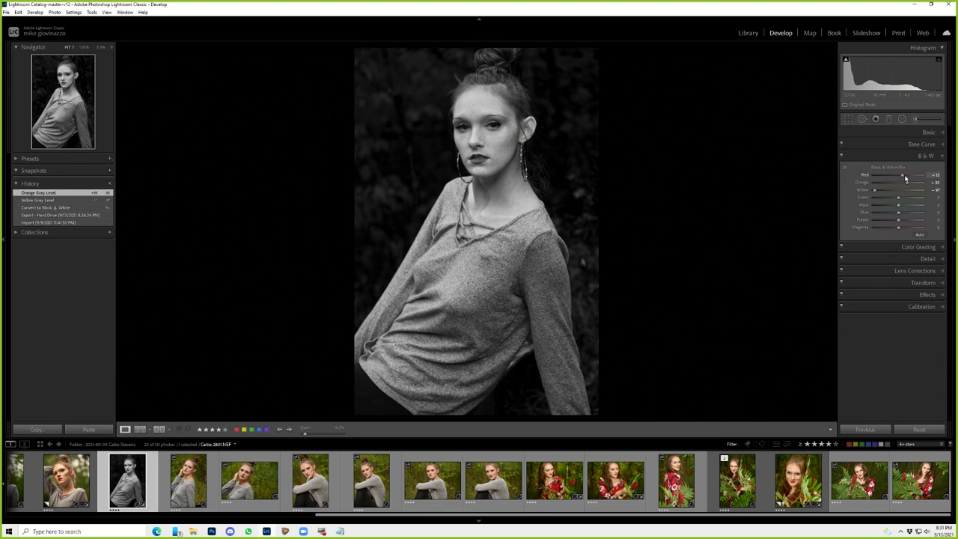
pyautogui.moveTo(904, 178); pyautogui.dragTo(900, 177)
pyautogui.keyDown('shift'); pyautogui.click(493, 479); pyautogui.keyUp('shift')
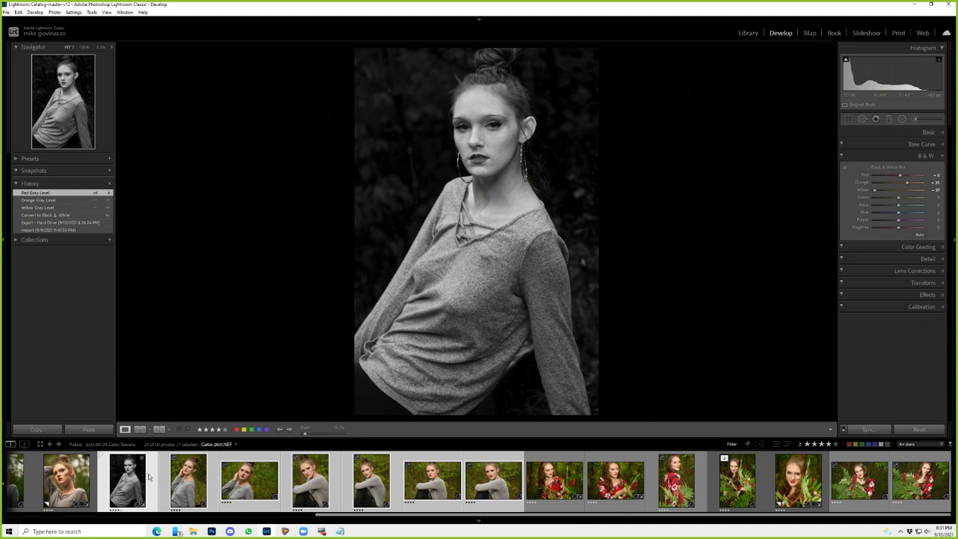
pyautogui.click(868, 430)
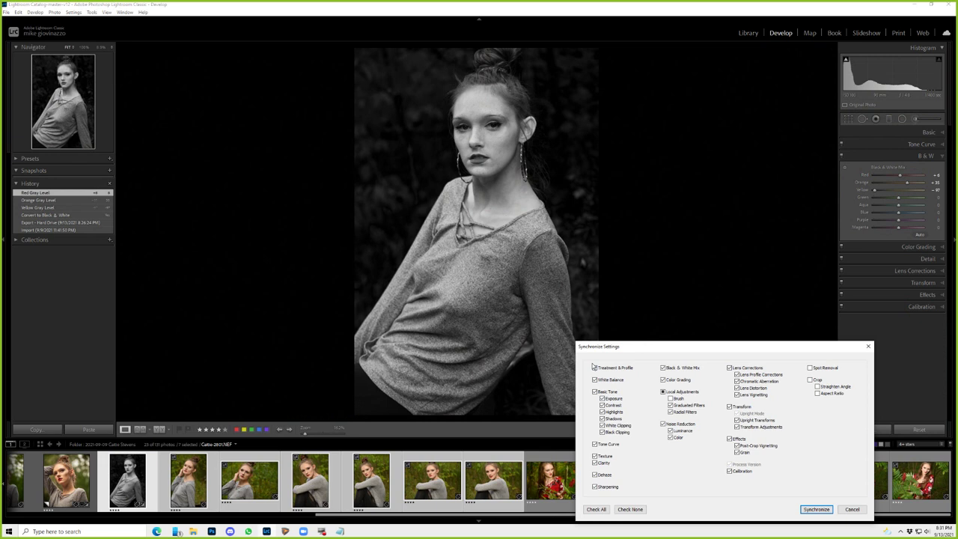
# - Synchronize the black-and-white settings and review the now monochrome grey-sweater portraits
pyautogui.press('Return')
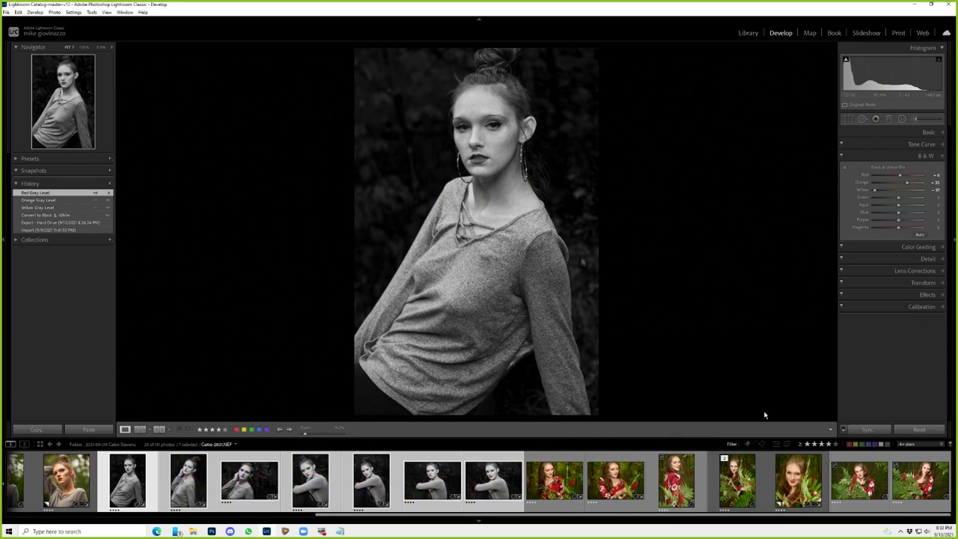
pyautogui.click(425, 462)
pyautogui.click(488, 463)
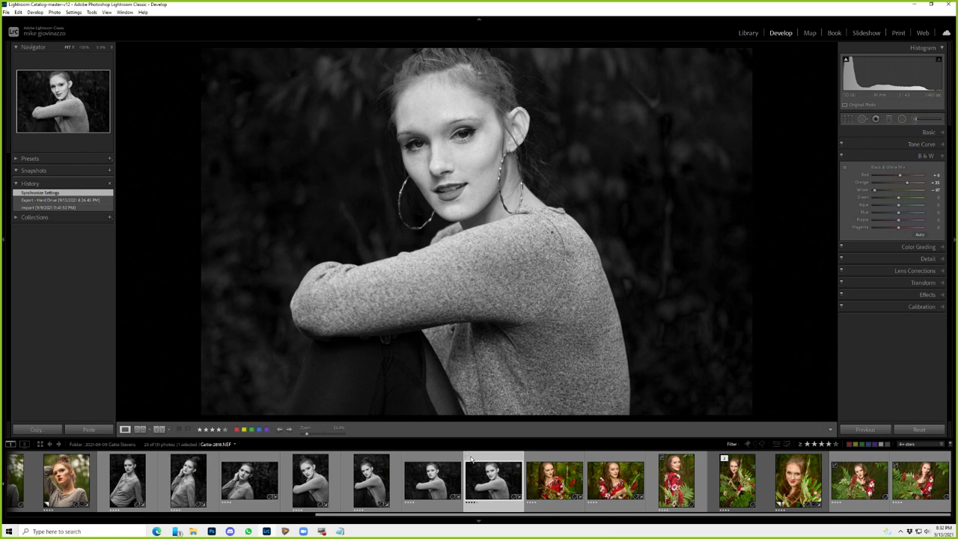
pyautogui.press('Left')
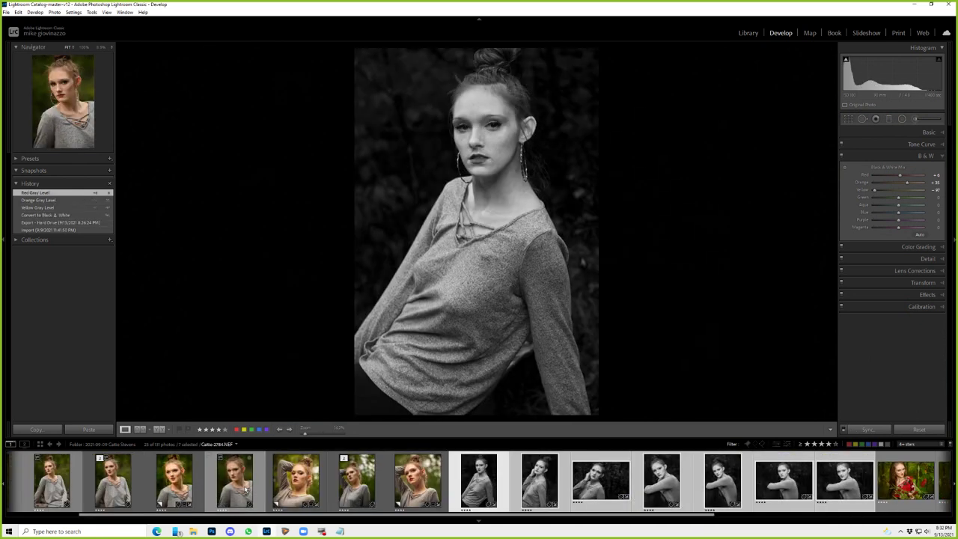
# - Undo Synchronize Settings, keep only the black-and-white photo selected, then browse the colour portraits
pyautogui.press('ctrl')
pyautogui.hotkey('ctrl', 'z')
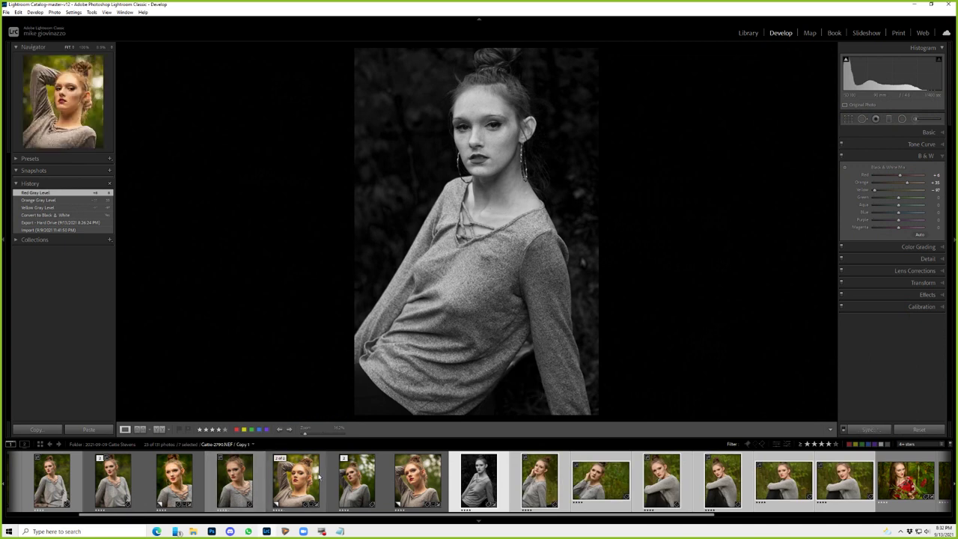
pyautogui.hotkey('ctrl', 'shift', 'd')
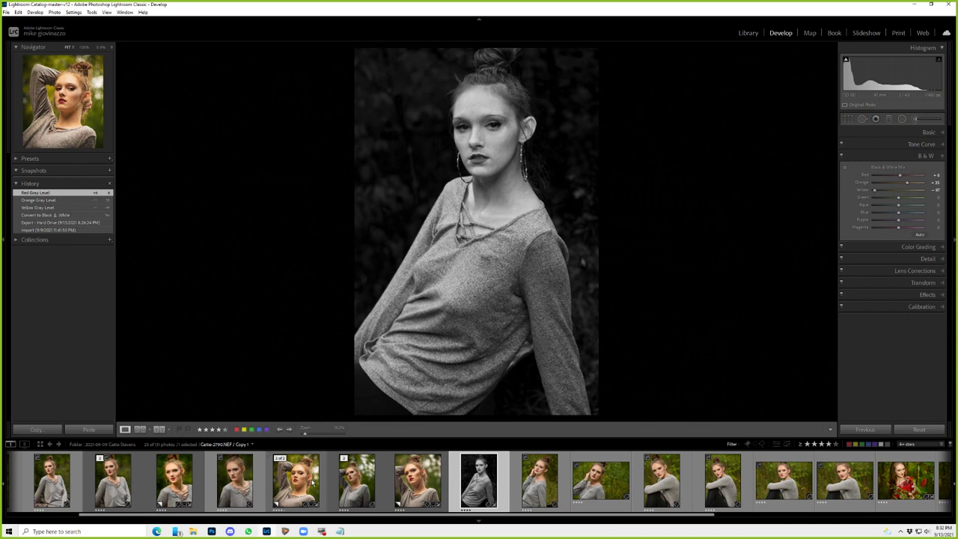
pyautogui.click(601, 479)
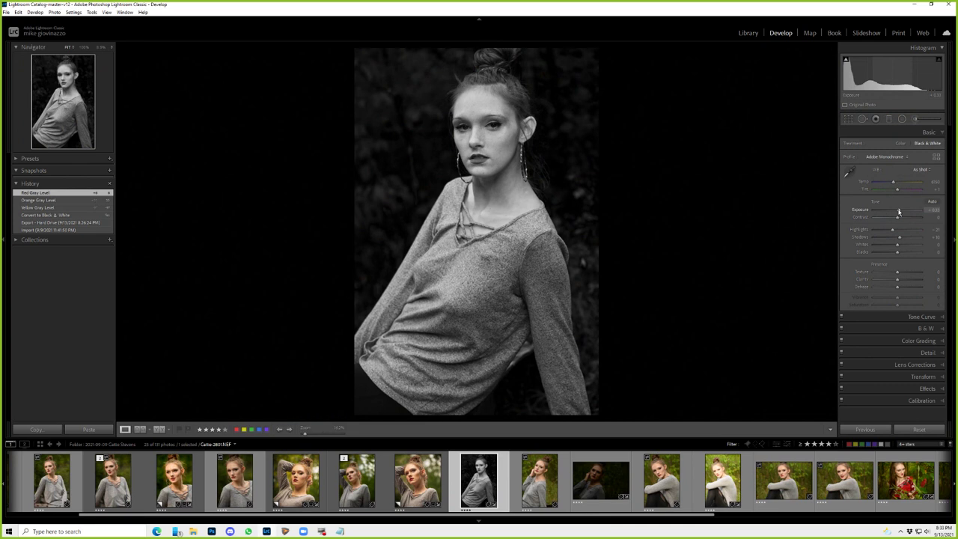
pyautogui.press('Right')
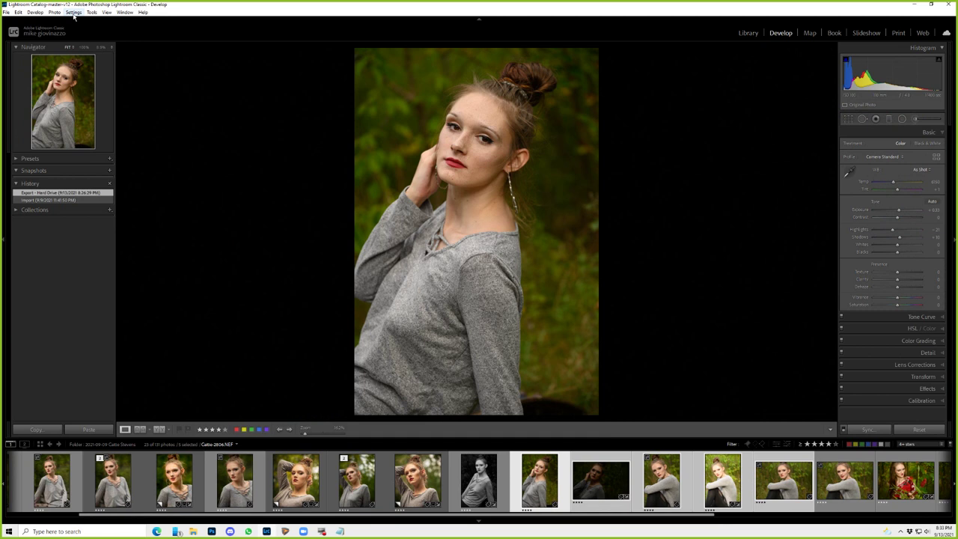
# - Apply Settings > Match Total Exposures to the chosen colour portraits and review each one
pyautogui.click(74, 13)
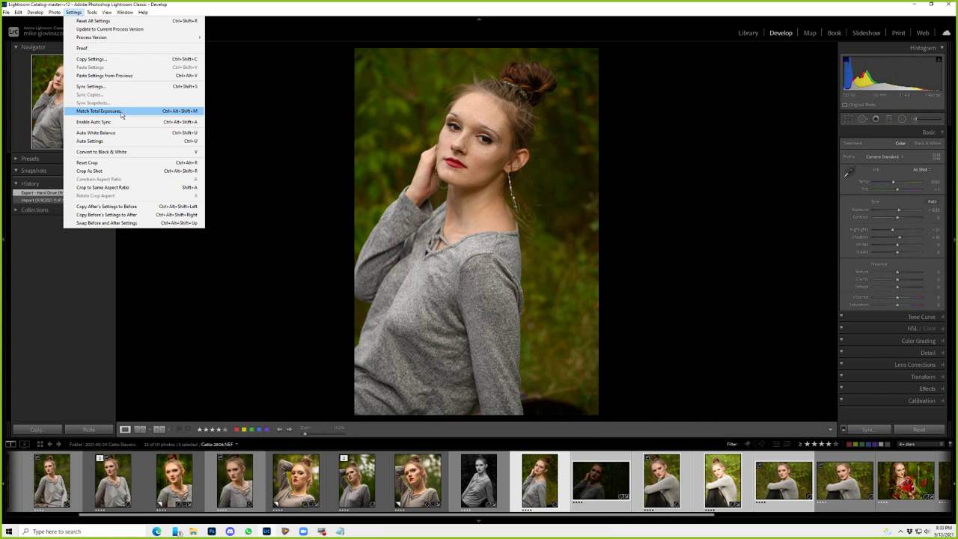
pyautogui.click(121, 112)
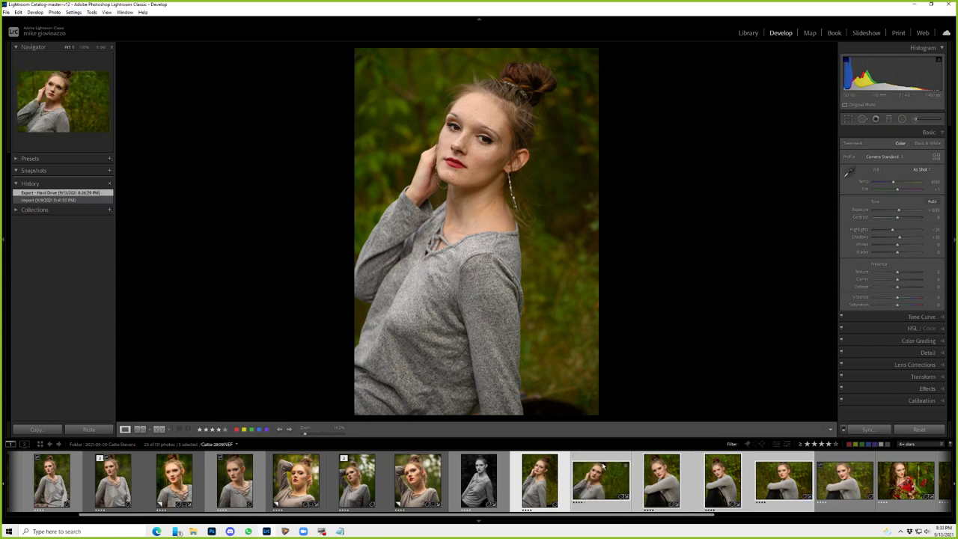
pyautogui.click(597, 459)
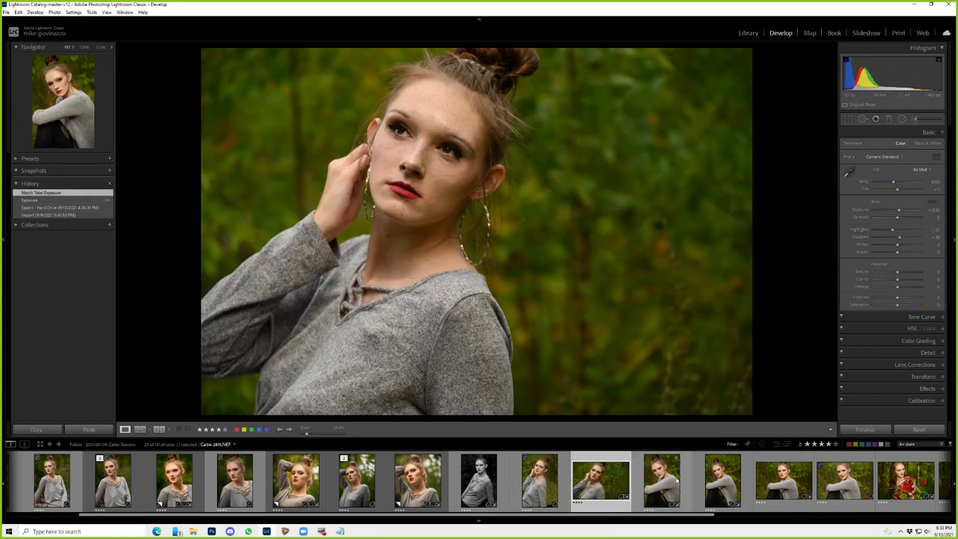
pyautogui.click(662, 479)
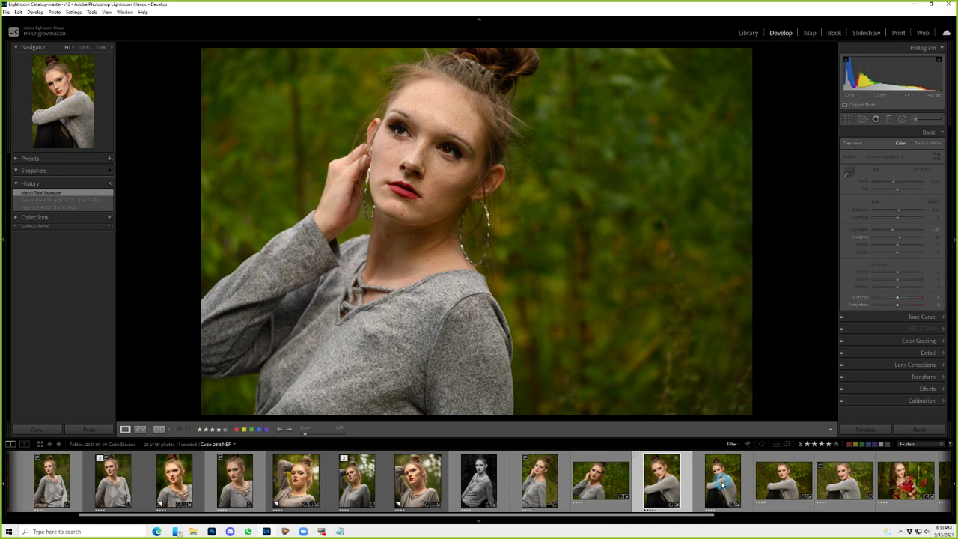
pyautogui.click(844, 479)
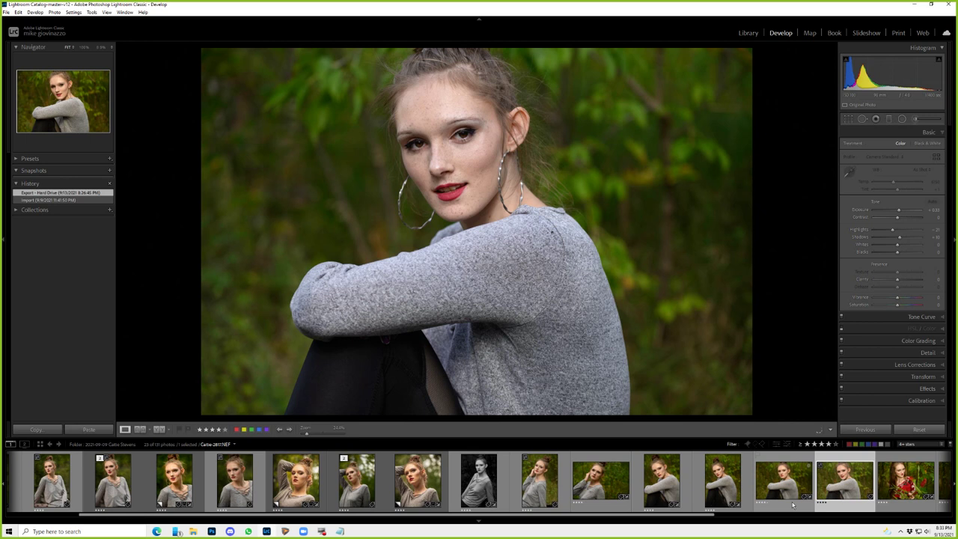
# - Select the black-and-white portrait's thumbnail in the filmstrip to edit it again
pyautogui.click(506, 497)
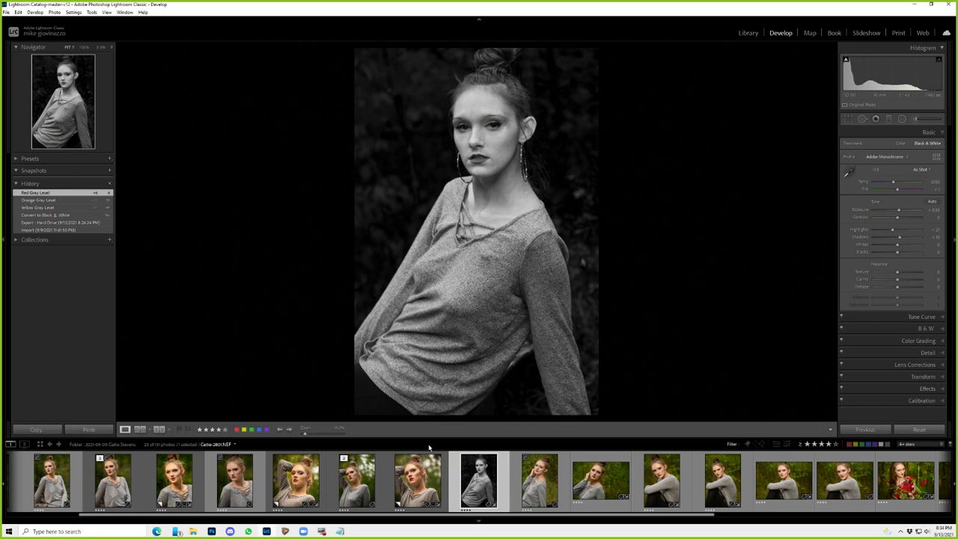
# - In the Library grid, launch Library > Plug-in Extras > Photo list importer
pyautogui.press('g')
pyautogui.click(33, 12)
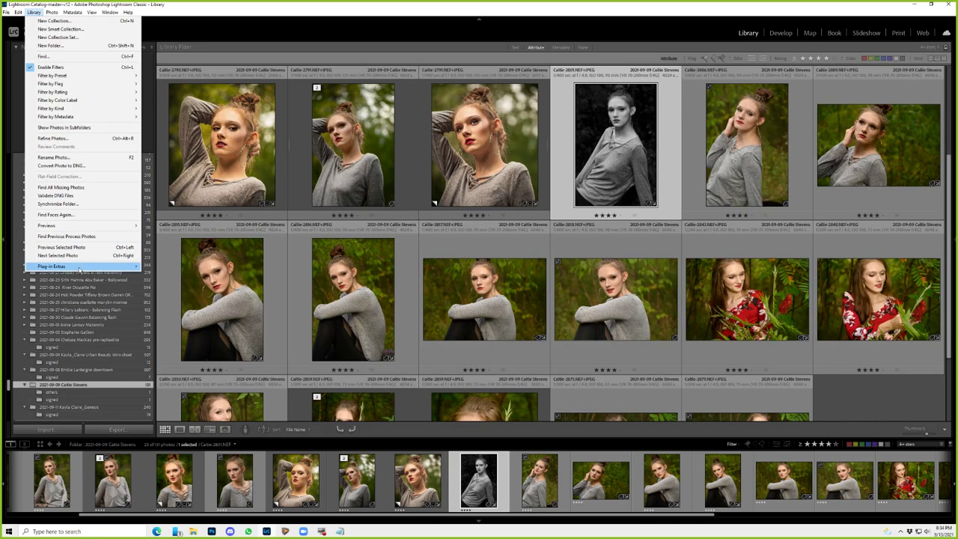
pyautogui.moveTo(79, 267)
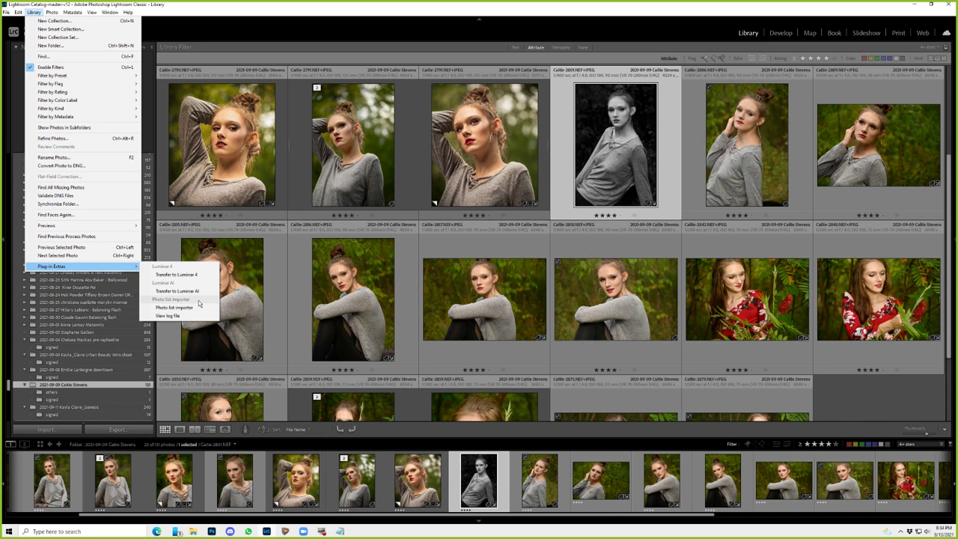
pyautogui.click(175, 307)
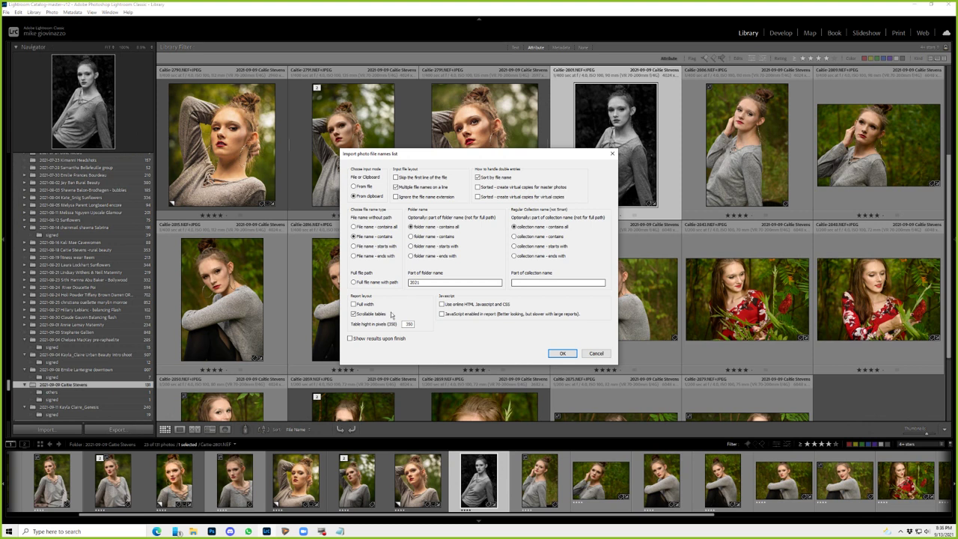
# - Paste the file names, correct the last to 2879, and match the four photos into LRS_Photo_List
pyautogui.click(560, 354)
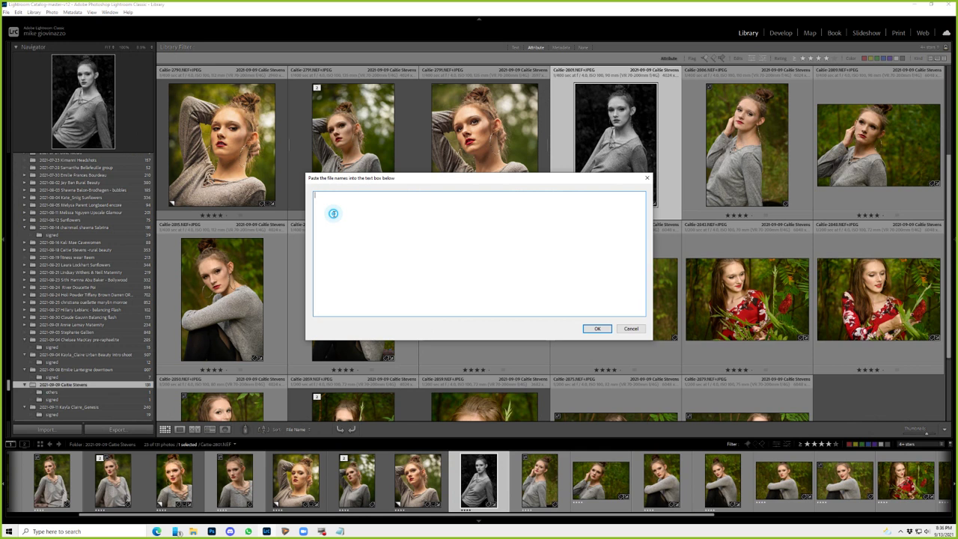
pyautogui.write('2843')
pyautogui.write('2850 2790')
pyautogui.write('2878')
pyautogui.press('BackSpace')
pyautogui.write('9')
pyautogui.press('Return')
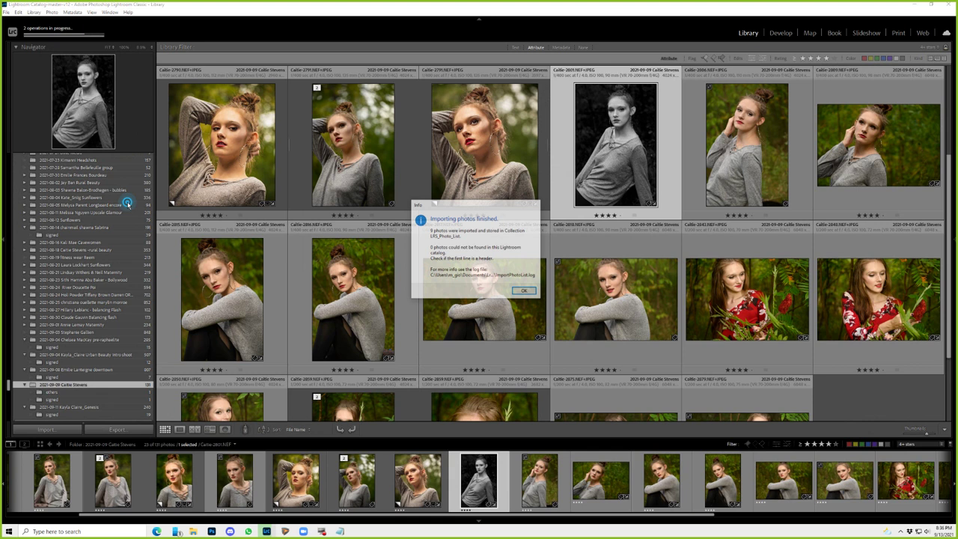
# - Dismiss the import notice and give the four listed photos a green label
pyautogui.press('Return')
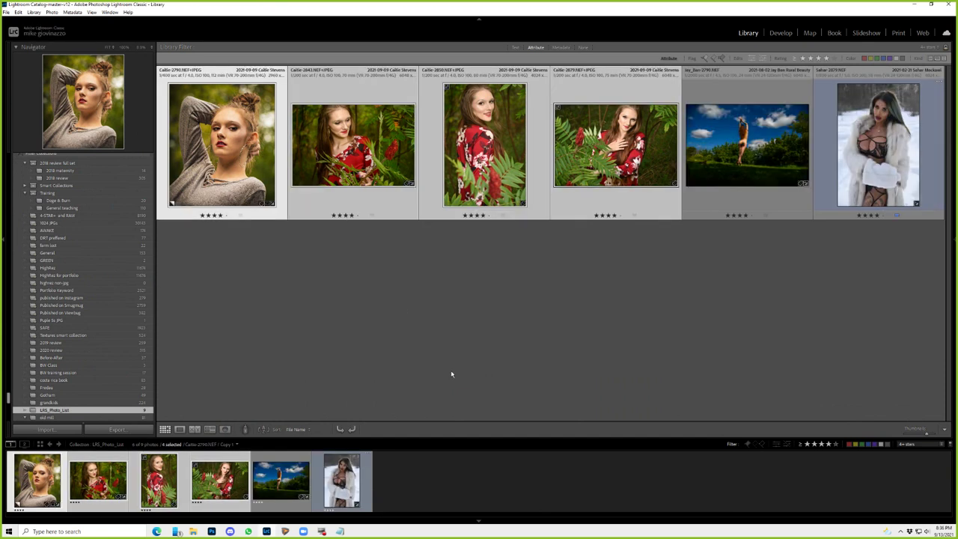
pyautogui.press('8')
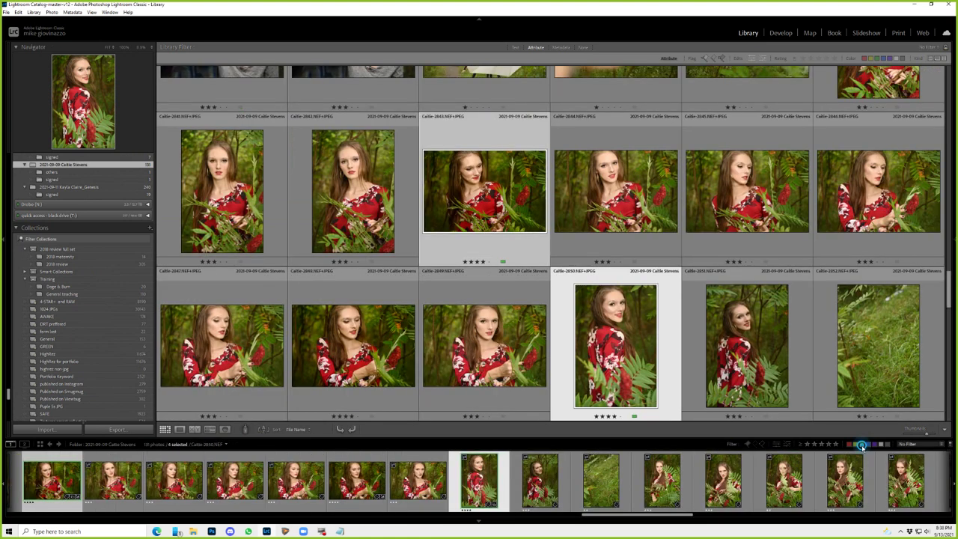
# - Filter the shoot to its four green-labelled photos and view the 2850 portrait large
pyautogui.click(861, 444)
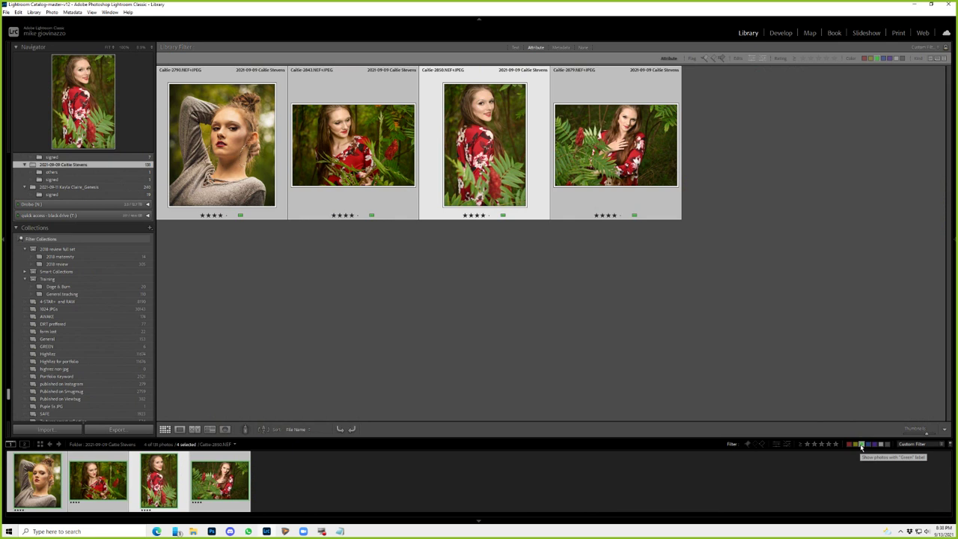
pyautogui.press('e')
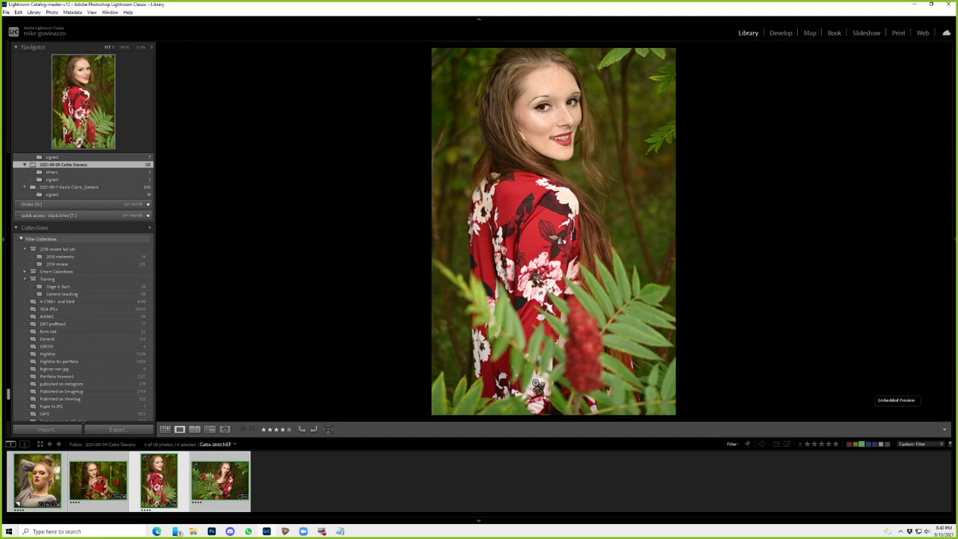
# - Crop the 2850 portrait to a tight vertical head-and-shoulders frame
pyautogui.press('r')
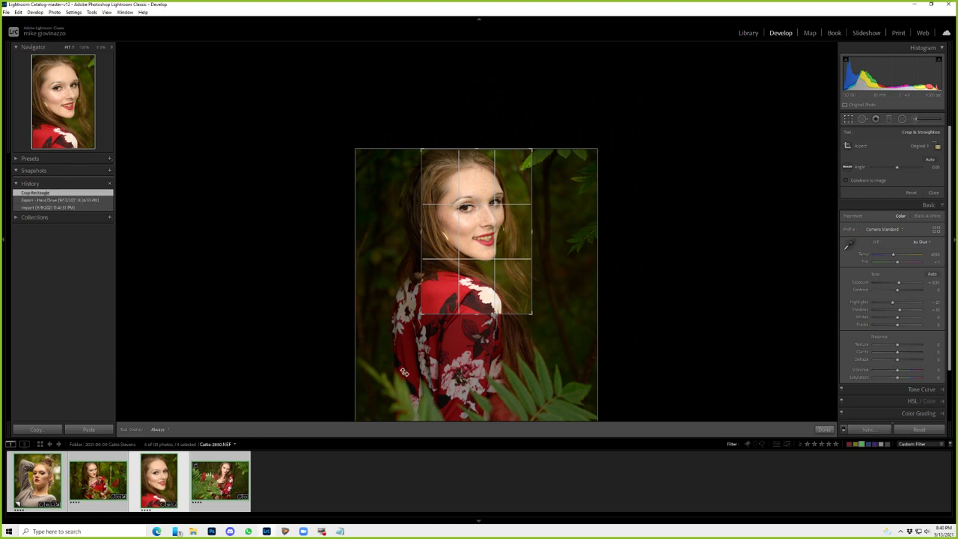
pyautogui.click(823, 429)
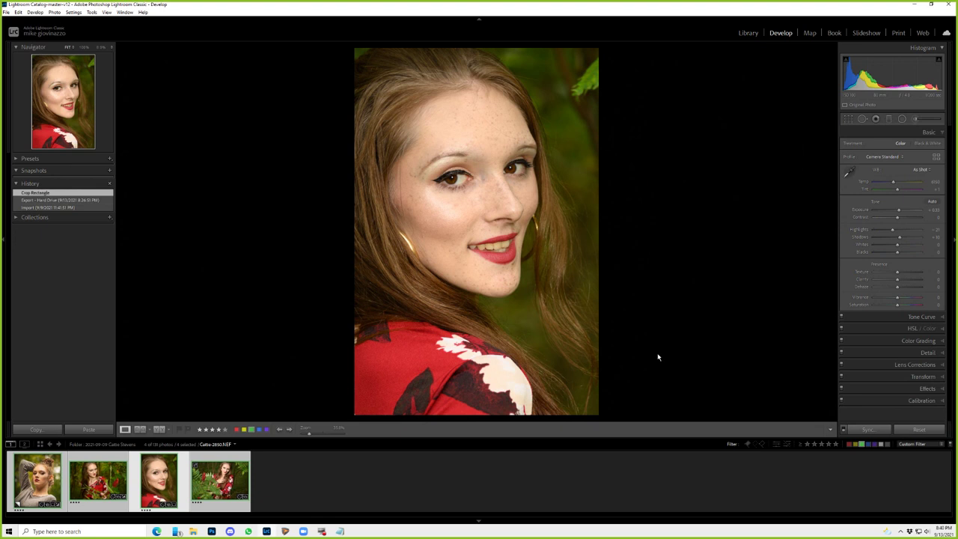
# - Heal the leaf at the top-right edge, lower Highlights and slightly adjust Temperature
pyautogui.press('q')
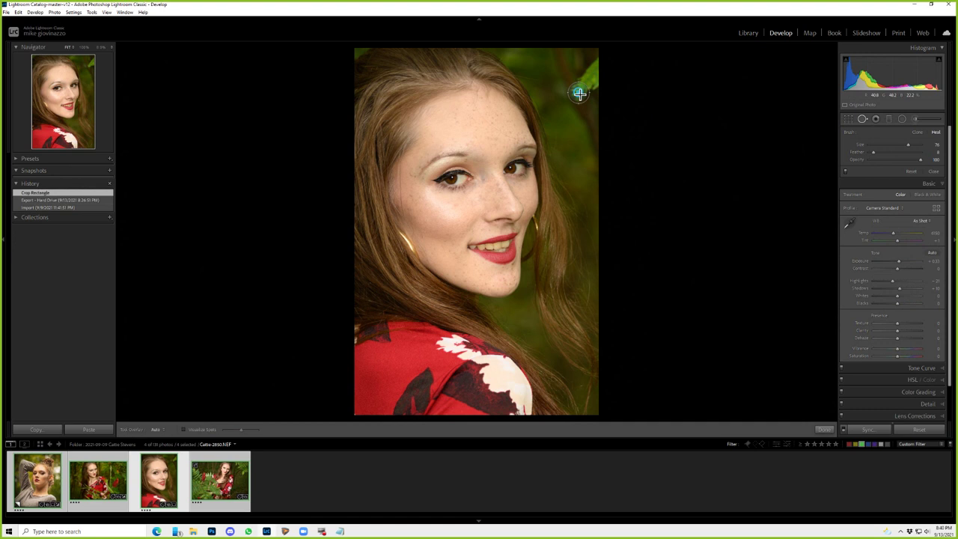
pyautogui.moveTo(579, 93); pyautogui.dragTo(591, 135)
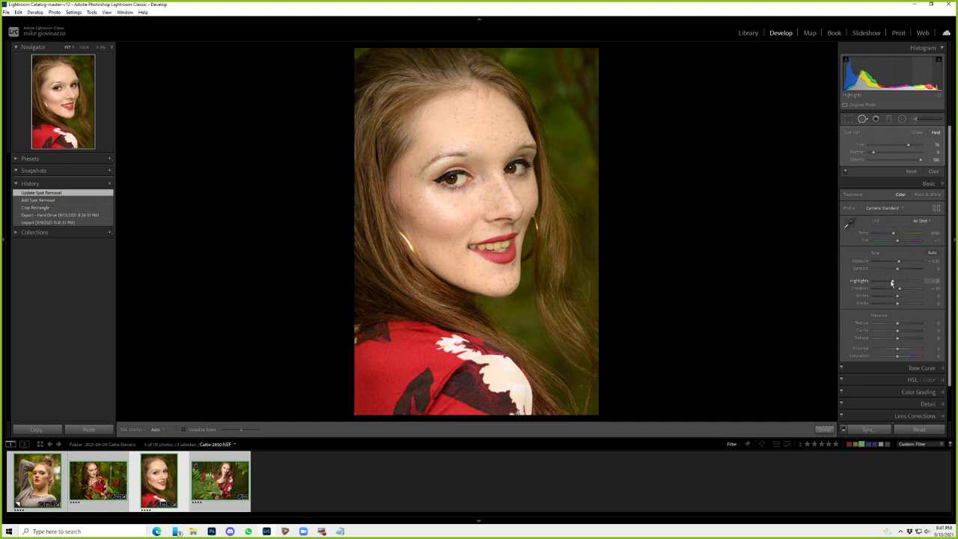
pyautogui.moveTo(891, 282); pyautogui.dragTo(881, 282)
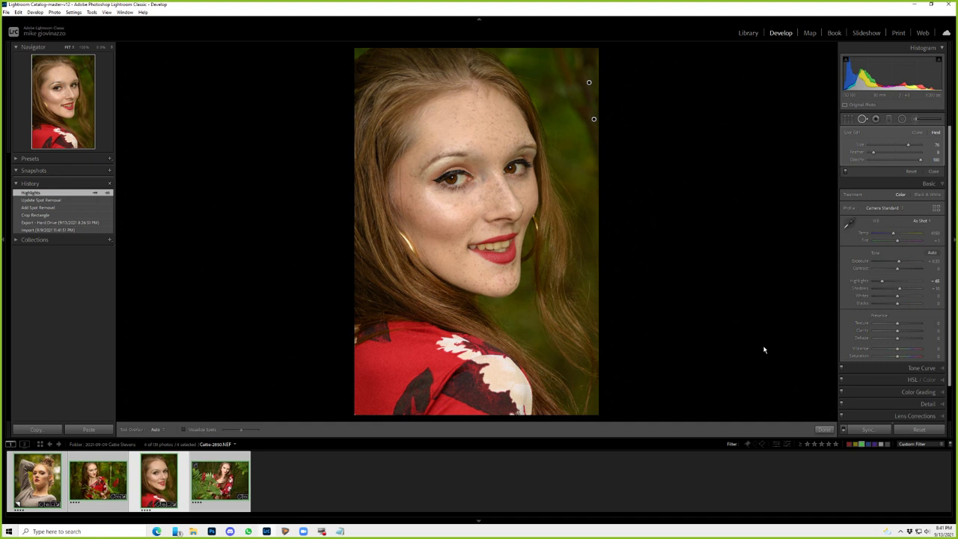
pyautogui.moveTo(892, 233); pyautogui.dragTo(895, 233)
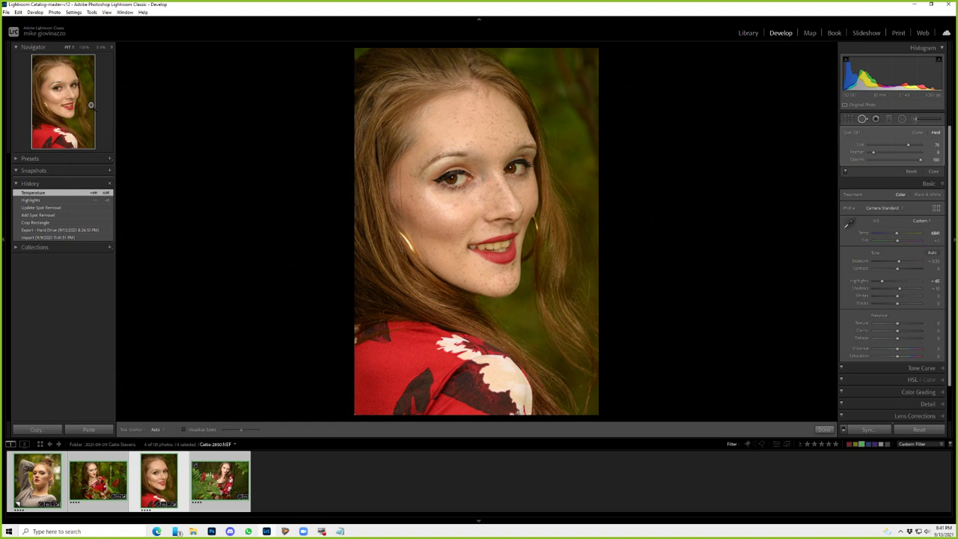
pyautogui.click(90, 104)
pyautogui.press('k')
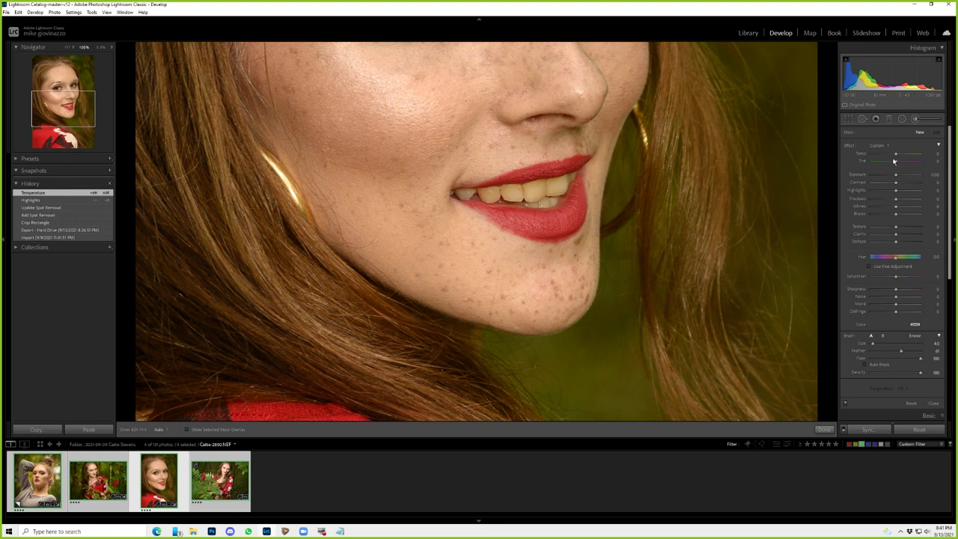
# - Brush the teeth with exposure raised to 0.40 and saturation cut to -60
pyautogui.click(892, 240)
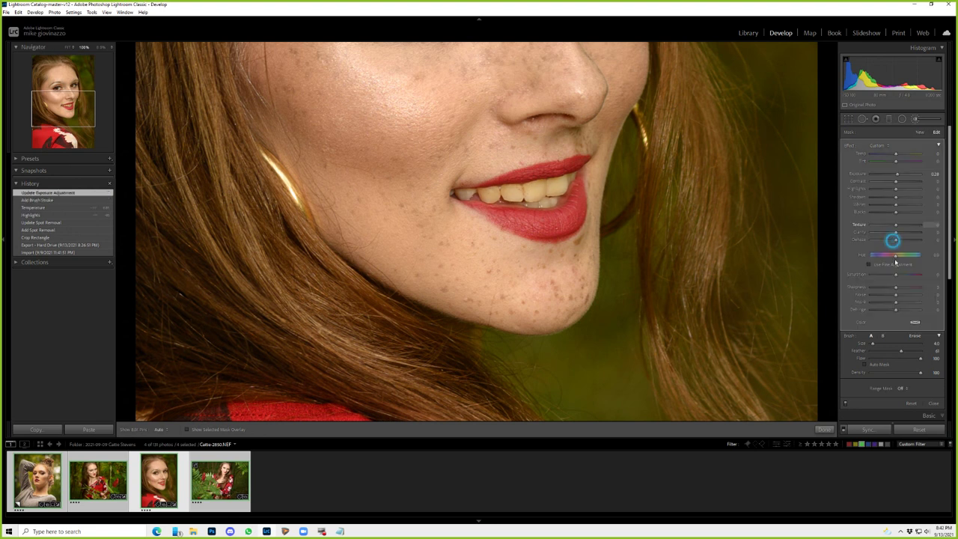
pyautogui.click(890, 274)
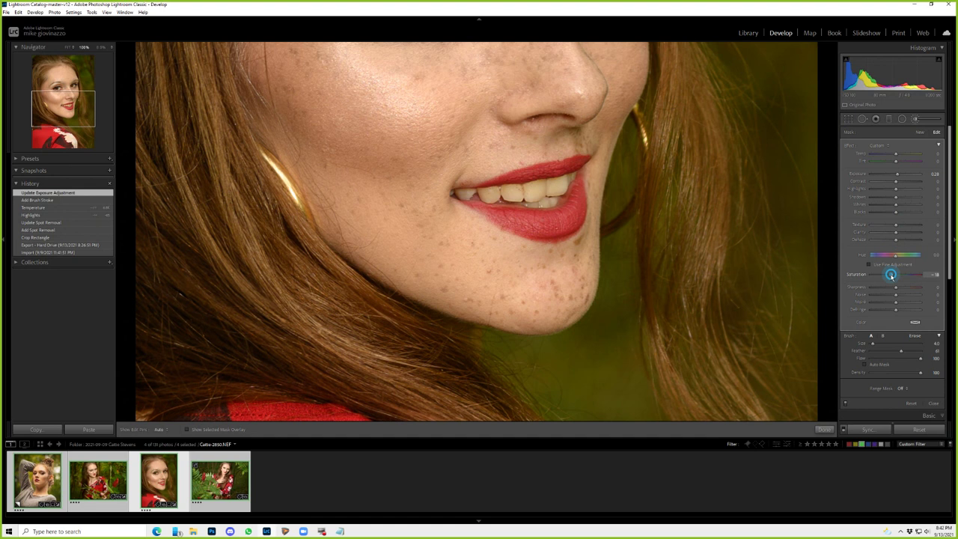
pyautogui.click(879, 145)
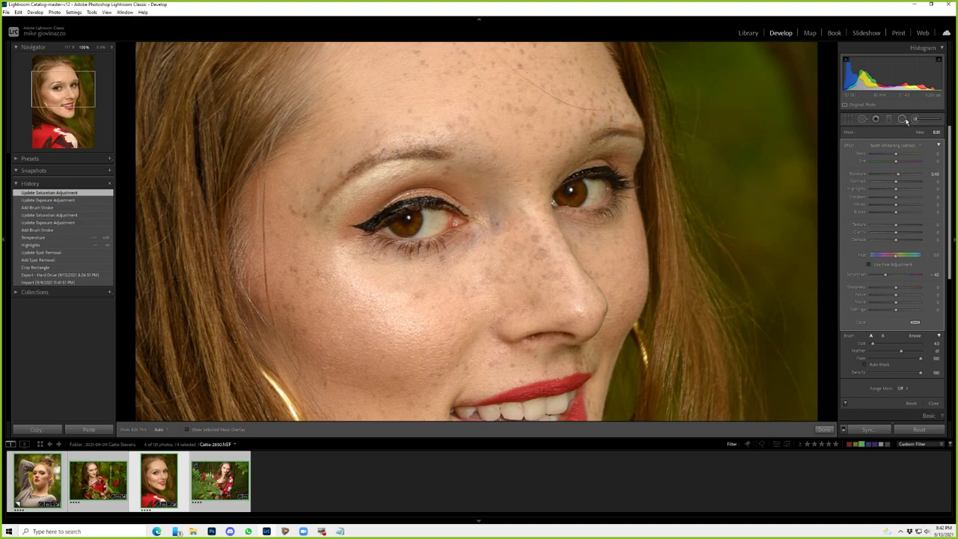
pyautogui.click(903, 118)
pyautogui.click(925, 132)
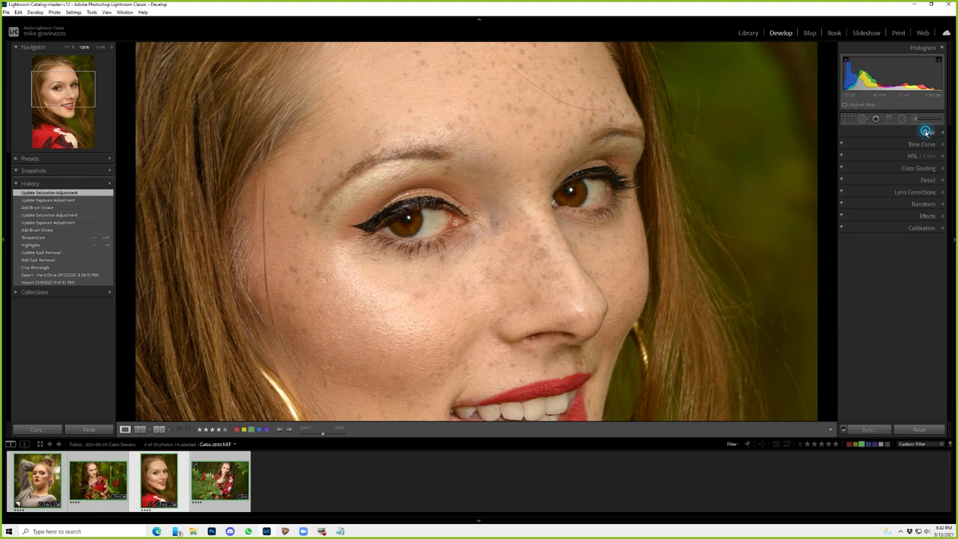
# - Switch the Adjustment Brush effect preset to 'eye sharpen' for painting the eyes
pyautogui.click(877, 146)
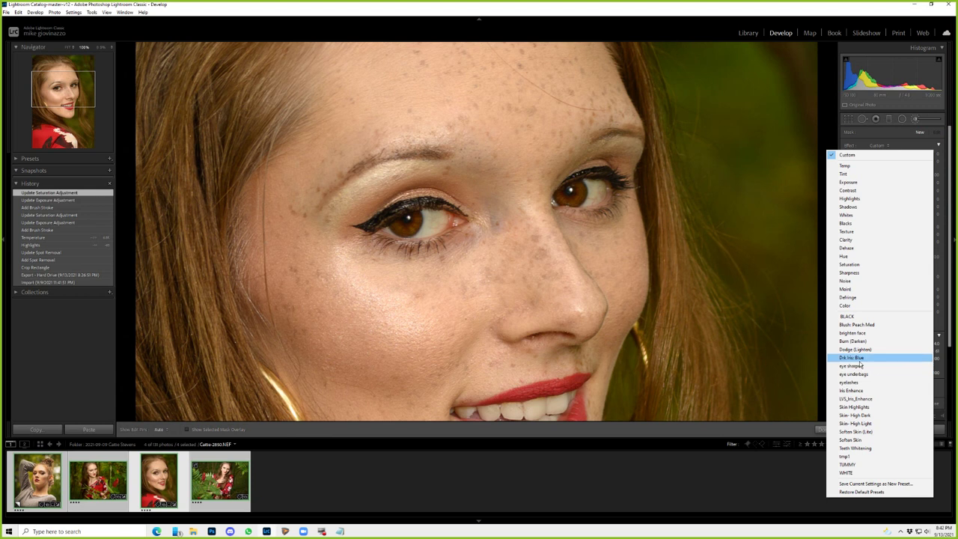
pyautogui.click(853, 357)
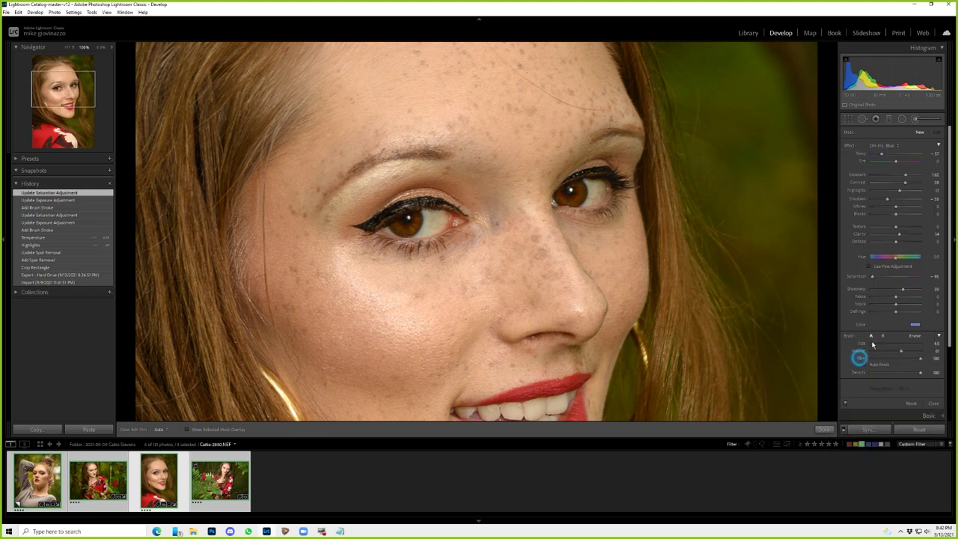
pyautogui.click(872, 344)
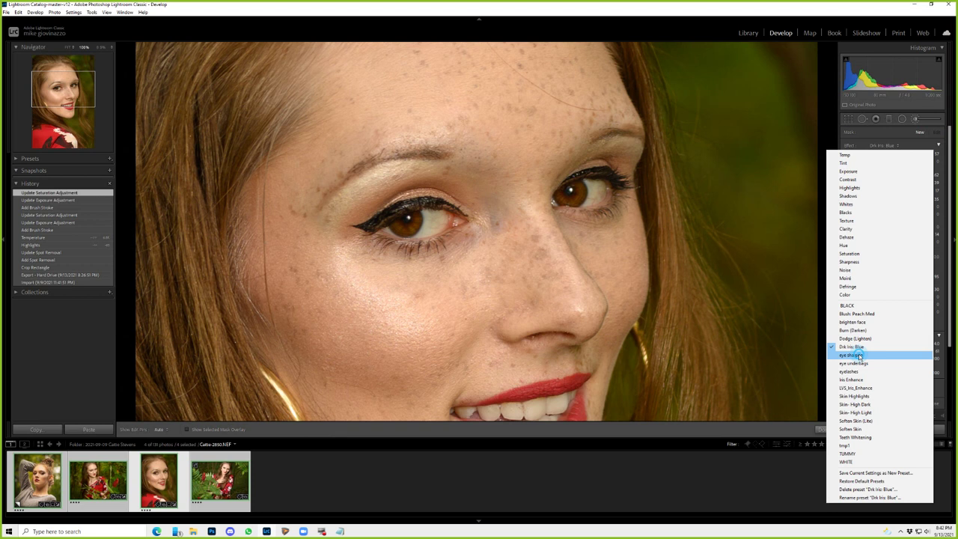
pyautogui.click(859, 355)
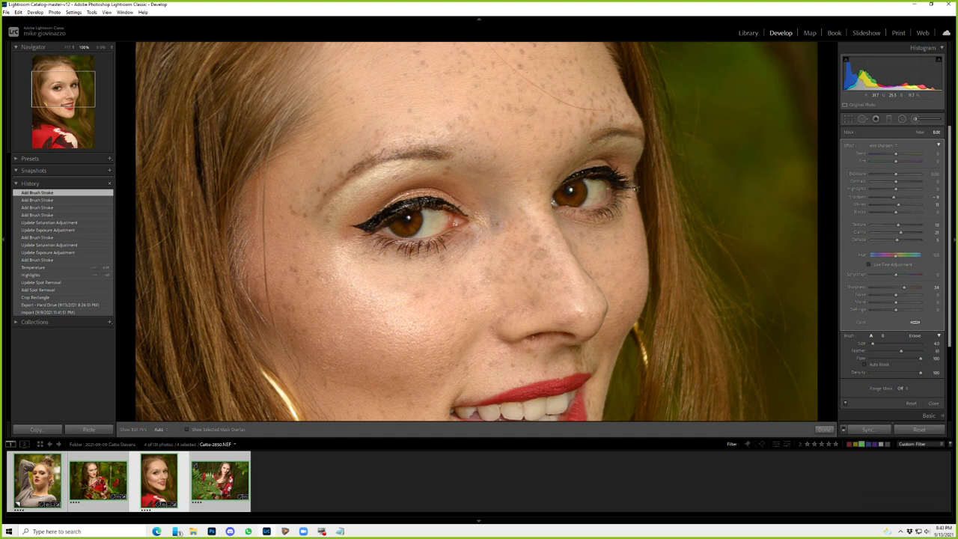
# - Set the eye sharpen effect amount to about 22 and brush sharpness to 22
pyautogui.click(938, 144)
pyautogui.moveTo(885, 154); pyautogui.dragTo(843, 158)
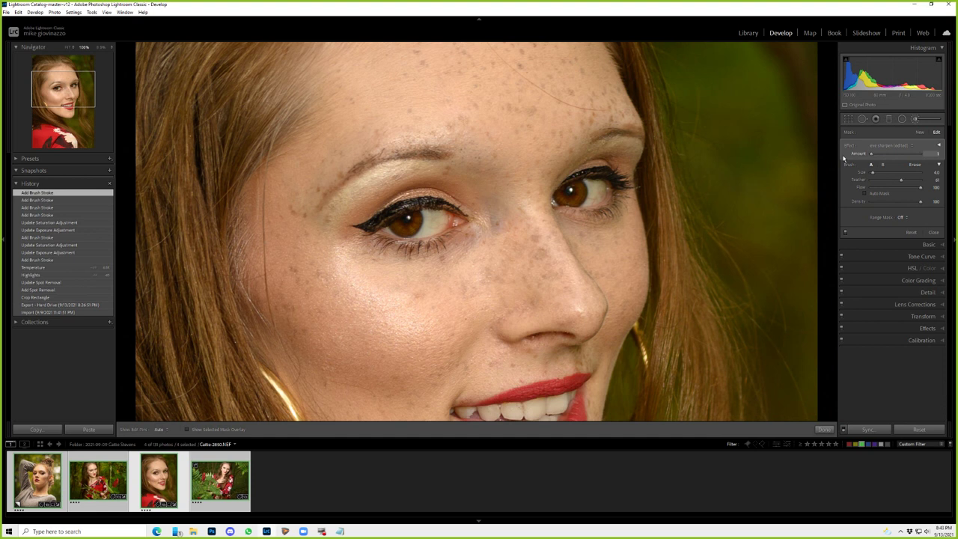
pyautogui.moveTo(843, 157); pyautogui.dragTo(882, 155)
pyautogui.click(937, 145)
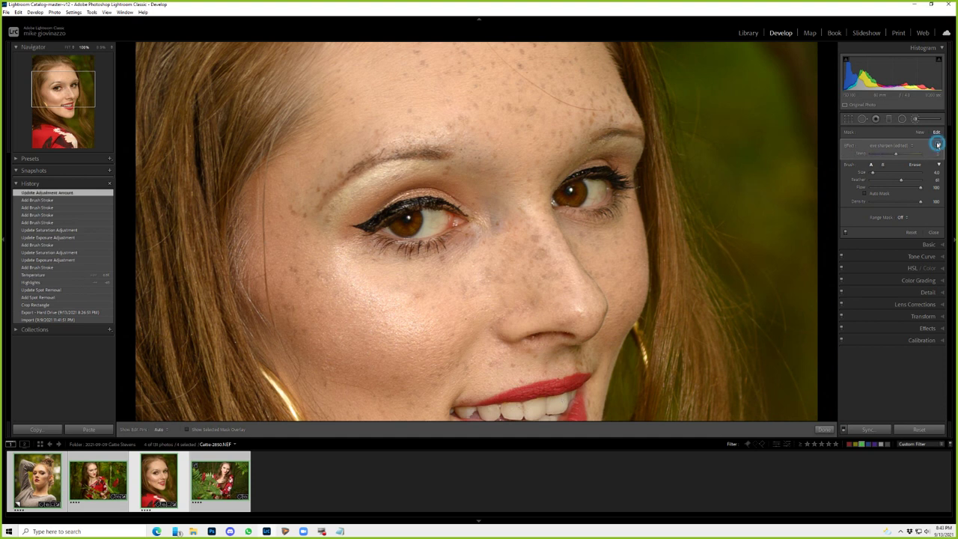
pyautogui.click(937, 144)
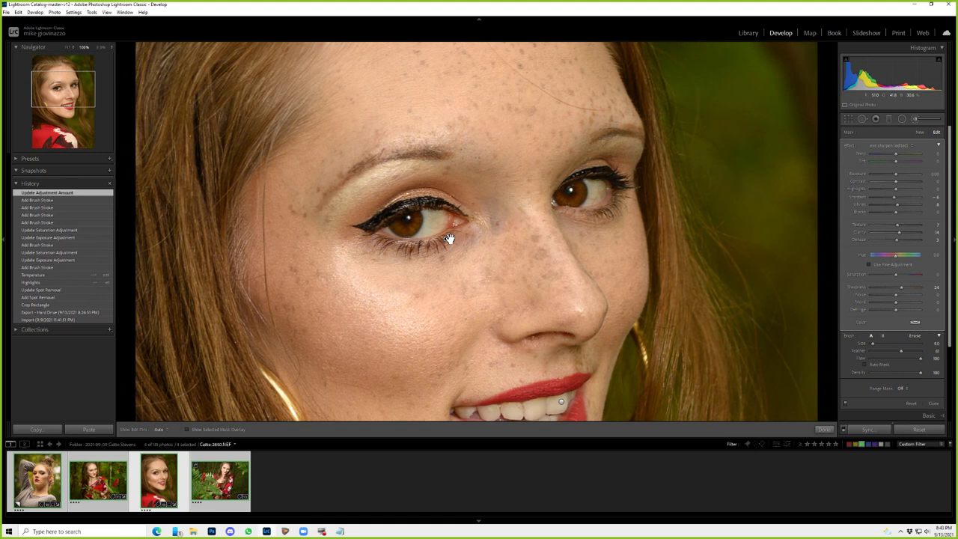
pyautogui.moveTo(449, 238); pyautogui.dragTo(445, 239)
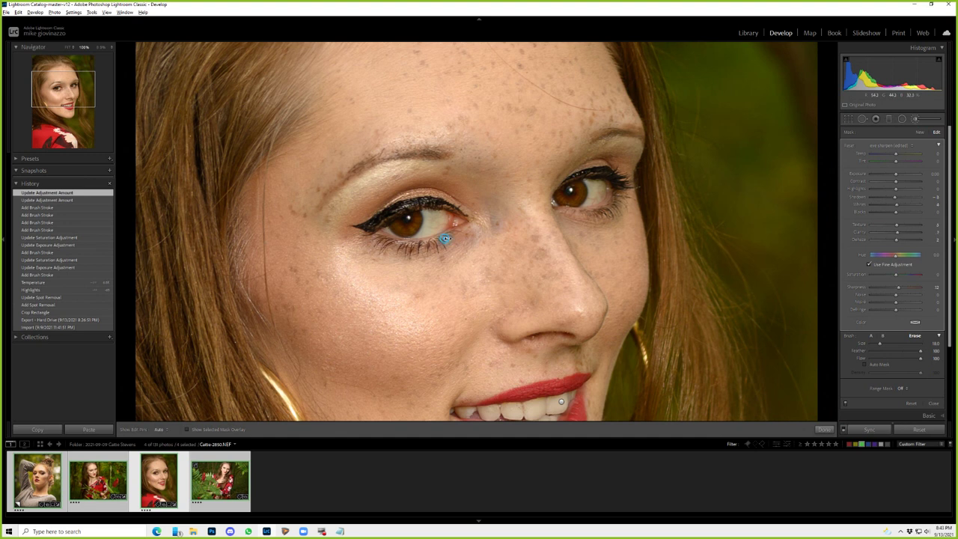
# - Select the teeth adjustment pin for further editing
pyautogui.click(444, 238)
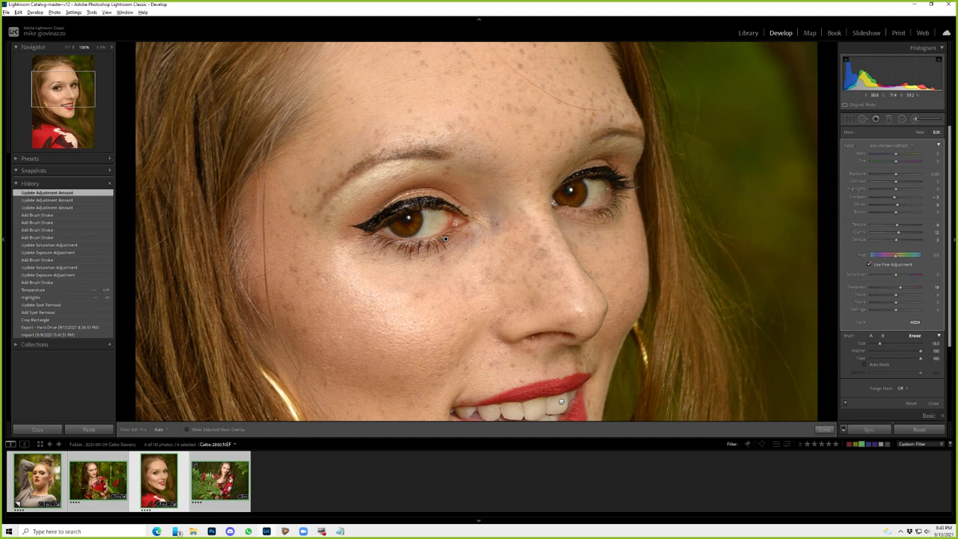
pyautogui.scroll(-3, 562, 324)
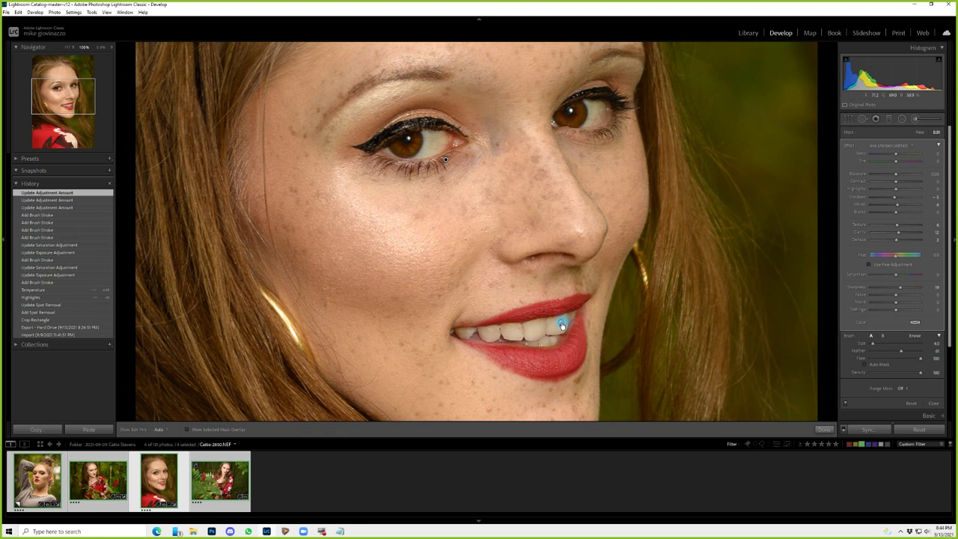
pyautogui.click(562, 324)
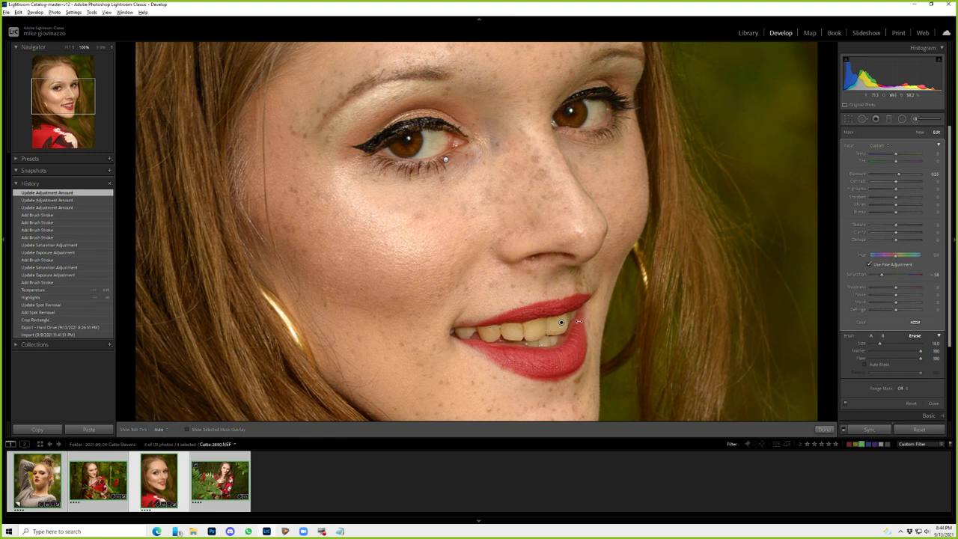
# - Boost the teeth whitening, then erase eye-mask spill at the right eye's outer corner using a green overlay
pyautogui.moveTo(579, 322); pyautogui.dragTo(591, 321)
pyautogui.click(445, 159)
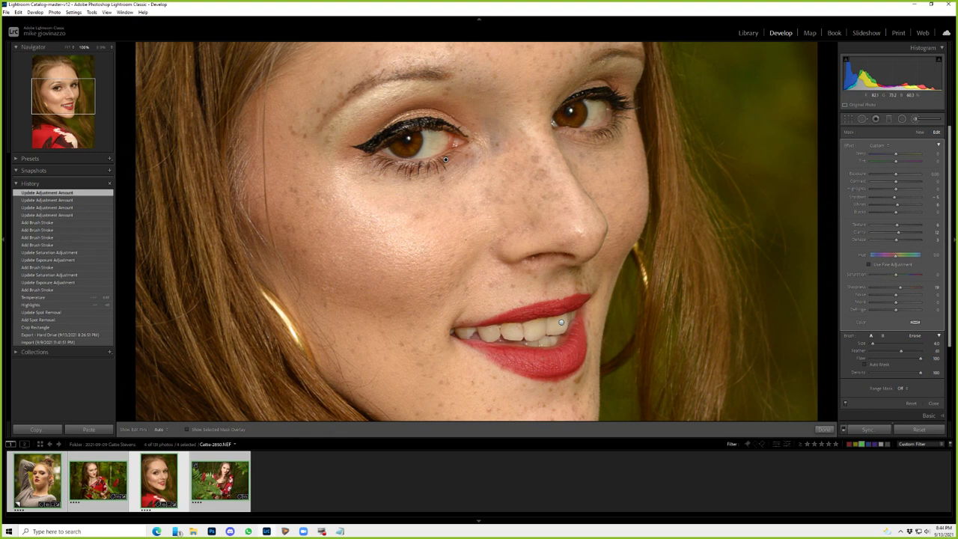
pyautogui.press('o')
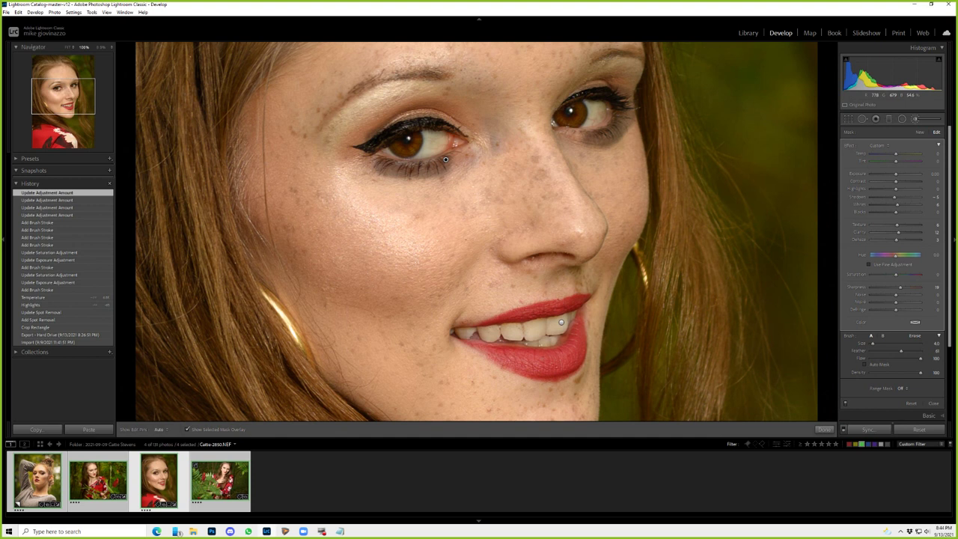
pyautogui.hotkey('shift', 'o')
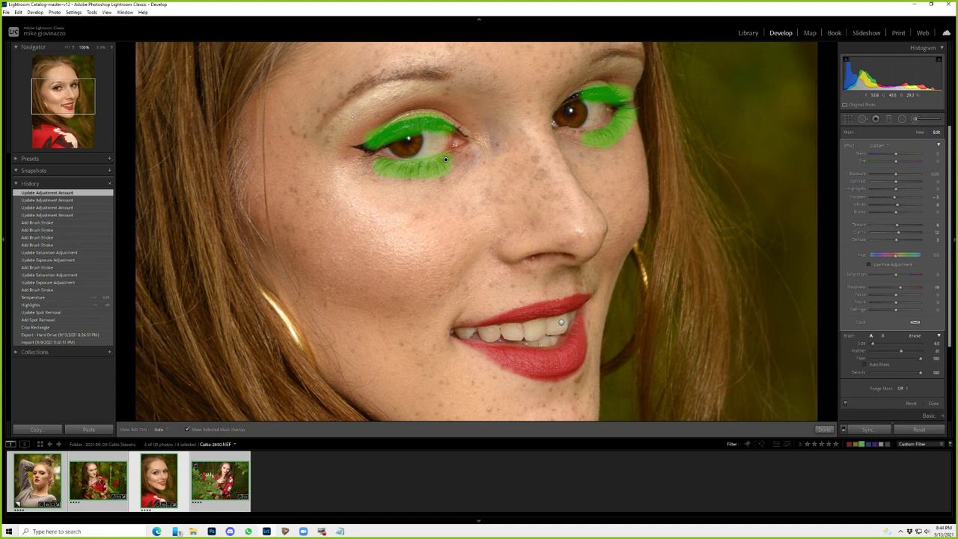
pyautogui.moveTo(612, 94); pyautogui.dragTo(629, 90)
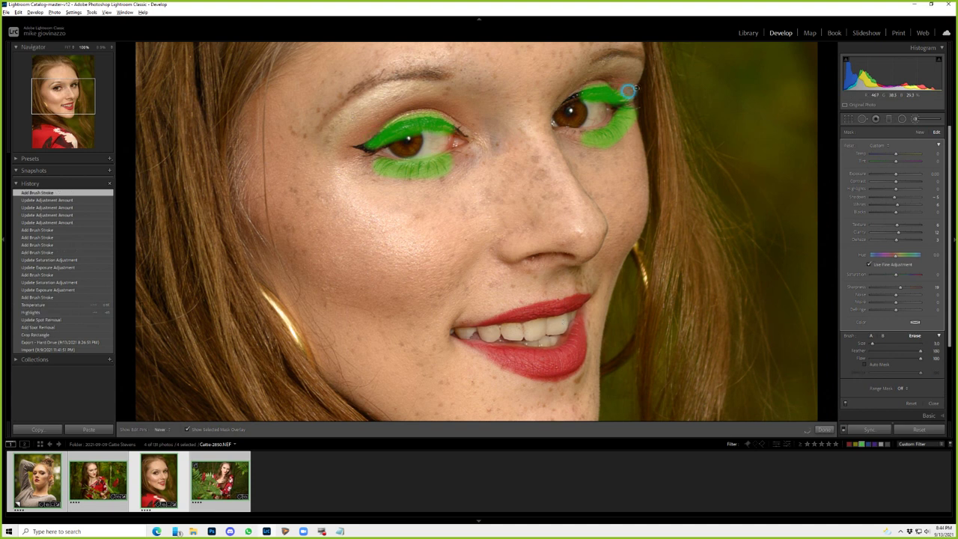
pyautogui.click(628, 91)
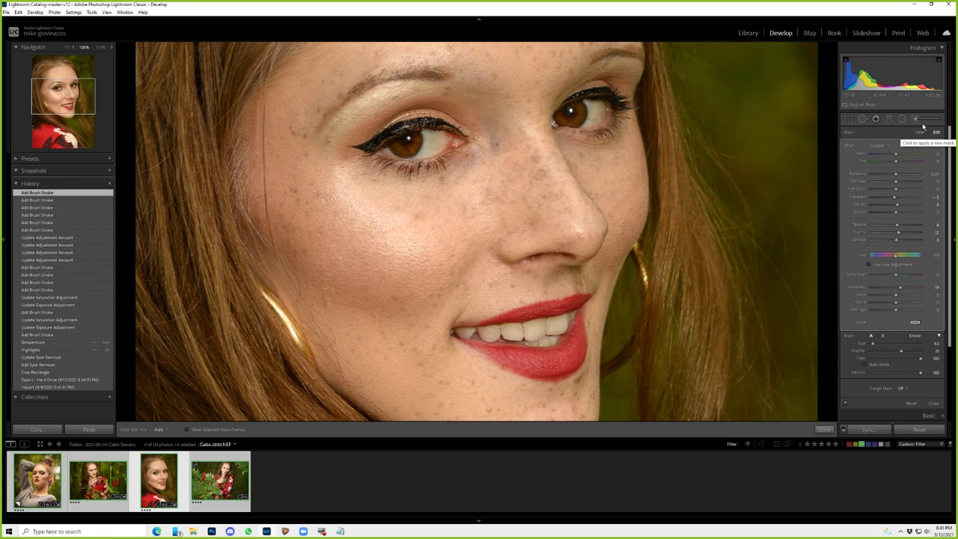
# - Paint a new Teeth Whitening brush adjustment (exposure 0.40, saturation -60) and fit the view
pyautogui.click(923, 125)
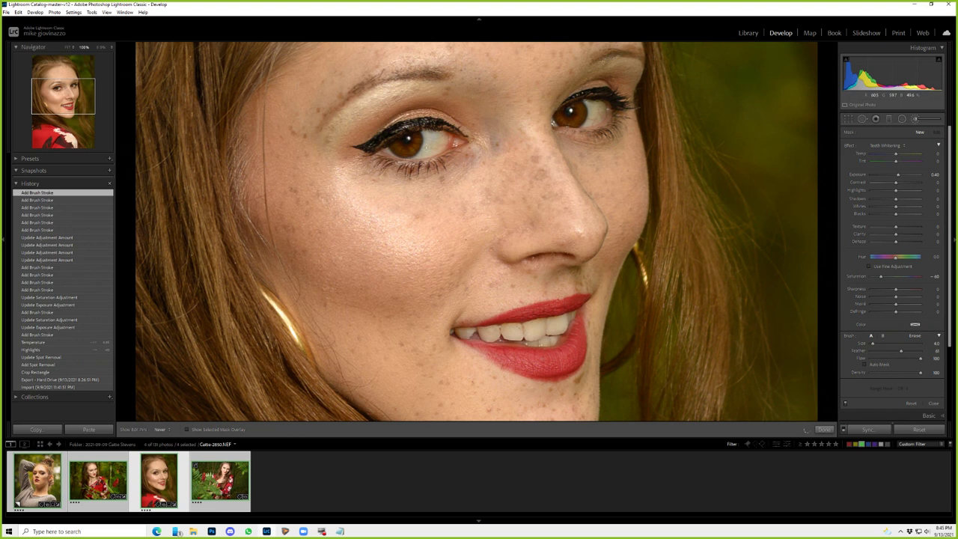
pyautogui.press('z')
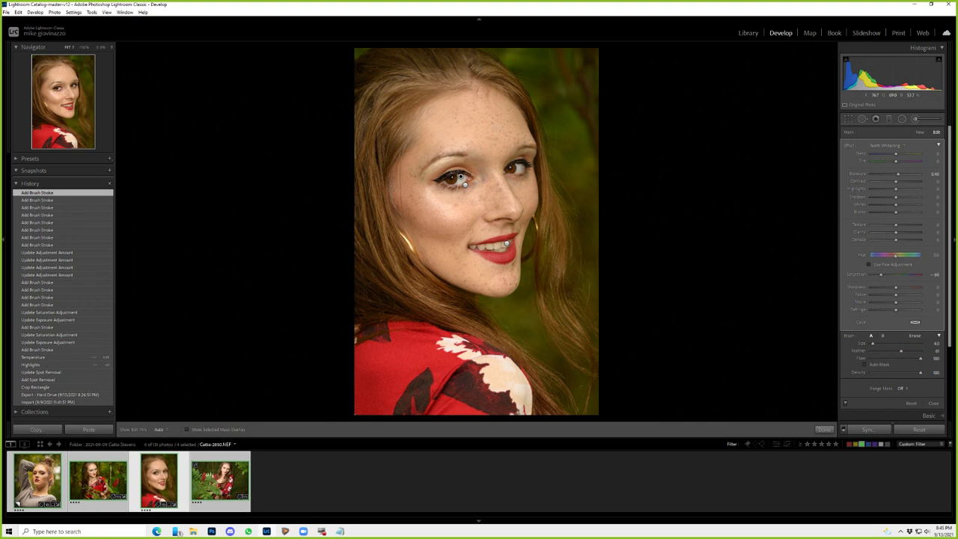
# - Zoom to 100% on the forehead and choose Spot Removal, toggling Clone then back to Heal
pyautogui.press('z')
pyautogui.click(862, 119)
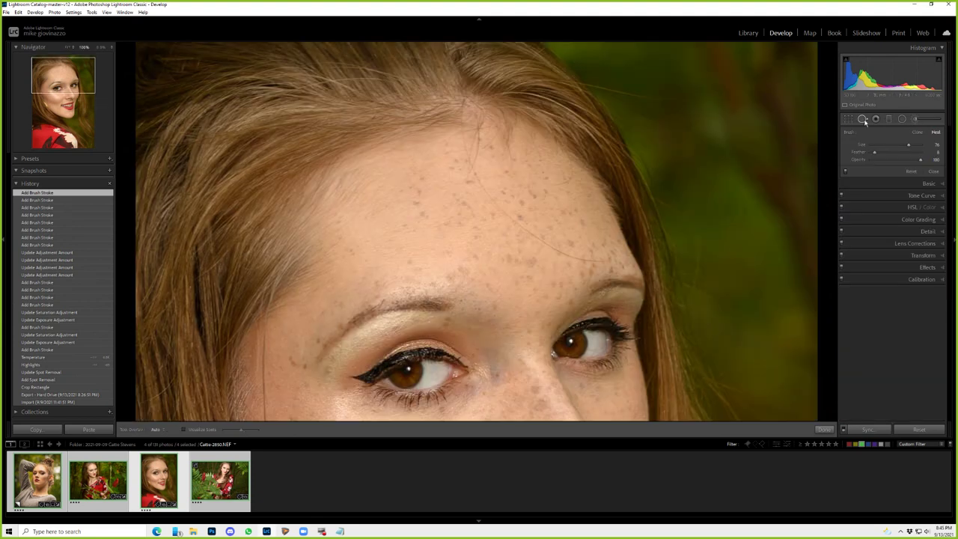
pyautogui.click(918, 132)
pyautogui.click(935, 133)
# - Paint a trial patch that copies the left eye onto the forehead, then delete it
pyautogui.click(602, 243)
pyautogui.moveTo(448, 359); pyautogui.dragTo(415, 358)
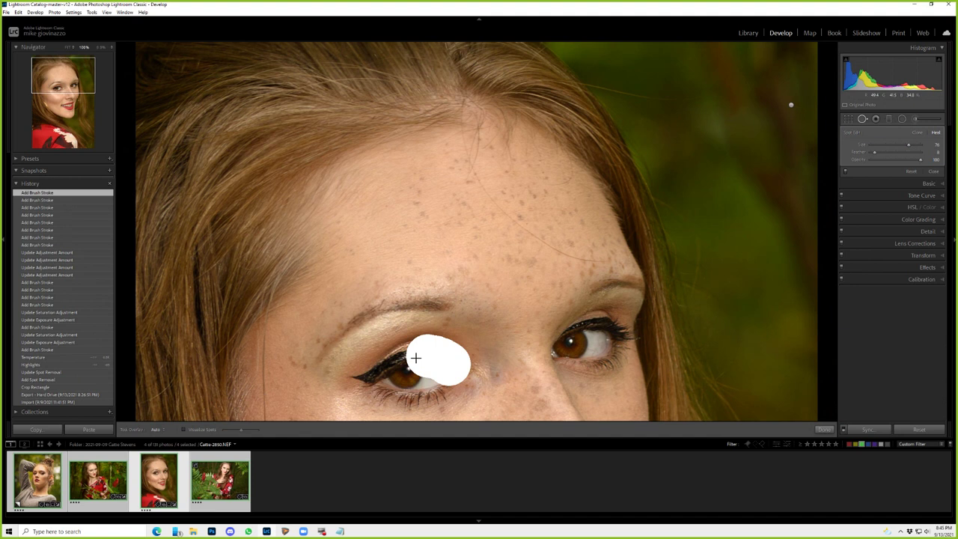
pyautogui.moveTo(415, 358)
pyautogui.mouseDown()
pyautogui.moveTo(423, 381)
pyautogui.moveTo(417, 367)
pyautogui.mouseUp()
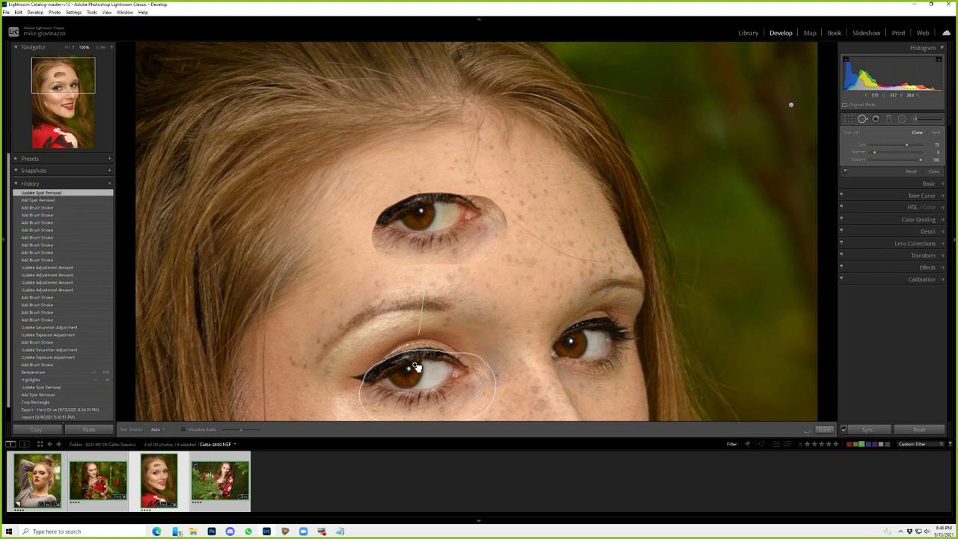
pyautogui.click(935, 132)
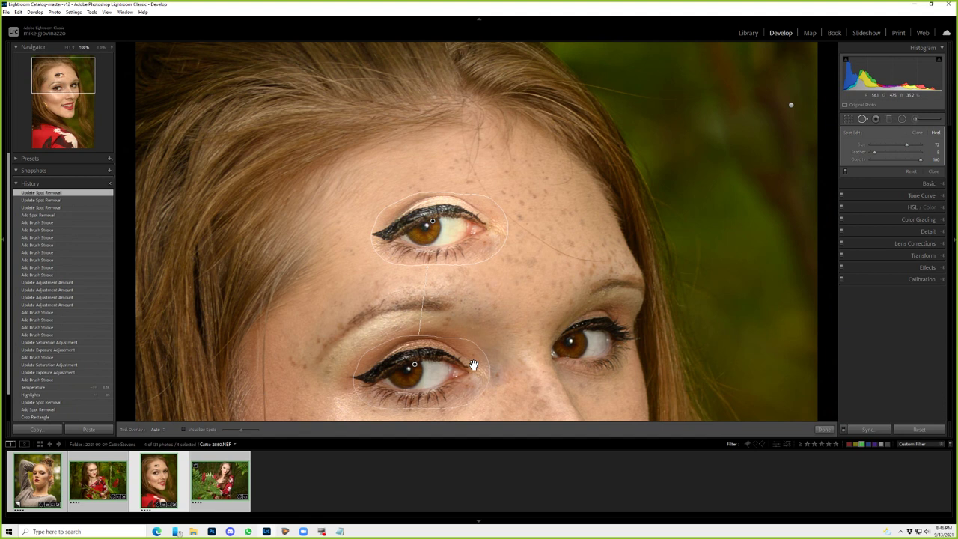
pyautogui.press('Delete')
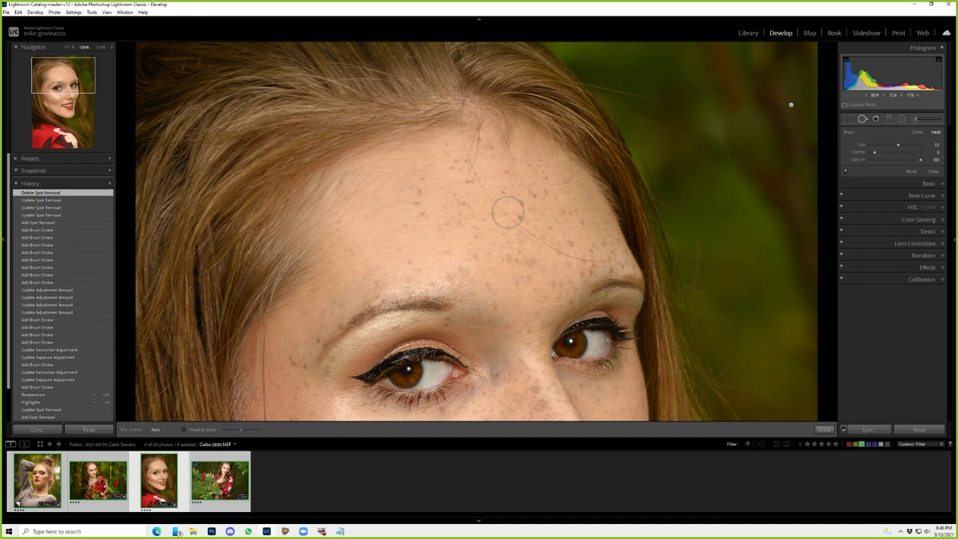
# - Undo the two demo spot fixes and heal the stray hair across the forehead
pyautogui.hotkey('ctrl', 'z')
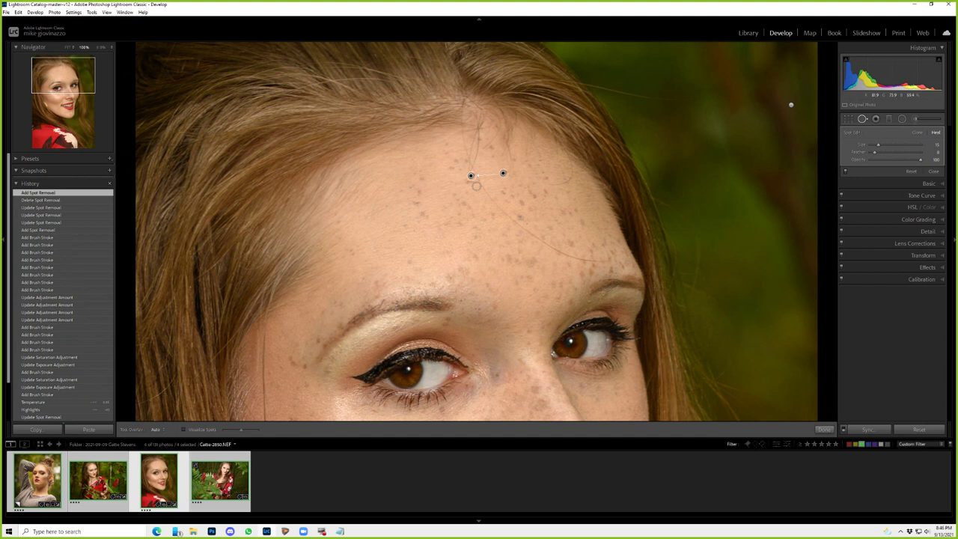
pyautogui.hotkey('ctrl', 'z')
pyautogui.moveTo(476, 177); pyautogui.dragTo(523, 228)
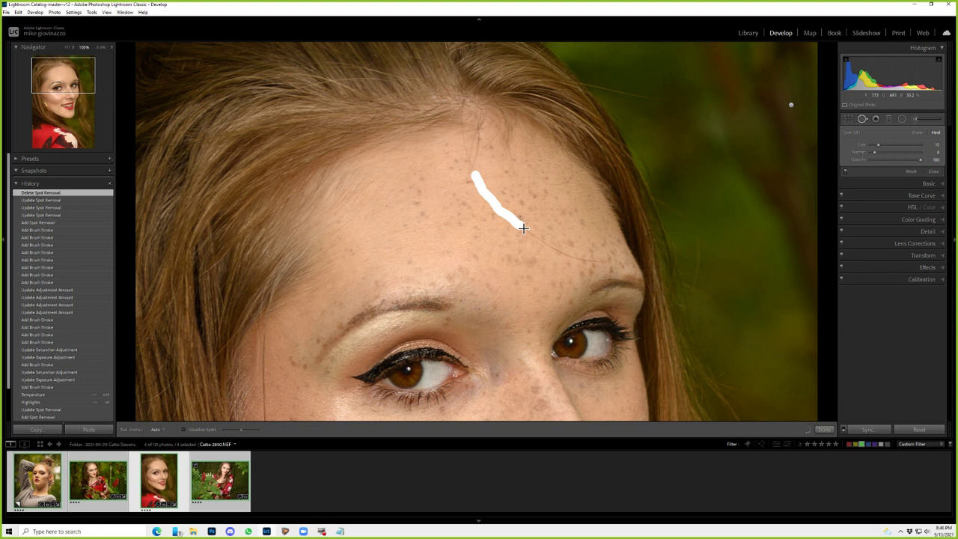
pyautogui.moveTo(523, 228); pyautogui.dragTo(523, 229)
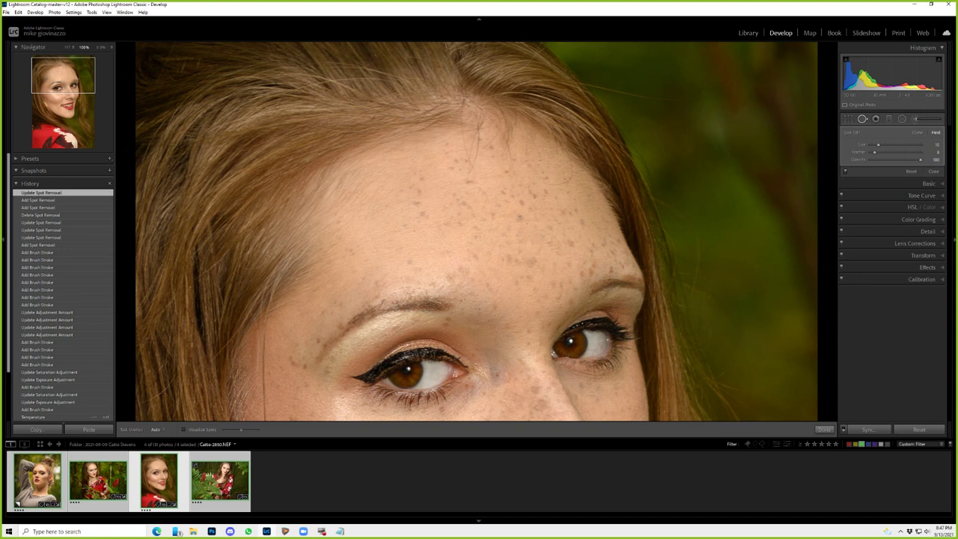
pyautogui.scroll(-3, 263, 181)
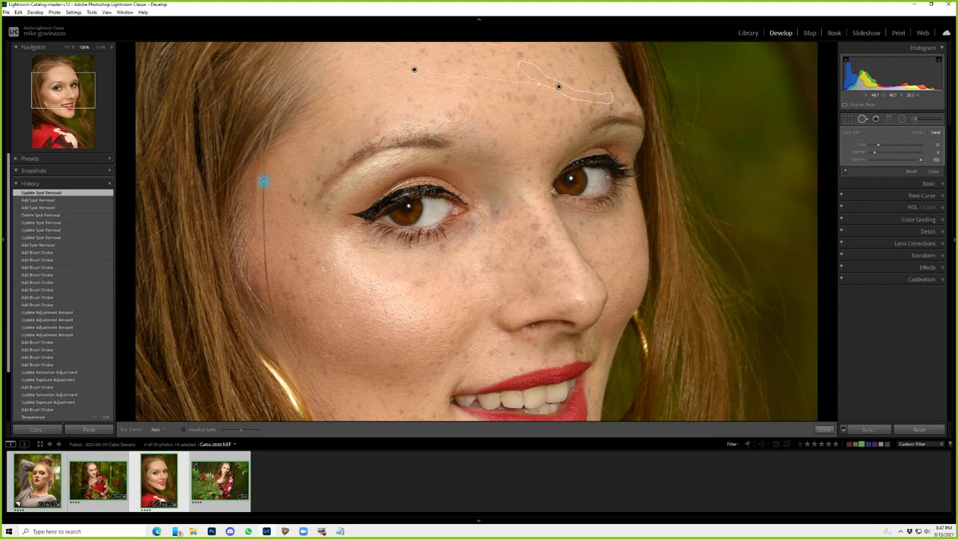
# - Heal stray hairs by the temple and cheek, set tool overlays to Auto, and reselect Teeth Whitening brush
pyautogui.moveTo(263, 181); pyautogui.dragTo(261, 229)
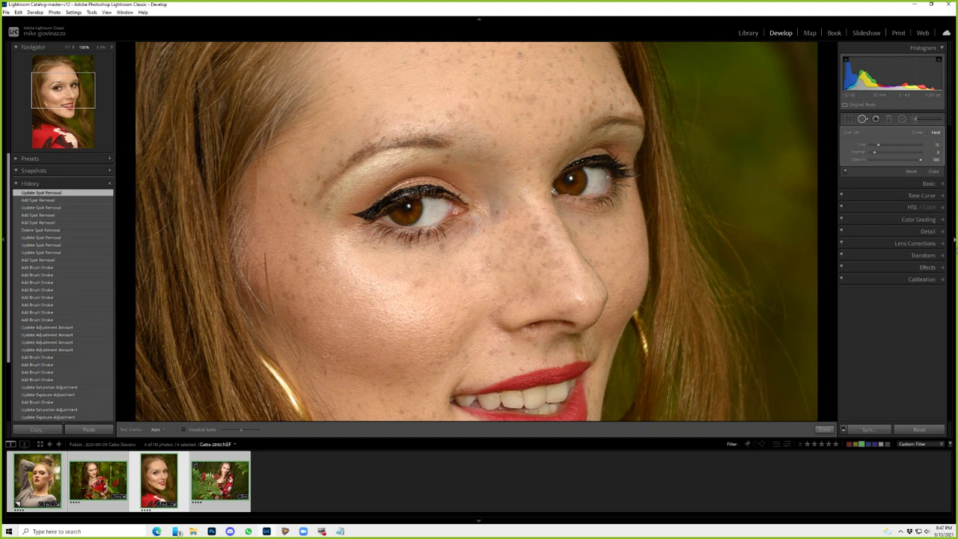
pyautogui.click(155, 429)
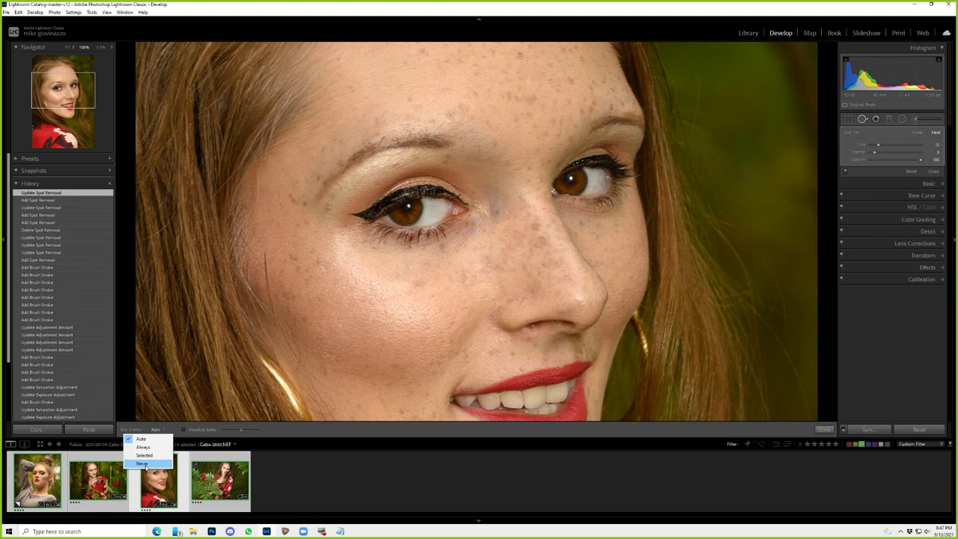
pyautogui.click(267, 278)
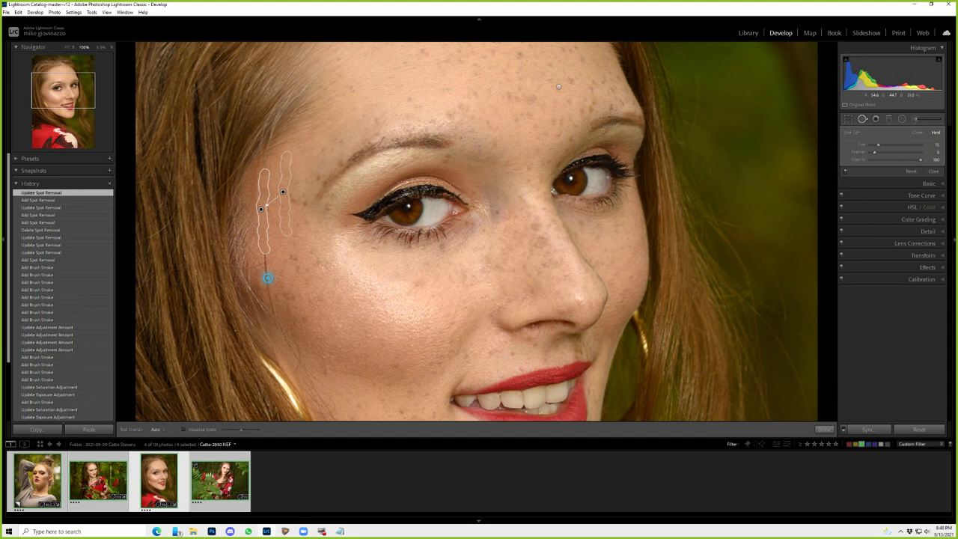
pyautogui.moveTo(267, 258); pyautogui.dragTo(269, 306)
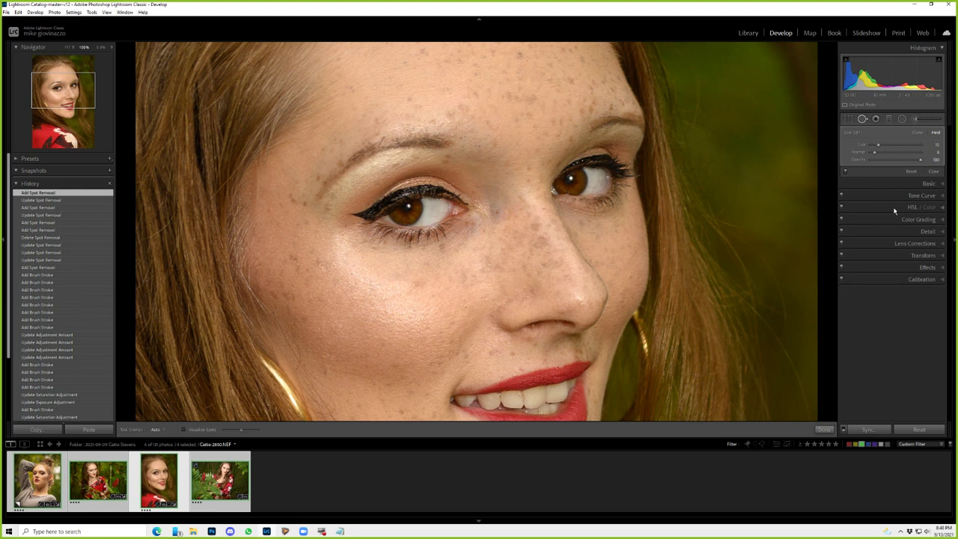
pyautogui.press('k')
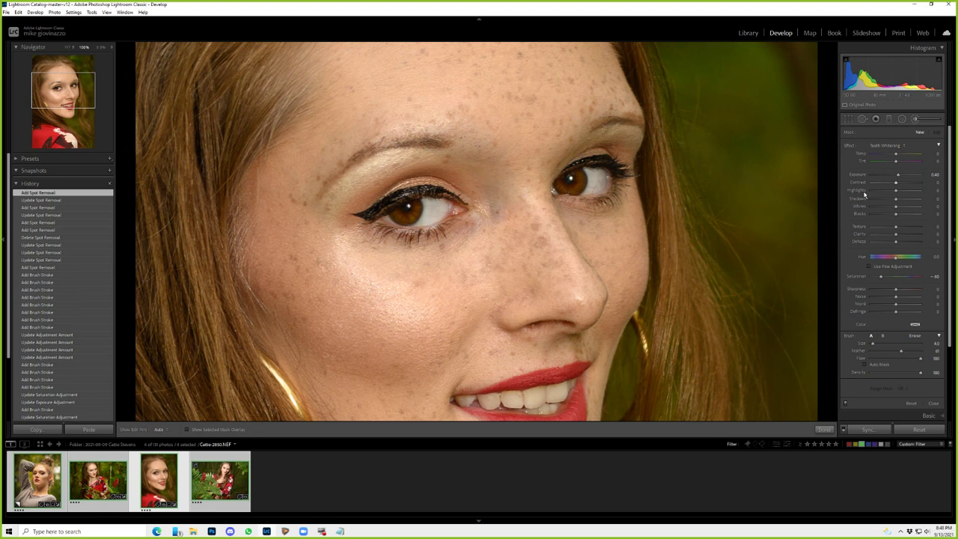
pyautogui.press('z')
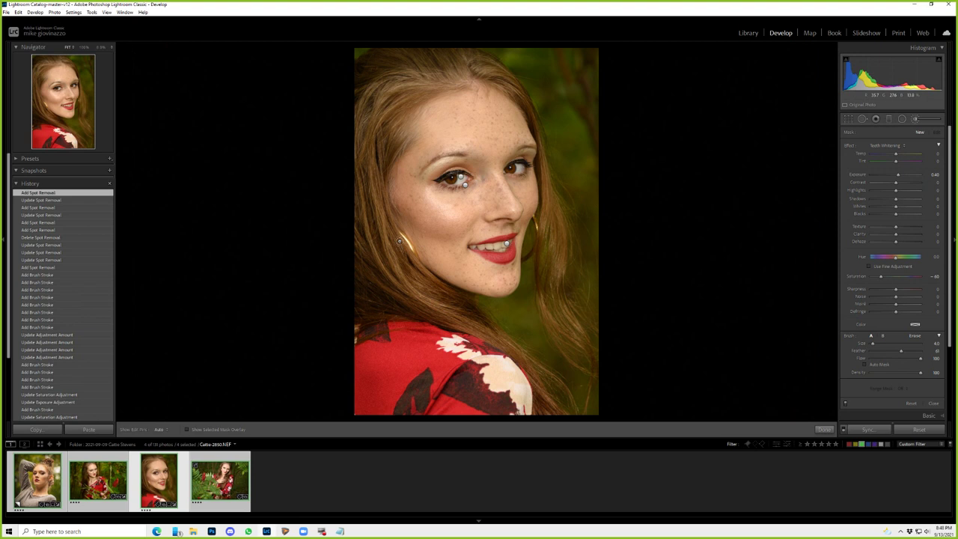
# - Heal the gold earring in the hair by her cheek, moving the source to cleaner hair
pyautogui.press('q')
pyautogui.press('z')
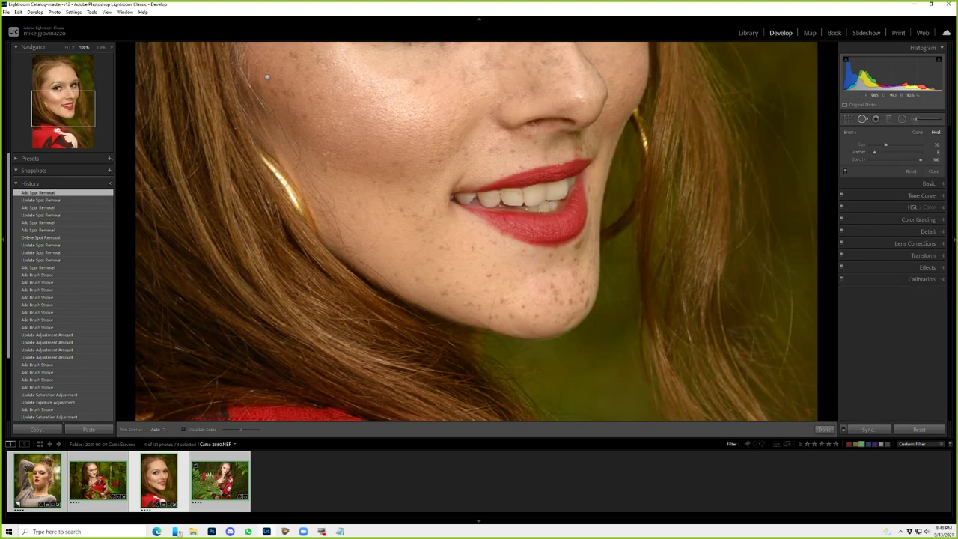
pyautogui.moveTo(257, 155); pyautogui.dragTo(300, 222)
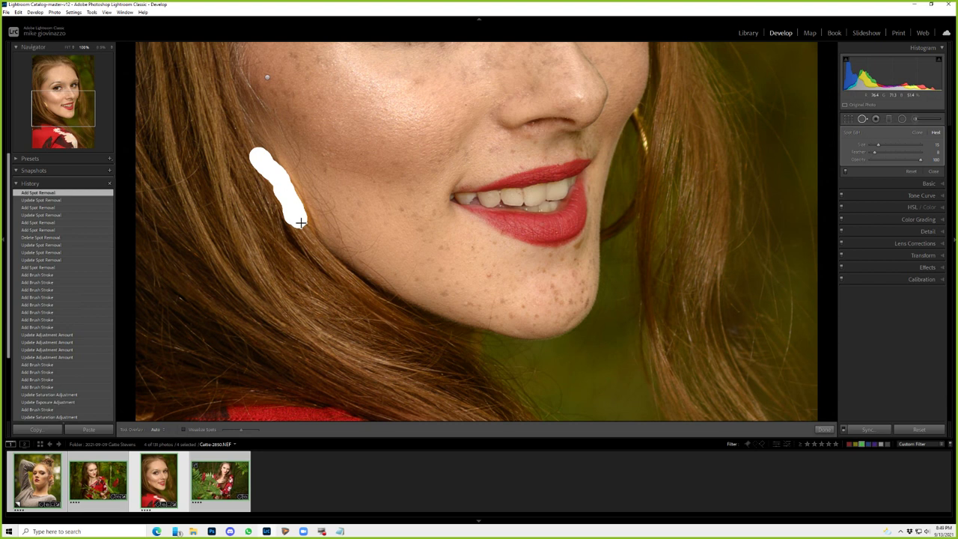
pyautogui.moveTo(300, 222); pyautogui.dragTo(300, 222)
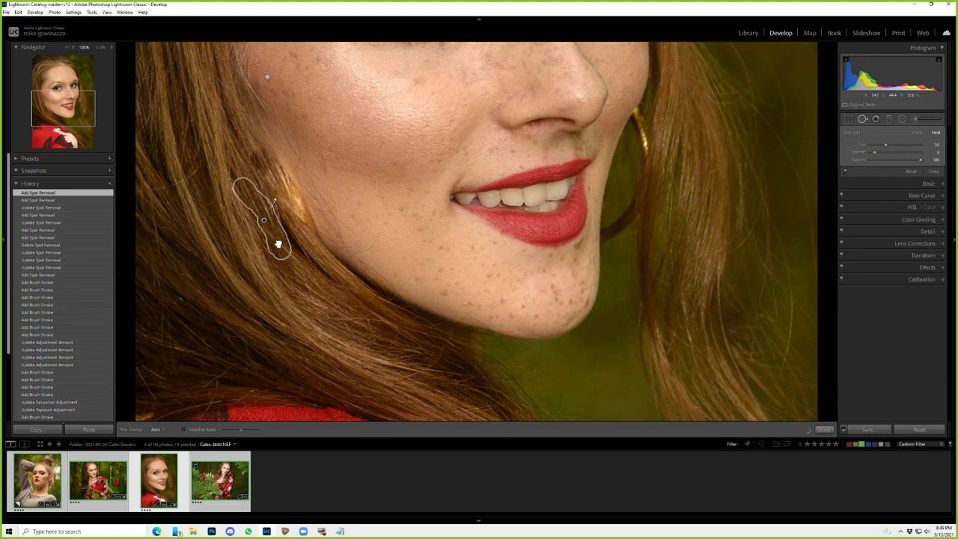
pyautogui.moveTo(277, 244); pyautogui.dragTo(283, 239)
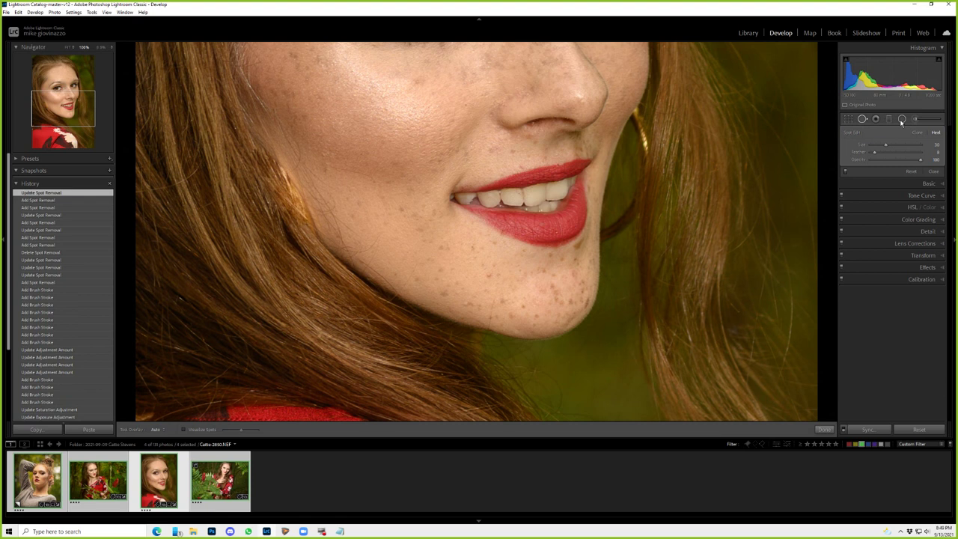
# - Add a radial filter slightly darkening the hair left of her face, then open the second portrait
pyautogui.click(901, 120)
pyautogui.moveTo(275, 183); pyautogui.dragTo(224, 212)
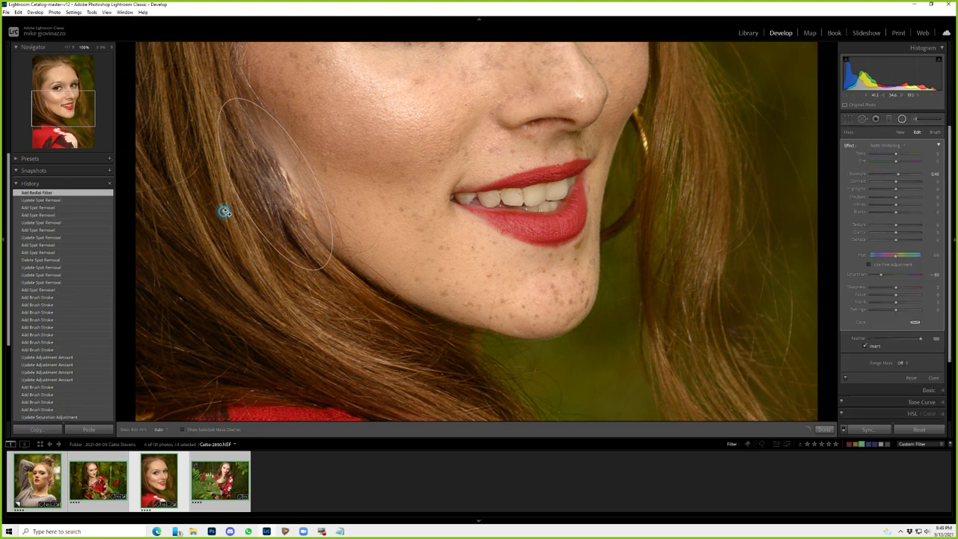
pyautogui.click(224, 211)
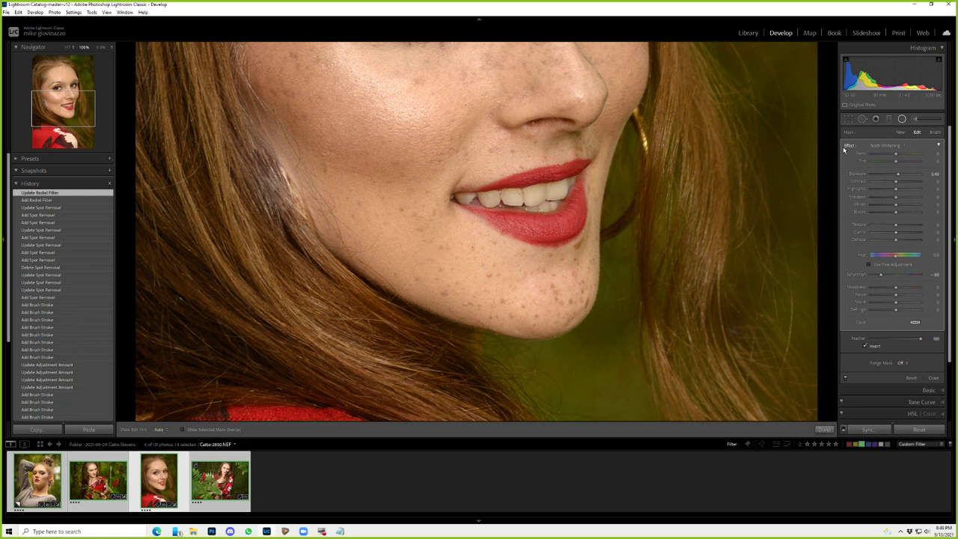
pyautogui.moveTo(897, 174); pyautogui.dragTo(897, 177)
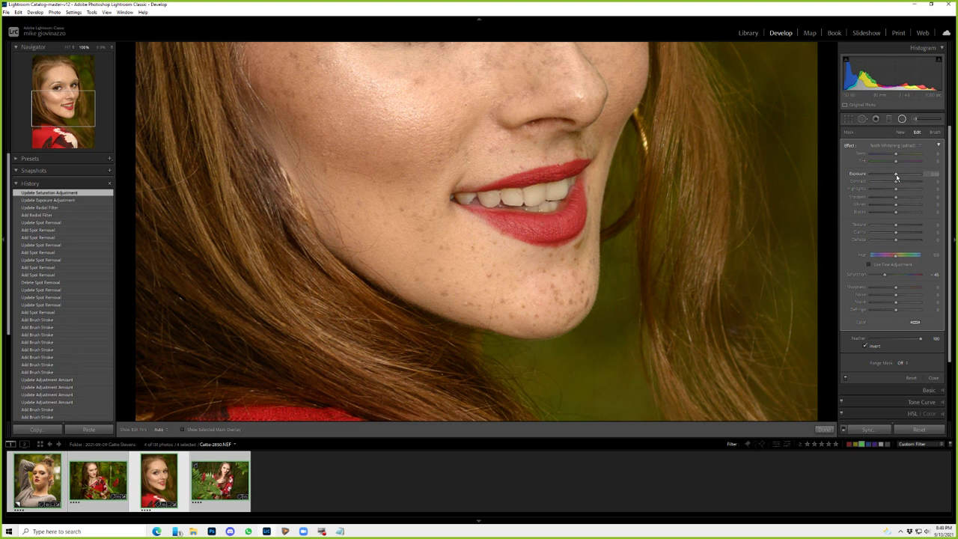
pyautogui.moveTo(897, 177); pyautogui.dragTo(891, 175)
pyautogui.press('z')
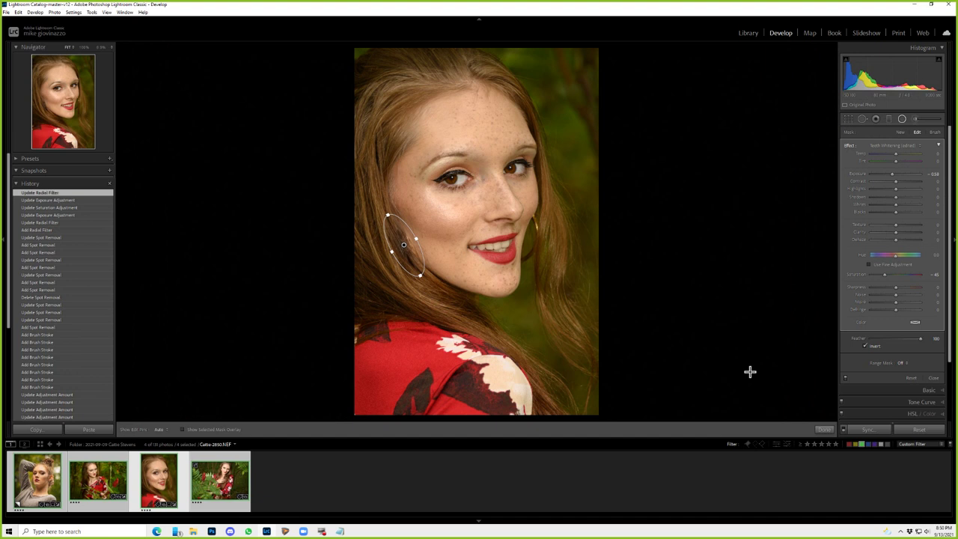
pyautogui.click(95, 474)
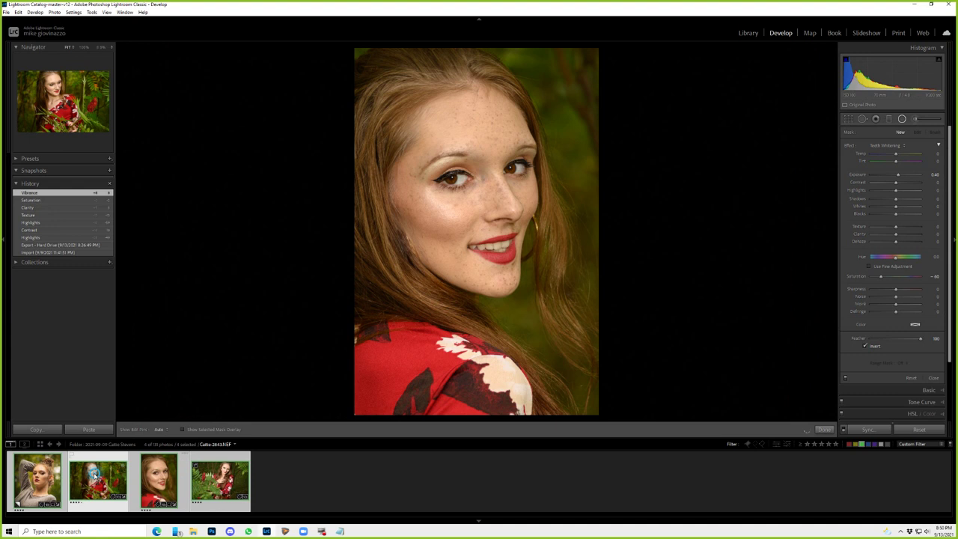
# - Open the fourth portrait at 100%, heal the under-eye shadow from the cheek, and fade it to 75 opacity
pyautogui.click(220, 479)
pyautogui.click(513, 172)
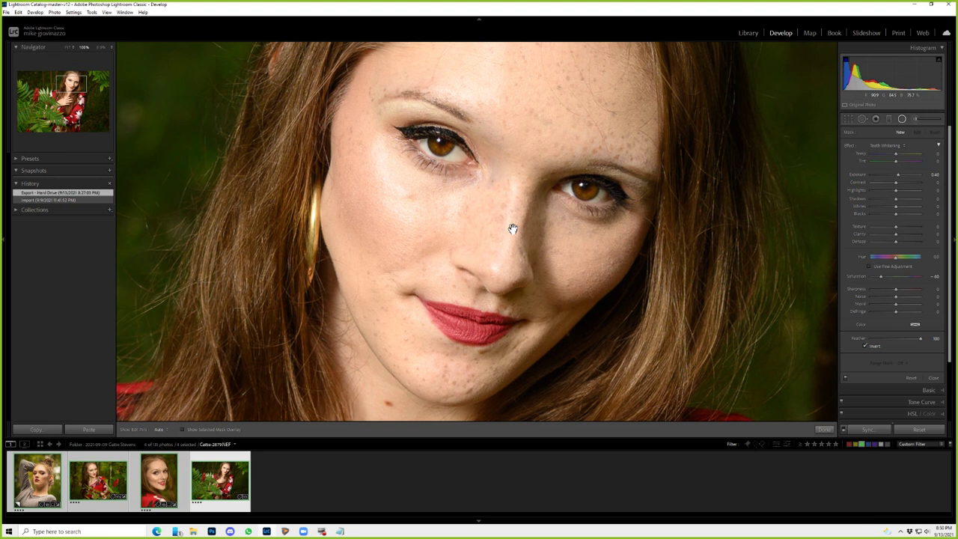
pyautogui.press('q')
pyautogui.moveTo(479, 183); pyautogui.dragTo(419, 186)
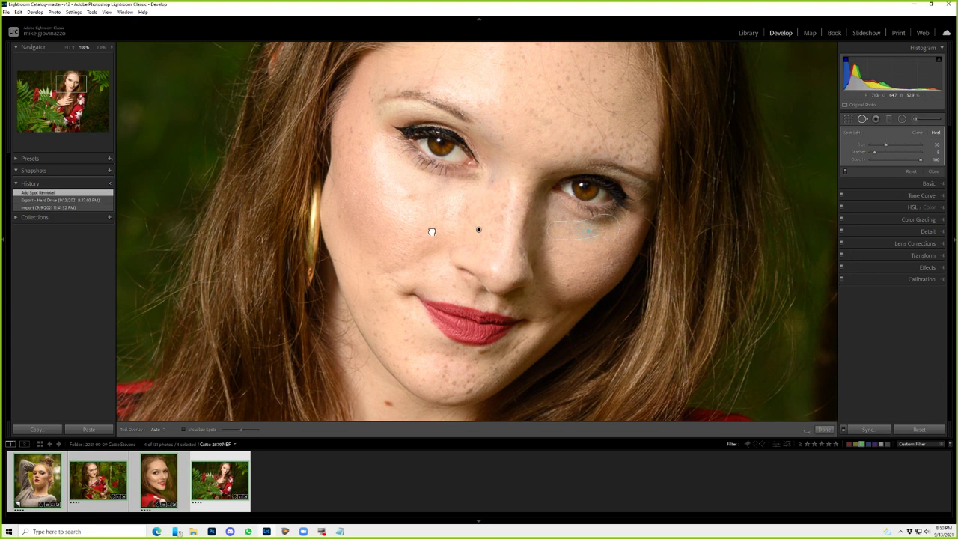
pyautogui.moveTo(431, 232); pyautogui.dragTo(415, 228)
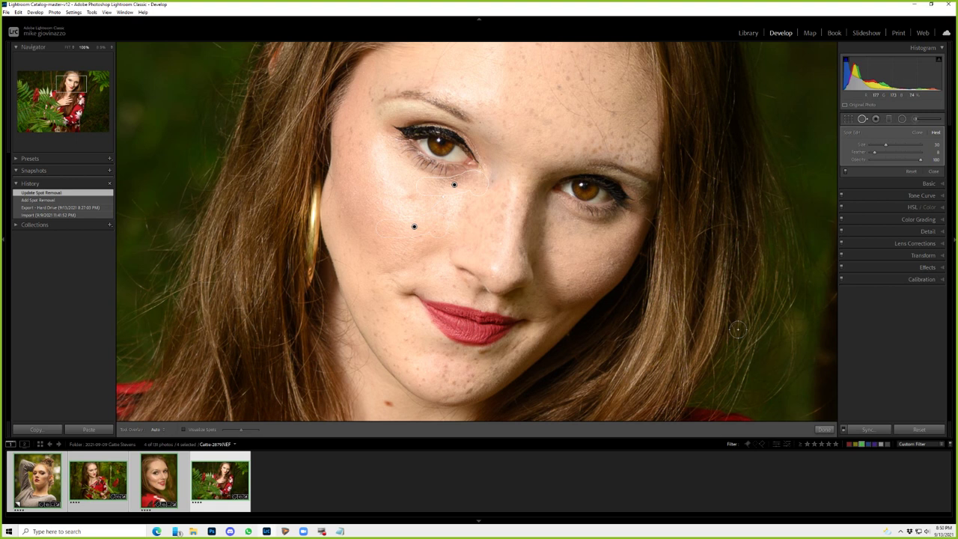
pyautogui.moveTo(920, 160); pyautogui.dragTo(903, 164)
# - Fade the under-eye heal to about 52 opacity and heal a blemish on the lower face
pyautogui.moveTo(903, 164); pyautogui.dragTo(897, 160)
pyautogui.moveTo(392, 420); pyautogui.dragTo(412, 338)
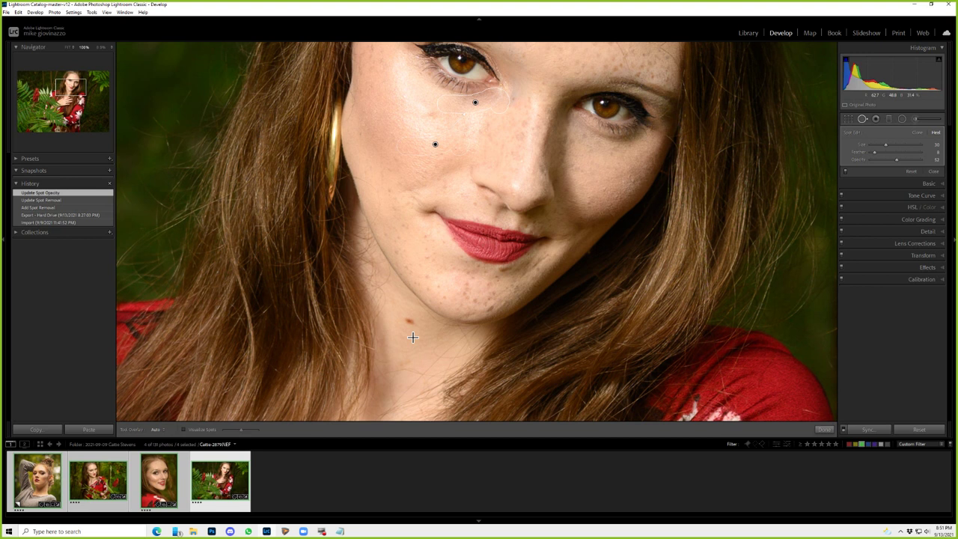
pyautogui.click(412, 337)
pyautogui.moveTo(386, 145); pyautogui.dragTo(372, 185)
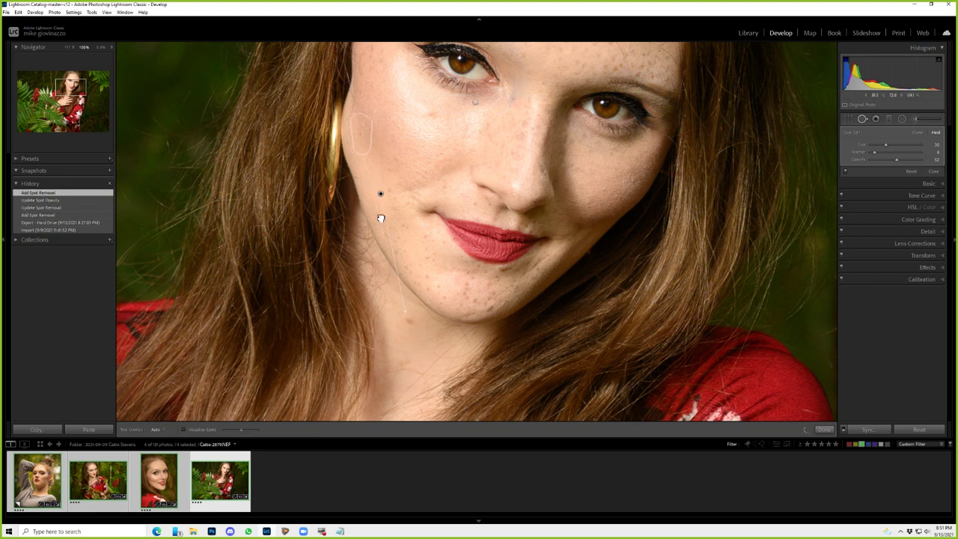
# - Heal a long chin mark at about 19 opacity and a mark on the red dress
pyautogui.moveTo(381, 218); pyautogui.dragTo(405, 363)
pyautogui.moveTo(896, 159); pyautogui.dragTo(881, 166)
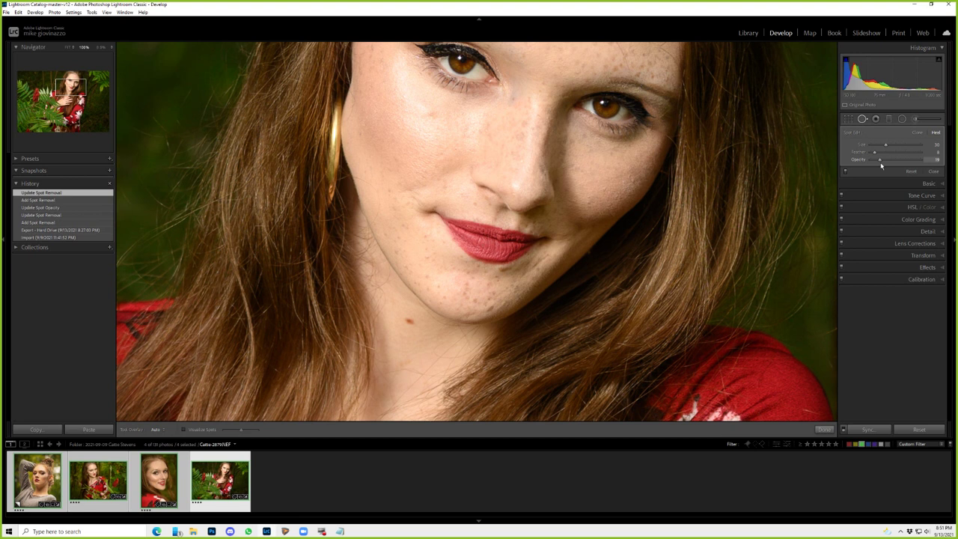
pyautogui.click(881, 166)
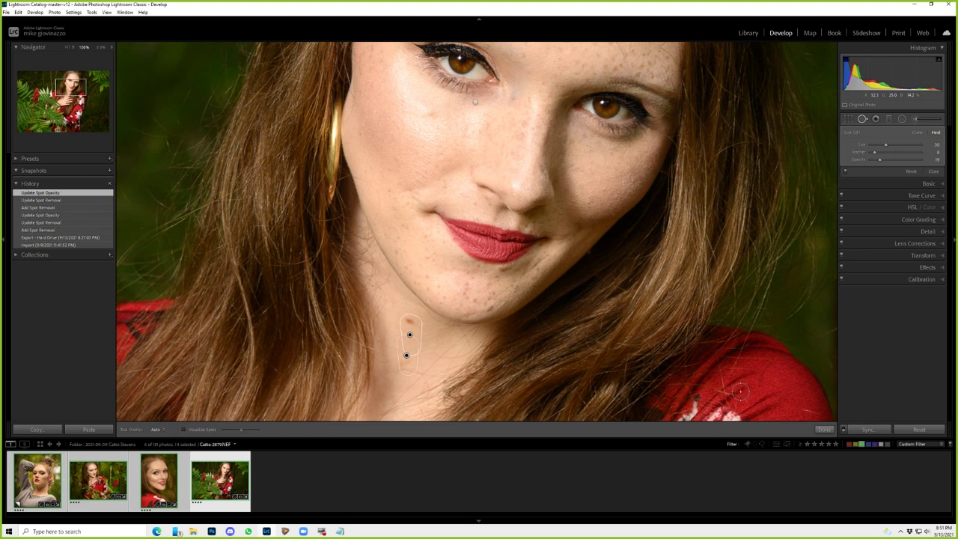
pyautogui.click(739, 390)
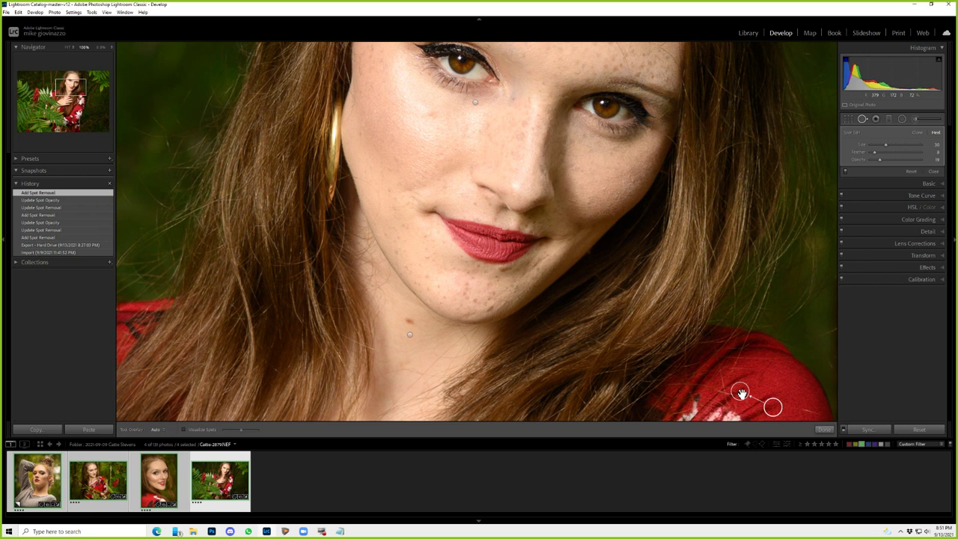
pyautogui.press('z')
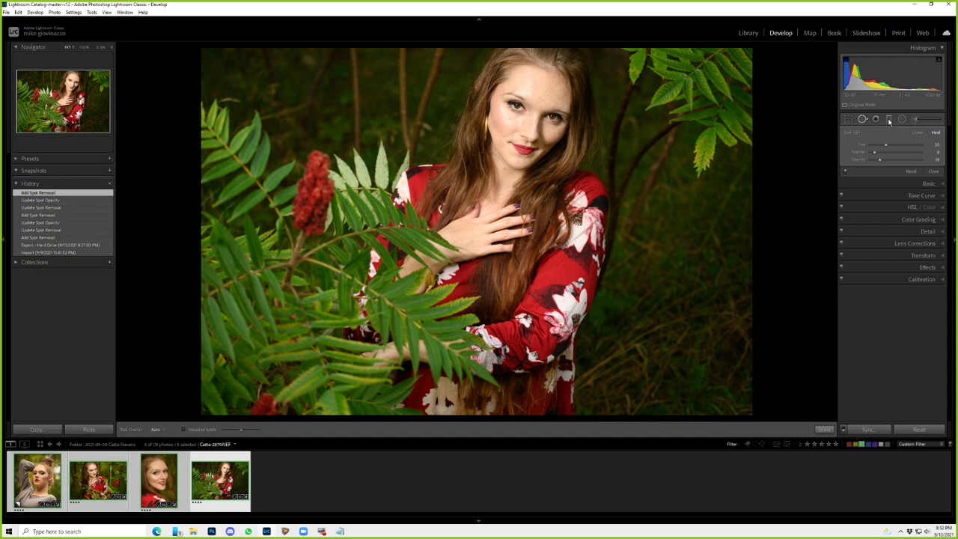
# - Draw a diagonal graduated filter across the left side, resetting exposure then darkening it slightly
pyautogui.click(889, 119)
pyautogui.moveTo(595, 66); pyautogui.dragTo(240, 339)
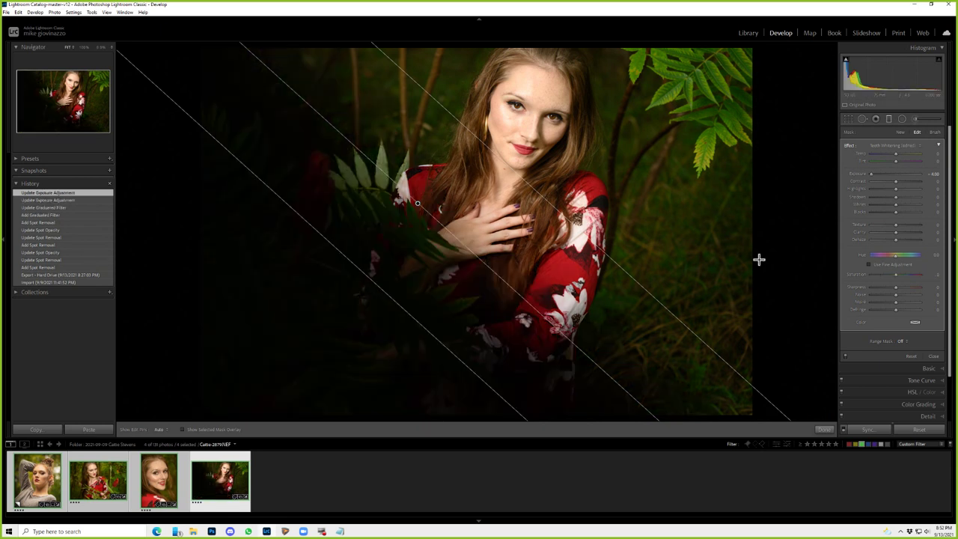
pyautogui.click(858, 174)
pyautogui.doubleClick(858, 174)
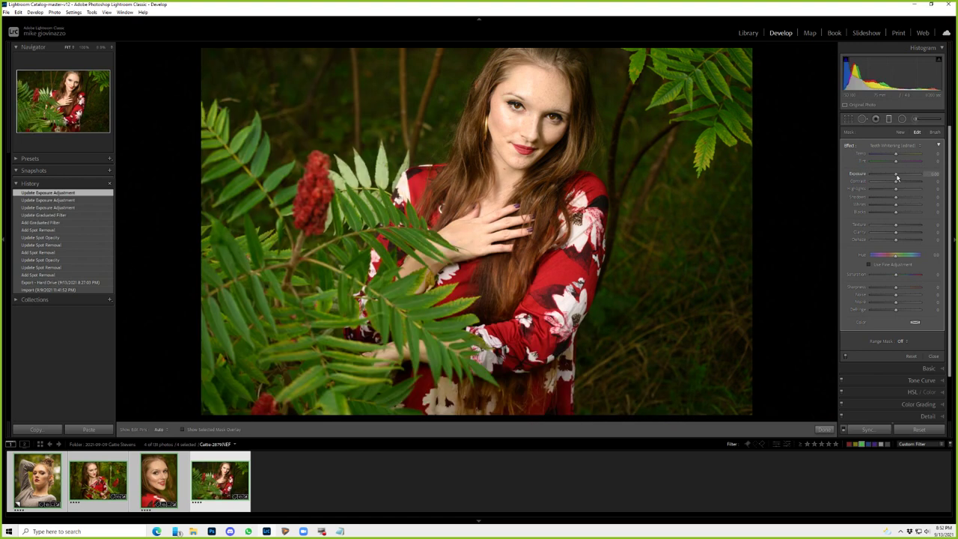
pyautogui.moveTo(897, 177); pyautogui.dragTo(893, 174)
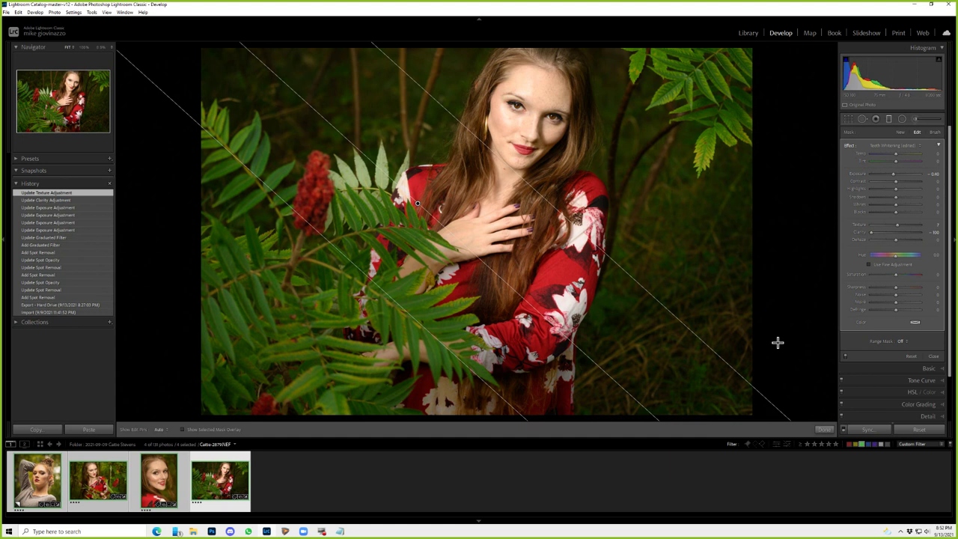
# - Add a radial filter over her hand and chest with warmer temperature, Clarity 16 and Texture -18
pyautogui.click(901, 120)
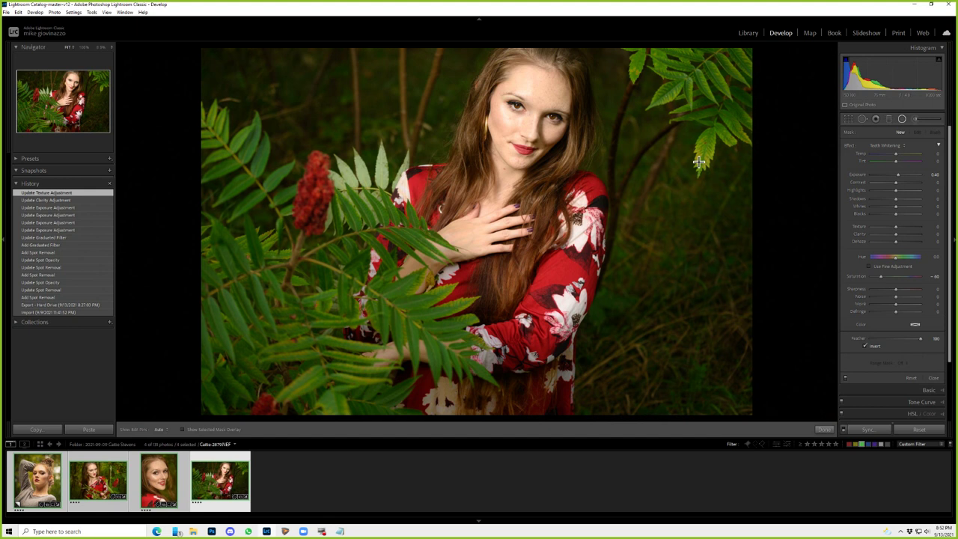
pyautogui.click(698, 162)
pyautogui.moveTo(896, 189); pyautogui.dragTo(891, 192)
pyautogui.moveTo(901, 154); pyautogui.dragTo(902, 155)
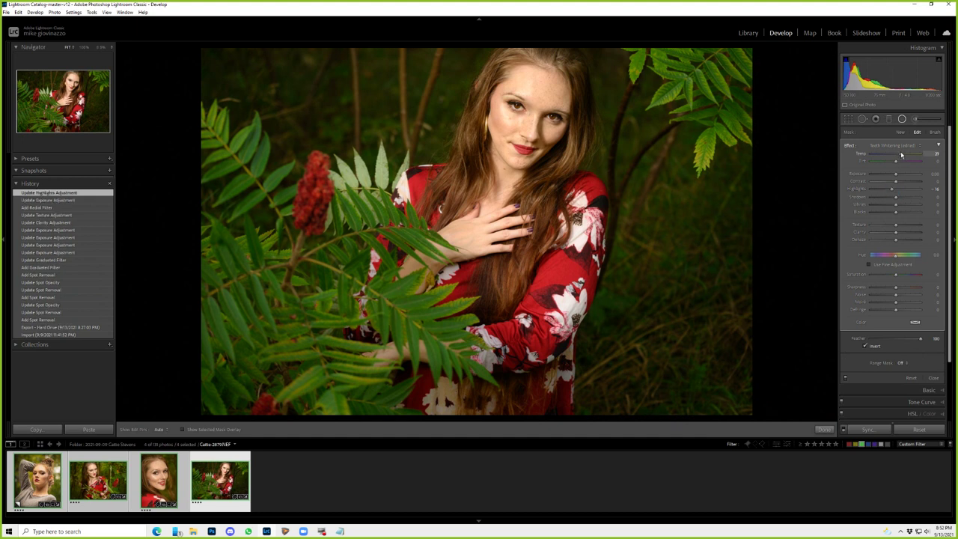
pyautogui.moveTo(901, 155); pyautogui.dragTo(899, 154)
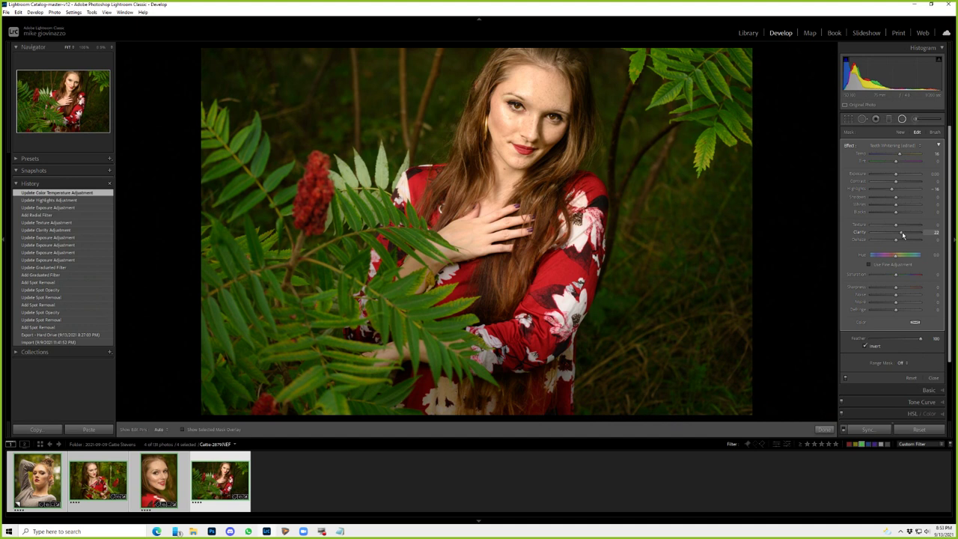
pyautogui.moveTo(901, 231); pyautogui.dragTo(900, 231)
pyautogui.moveTo(895, 224); pyautogui.dragTo(891, 223)
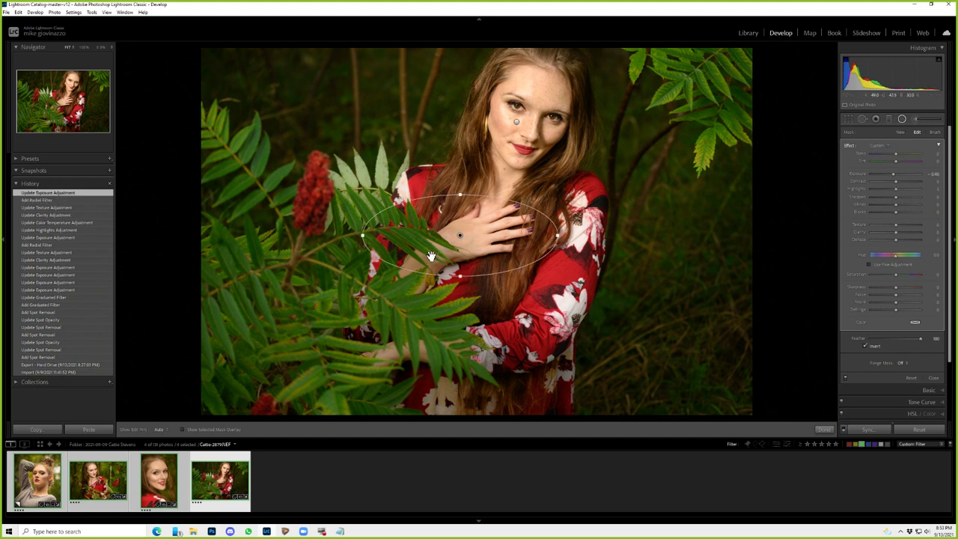
# - Nudge the hand filter right and add radial filters darkening the top-right and lower-right foliage
pyautogui.moveTo(459, 235); pyautogui.dragTo(477, 238)
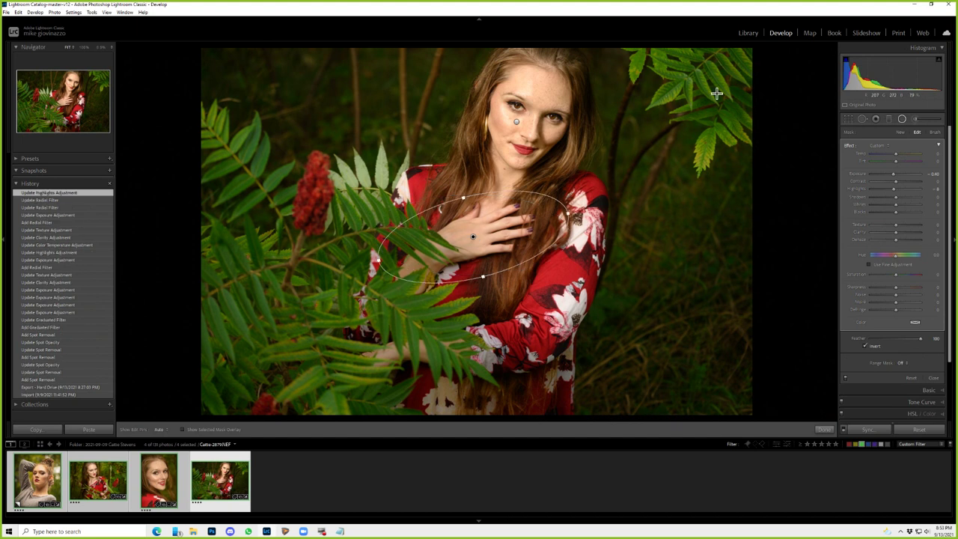
pyautogui.click(716, 92)
pyautogui.moveTo(892, 176); pyautogui.dragTo(890, 175)
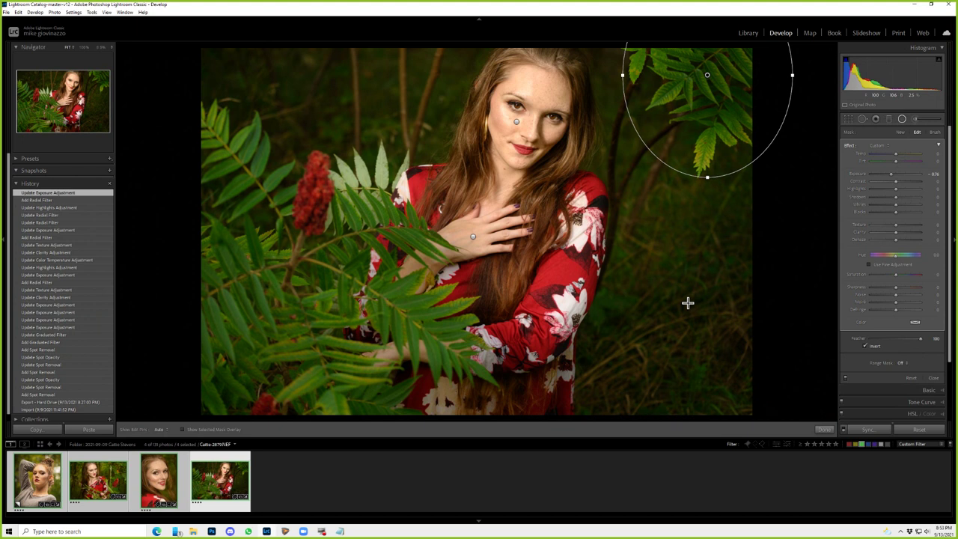
pyautogui.moveTo(658, 321); pyautogui.dragTo(745, 376)
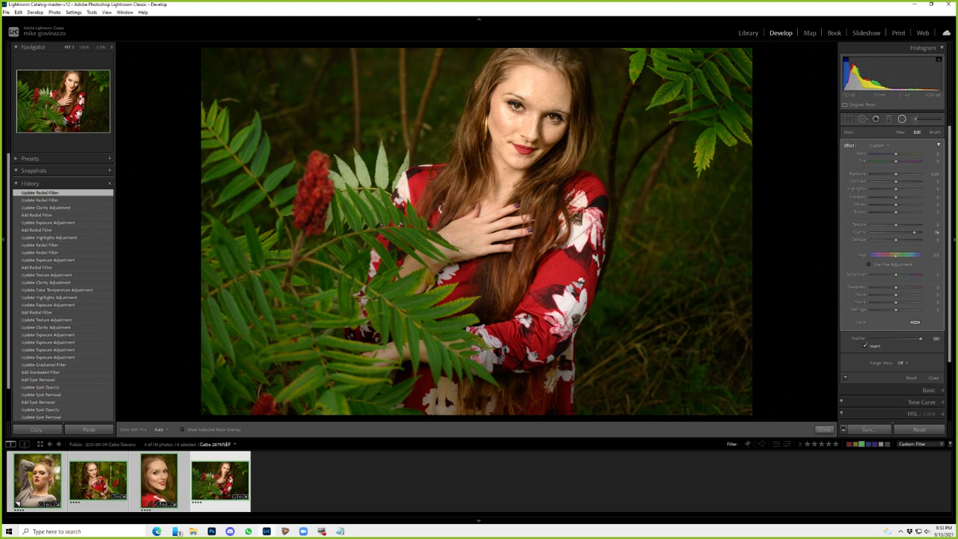
pyautogui.click(900, 132)
# - Draw a radial filter over the face with Contrast about 63 and lowered Highlights
pyautogui.moveTo(560, 134); pyautogui.dragTo(586, 138)
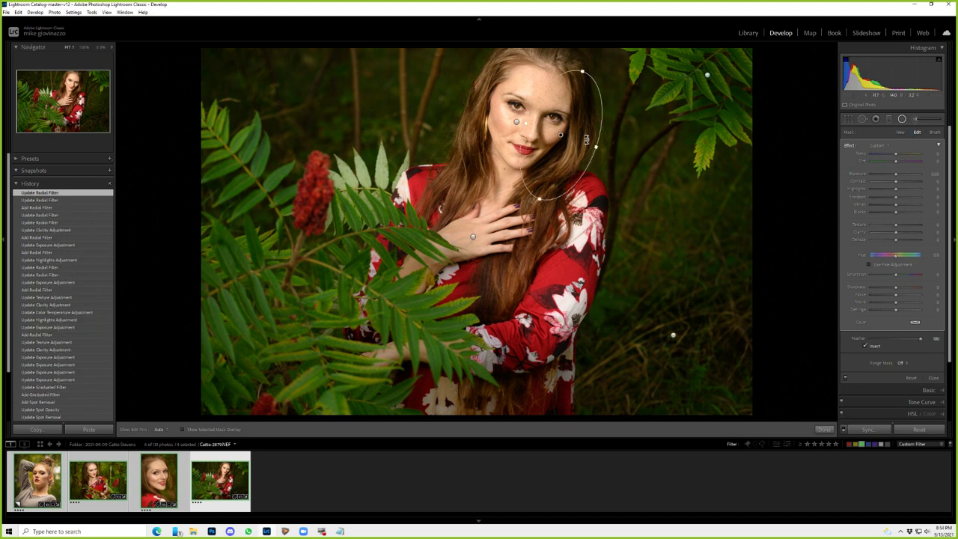
pyautogui.moveTo(896, 185); pyautogui.dragTo(913, 181)
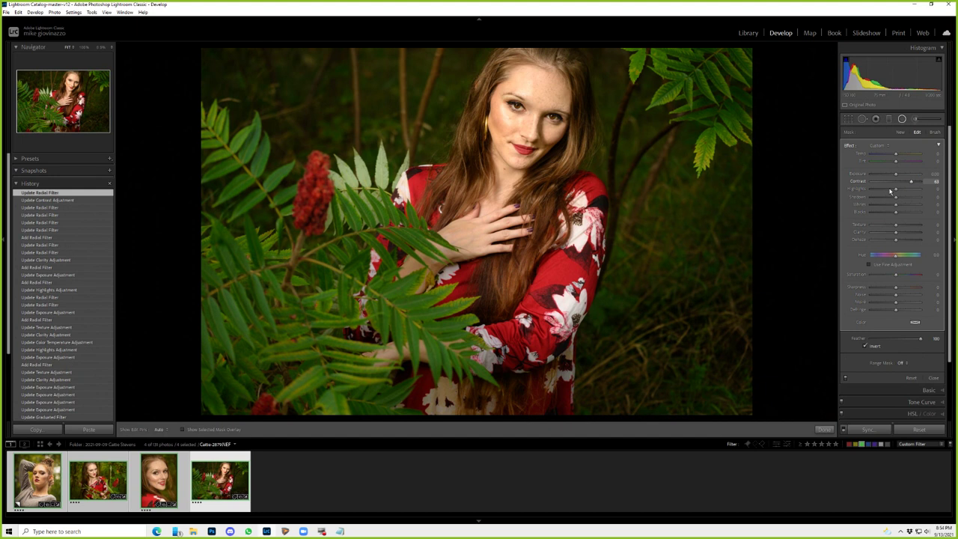
pyautogui.moveTo(890, 191); pyautogui.dragTo(889, 190)
# - Check the hand, vertical and face filters, then open the virtual copy of the first photo
pyautogui.moveTo(485, 131)
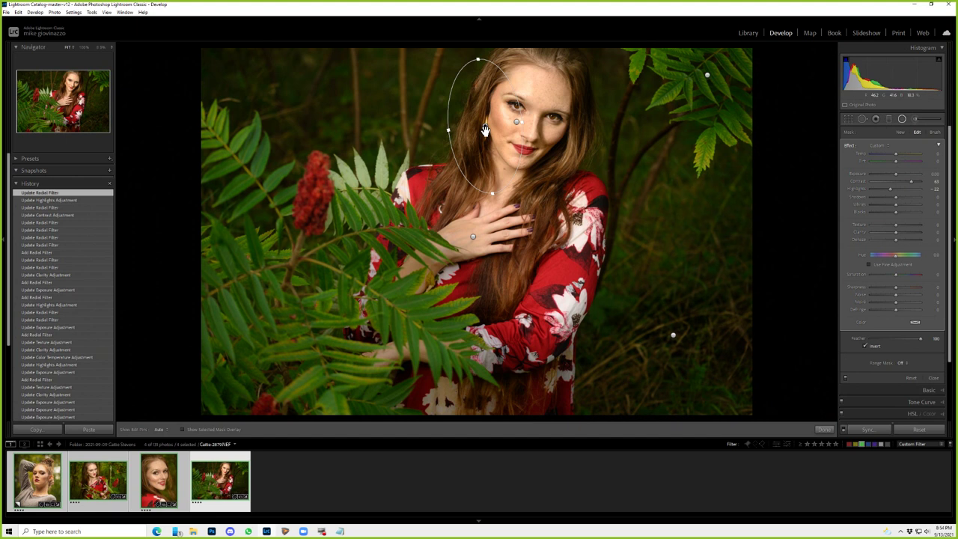
pyautogui.click(473, 236)
pyautogui.click(486, 126)
pyautogui.click(517, 124)
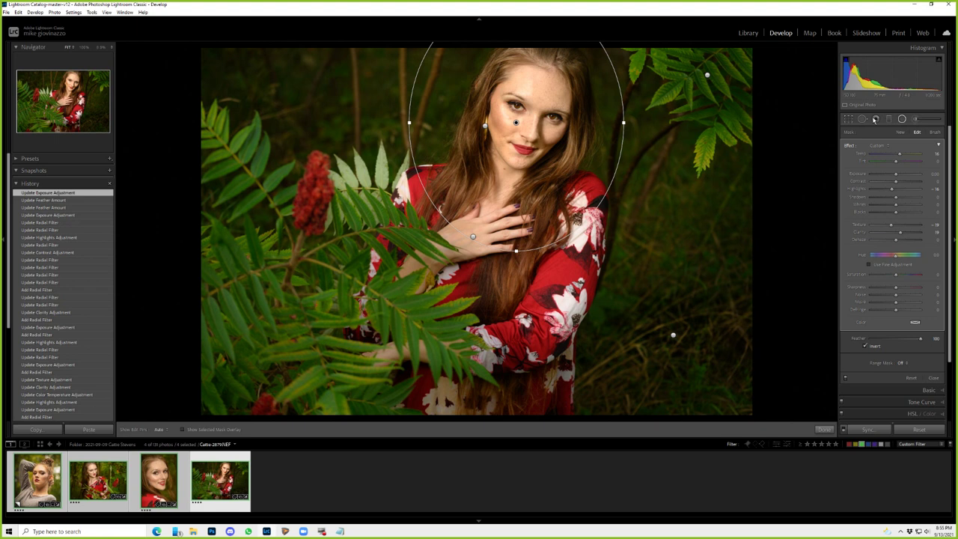
pyautogui.click(33, 483)
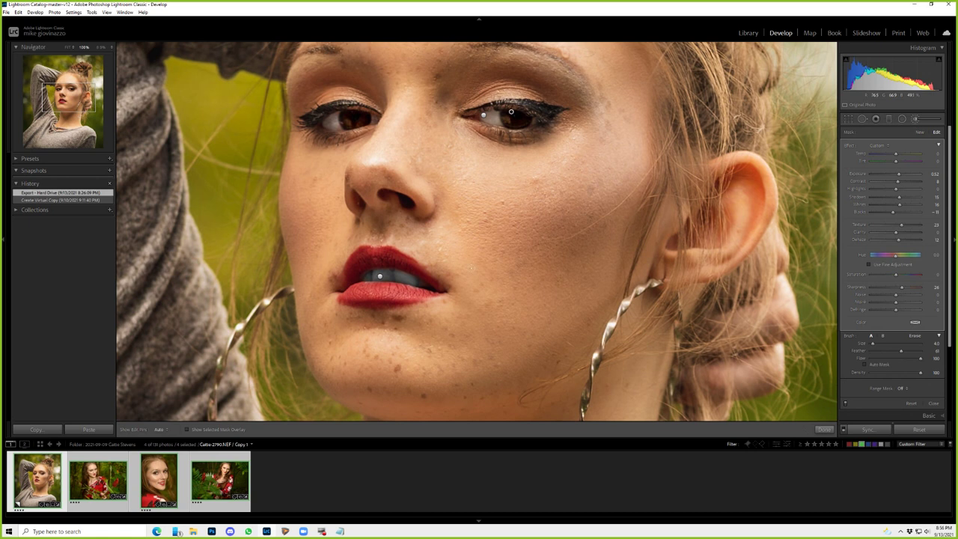
# - Fit the view and return to the 2879 red-dress portrait among the ferns
pyautogui.press('z')
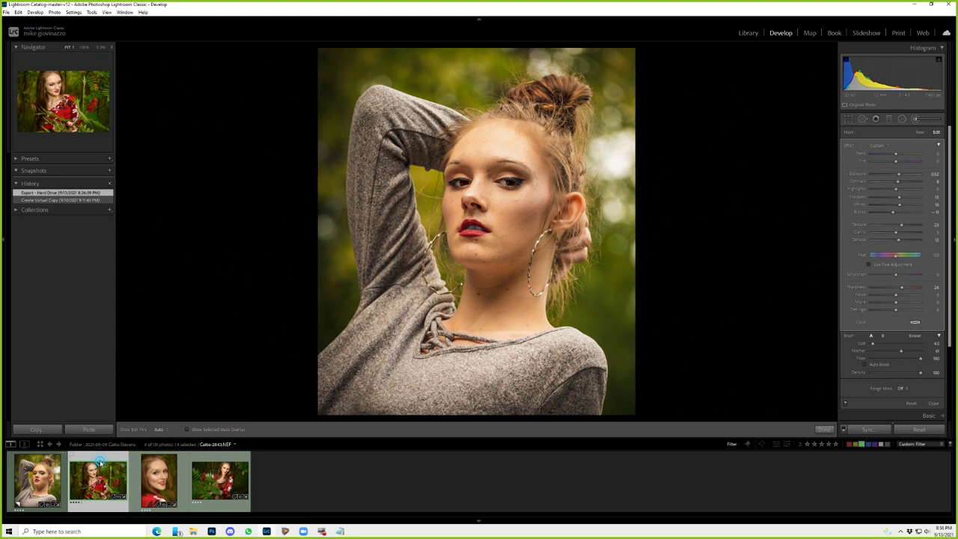
pyautogui.click(220, 479)
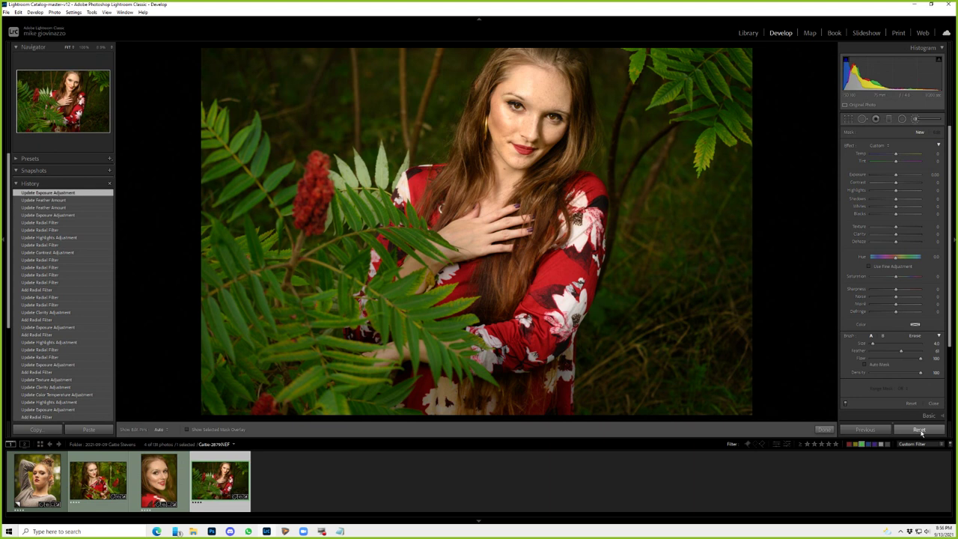
pyautogui.click(919, 430)
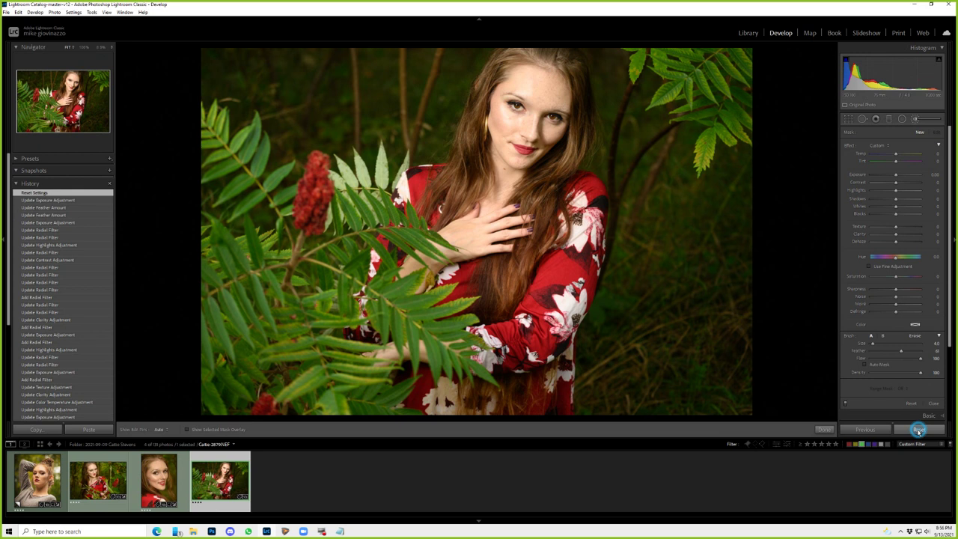
pyautogui.hotkey('ctrl', 'z')
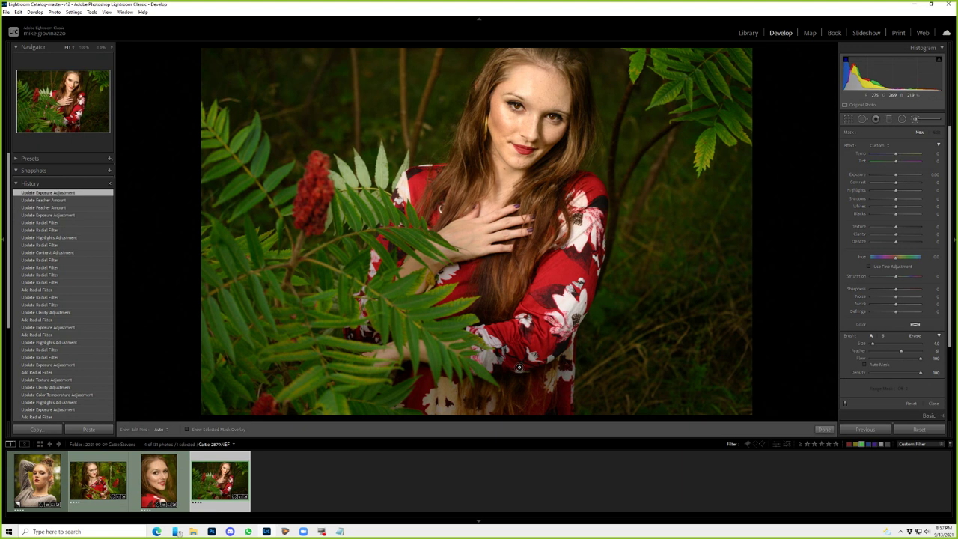
pyautogui.press('\\')
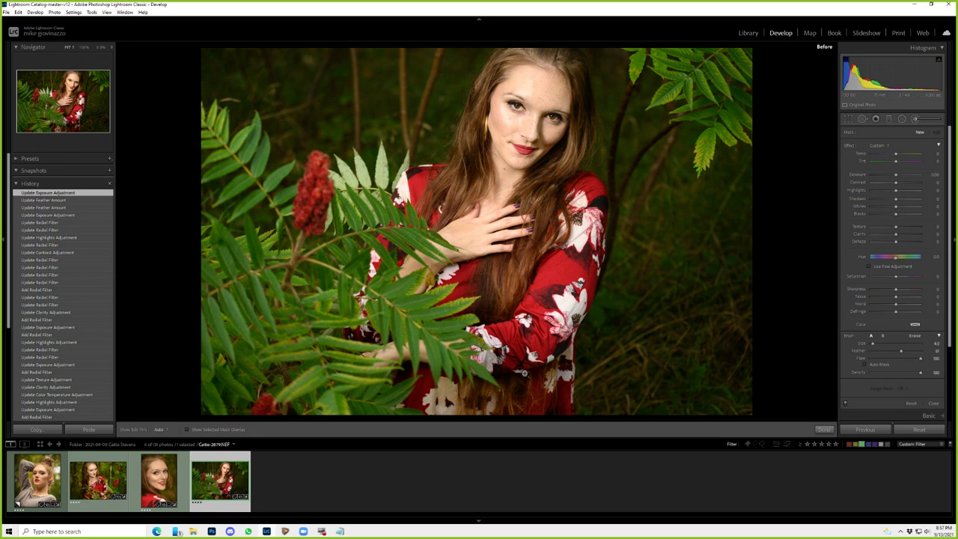
pyautogui.press('\\')
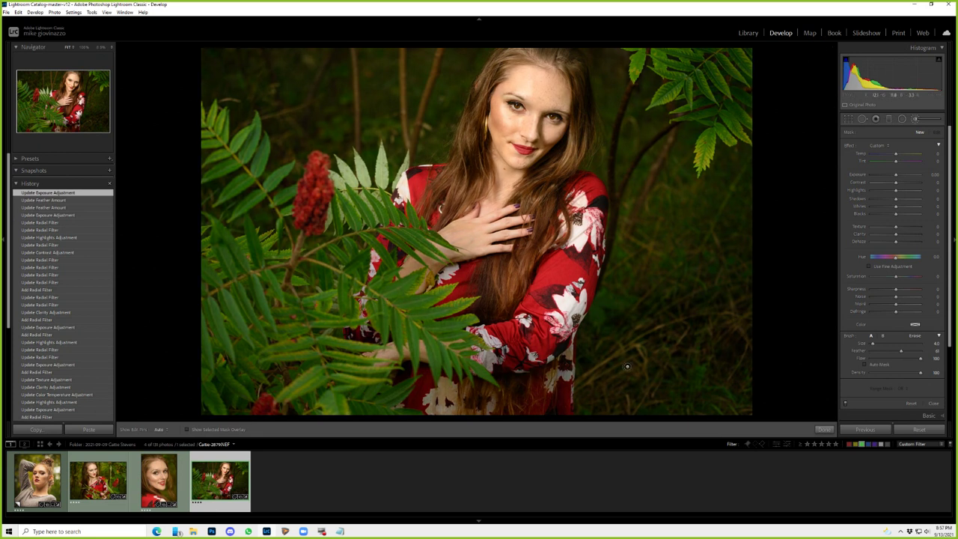
# - Save the finished colour edit as snapshot 'done' and set a vertical crop frame
pyautogui.click(109, 170)
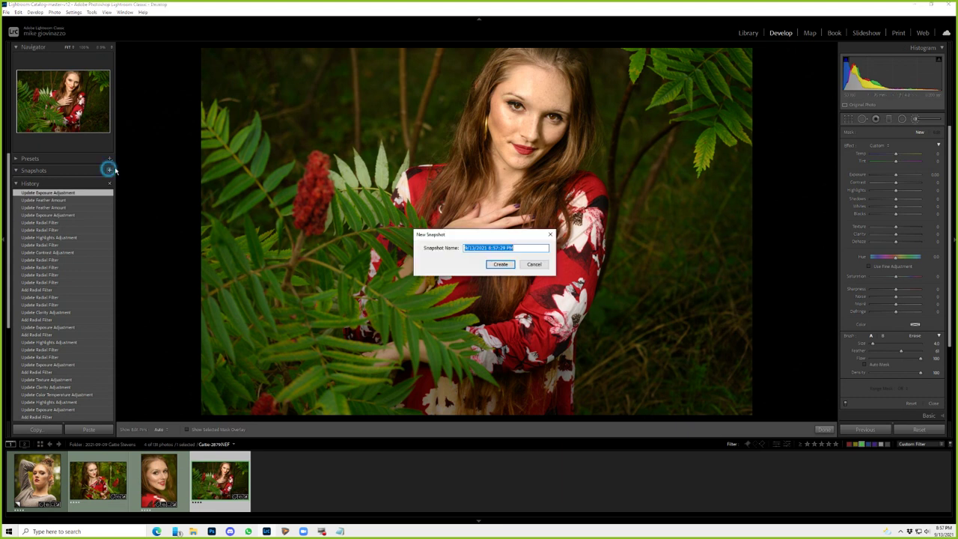
pyautogui.write('done')
pyautogui.press('Return')
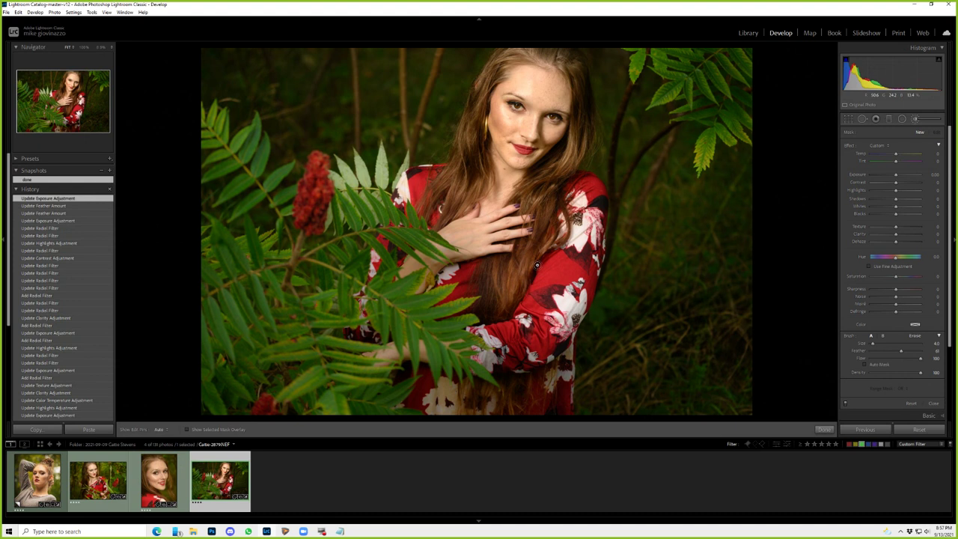
pyautogui.press('r')
pyautogui.press('x')
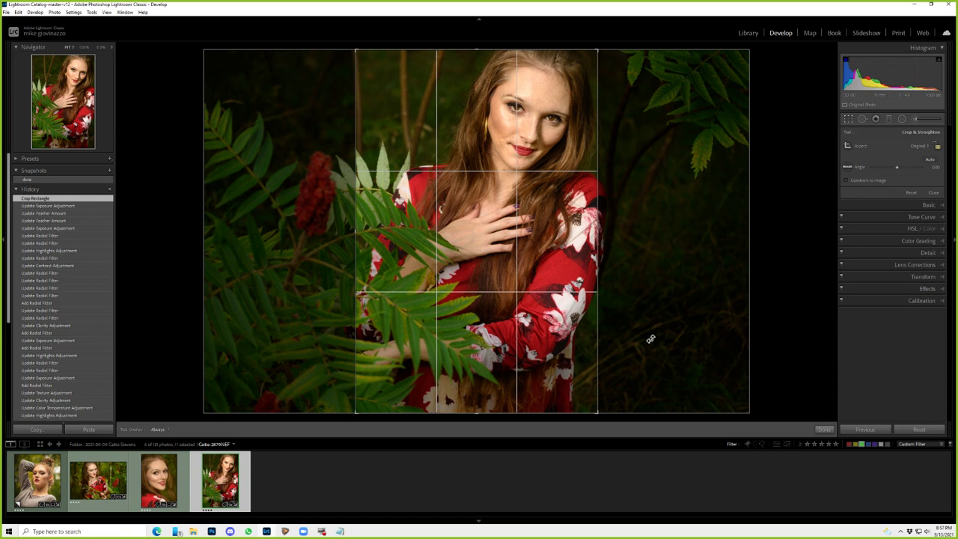
# - Tighten the vertical crop around the woman from head to waist and apply it
pyautogui.moveTo(354, 68); pyautogui.dragTo(349, 64)
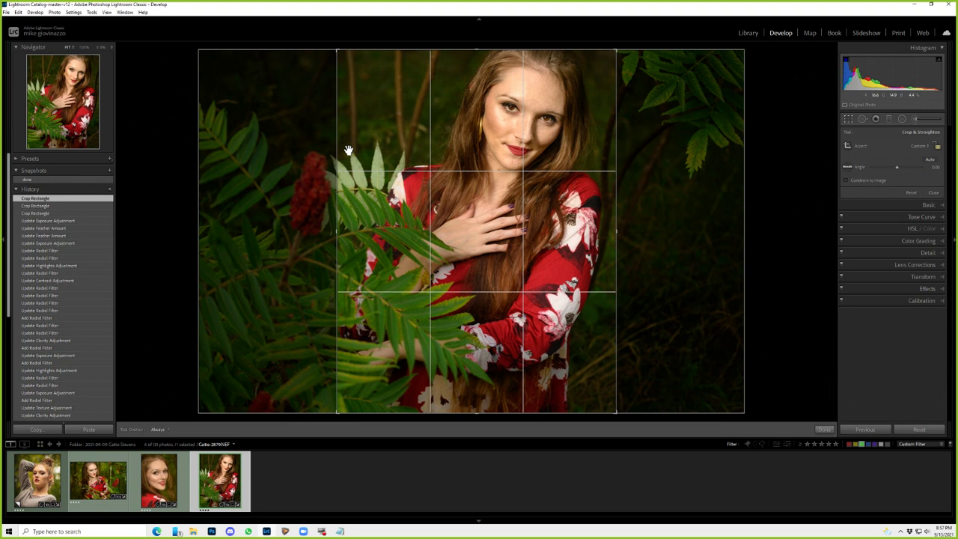
pyautogui.moveTo(348, 151); pyautogui.dragTo(513, 363)
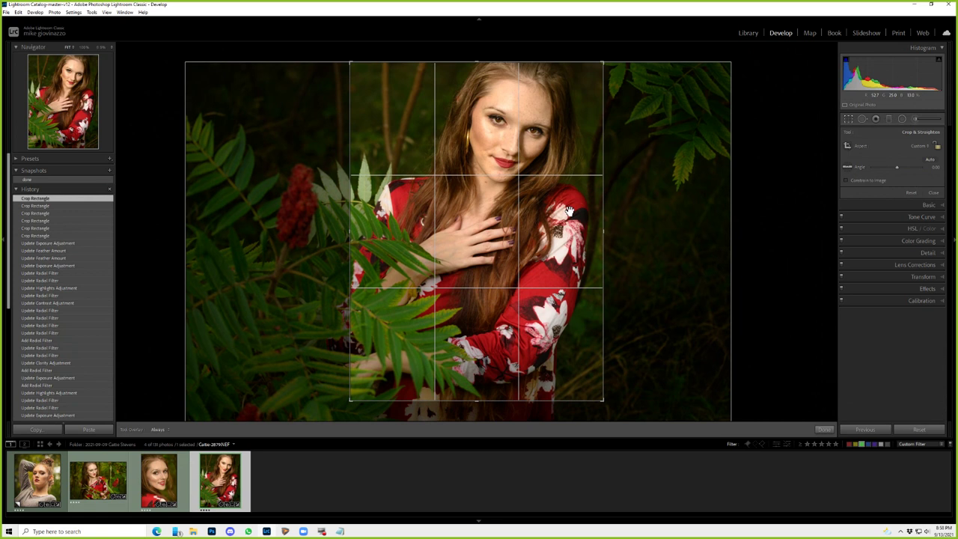
pyautogui.click(802, 379)
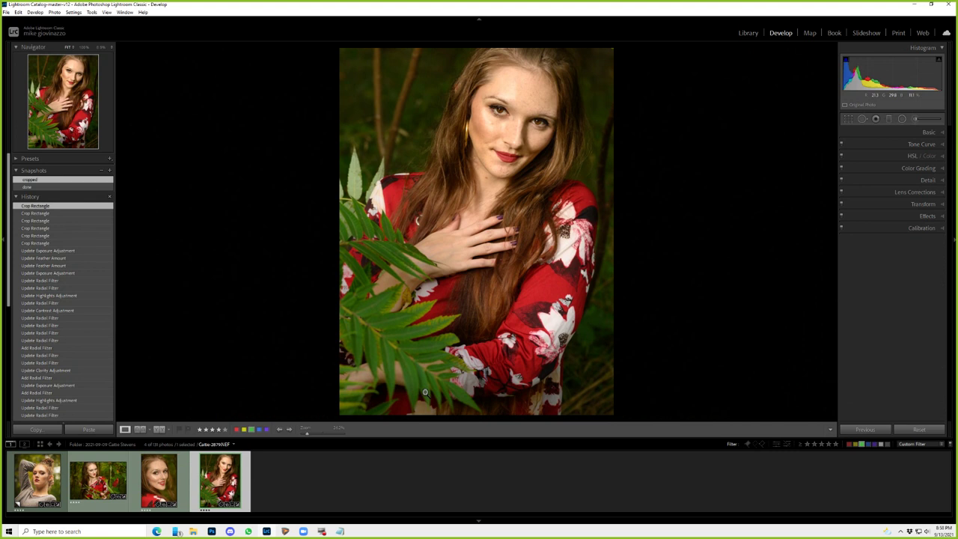
# - Convert the portrait to black and white with the B&W 04 profile
pyautogui.click(928, 132)
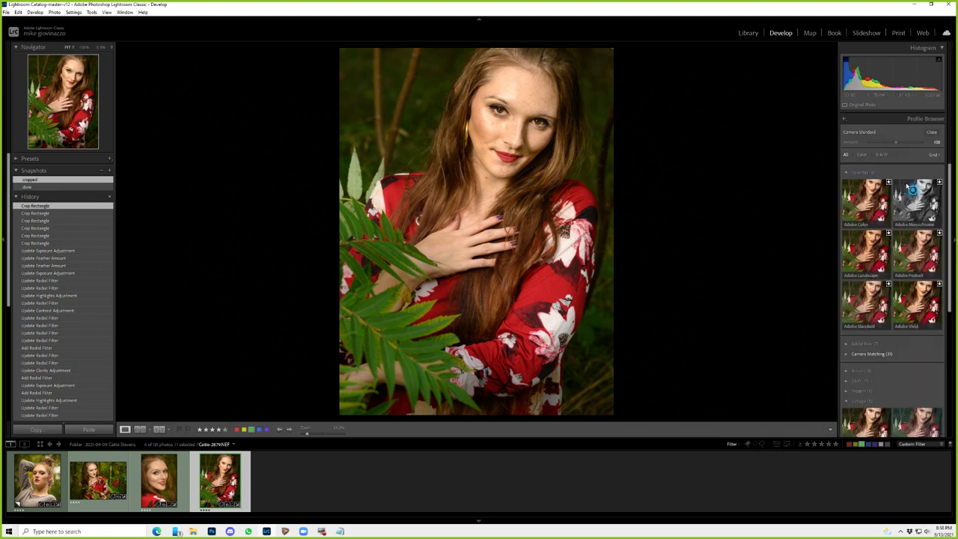
pyautogui.click(881, 154)
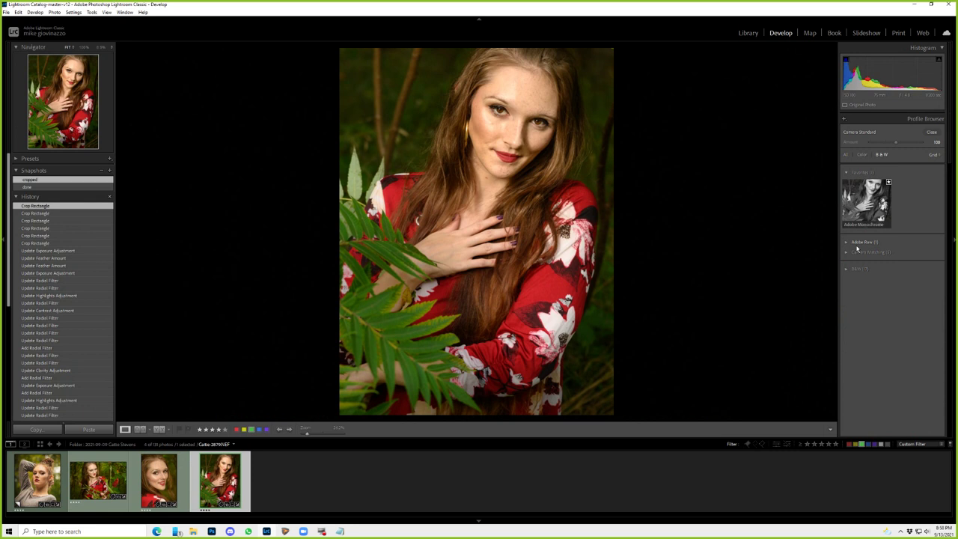
pyautogui.click(844, 269)
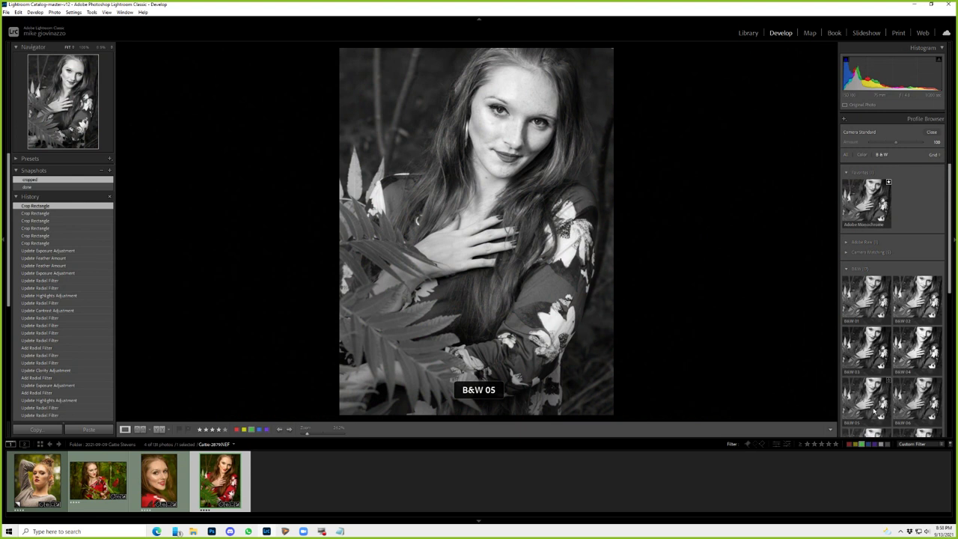
pyautogui.click(879, 246)
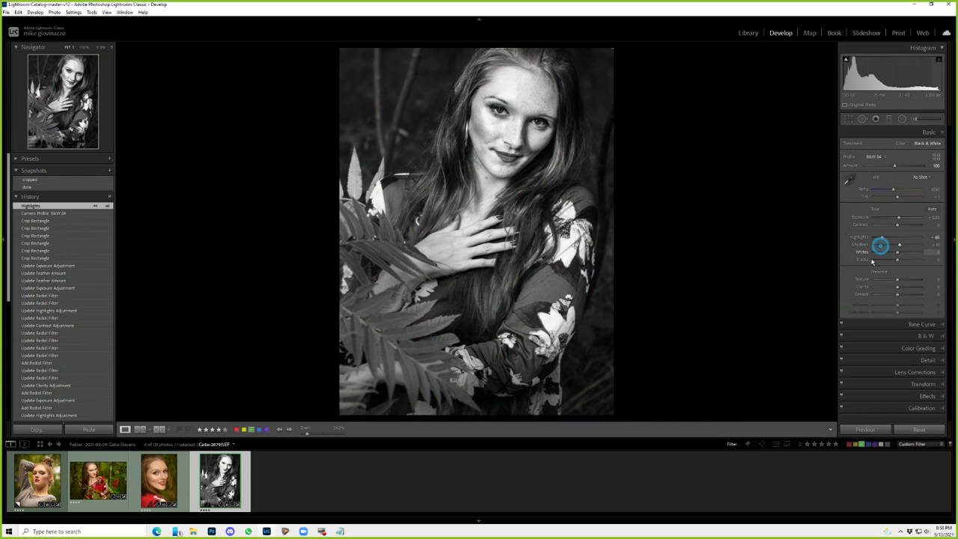
# - In the B&W mix, set Yellow to +30, Aqua to +8 and Orange to −8
pyautogui.click(918, 190)
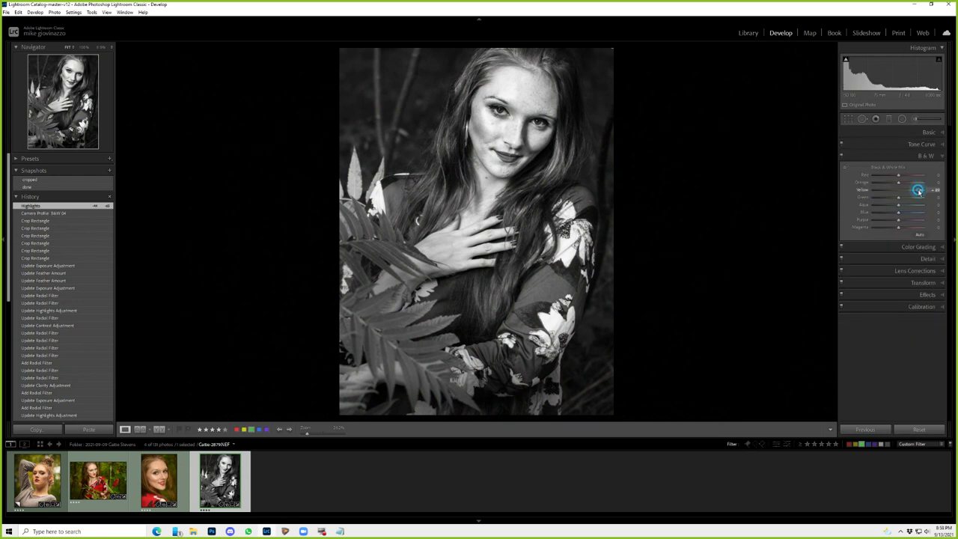
pyautogui.moveTo(917, 190); pyautogui.dragTo(906, 190)
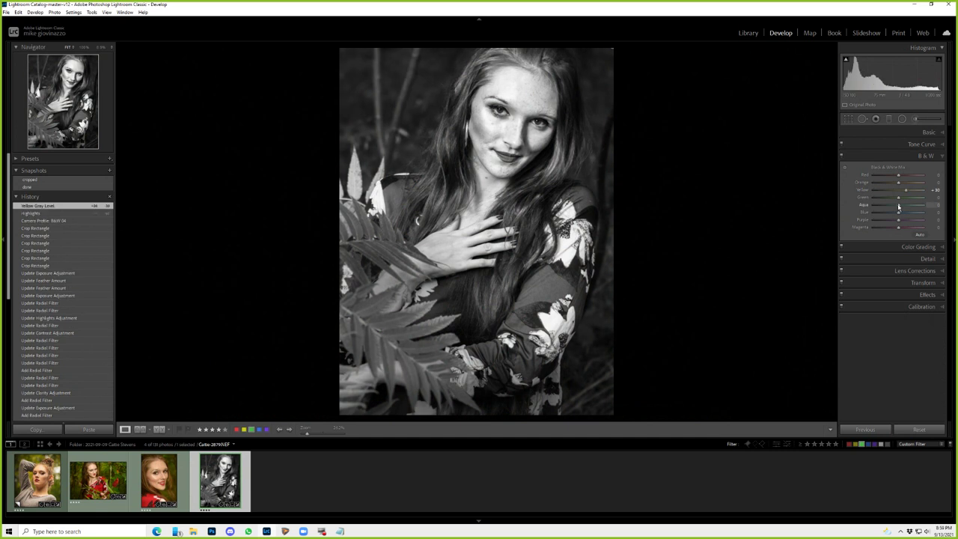
pyautogui.moveTo(899, 206); pyautogui.dragTo(900, 205)
pyautogui.click(900, 181)
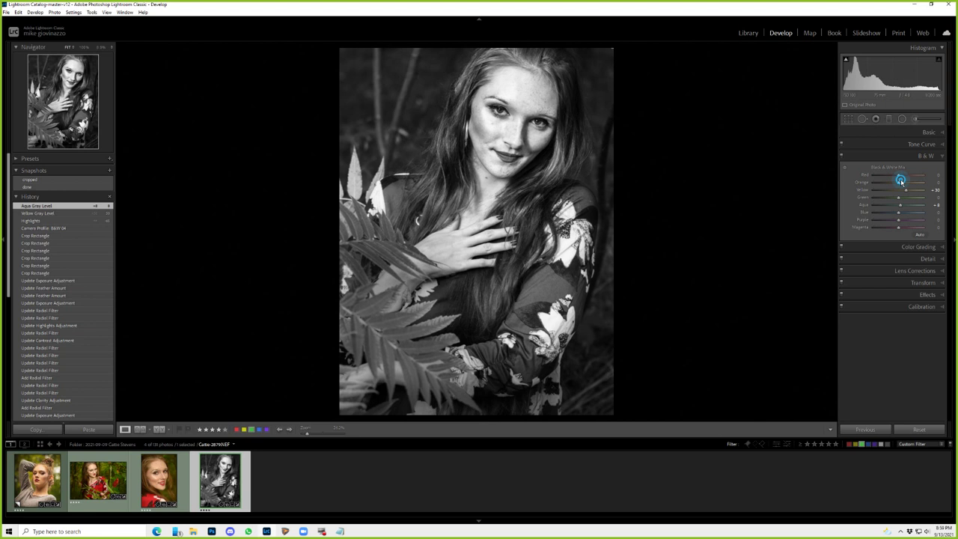
pyautogui.moveTo(900, 180); pyautogui.dragTo(895, 181)
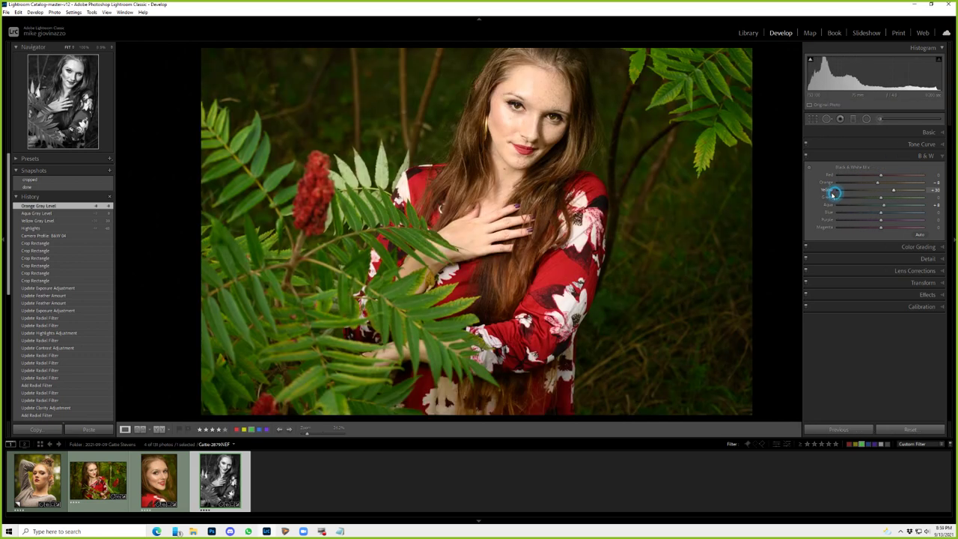
# - Experiment with the Red gray level, darkening the lips and dress, then reset Red to 0
pyautogui.click(832, 193)
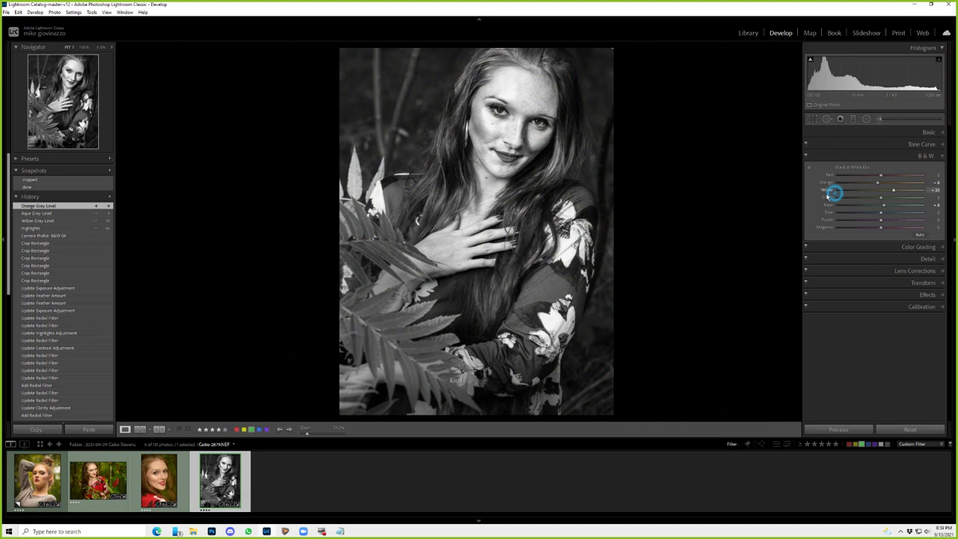
pyautogui.click(878, 176)
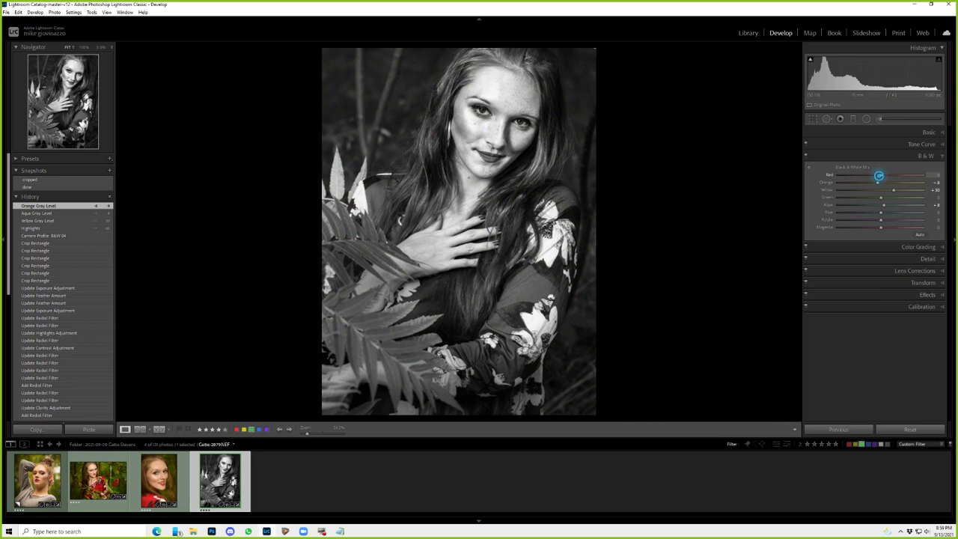
pyautogui.moveTo(879, 176); pyautogui.dragTo(878, 176)
pyautogui.moveTo(878, 176); pyautogui.dragTo(885, 176)
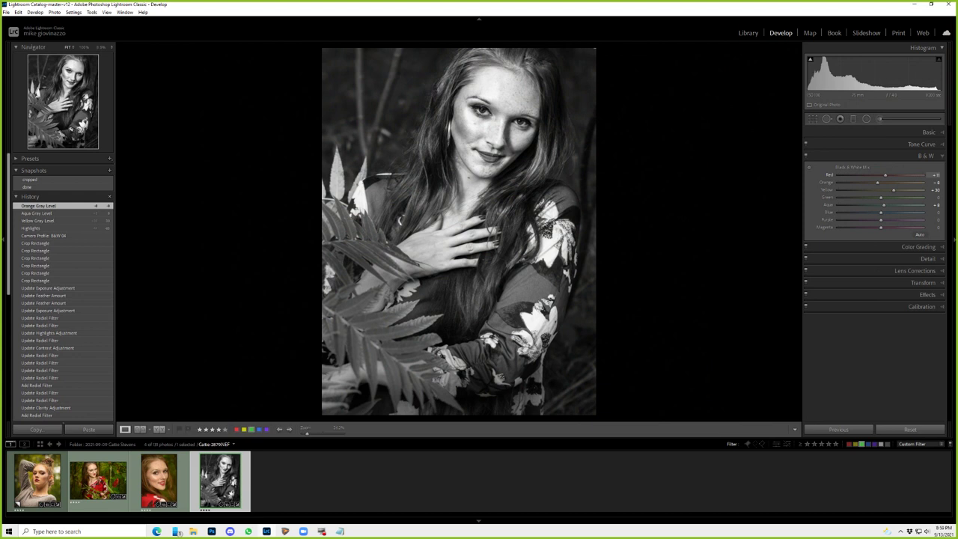
pyautogui.moveTo(885, 175); pyautogui.dragTo(807, 194)
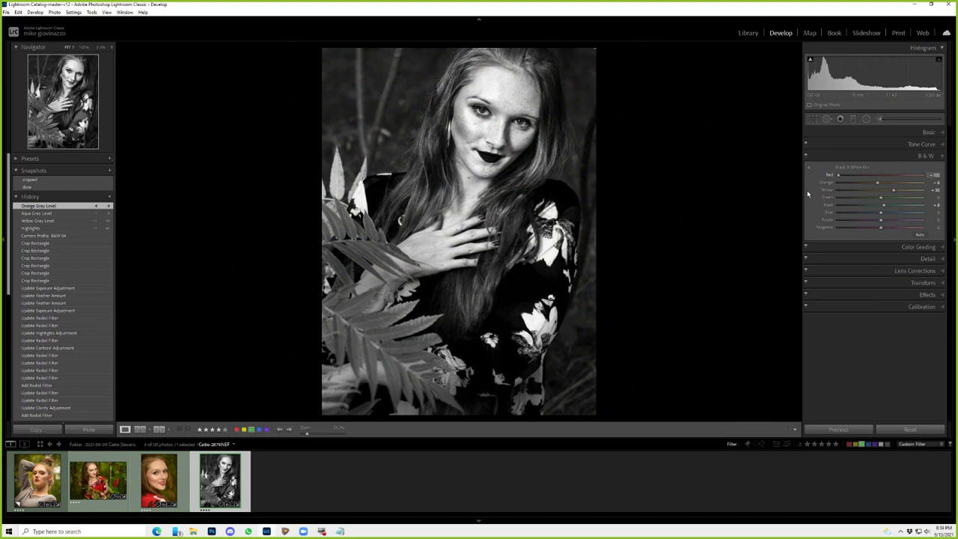
pyautogui.hotkey('ctrl', 'y')
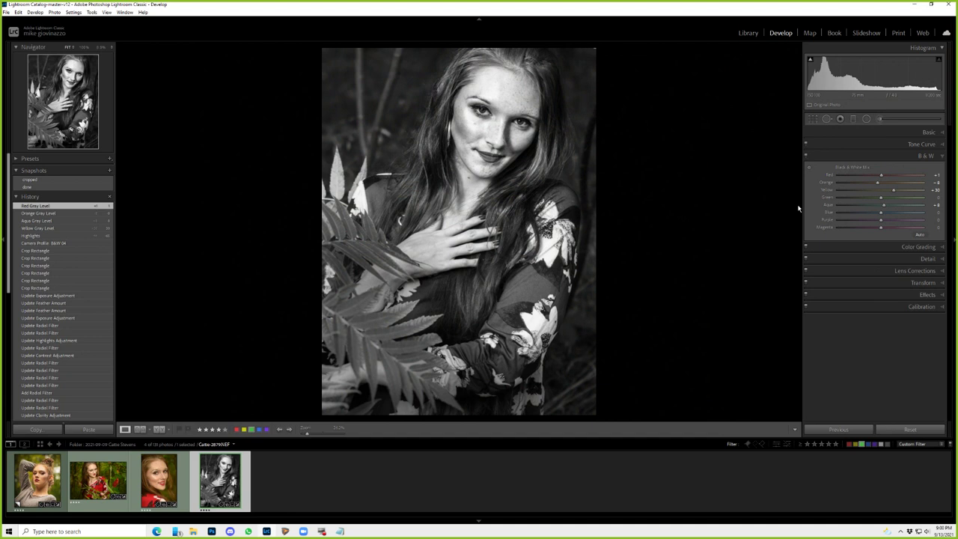
# - Fine-tune the Red gray level with small up and down nudges
pyautogui.click(830, 352)
pyautogui.press('Up')
pyautogui.press('Down')
# - Save the black-and-white version as snapshot 'bw', then return to the colour 'done' snapshot
pyautogui.hotkey('ctrl', 'n')
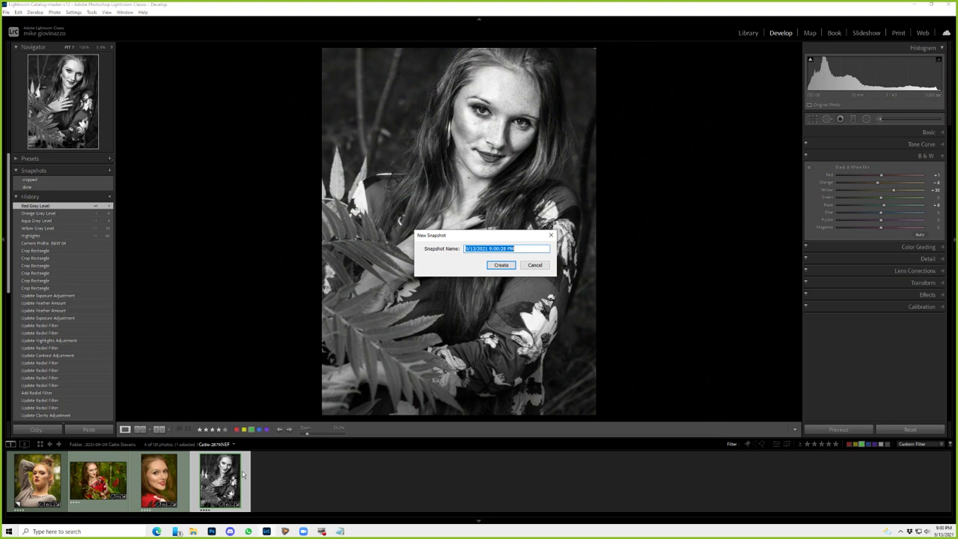
pyautogui.write('bw')
pyautogui.press('Return')
pyautogui.click(55, 188)
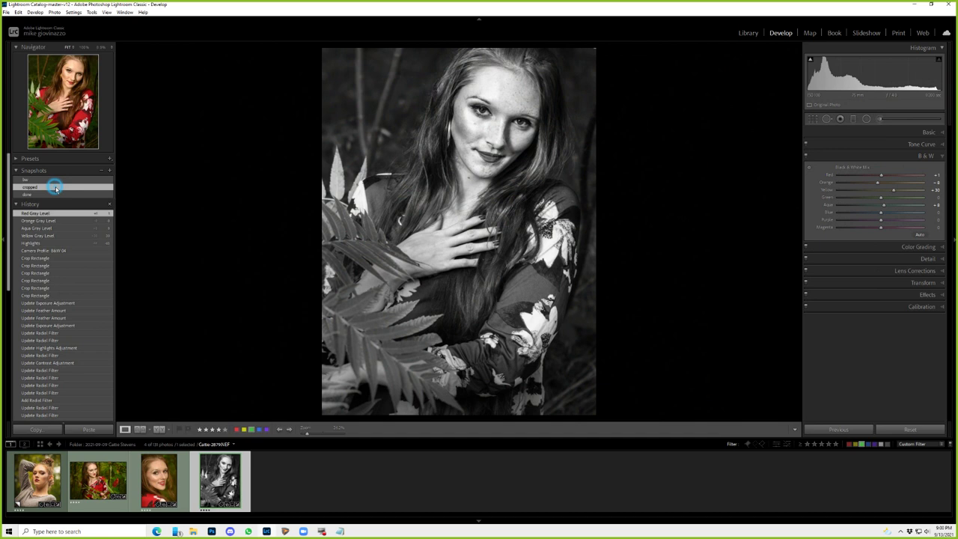
pyautogui.click(52, 194)
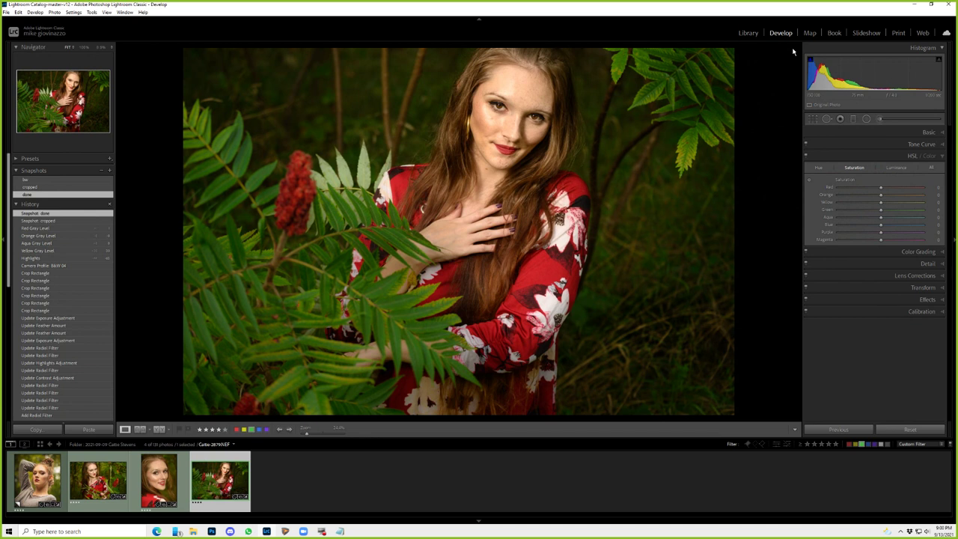
# - Crop the colour portrait to 5x7 proportions, reposition it, and begin a new snapshot
pyautogui.press('r')
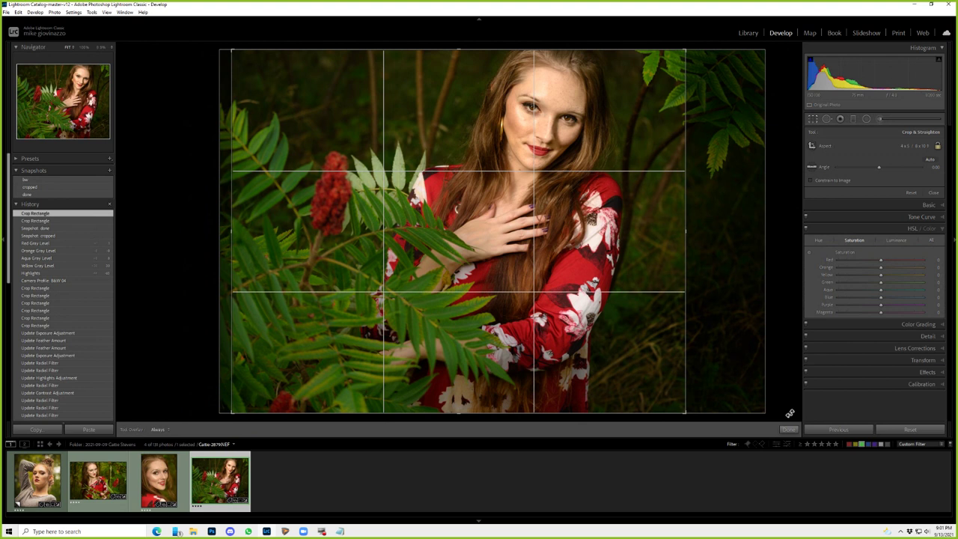
pyautogui.click(916, 147)
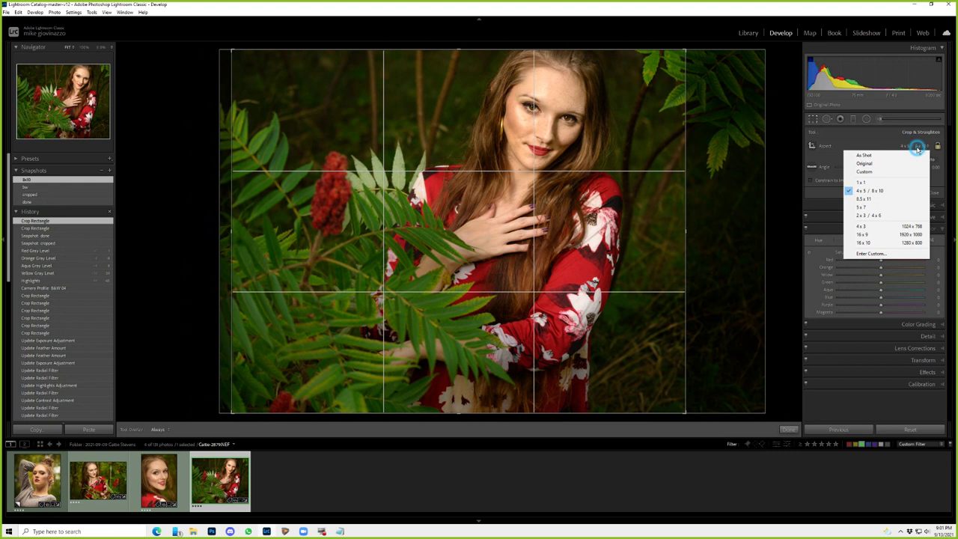
pyautogui.click(861, 206)
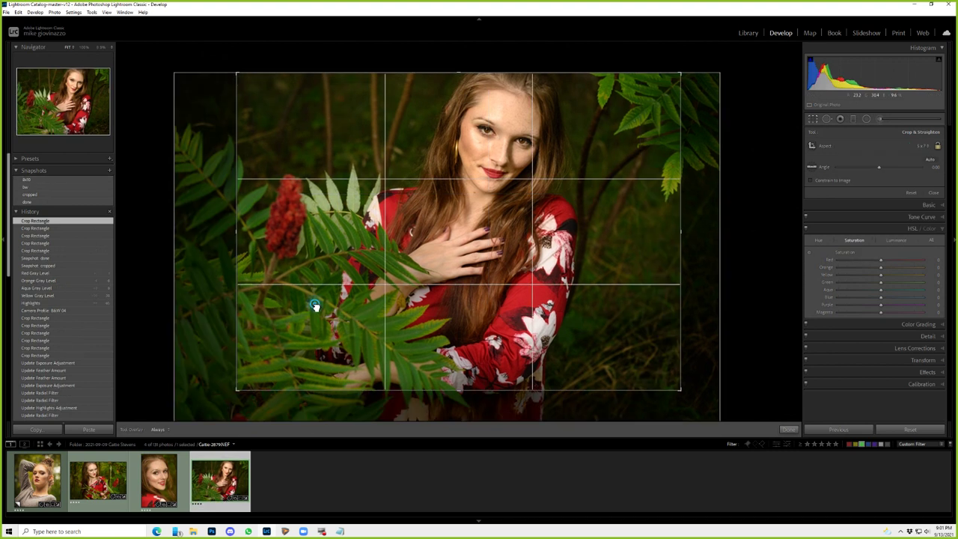
pyautogui.moveTo(315, 305); pyautogui.dragTo(329, 310)
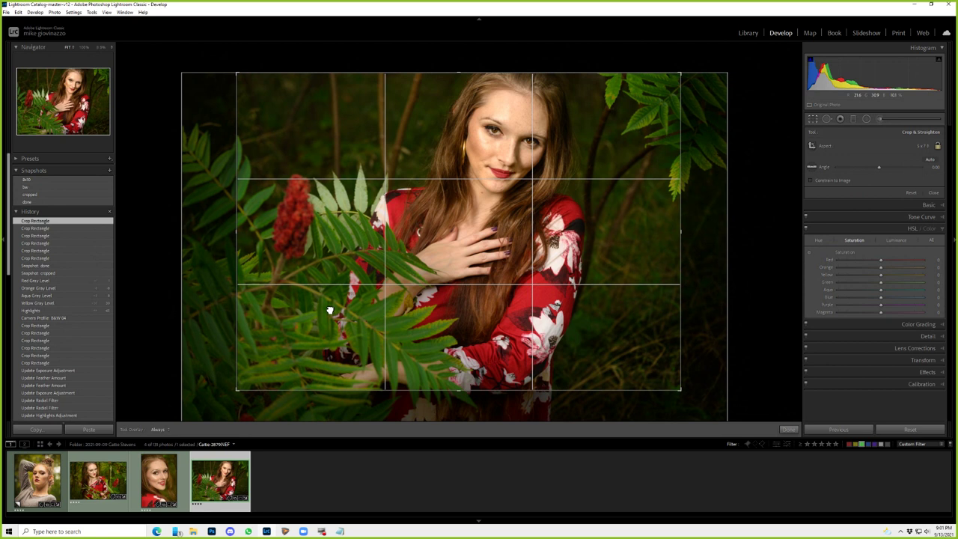
pyautogui.hotkey('ctrl', 'n')
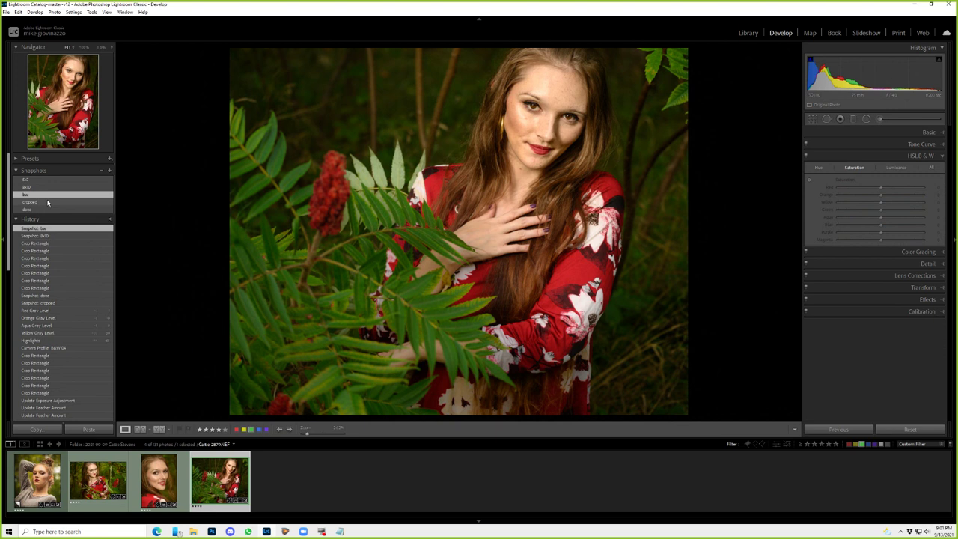
# - View the 'bw' snapshot, then make a virtual copy from the colour 8x10 version and export both photos
pyautogui.click(30, 194)
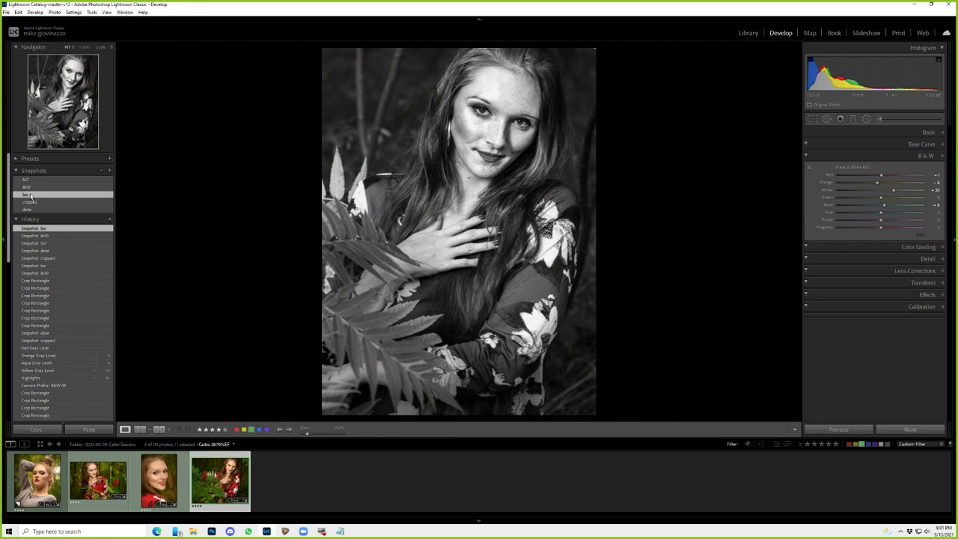
pyautogui.click(22, 187)
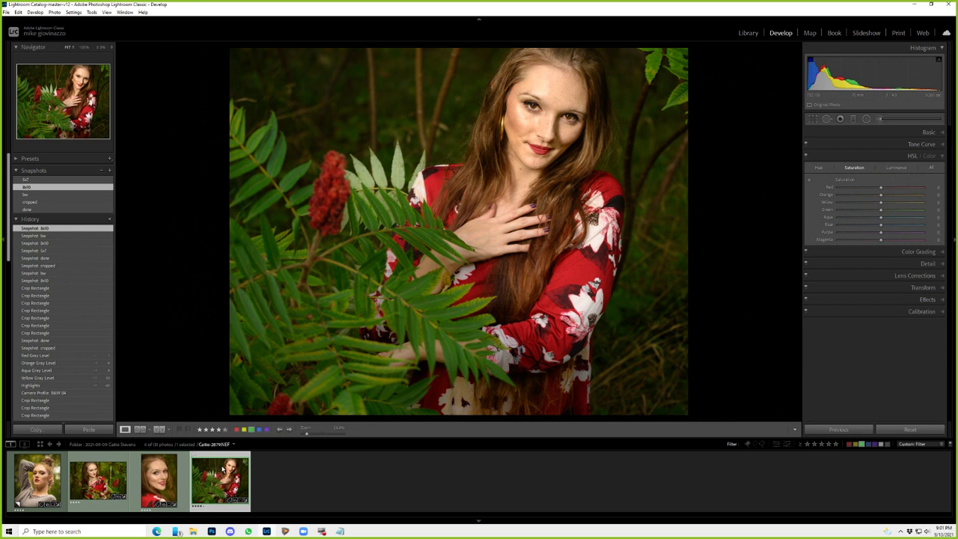
pyautogui.rightClick(232, 469)
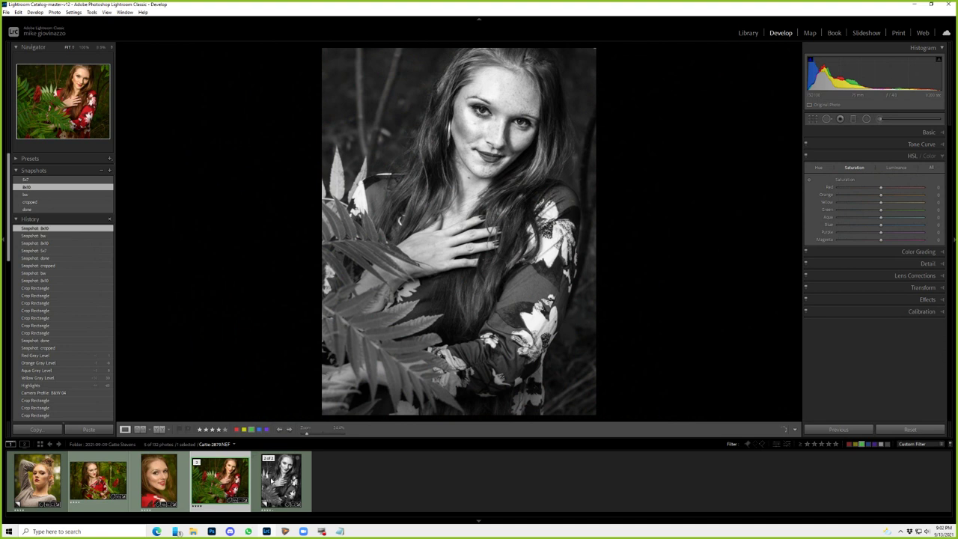
pyautogui.keyDown('ctrl'); pyautogui.click(270, 479); pyautogui.keyUp('ctrl')
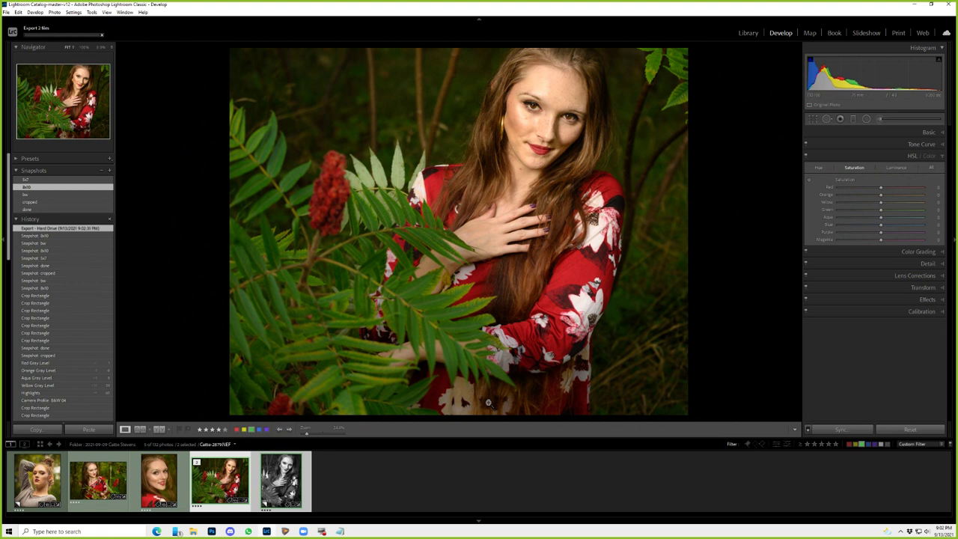
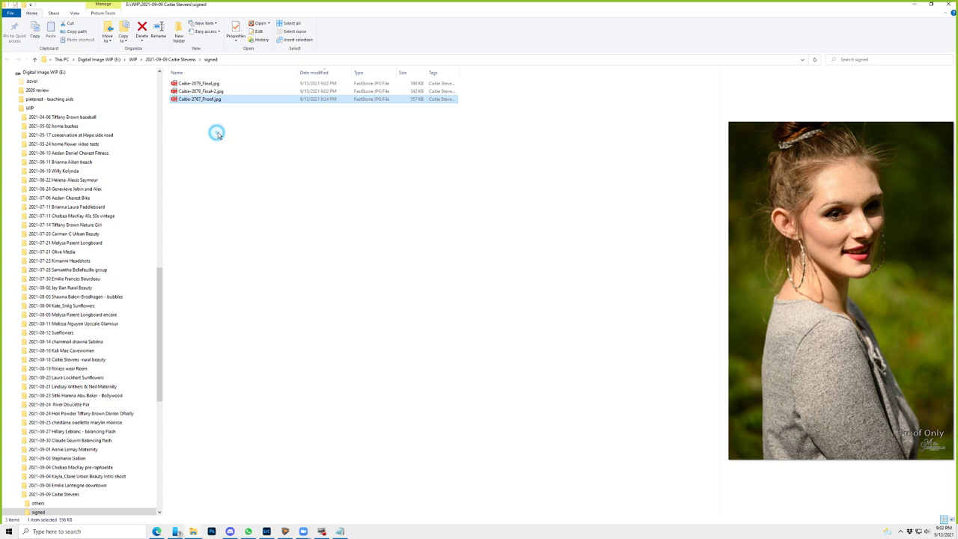
# - Switch from File Explorer back to Lightroom Classic's Develop view of the forest portrait
pyautogui.hotkey('alt', 'Tab')
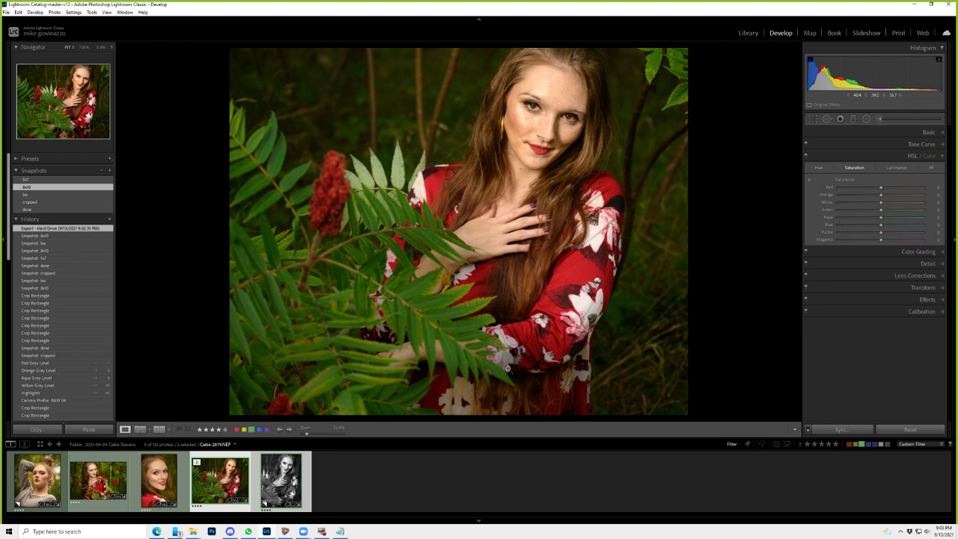
# - Check the black-and-white virtual copy, then return to the colour portrait zoomed on the face
pyautogui.press('Right')
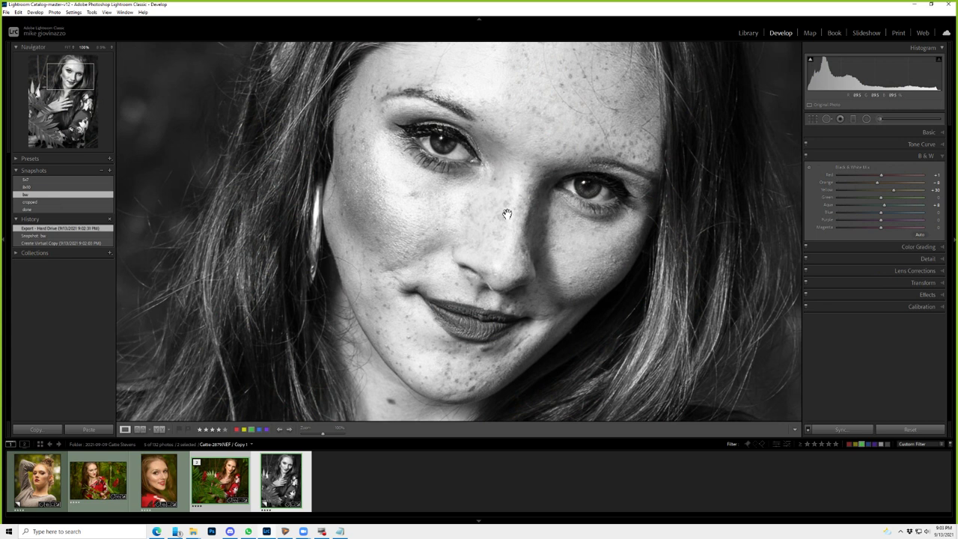
pyautogui.click(507, 214)
pyautogui.click(283, 476)
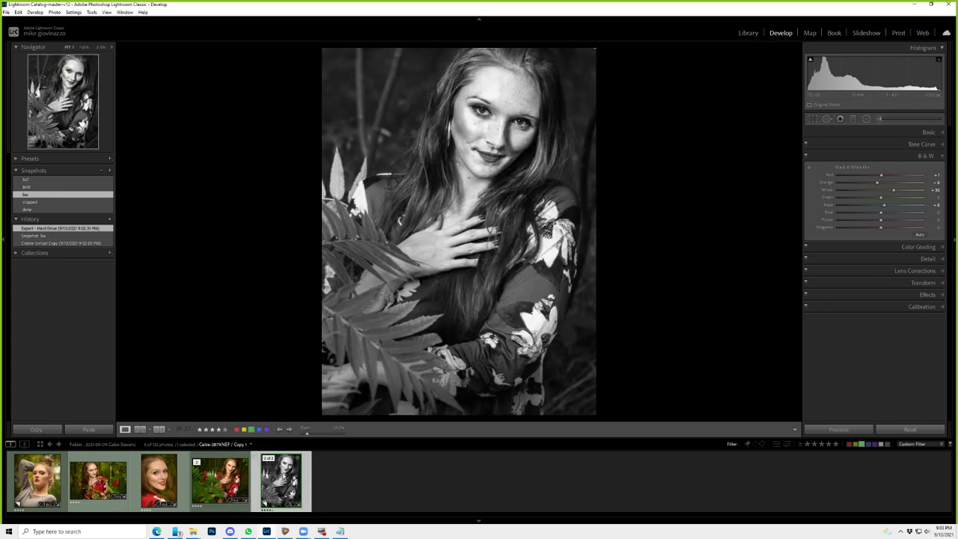
pyautogui.click(217, 479)
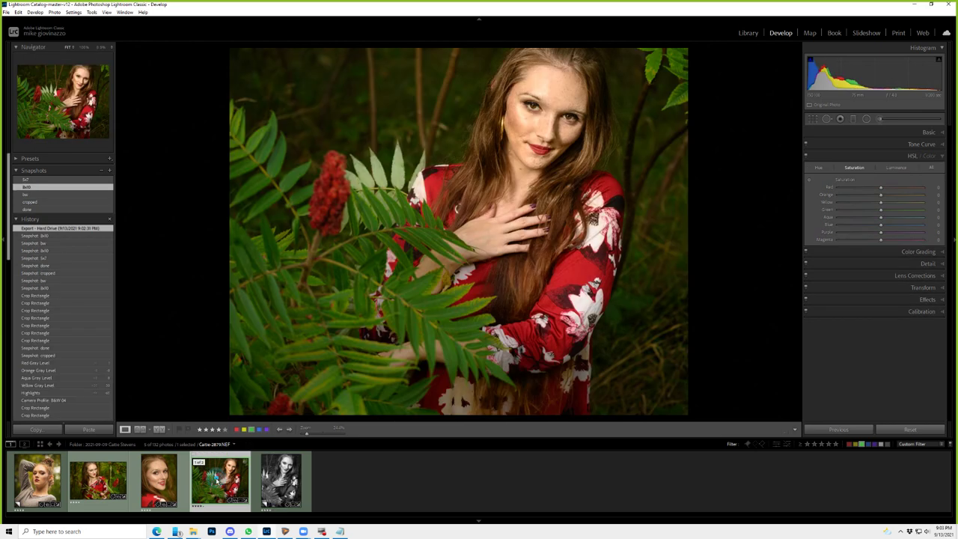
pyautogui.click(538, 101)
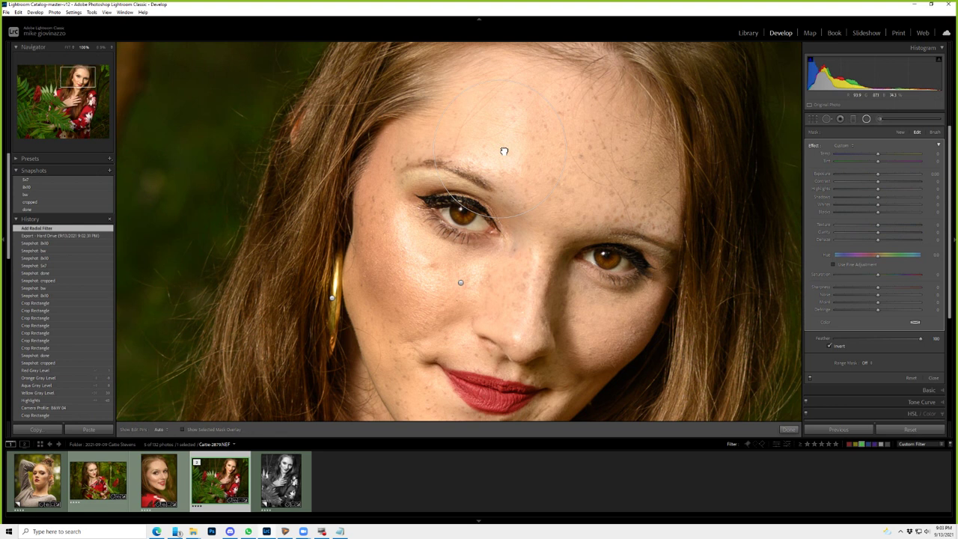
# - Move the radial filter over the face with Highlights at -27, ready for mask brushing
pyautogui.moveTo(503, 151); pyautogui.dragTo(492, 142)
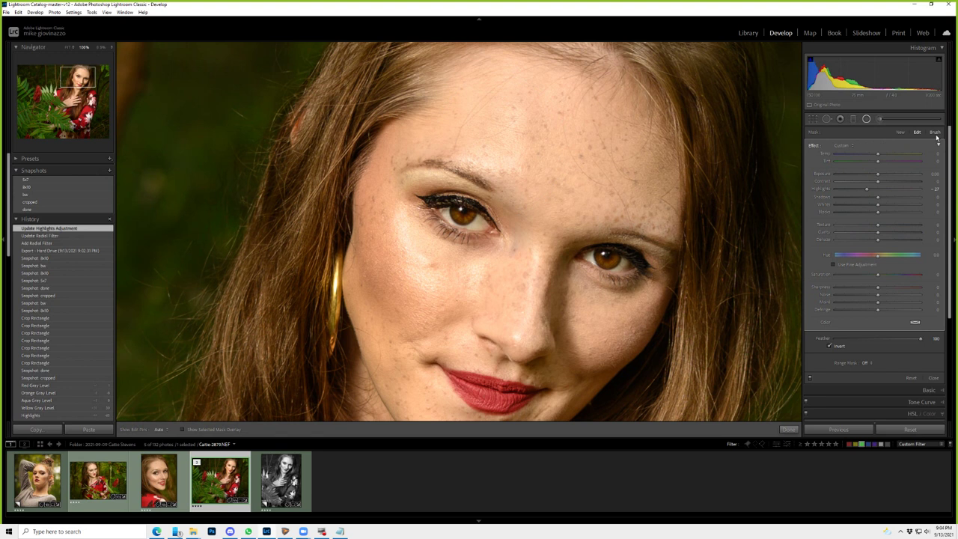
pyautogui.click(935, 133)
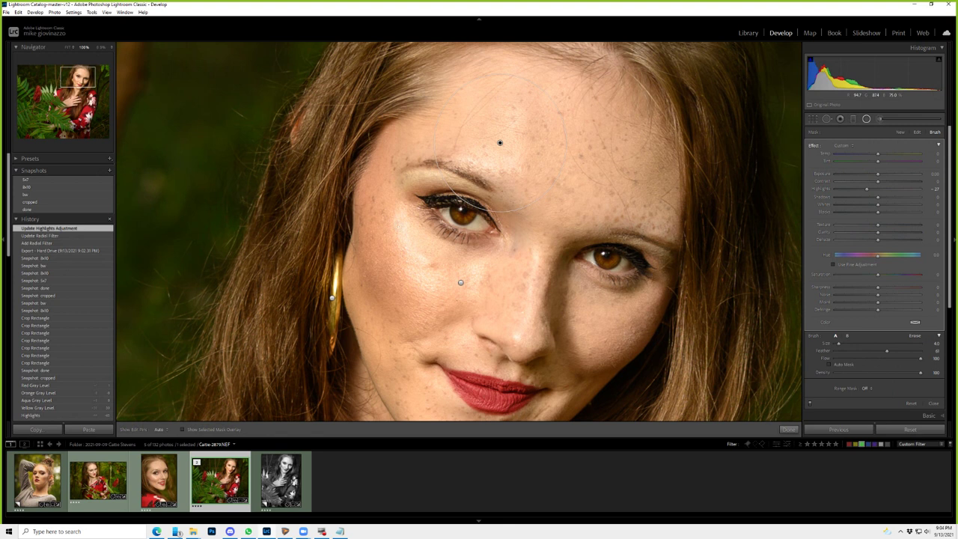
# - Show the mask overlay and undo the stray cheek brush strokes
pyautogui.press('o')
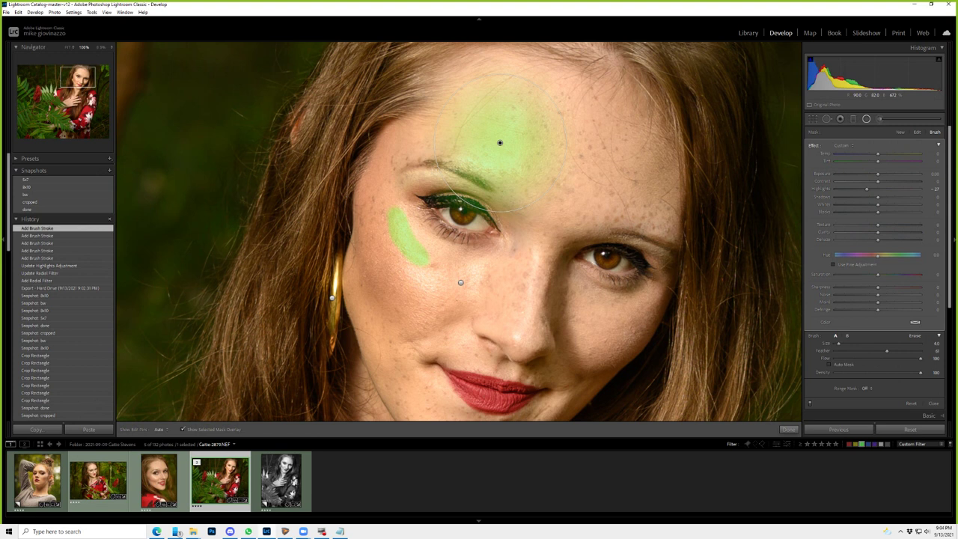
pyautogui.hotkey('ctrl', 'z')
pyautogui.hotkey('ctrl', 'z')
pyautogui.hotkey('ctrl', 'z')
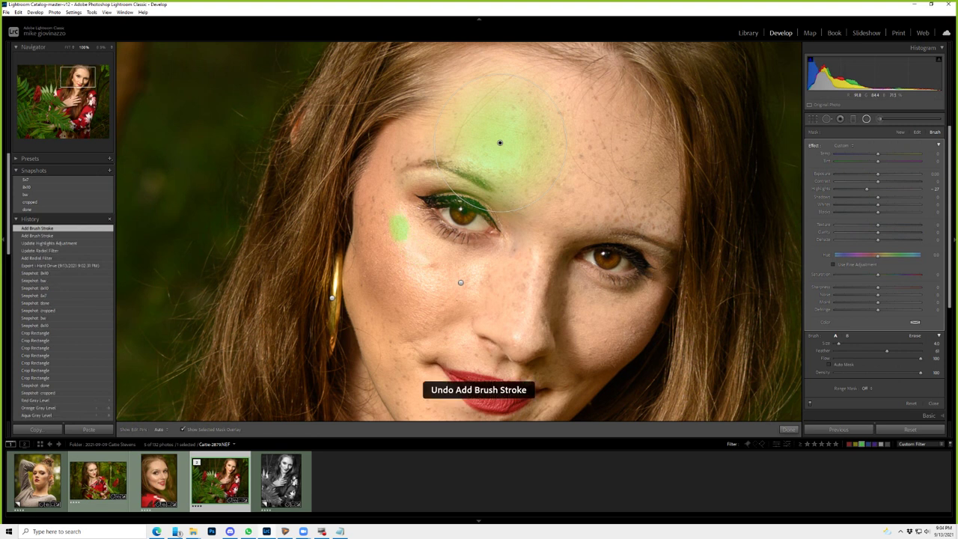
pyautogui.hotkey('ctrl', 'z')
pyautogui.hotkey('ctrl', 'z')
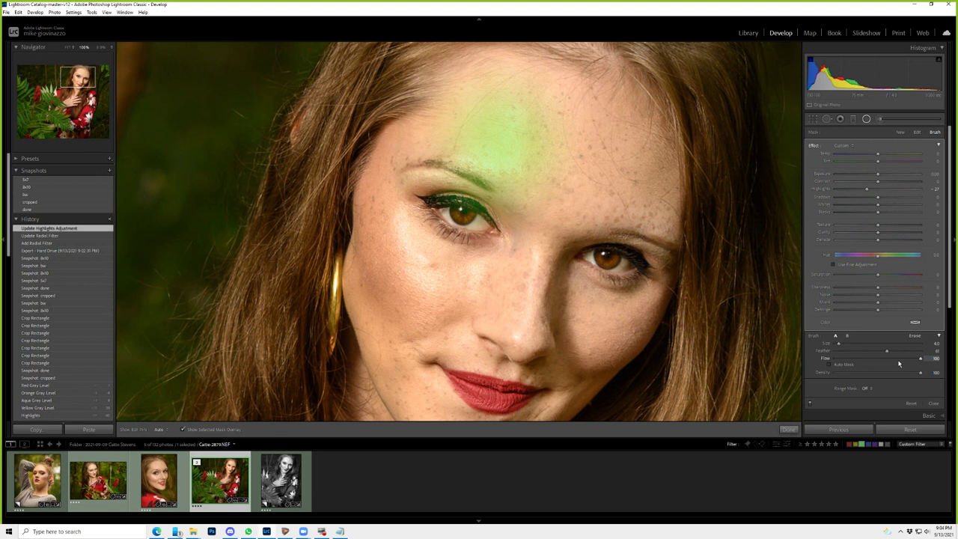
# - Paint the left cheek at flow 75, then lower density and pull exposure negative
pyautogui.click(898, 359)
pyautogui.moveTo(397, 216); pyautogui.dragTo(422, 263)
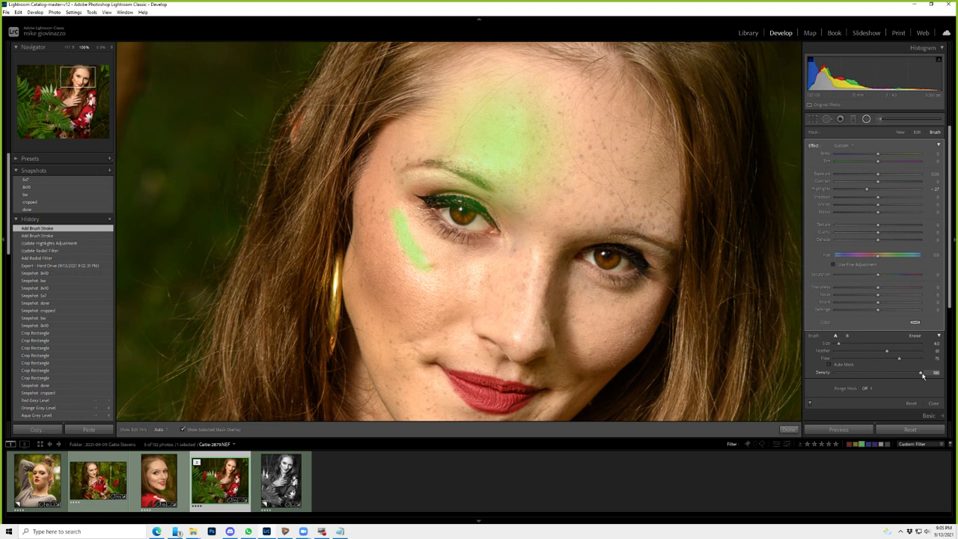
pyautogui.moveTo(922, 374); pyautogui.dragTo(842, 371)
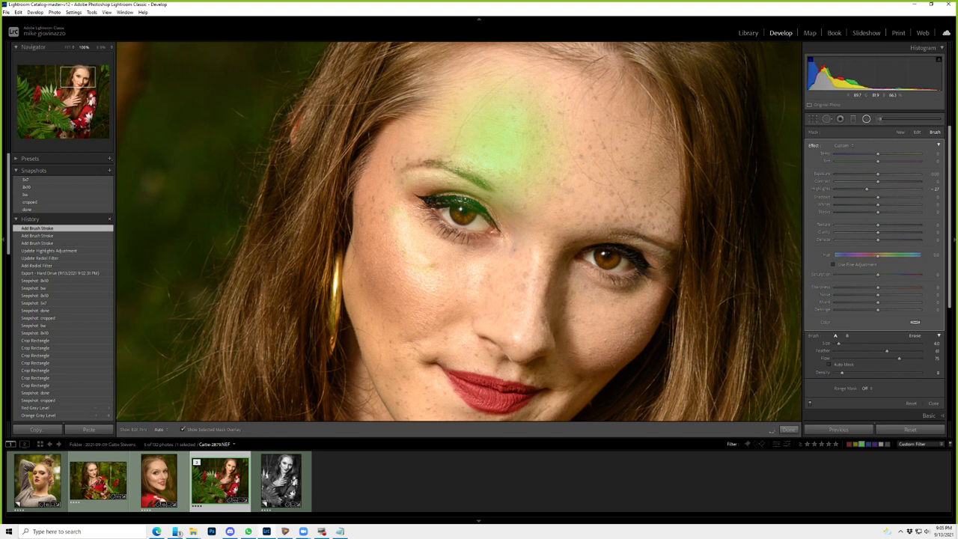
pyautogui.moveTo(877, 174); pyautogui.dragTo(854, 176)
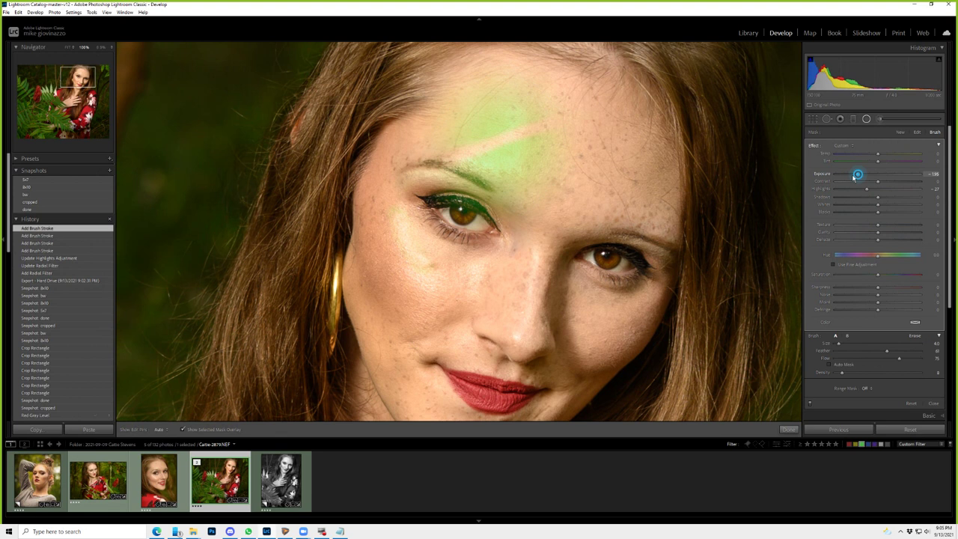
# - Paint darkening strokes at density 52 on forehead and cheek, then delete the whole adjustment
pyautogui.moveTo(854, 177); pyautogui.dragTo(836, 175)
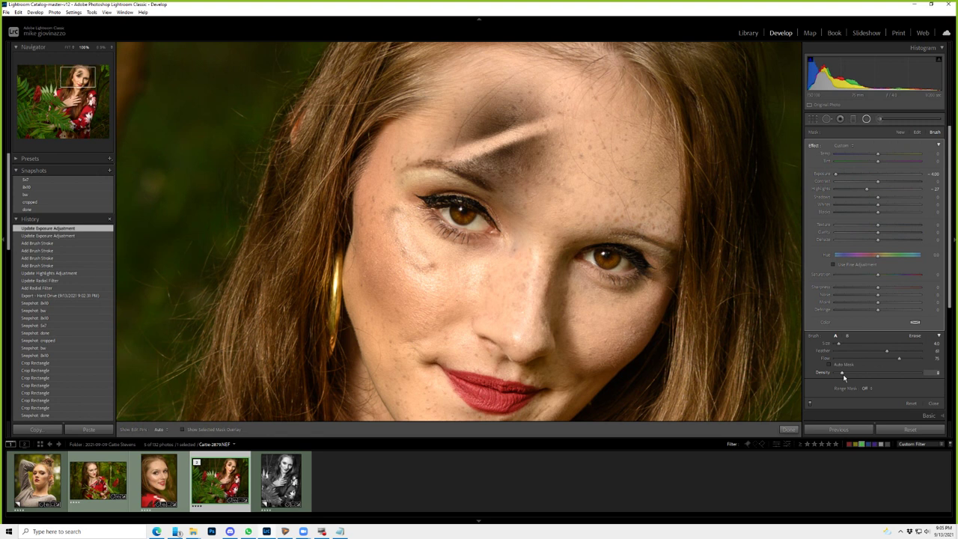
pyautogui.moveTo(842, 372); pyautogui.dragTo(879, 373)
pyautogui.moveTo(516, 161)
pyautogui.mouseDown()
pyautogui.moveTo(471, 78)
pyautogui.moveTo(473, 93)
pyautogui.mouseUp()
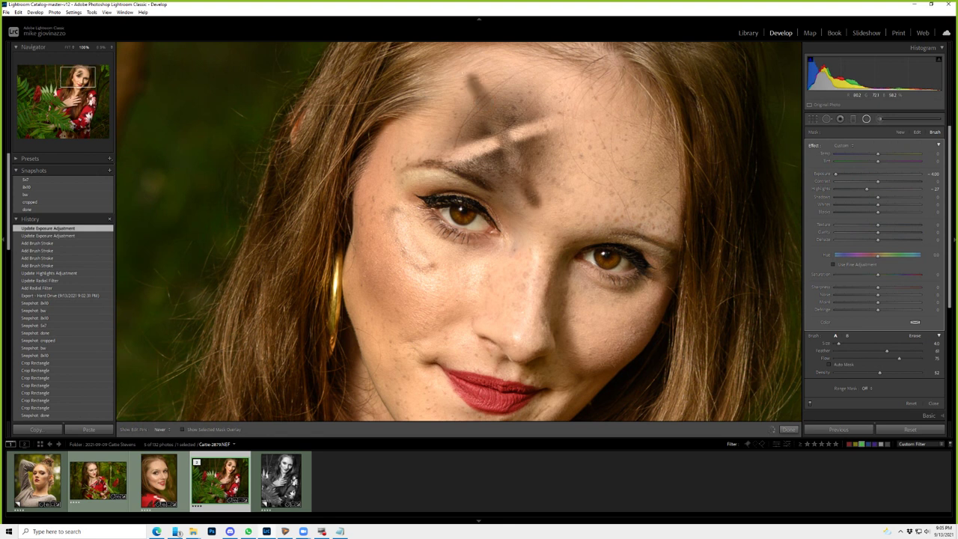
pyautogui.moveTo(472, 92); pyautogui.dragTo(465, 71)
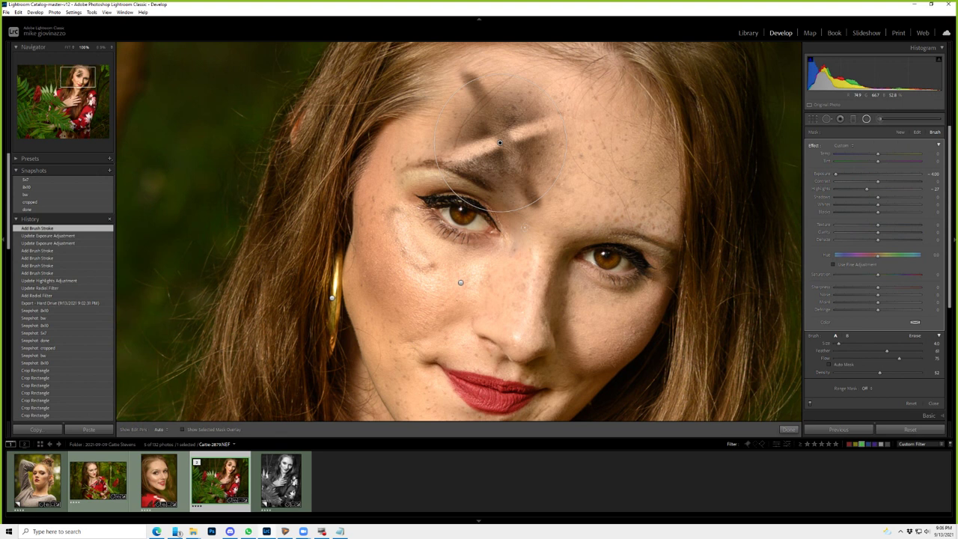
pyautogui.moveTo(449, 281); pyautogui.dragTo(419, 287)
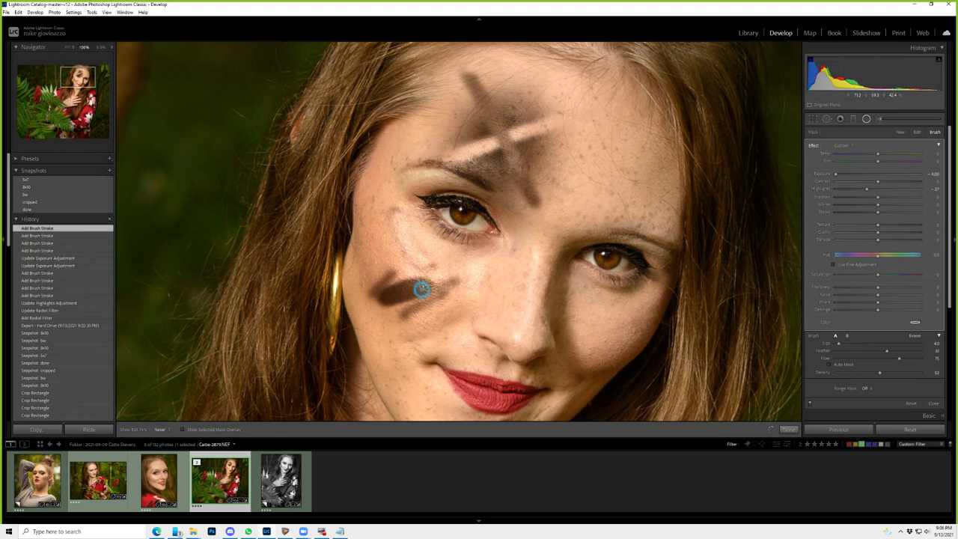
pyautogui.moveTo(422, 288); pyautogui.dragTo(378, 293)
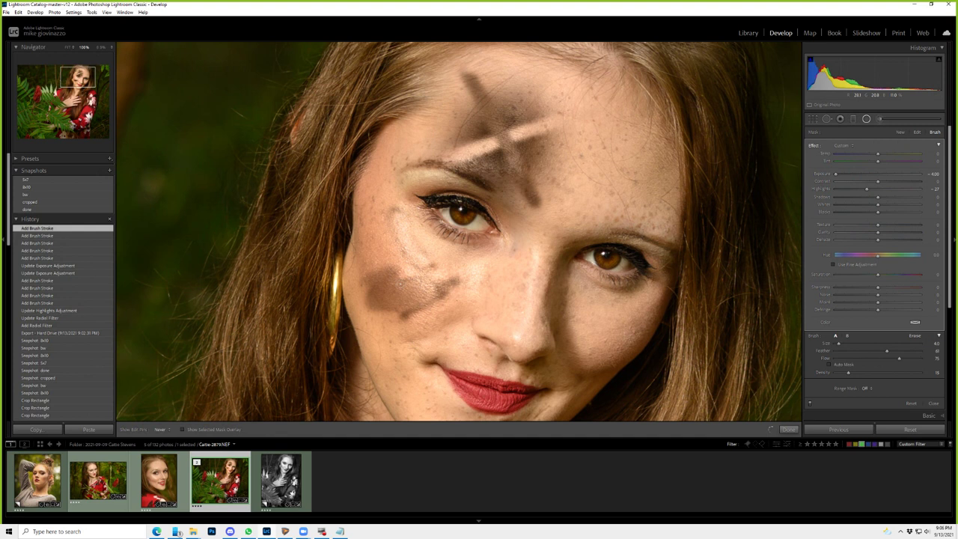
pyautogui.moveTo(460, 282); pyautogui.dragTo(419, 306)
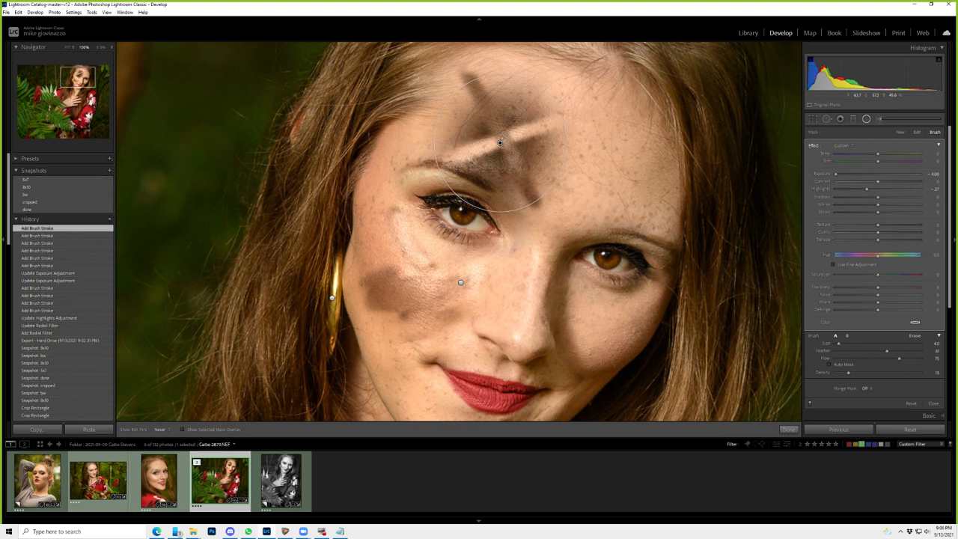
pyautogui.press('Delete')
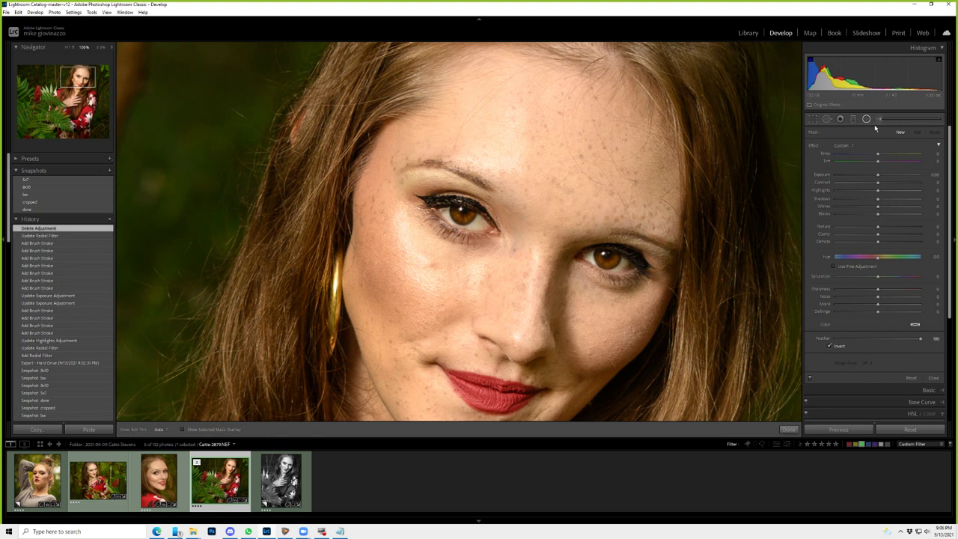
# - Lower the new face radial filter's Whites to -23 and brush more strokes into its mask
pyautogui.moveTo(878, 205); pyautogui.dragTo(872, 210)
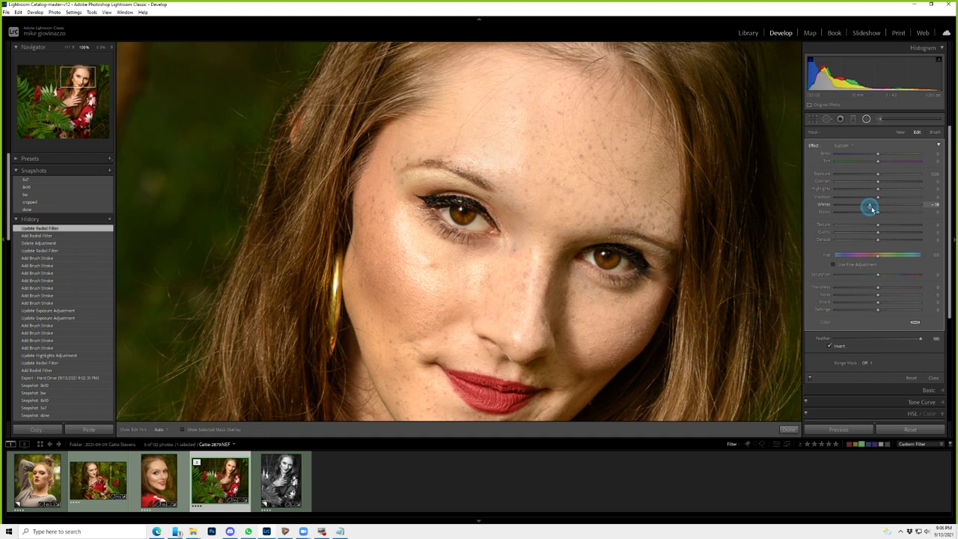
pyautogui.moveTo(872, 209); pyautogui.dragTo(869, 207)
pyautogui.hotkey('shift', 't')
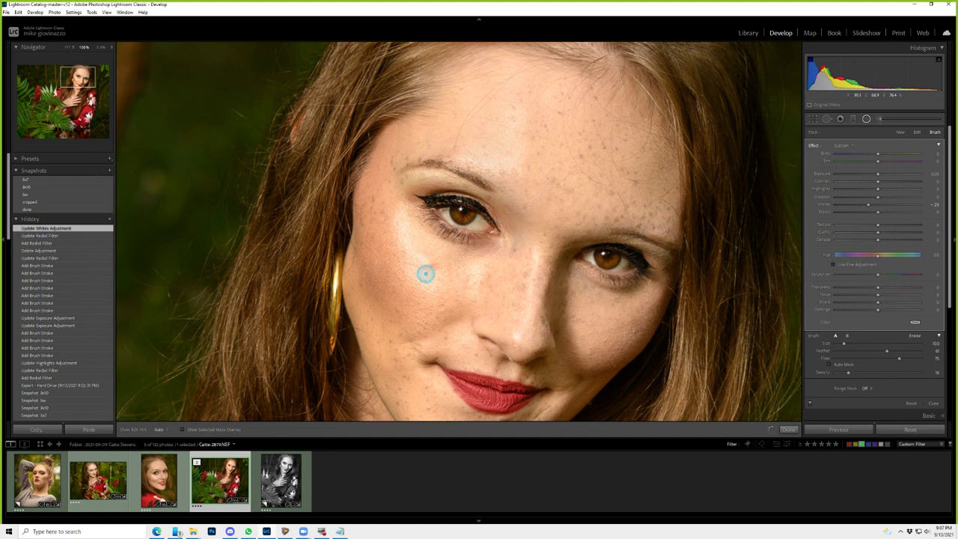
pyautogui.click(425, 274)
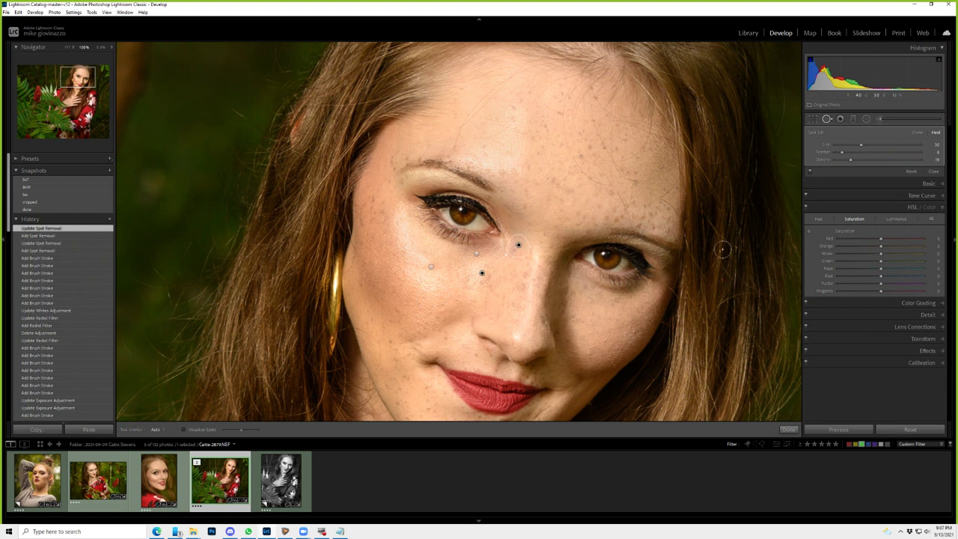
# - Paint a Teeth Whitening preset brush over both eye whites with Auto Mask on
pyautogui.press('k')
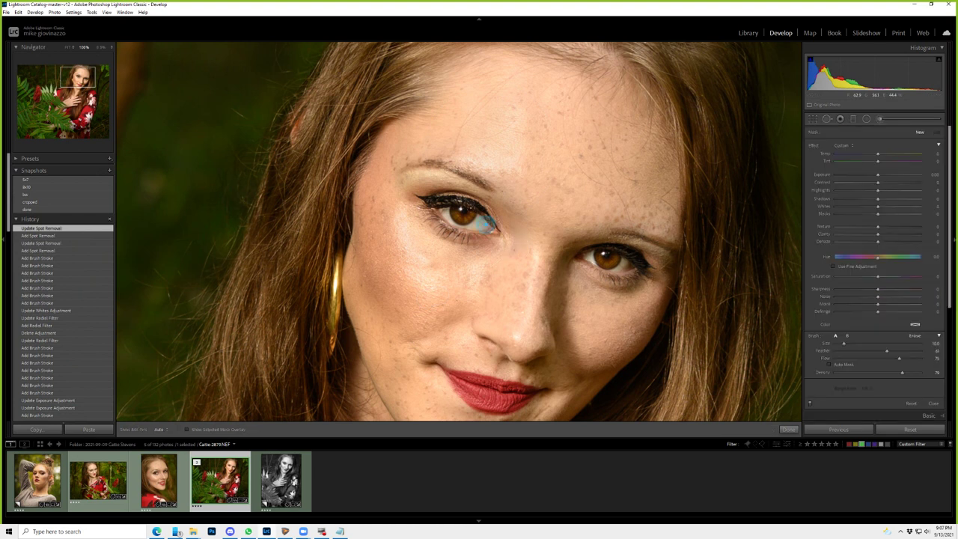
pyautogui.click(842, 146)
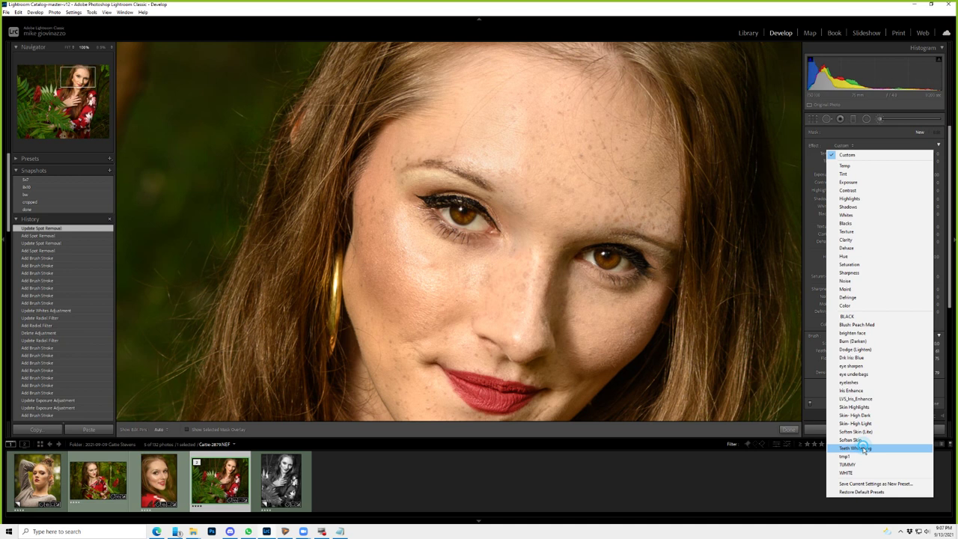
pyautogui.click(855, 447)
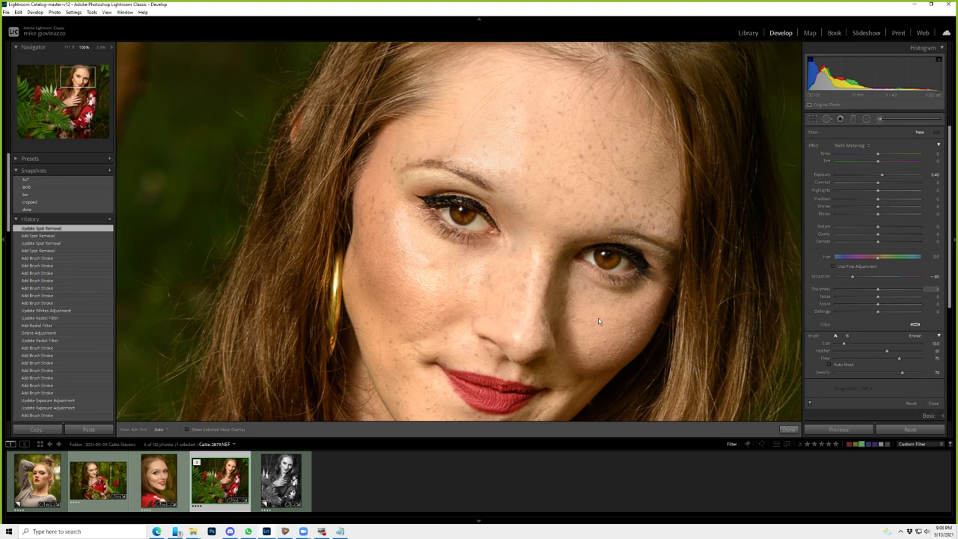
pyautogui.click(588, 255)
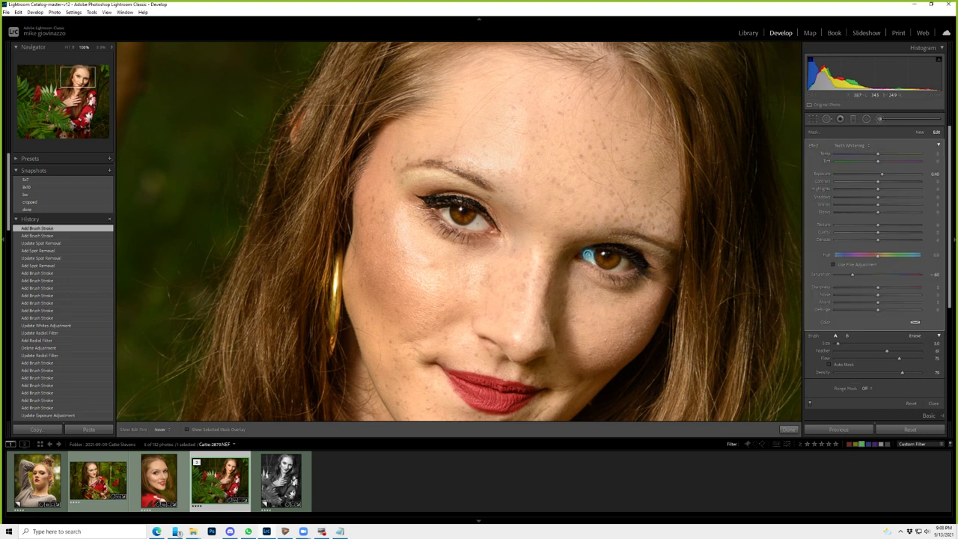
pyautogui.click(476, 222)
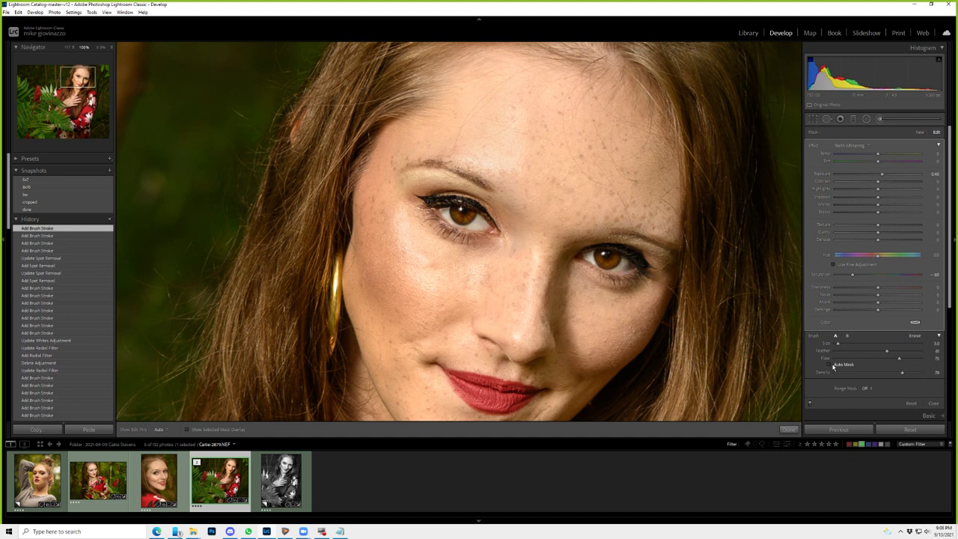
pyautogui.click(831, 364)
pyautogui.click(482, 217)
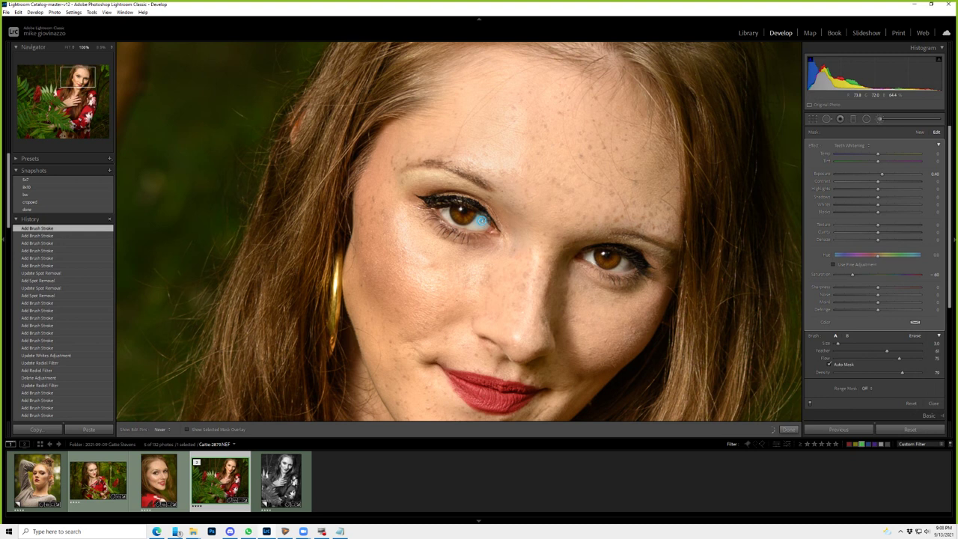
# - At close zoom with the mask overlay, erase the mask from the iris and finish the adjustment
pyautogui.press('o')
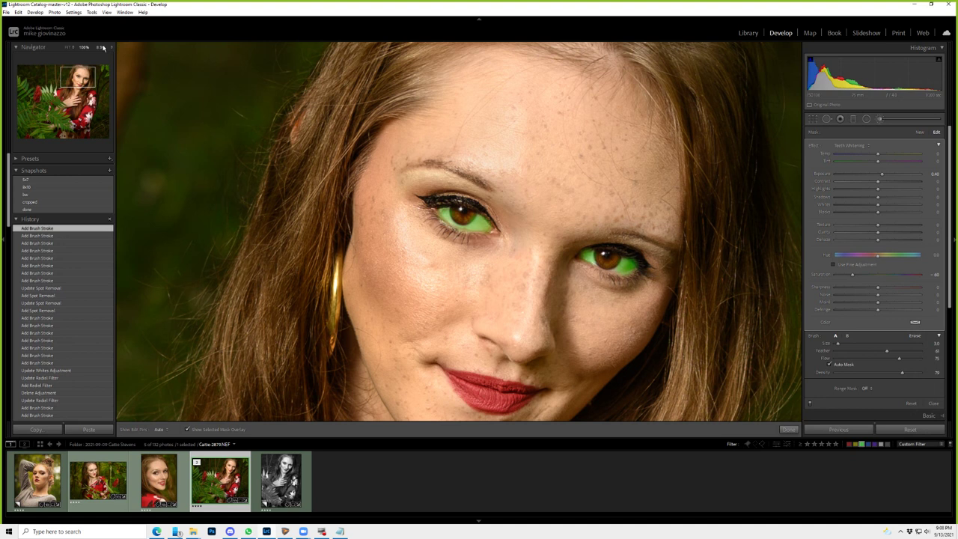
pyautogui.click(103, 47)
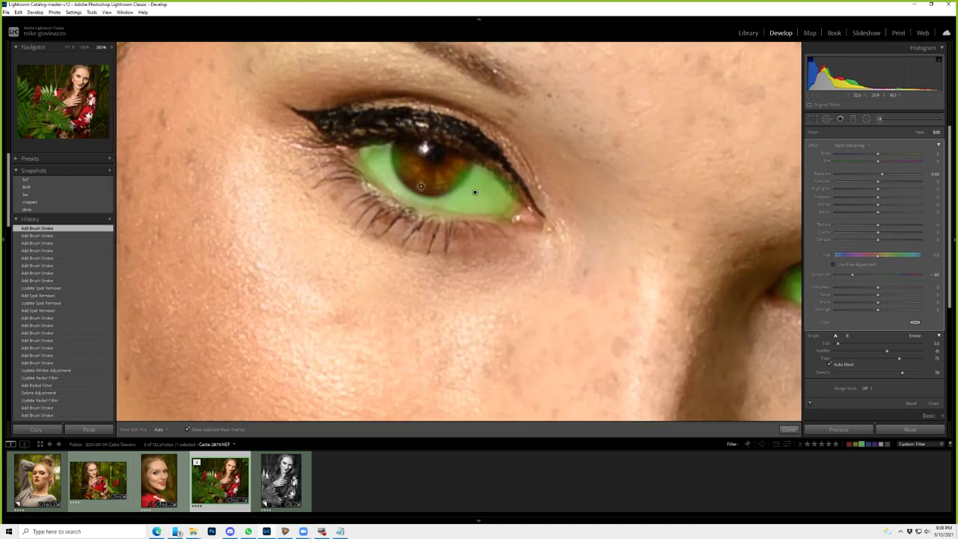
pyautogui.press('alt')
pyautogui.moveTo(474, 192); pyautogui.dragTo(423, 182)
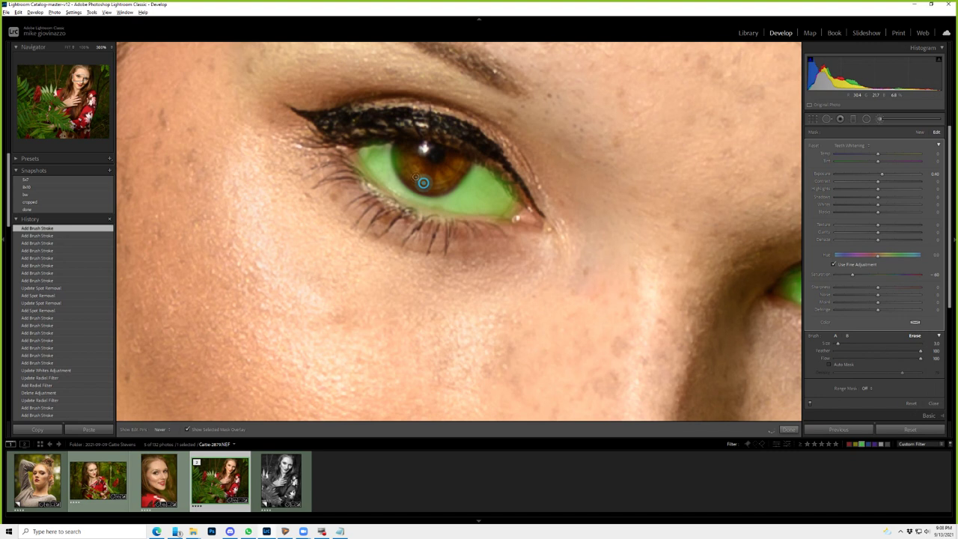
pyautogui.press('k')
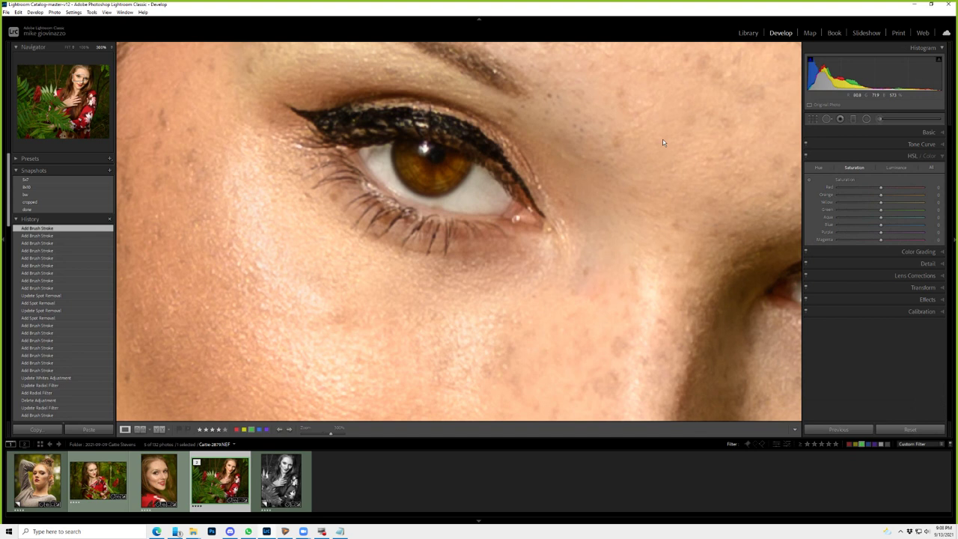
# - Set the eye-white brush adjustment to density 100 and pan the close-up to check both eyes
pyautogui.press('k')
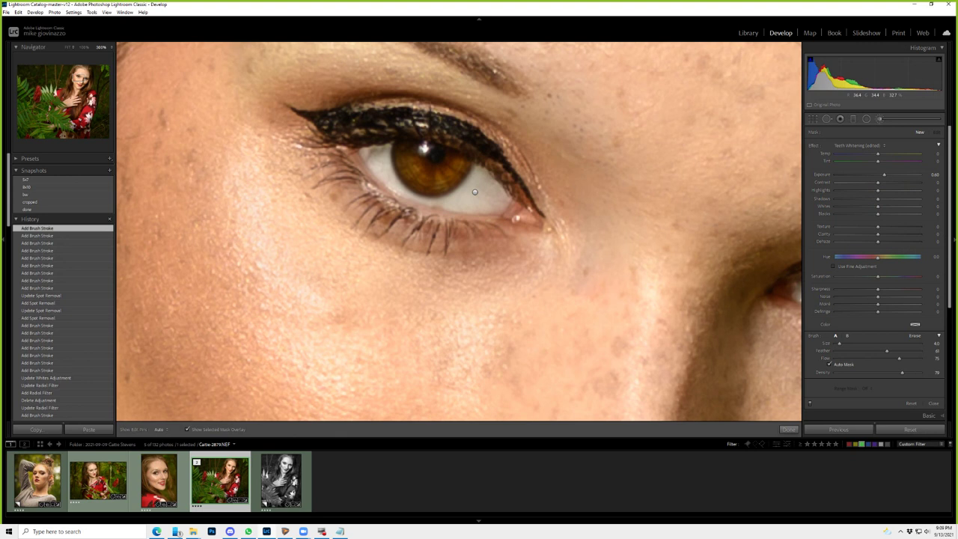
pyautogui.moveTo(475, 193); pyautogui.dragTo(177, 110)
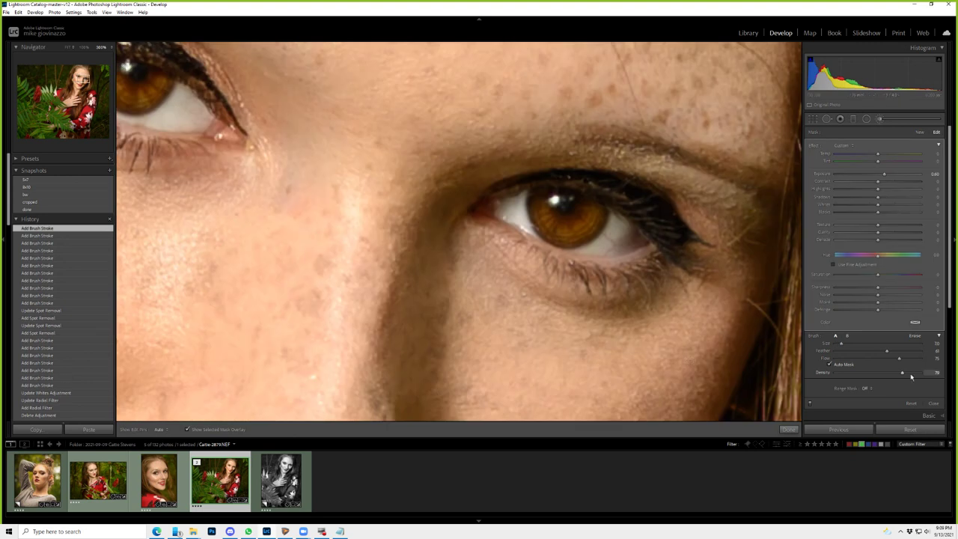
pyautogui.moveTo(910, 376); pyautogui.dragTo(950, 370)
pyautogui.moveTo(503, 384); pyautogui.dragTo(616, 417)
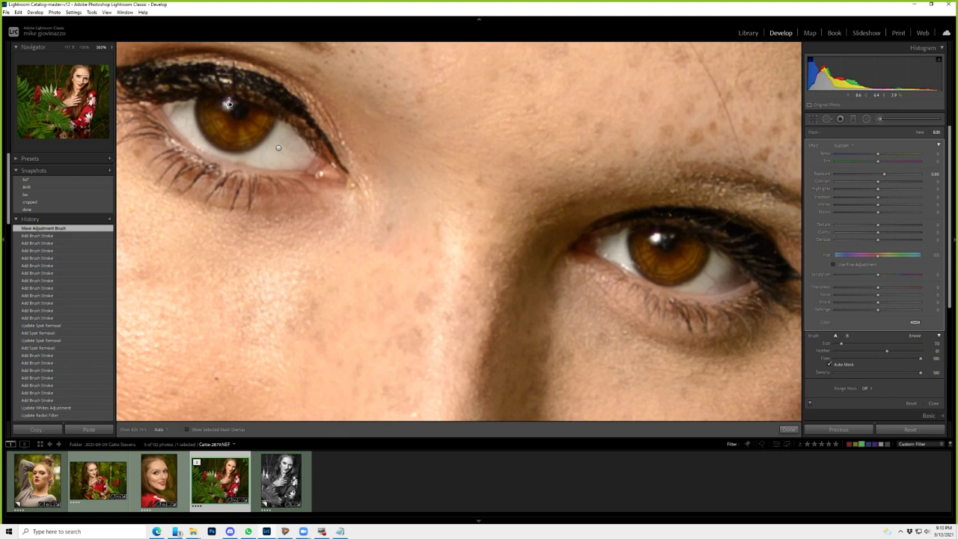
pyautogui.click(814, 147)
pyautogui.doubleClick(896, 175)
pyautogui.hotkey('ctrl', 'z')
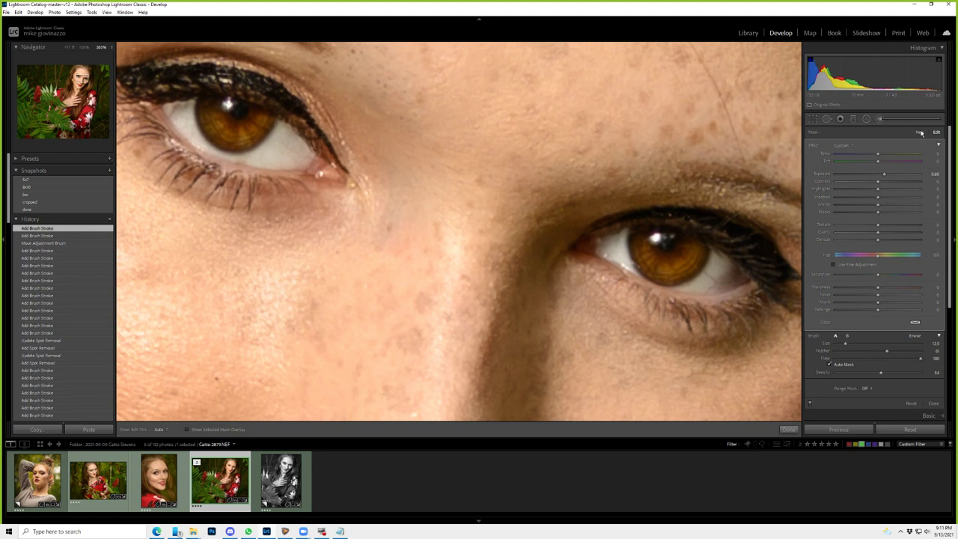
# - Paint an Iris Enhance brush adjustment on the irises with a smaller brush, then fit the photo
pyautogui.click(920, 132)
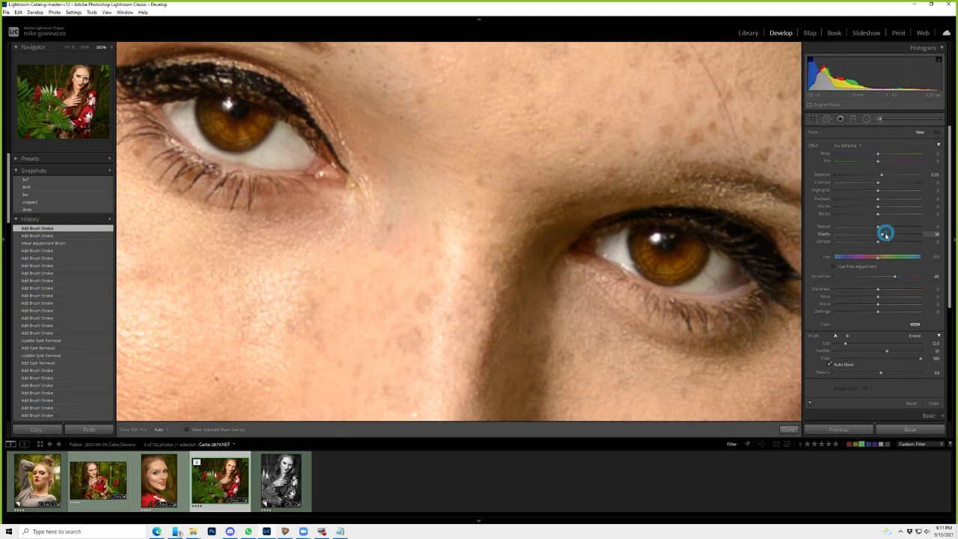
pyautogui.press('[')
pyautogui.press('[')
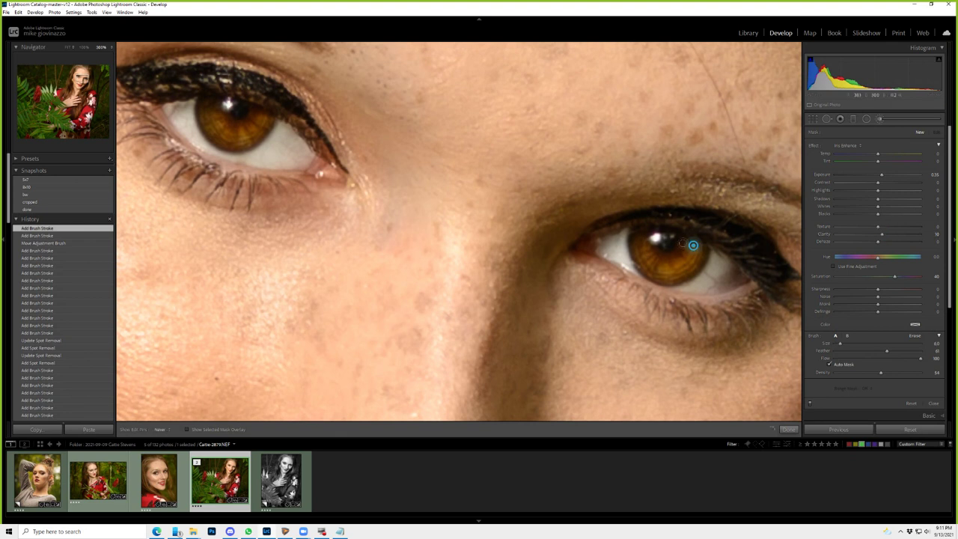
pyautogui.moveTo(663, 270); pyautogui.dragTo(693, 247)
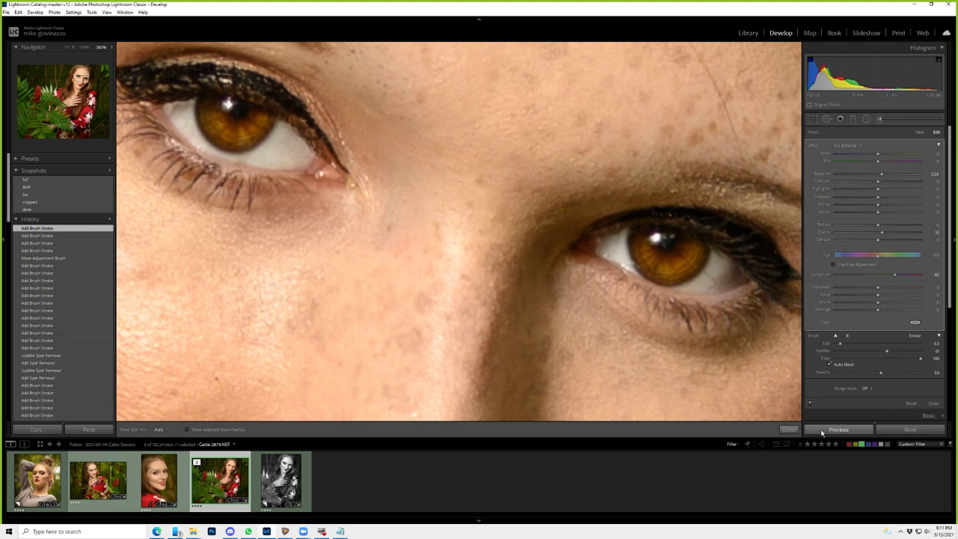
pyautogui.press('z')
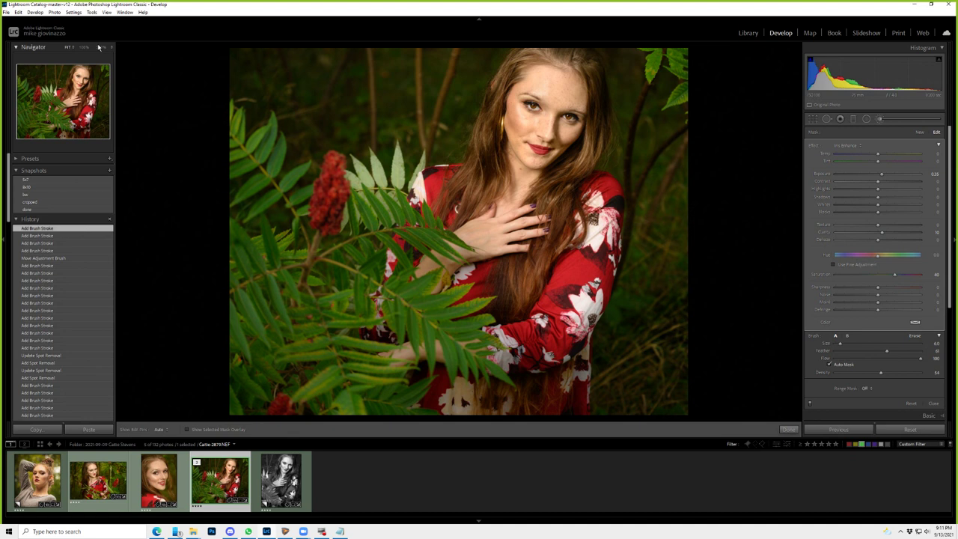
pyautogui.click(98, 47)
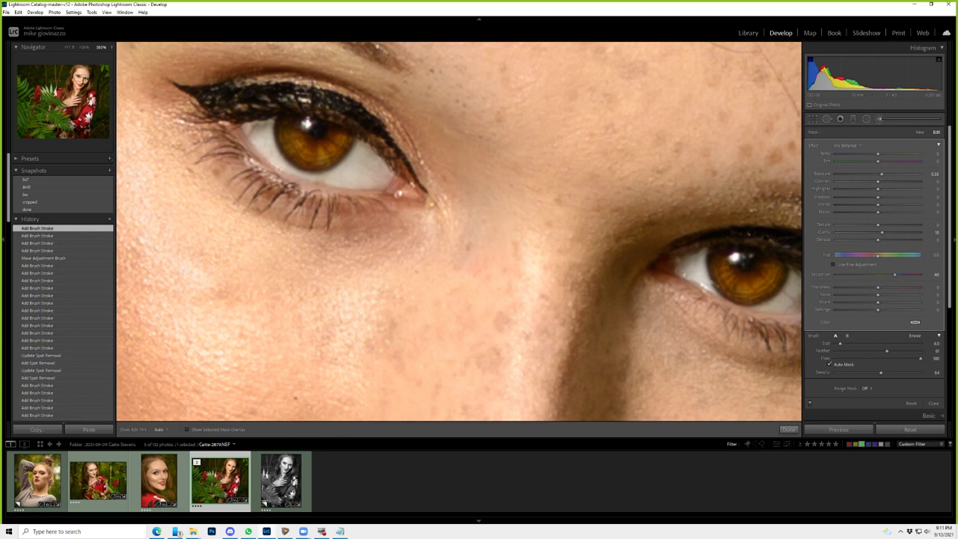
pyautogui.press('\\')
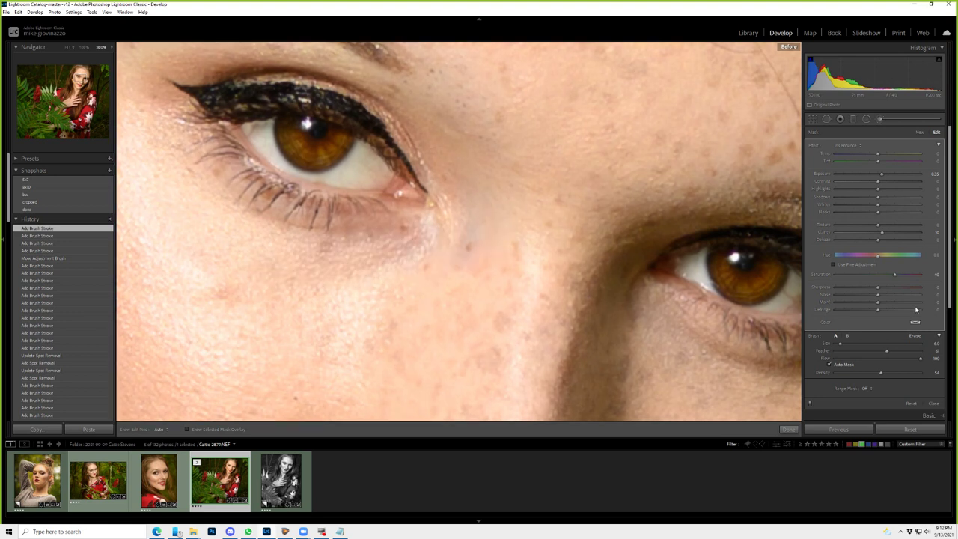
pyautogui.press('z')
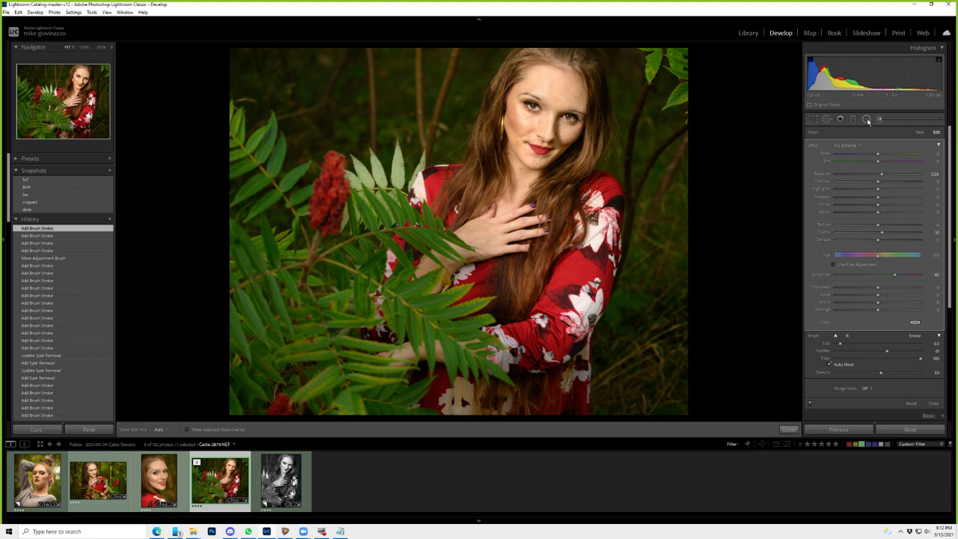
# - Drag a graduated filter in from the right edge of the portrait
pyautogui.click(853, 119)
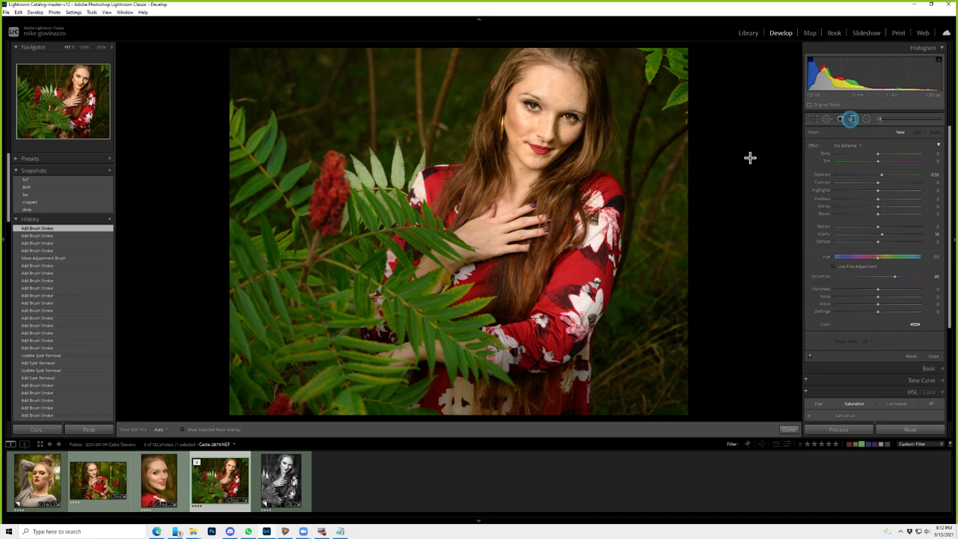
pyautogui.moveTo(441, 279); pyautogui.dragTo(754, 162)
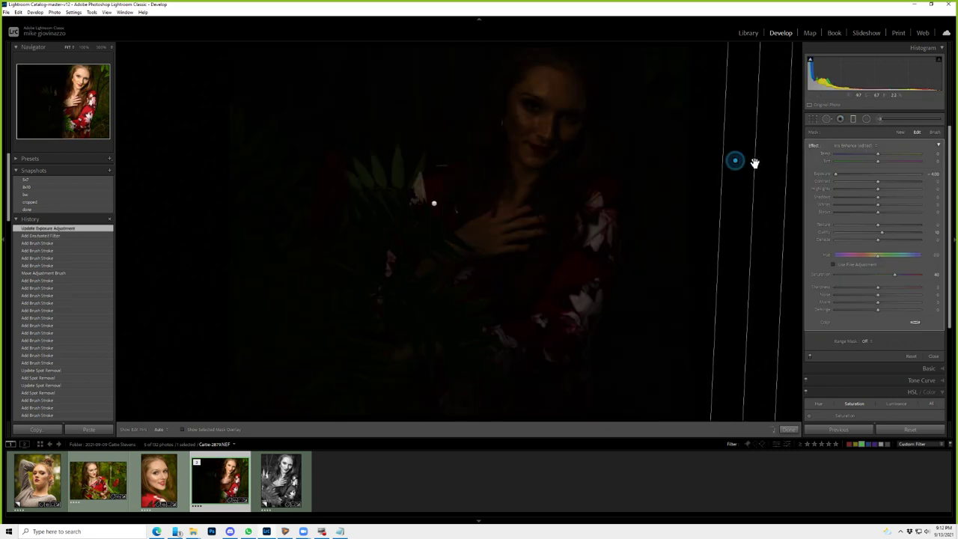
pyautogui.moveTo(754, 162); pyautogui.dragTo(760, 161)
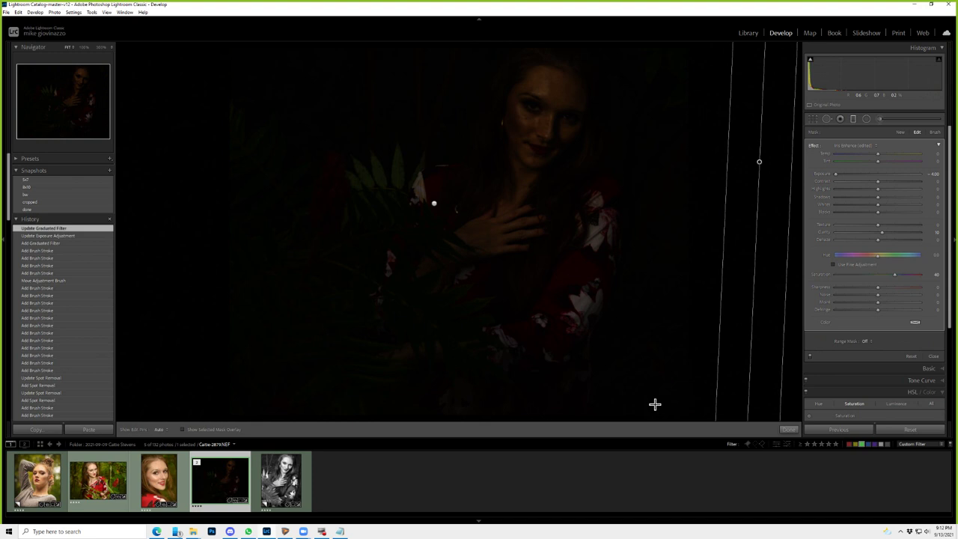
# - Reset the filter's Exposure and Dehaze, set Texture -50 and Clarity about -18, and show its mask
pyautogui.click(914, 240)
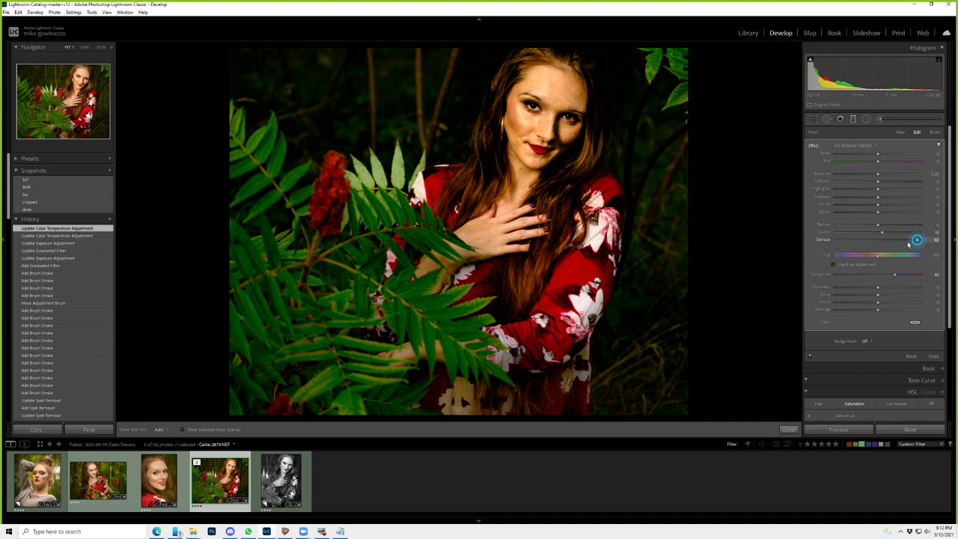
pyautogui.doubleClick(908, 243)
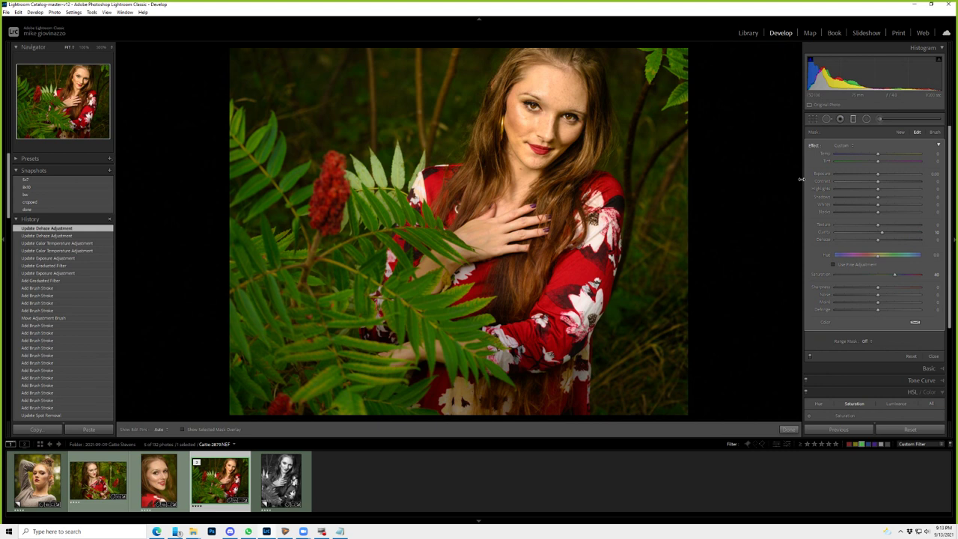
pyautogui.click(862, 224)
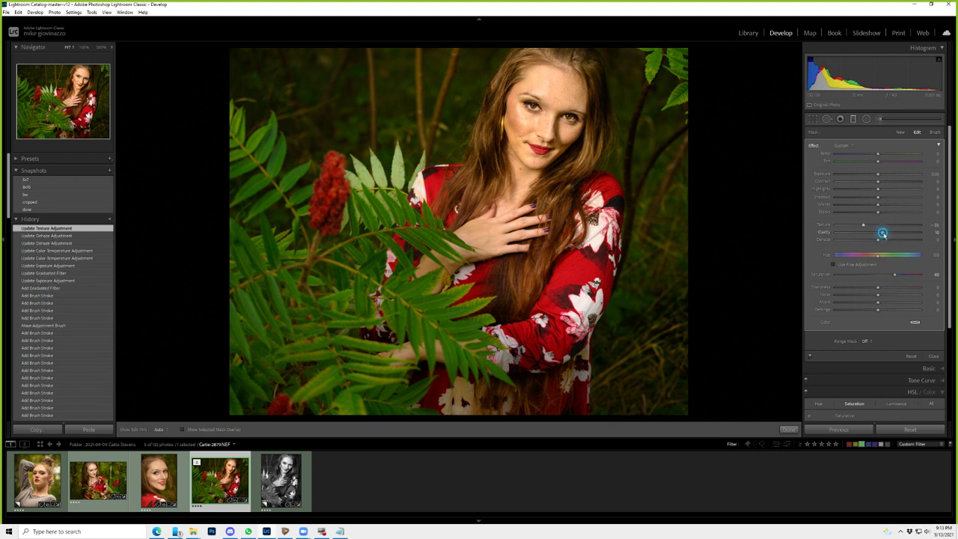
pyautogui.moveTo(883, 233); pyautogui.dragTo(869, 233)
pyautogui.click(854, 225)
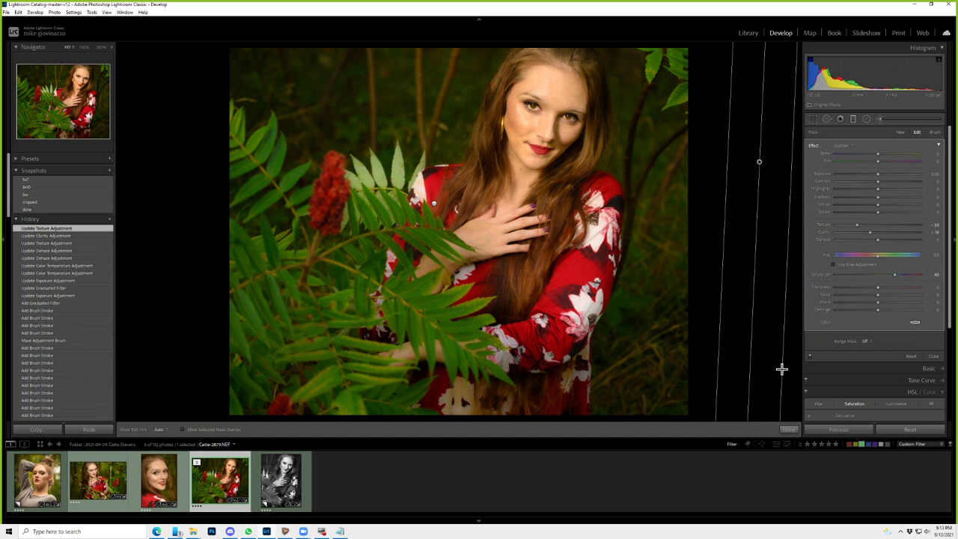
pyautogui.press('o')
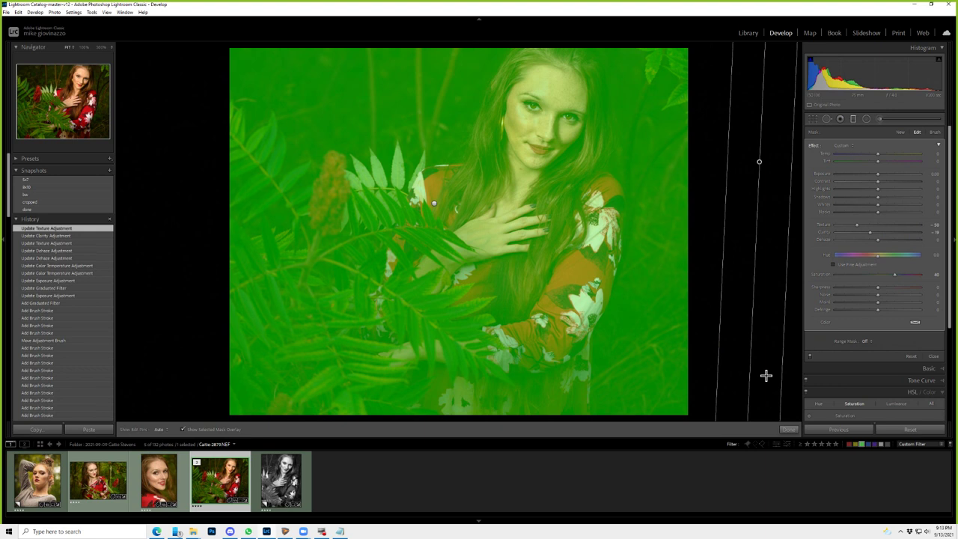
# - Restrict the filter mask with a Color range sampled from the face, amount 13
pyautogui.press('k')
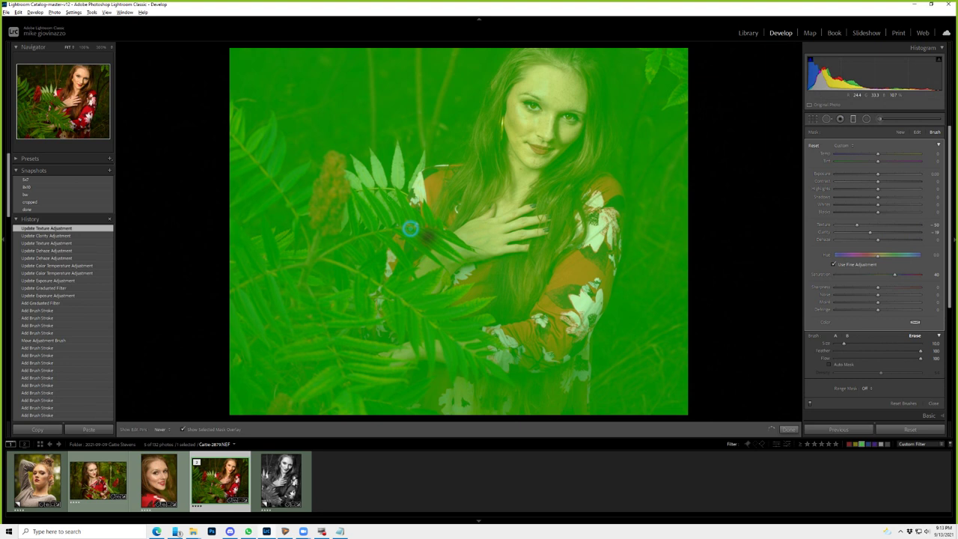
pyautogui.hotkey('ctrl', 'z')
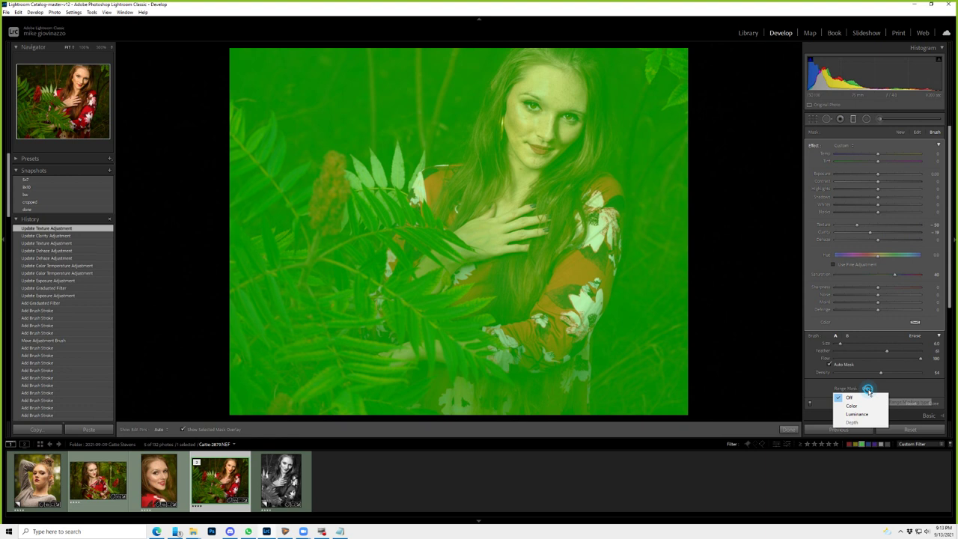
pyautogui.click(851, 405)
pyautogui.moveTo(552, 76); pyautogui.dragTo(564, 88)
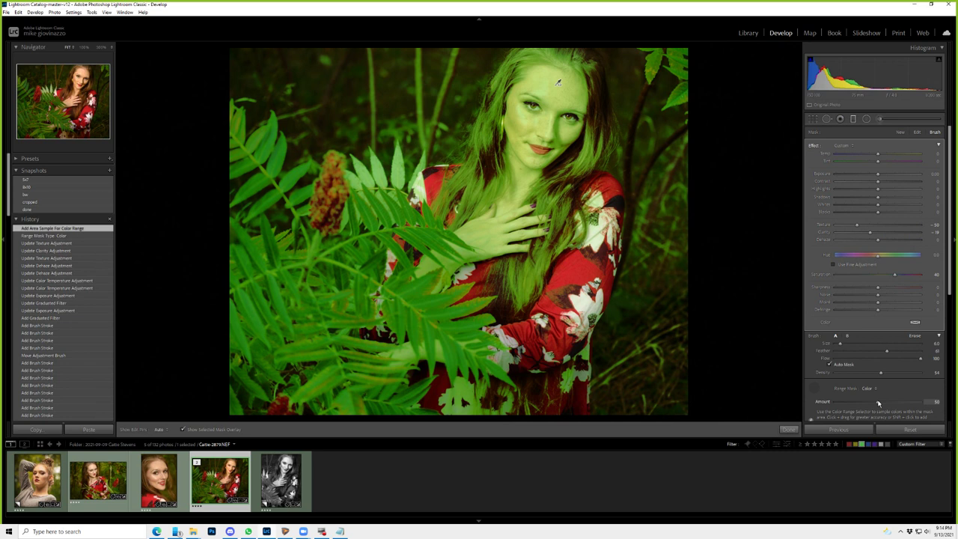
pyautogui.moveTo(878, 404); pyautogui.dragTo(846, 404)
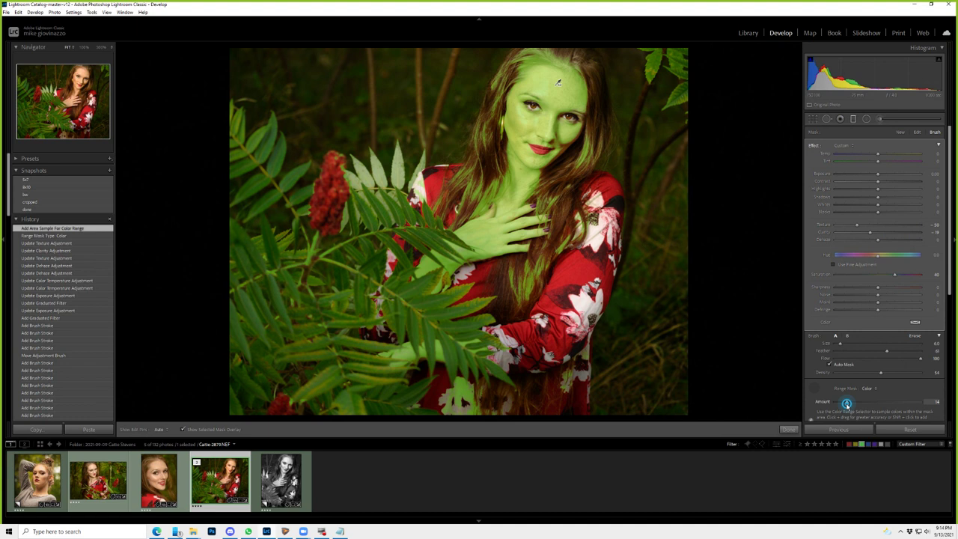
pyautogui.moveTo(846, 403); pyautogui.dragTo(846, 403)
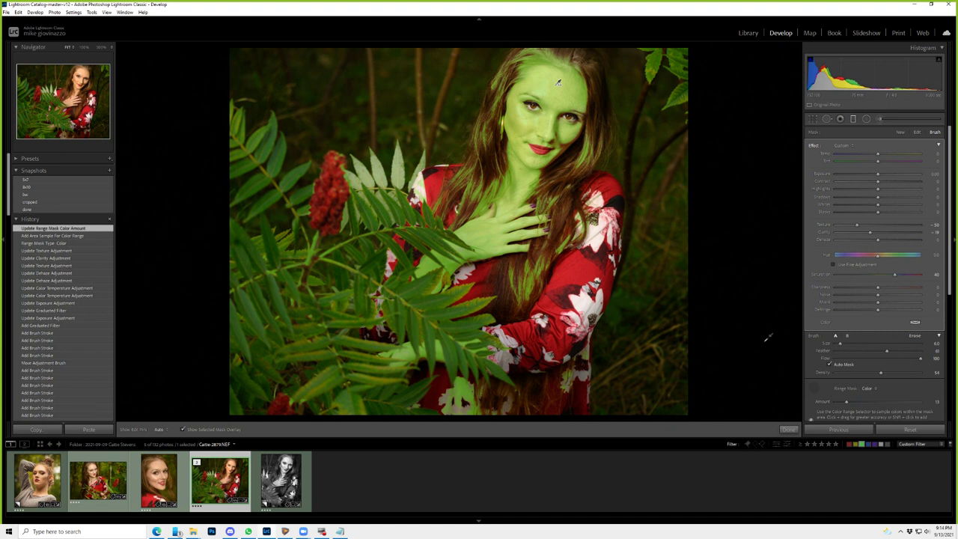
# - Reset the brush saturation to 0 and warm its temperature to about 20
pyautogui.press('o')
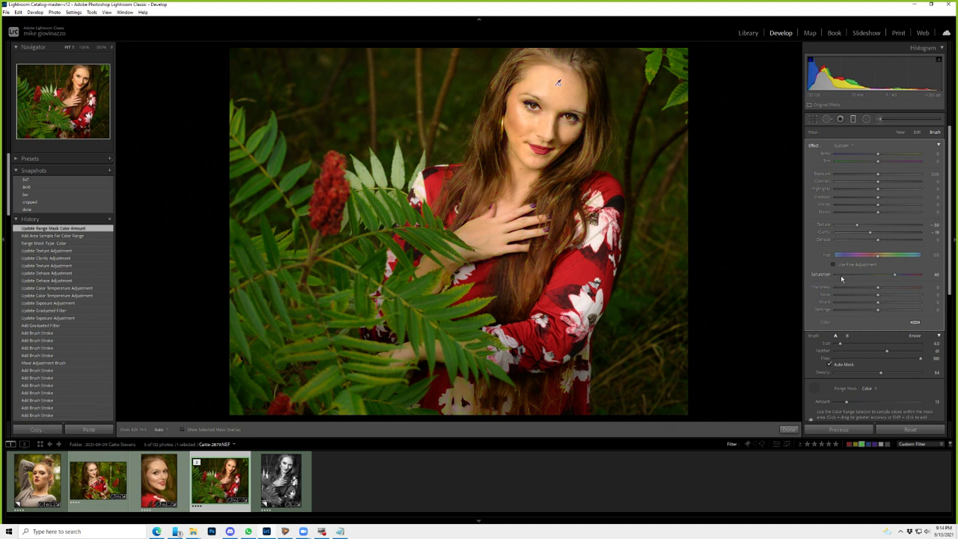
pyautogui.click(819, 274)
pyautogui.doubleClick(819, 274)
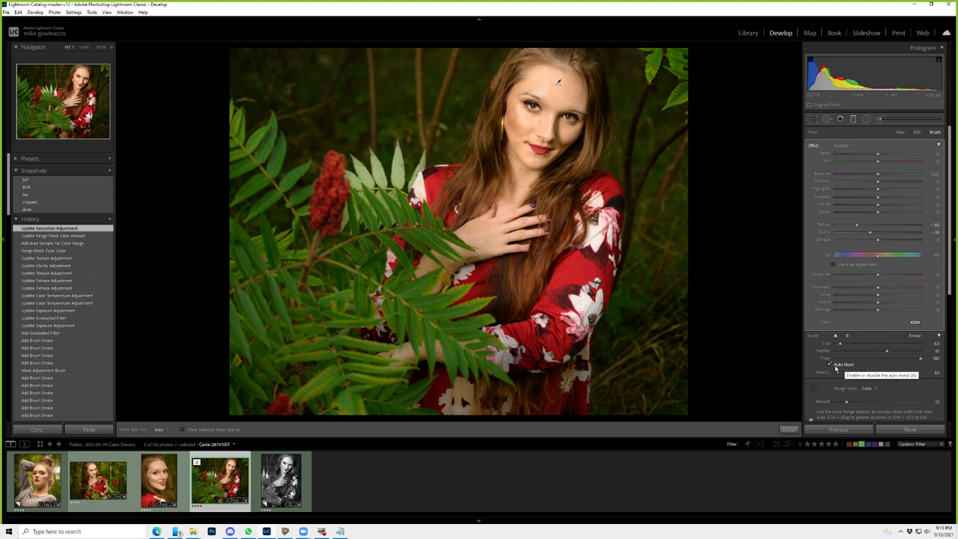
pyautogui.moveTo(877, 153); pyautogui.dragTo(886, 154)
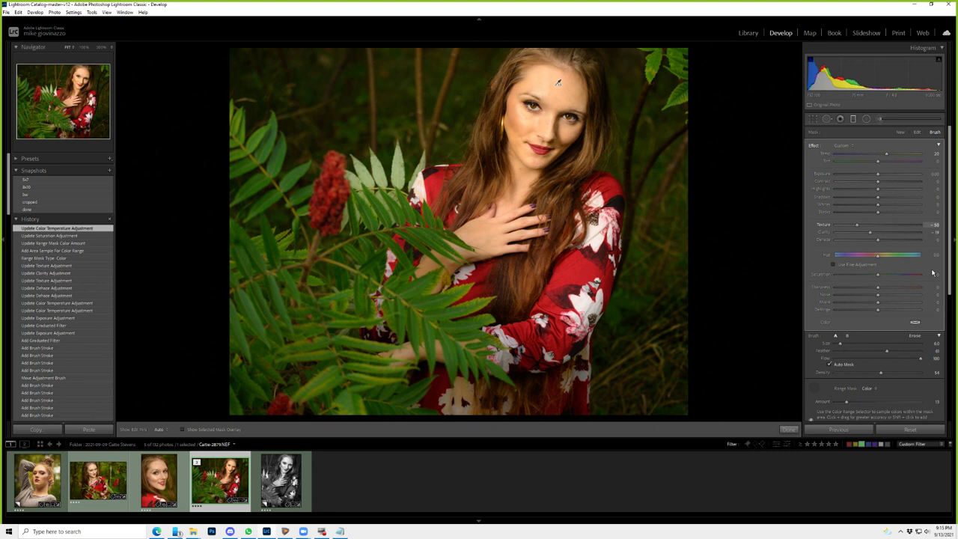
# - Check the skin mask's coverage, then bring up actions for the black-and-white photo
pyautogui.press('o')
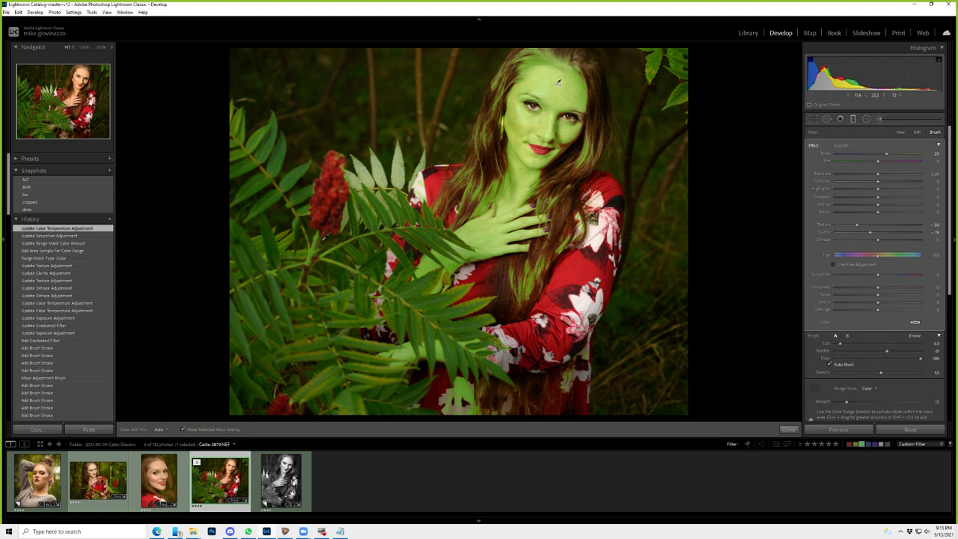
pyautogui.press('o')
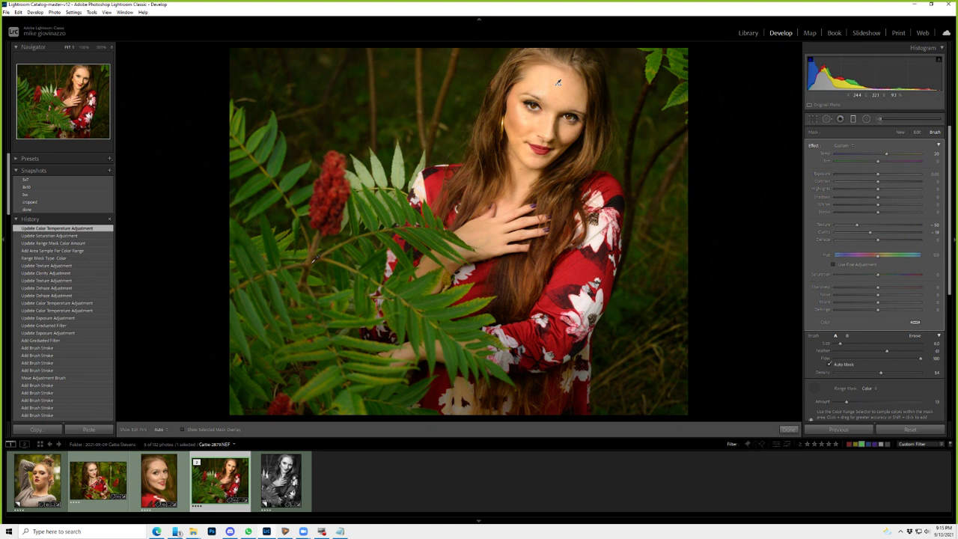
pyautogui.press('o')
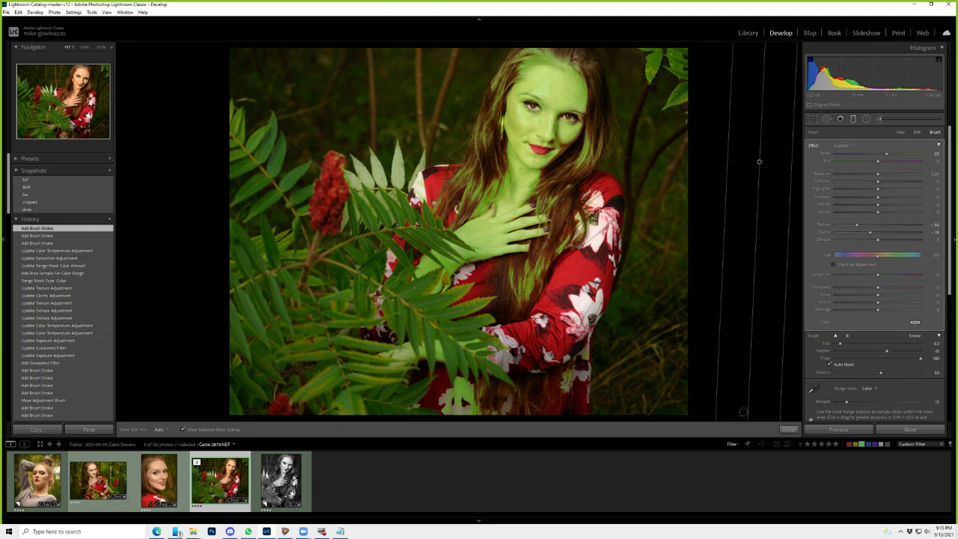
pyautogui.press('o')
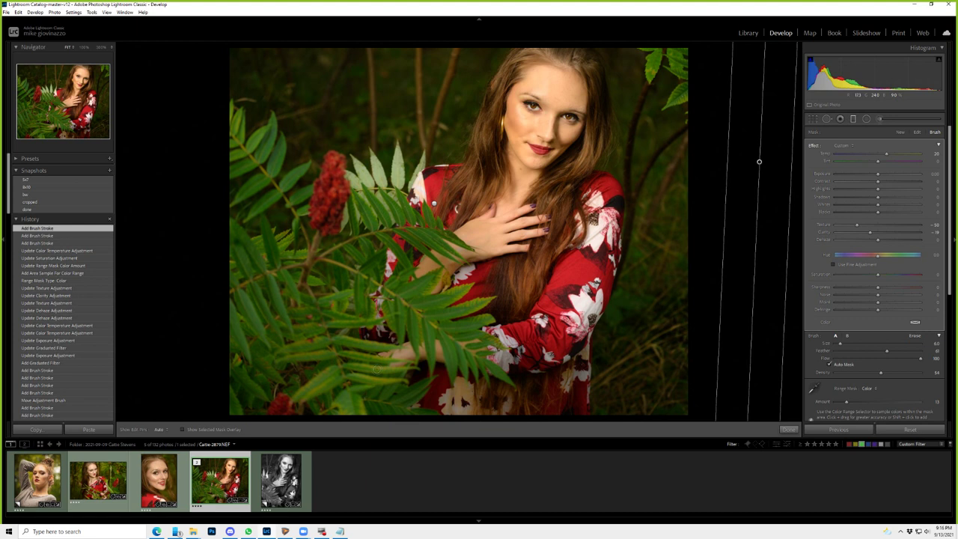
pyautogui.rightClick(282, 487)
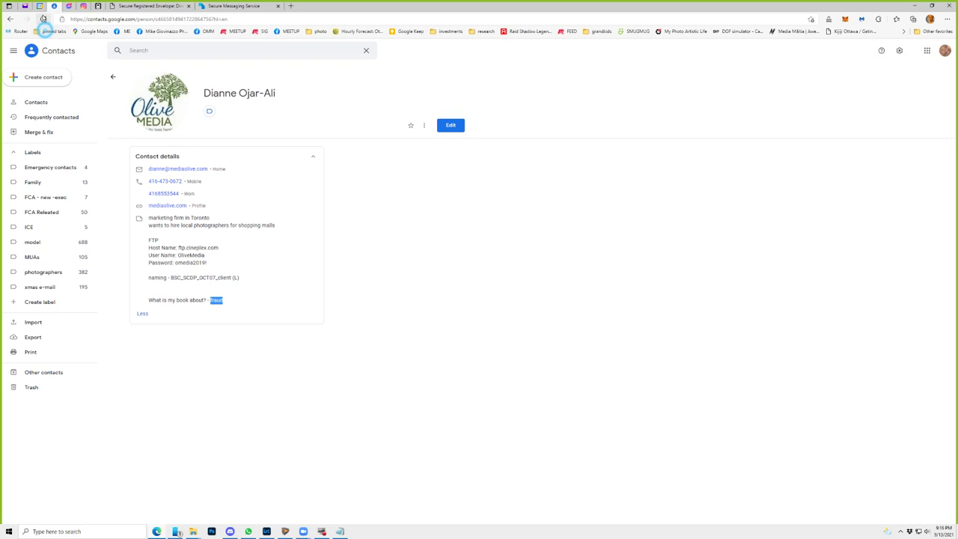
# - Switch from Google Contacts to the Messenger group chat tab
pyautogui.hotkey('ctrl', 'Tab')
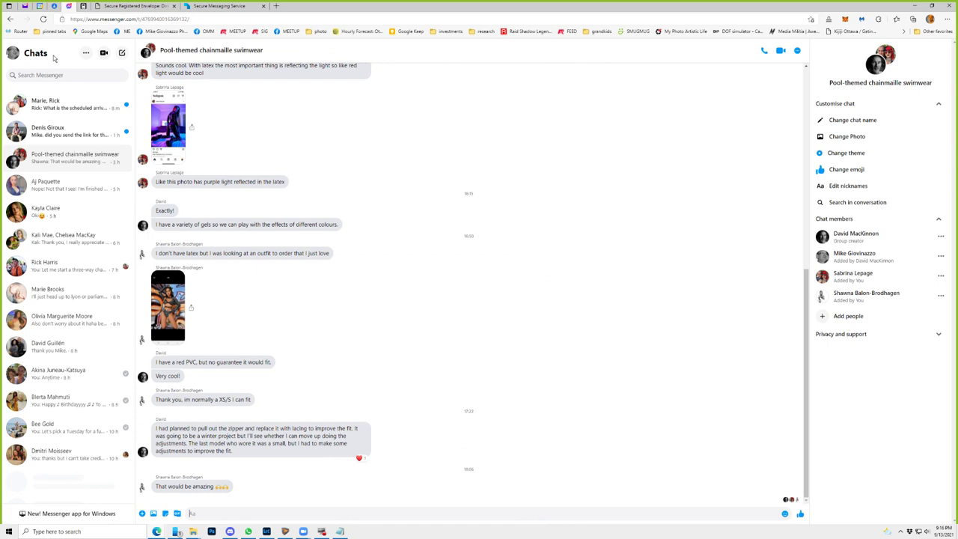
# - Find the contact in Messenger, send them the Zoom meeting link, and return to Lightroom
pyautogui.click(67, 75)
pyautogui.write('deni')
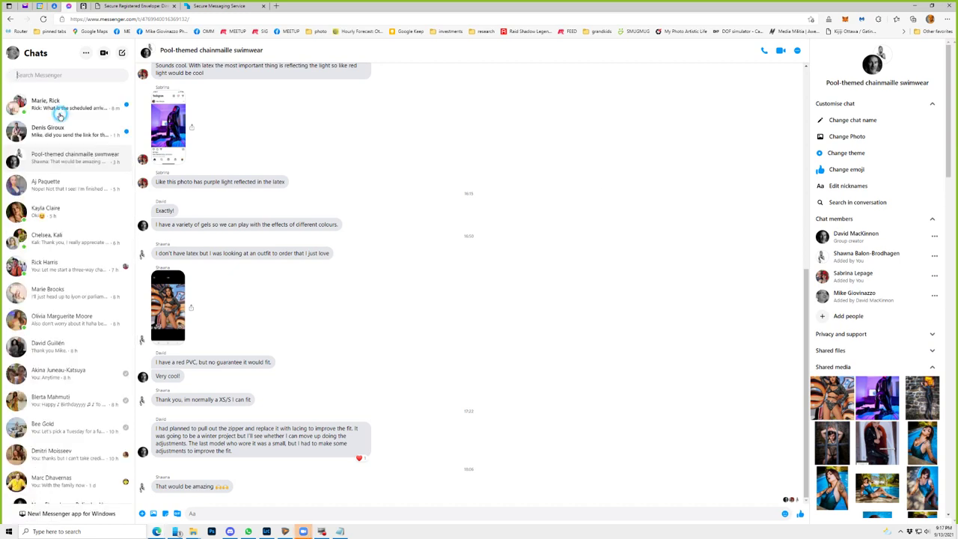
pyautogui.click(62, 129)
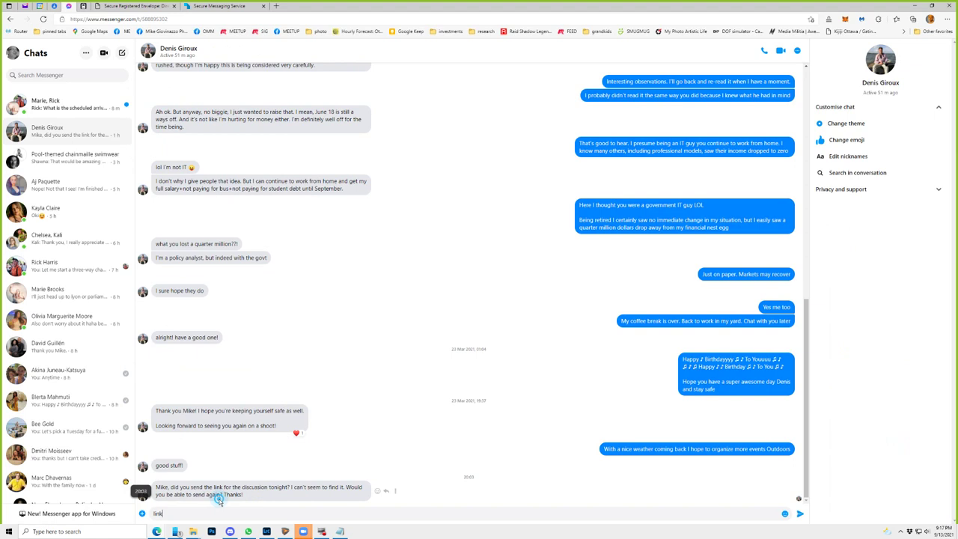
pyautogui.hotkey('ctrl', 'v')
pyautogui.press('Return')
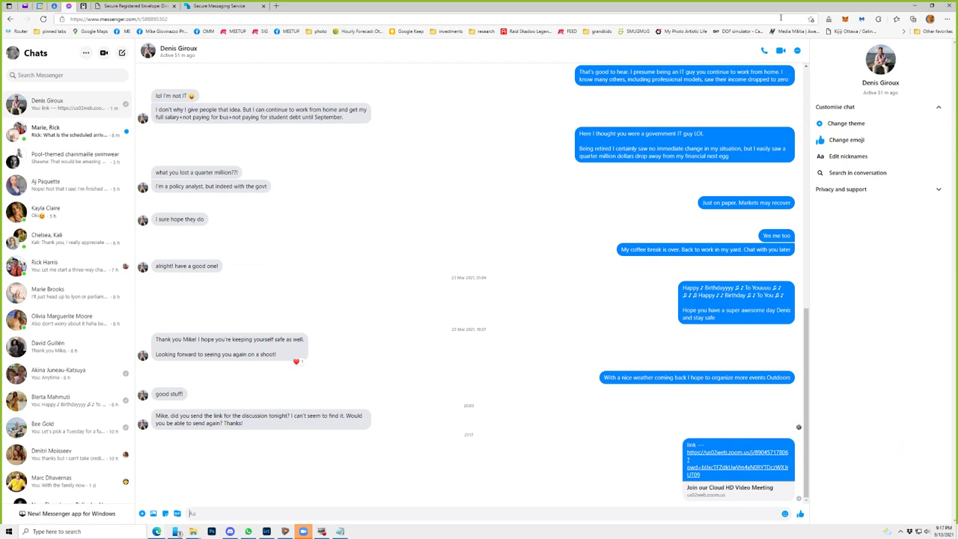
pyautogui.hotkey('alt', 'Tab')
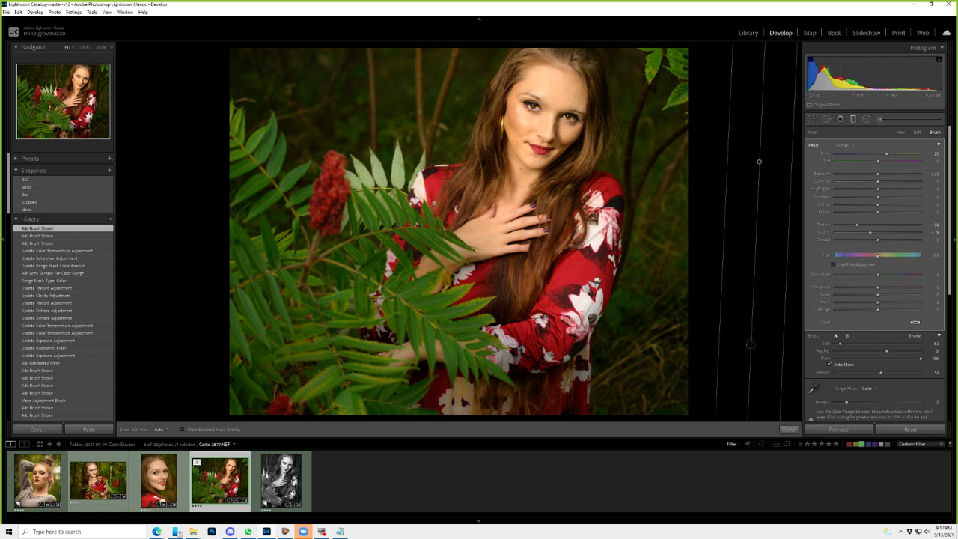
# - Open the lone 'others' folder photo, inspect the eye close up, then open it for cropping
pyautogui.press('e')
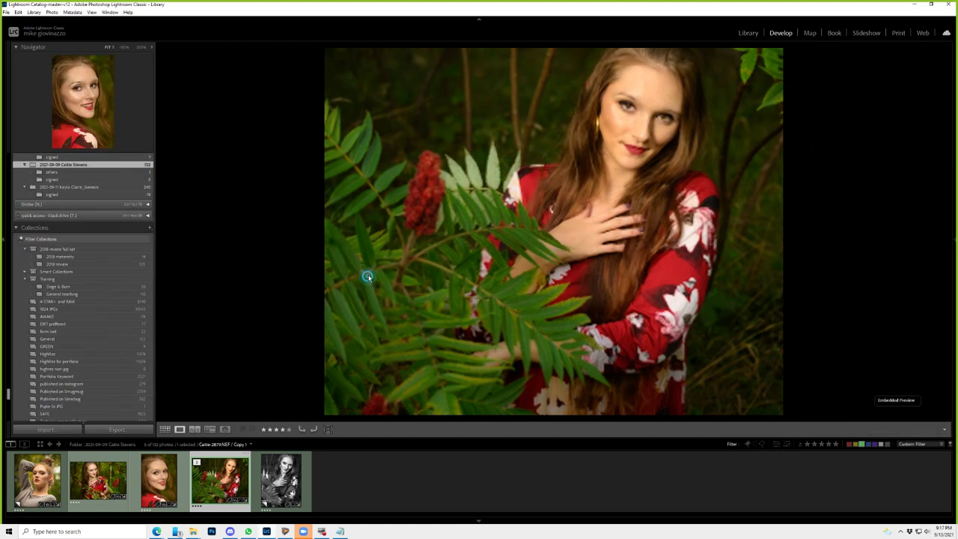
pyautogui.press('Right')
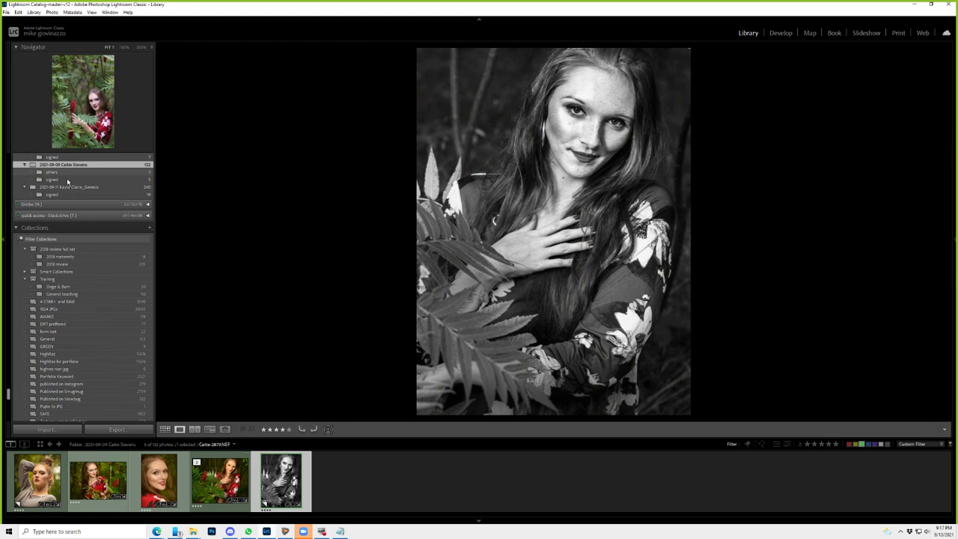
pyautogui.click(52, 172)
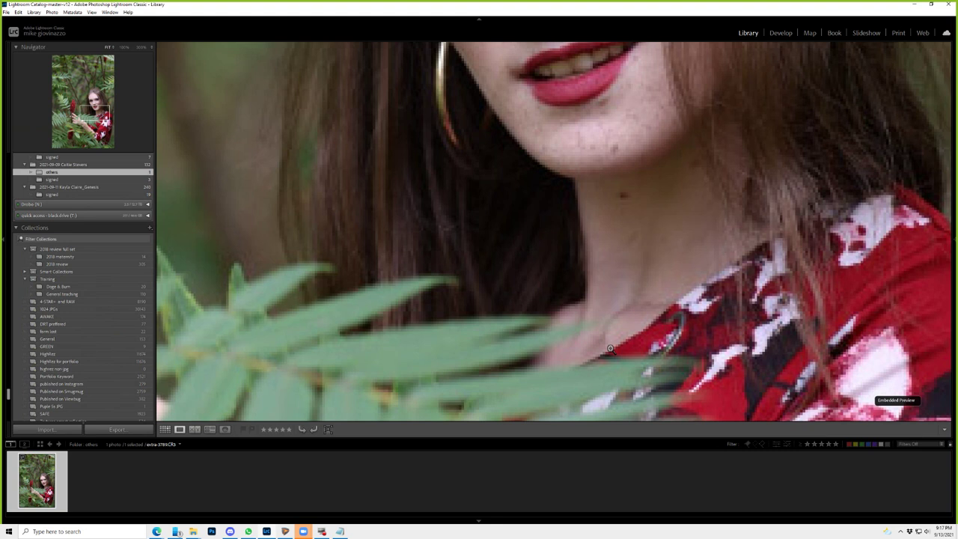
pyautogui.click(609, 349)
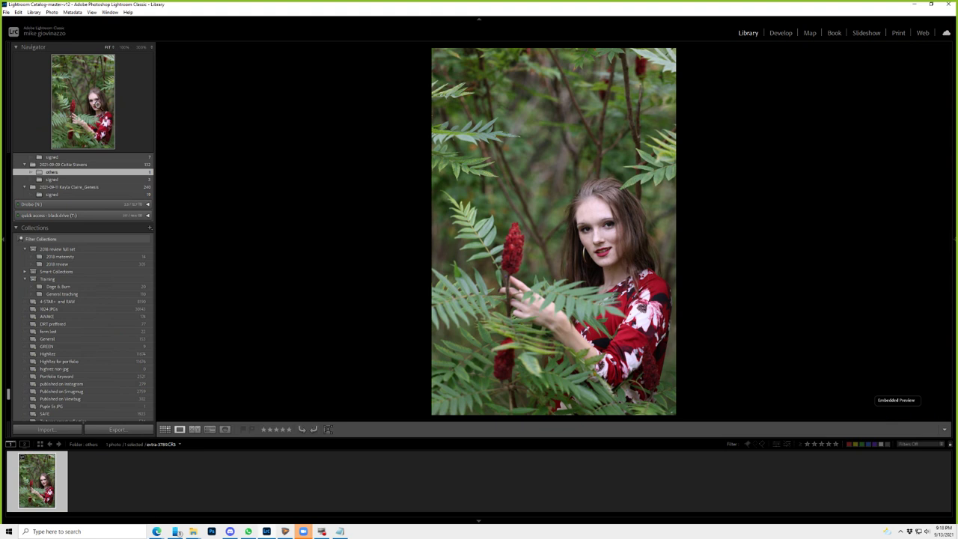
pyautogui.click(96, 105)
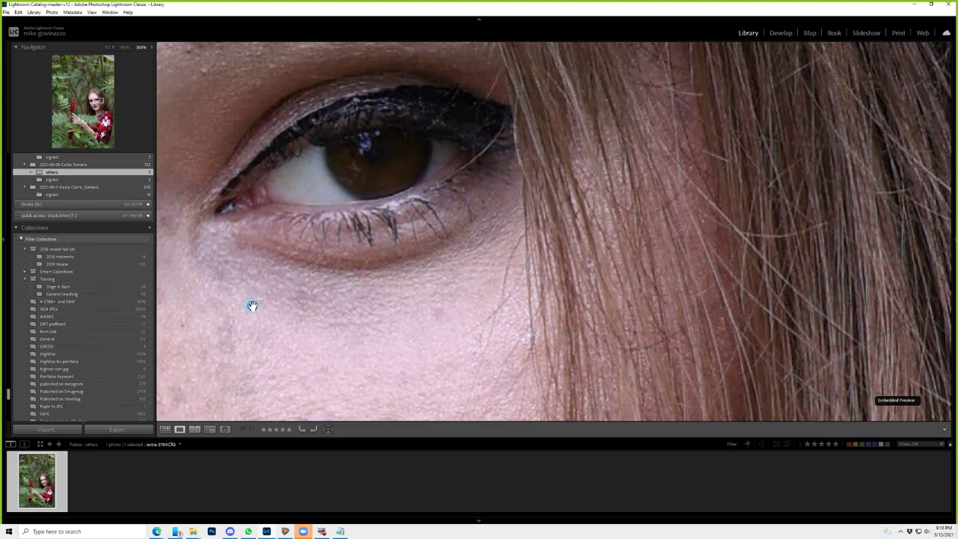
pyautogui.click(252, 305)
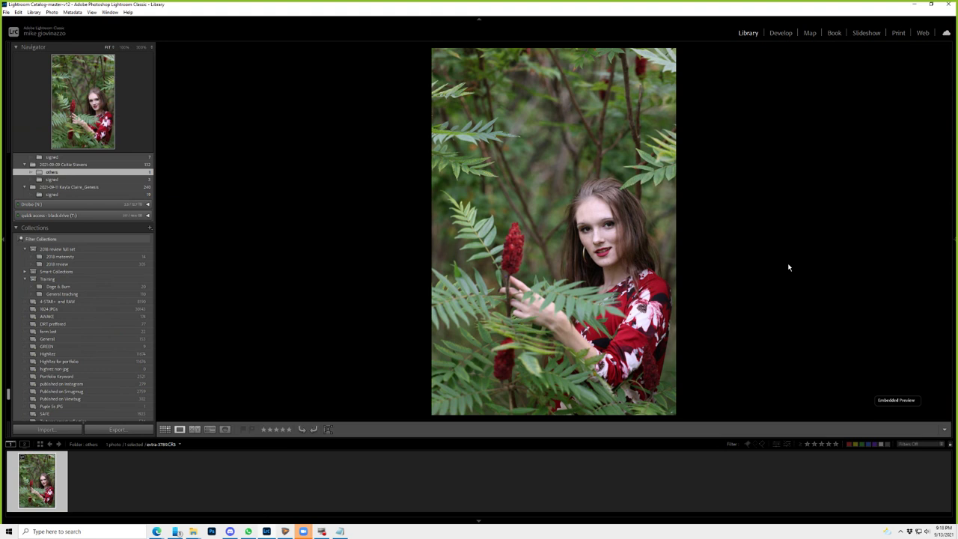
pyautogui.press('r')
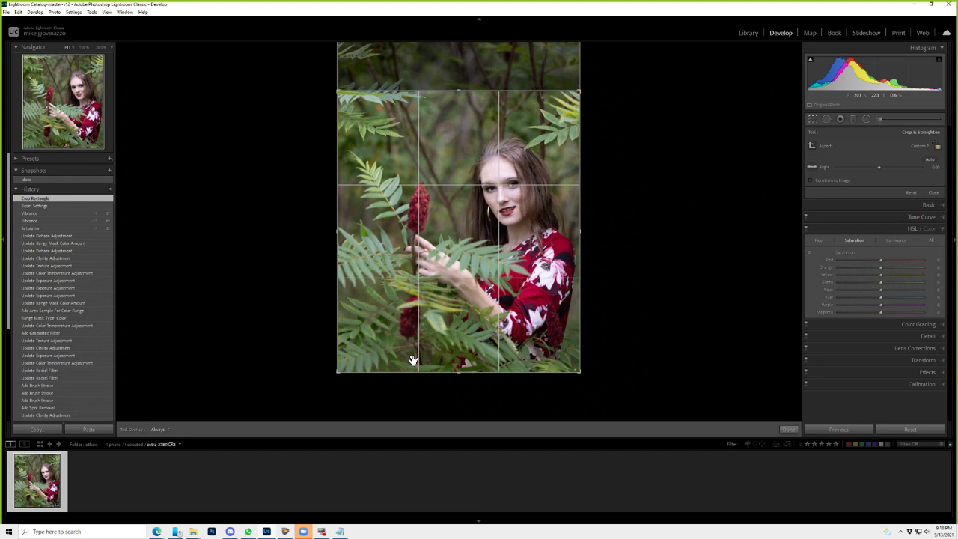
# - Recompose the crop by shifting the photo down within the crop frame and apply it
pyautogui.click(789, 428)
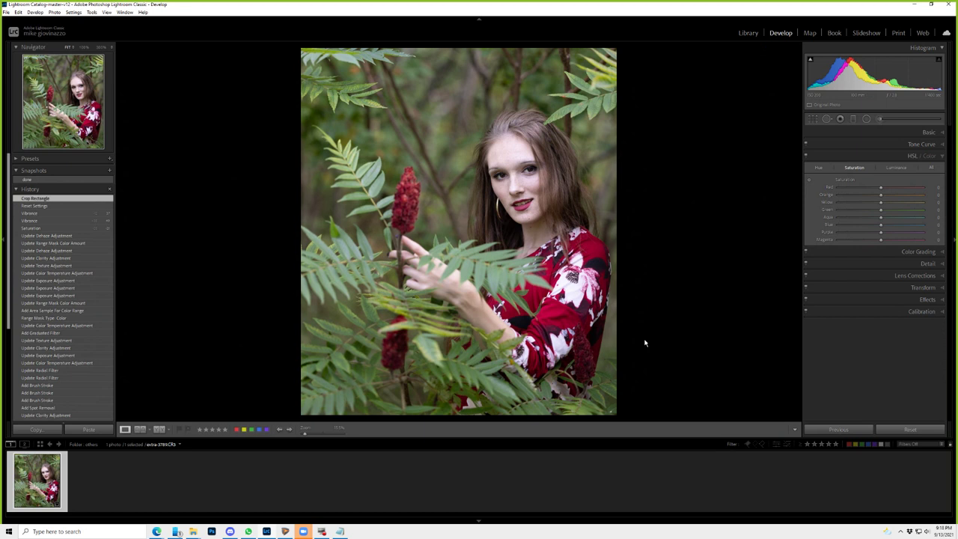
pyautogui.press('r')
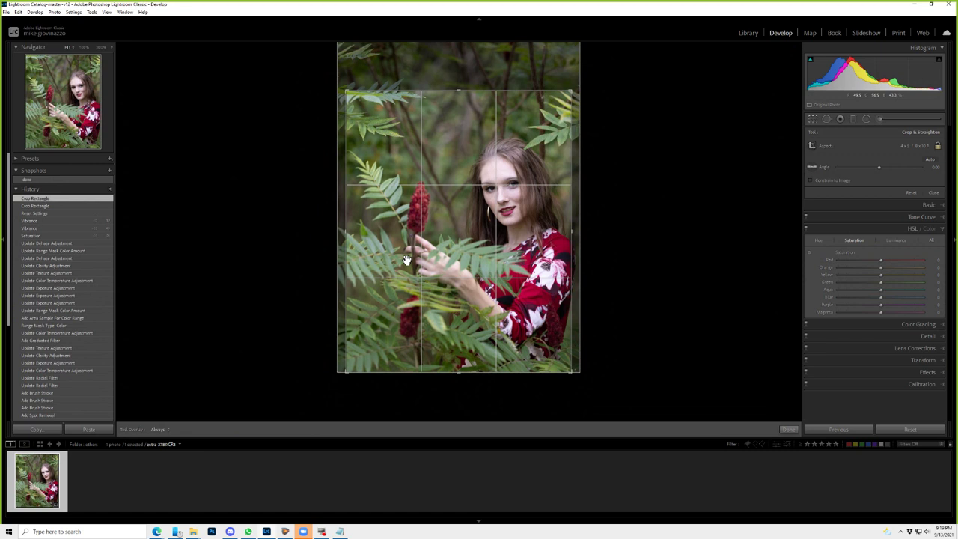
pyautogui.moveTo(406, 259); pyautogui.dragTo(413, 349)
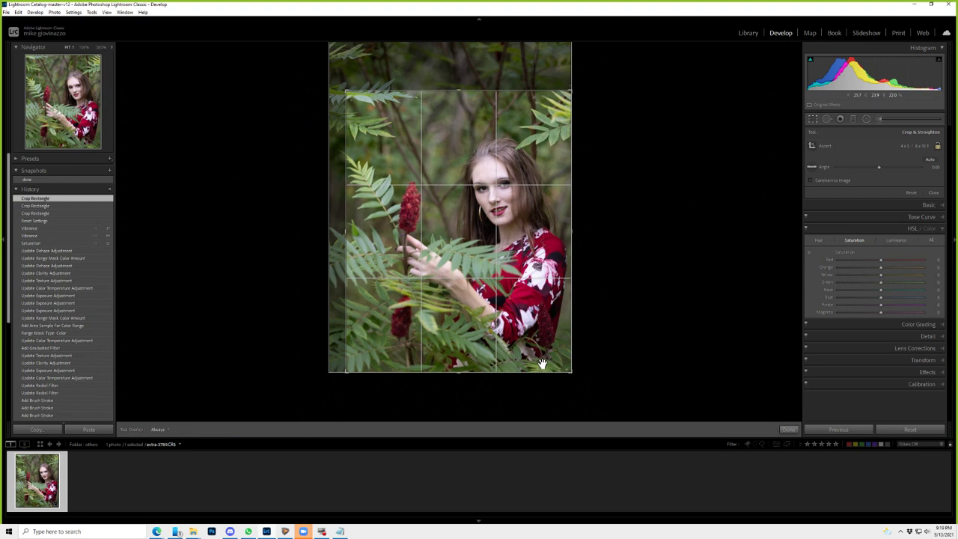
pyautogui.press('Return')
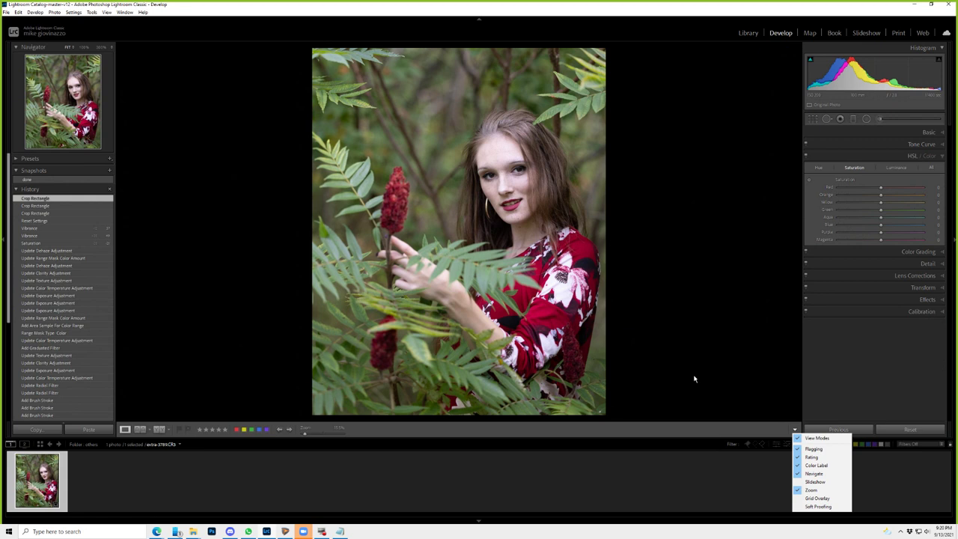
# - Review the white balance presets, then begin adding a radial filter
pyautogui.click(919, 172)
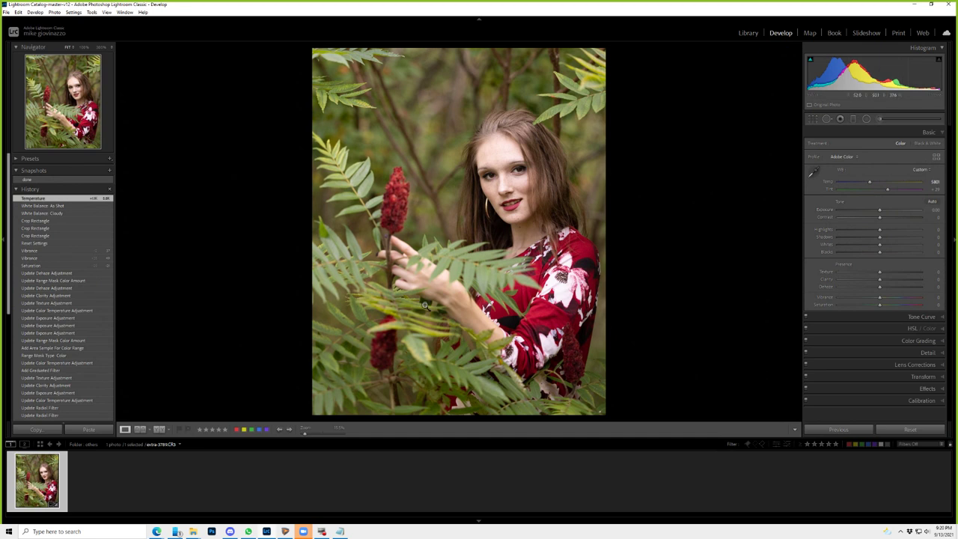
pyautogui.hotkey('shift', 'm')
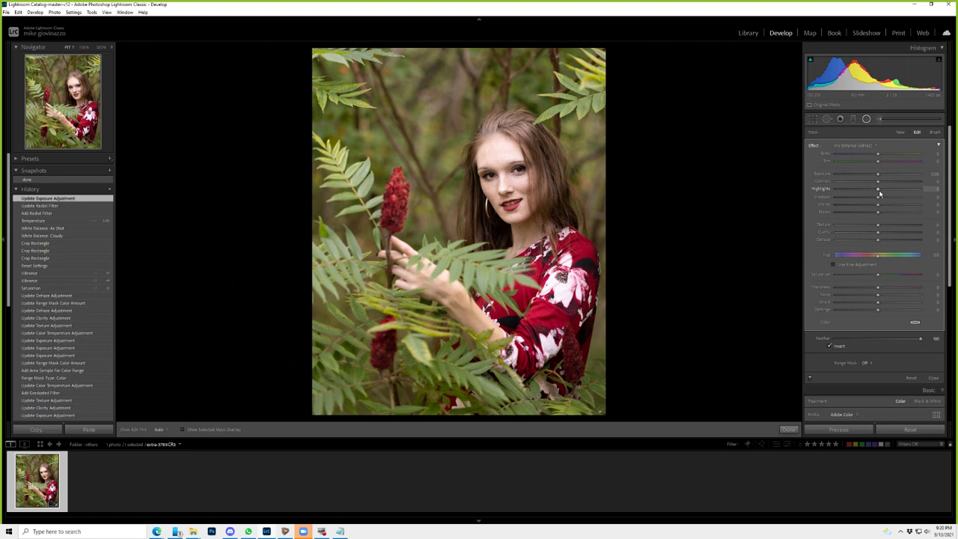
pyautogui.moveTo(879, 193); pyautogui.dragTo(858, 193)
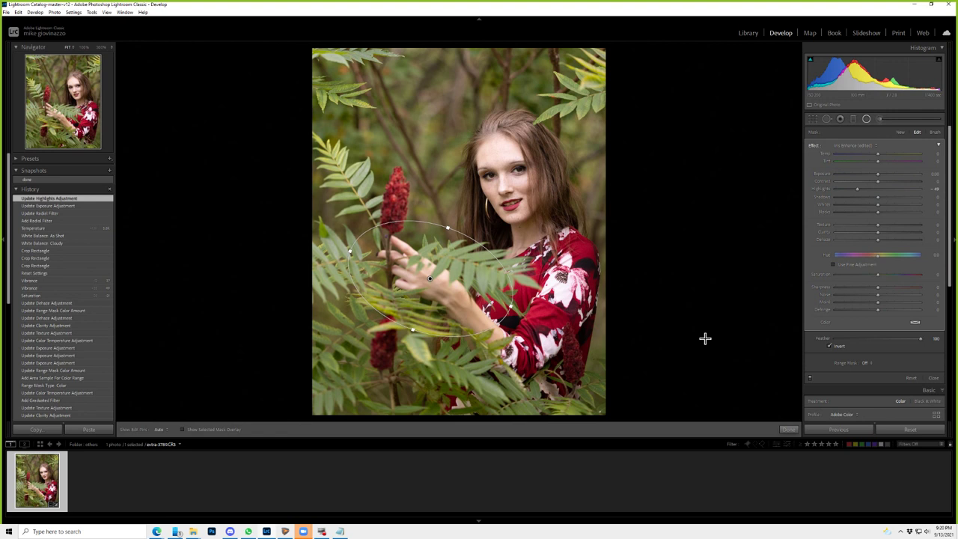
pyautogui.moveTo(877, 212); pyautogui.dragTo(857, 214)
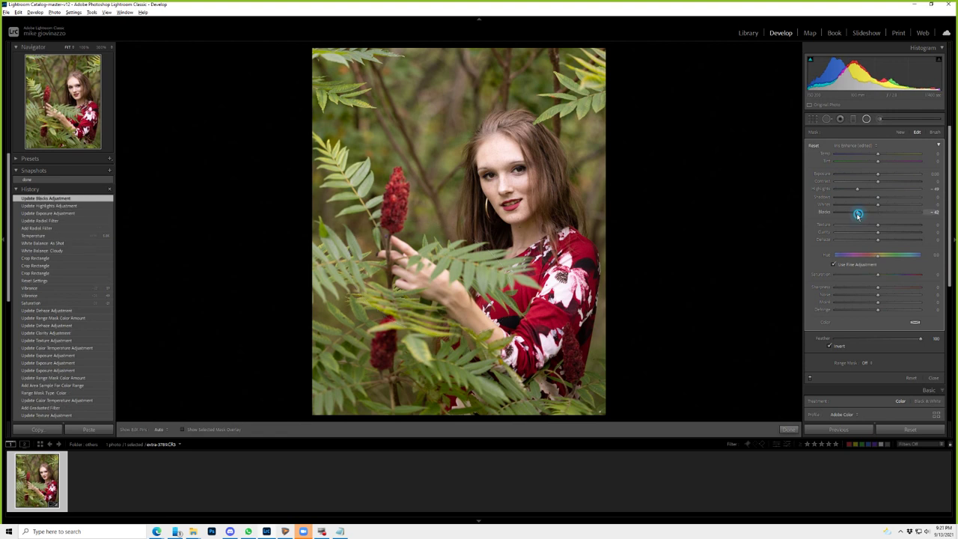
pyautogui.doubleClick(858, 215)
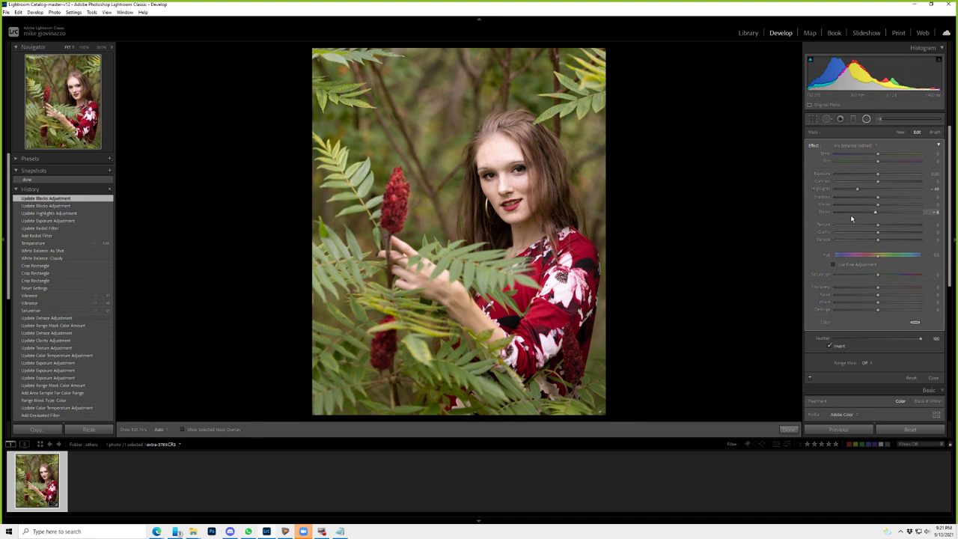
pyautogui.moveTo(874, 212); pyautogui.dragTo(881, 212)
pyautogui.click(933, 377)
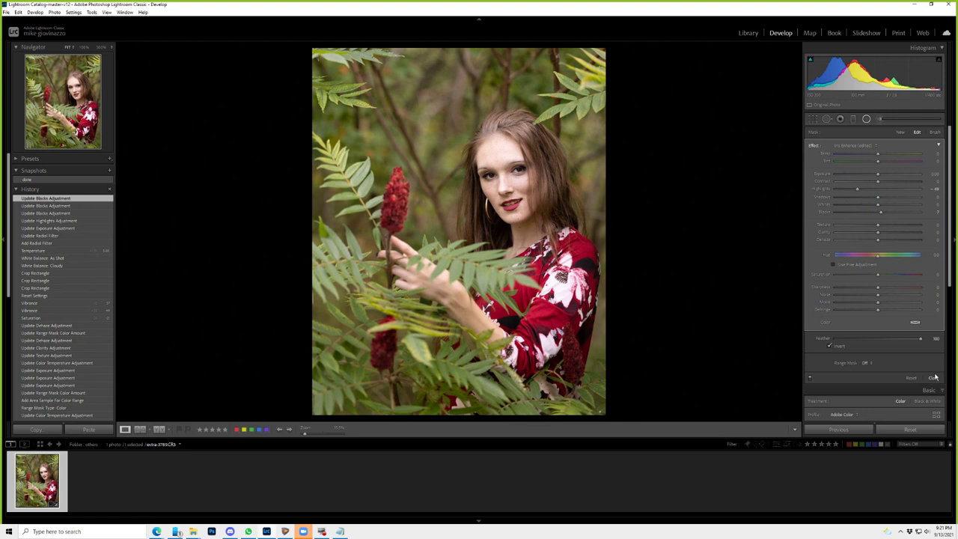
# - Lower Blacks slightly and set Highlights to +35 while previewing clipping
pyautogui.click(934, 377)
pyautogui.moveTo(876, 252); pyautogui.dragTo(873, 257)
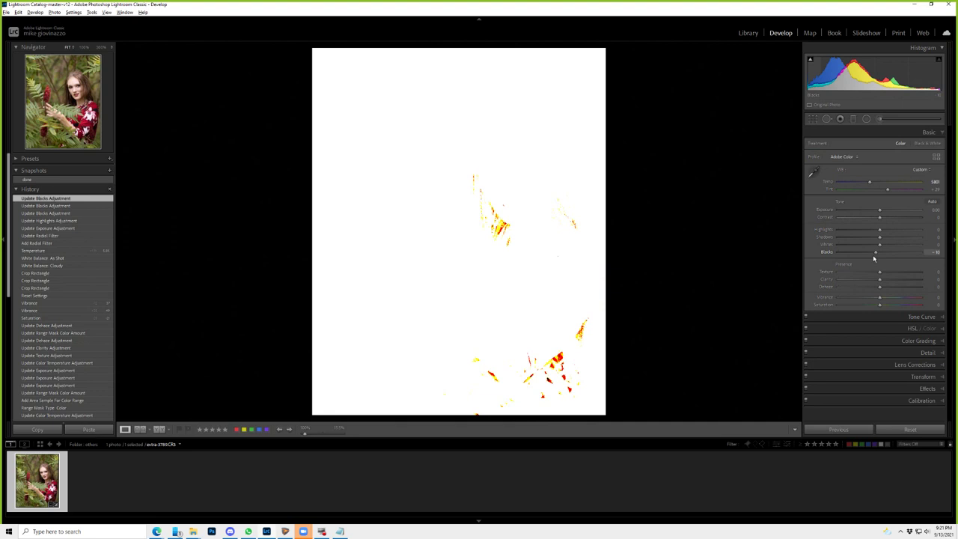
pyautogui.moveTo(873, 258); pyautogui.dragTo(876, 258)
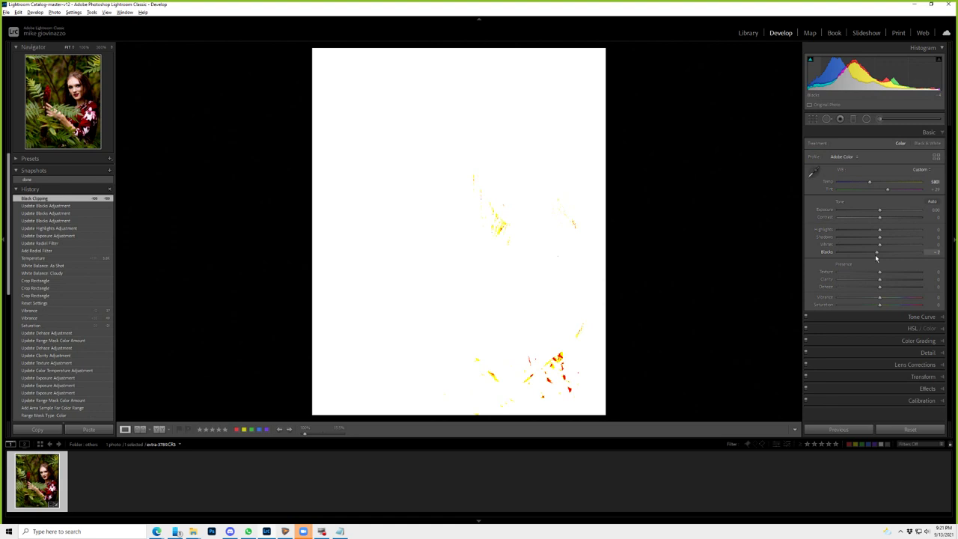
pyautogui.moveTo(879, 228); pyautogui.dragTo(924, 229)
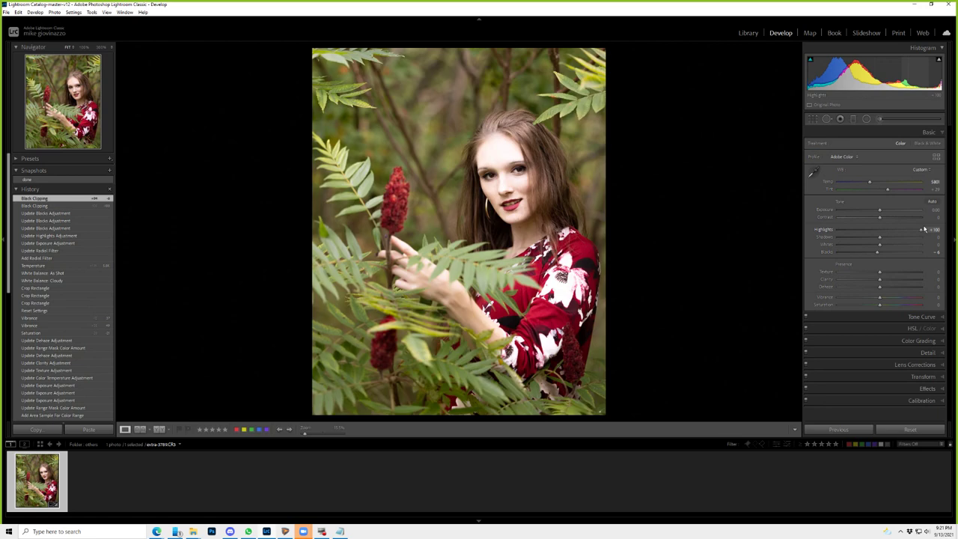
pyautogui.moveTo(924, 229); pyautogui.dragTo(923, 228)
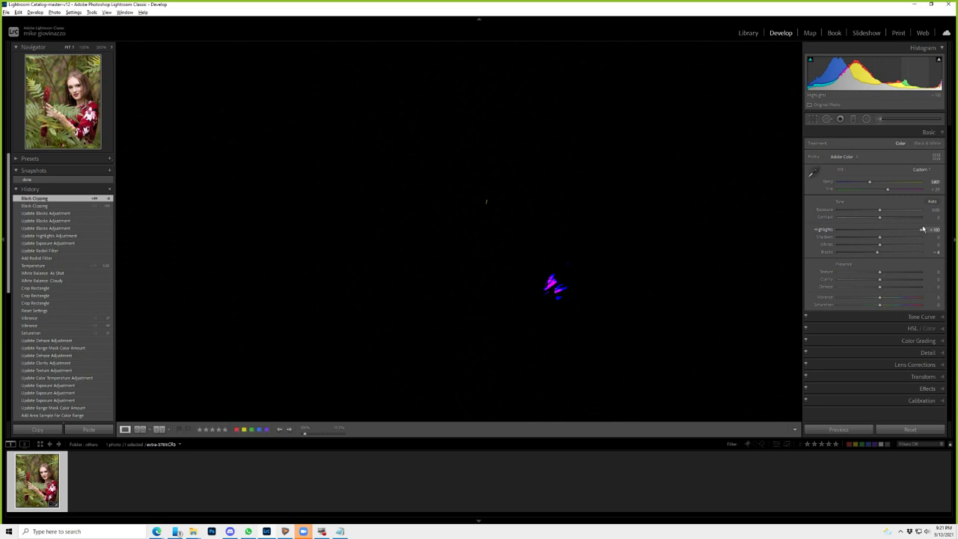
pyautogui.moveTo(923, 229); pyautogui.dragTo(893, 229)
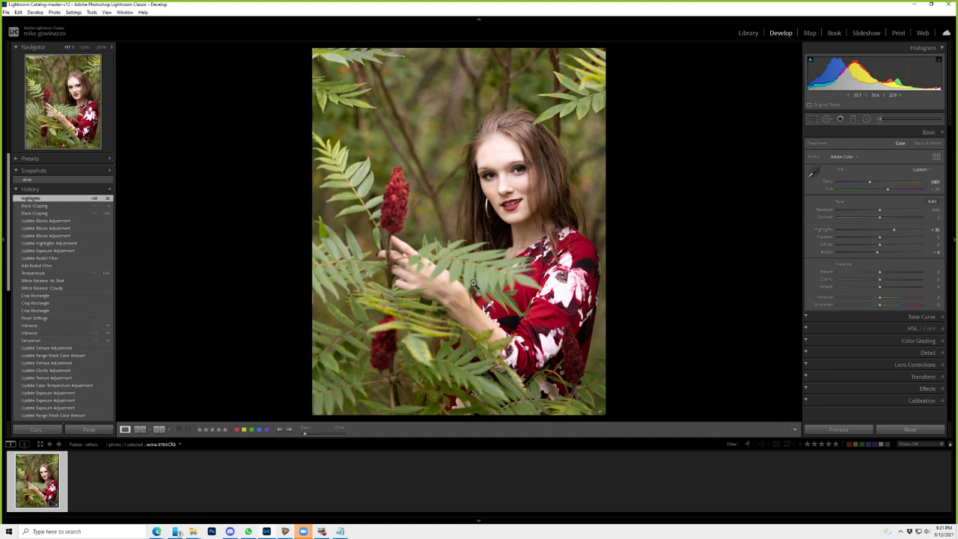
# - Set the radial filter's exposure to -0.18 and warm its temperature to about 13
pyautogui.click(876, 176)
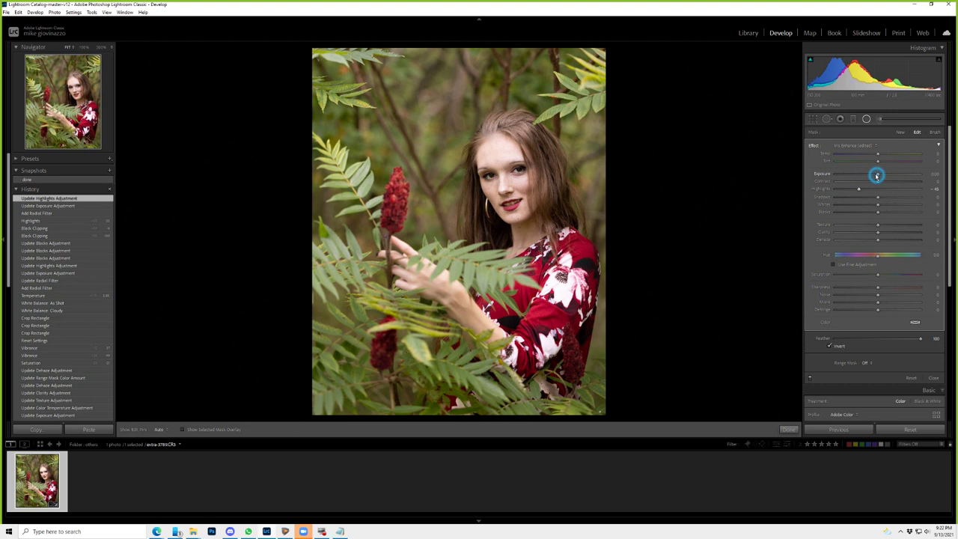
pyautogui.moveTo(876, 176); pyautogui.dragTo(874, 176)
pyautogui.moveTo(877, 154); pyautogui.dragTo(884, 155)
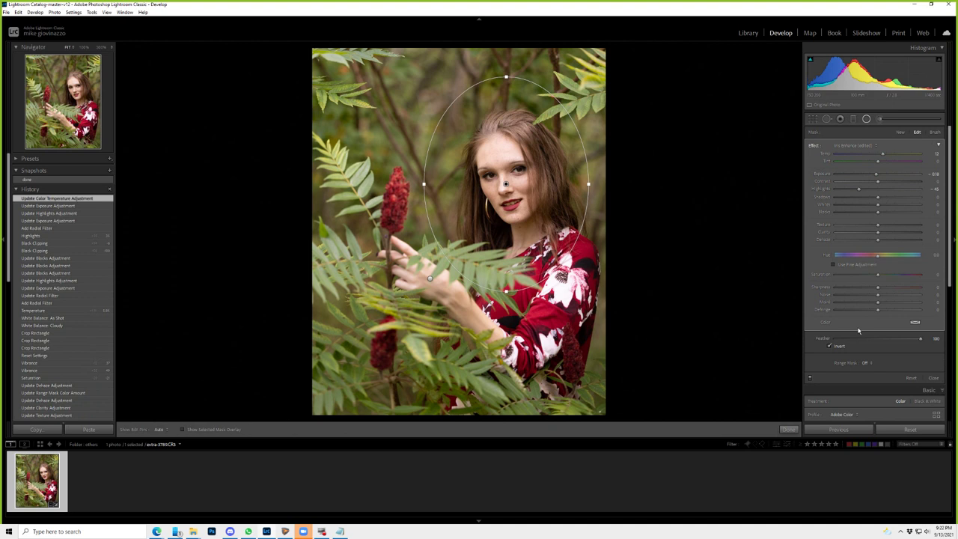
pyautogui.click(505, 156)
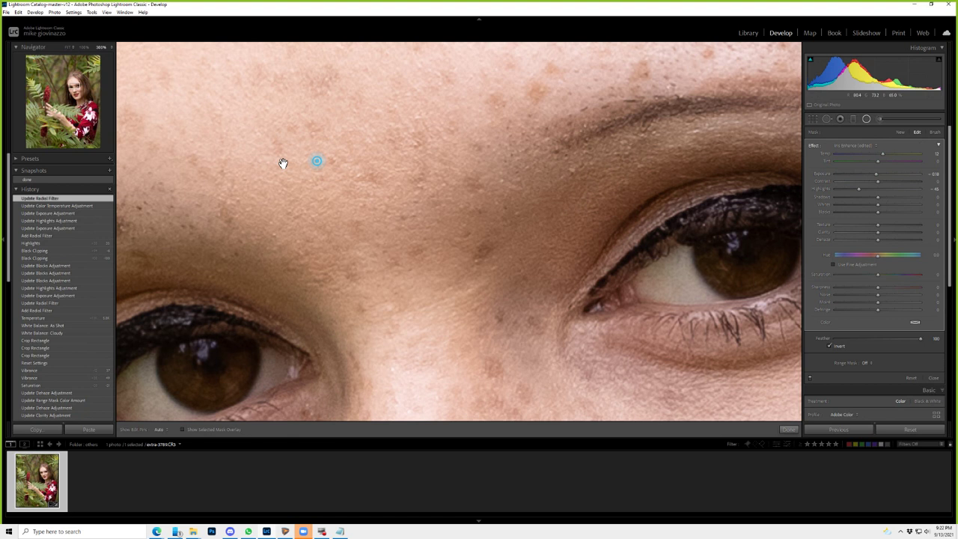
# - Paint Teeth Whitening brush strokes over the model's teeth
pyautogui.click(282, 163)
pyautogui.click(856, 145)
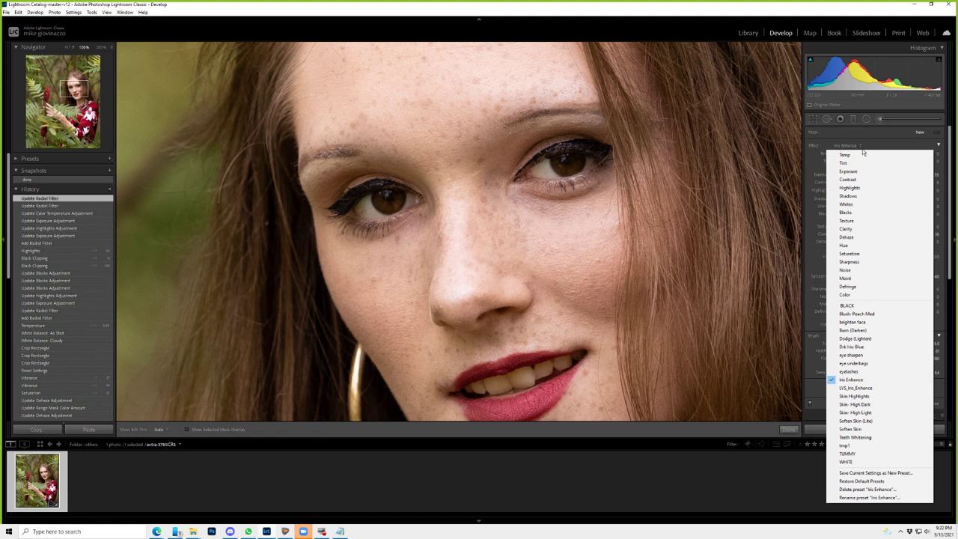
pyautogui.click(854, 437)
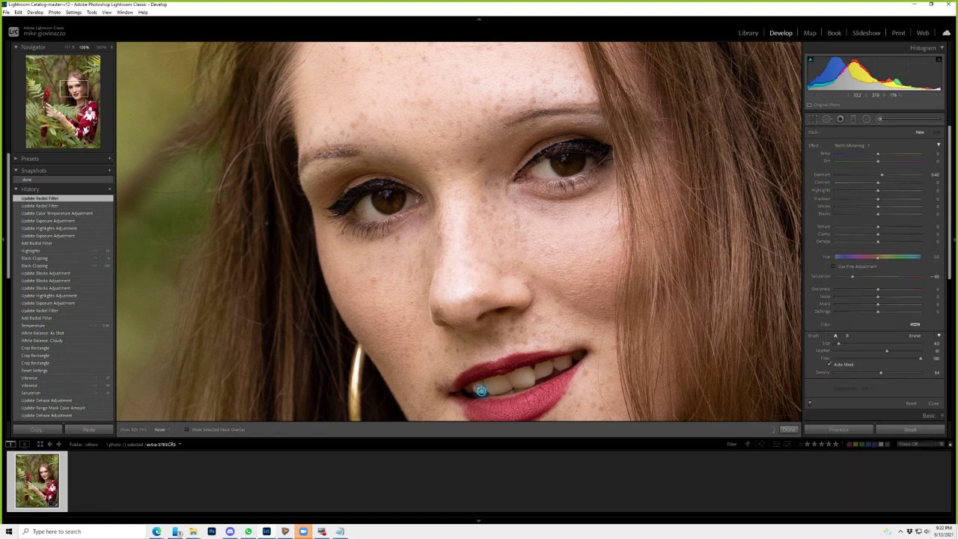
pyautogui.click(480, 390)
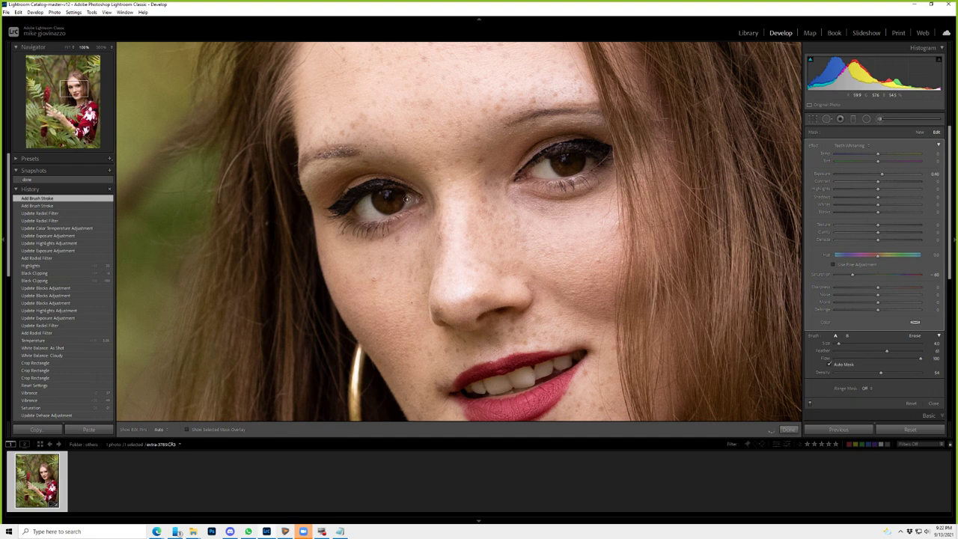
pyautogui.click(918, 133)
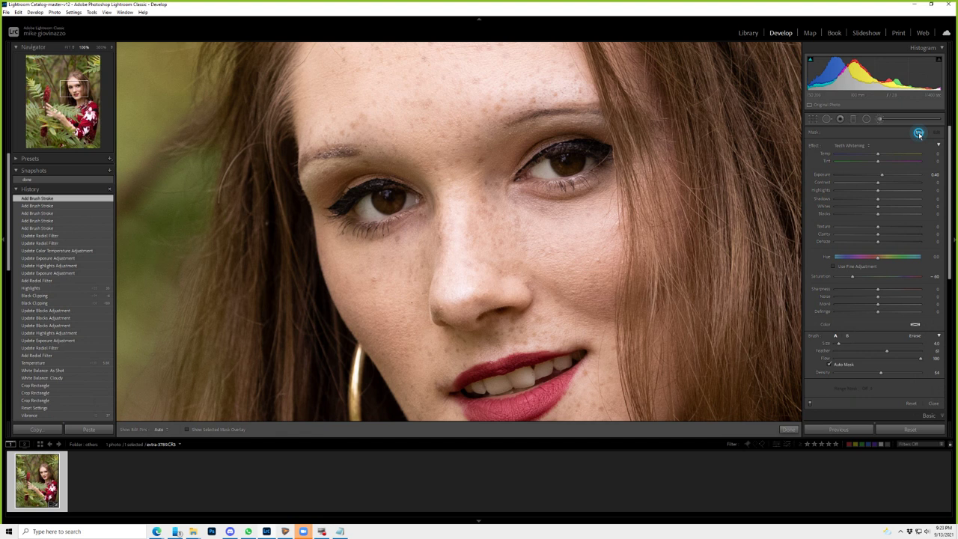
# - Paint a new brush adjustment over the eye and raise its Exposure to about 2.34
pyautogui.click(918, 133)
pyautogui.moveTo(559, 157); pyautogui.dragTo(567, 159)
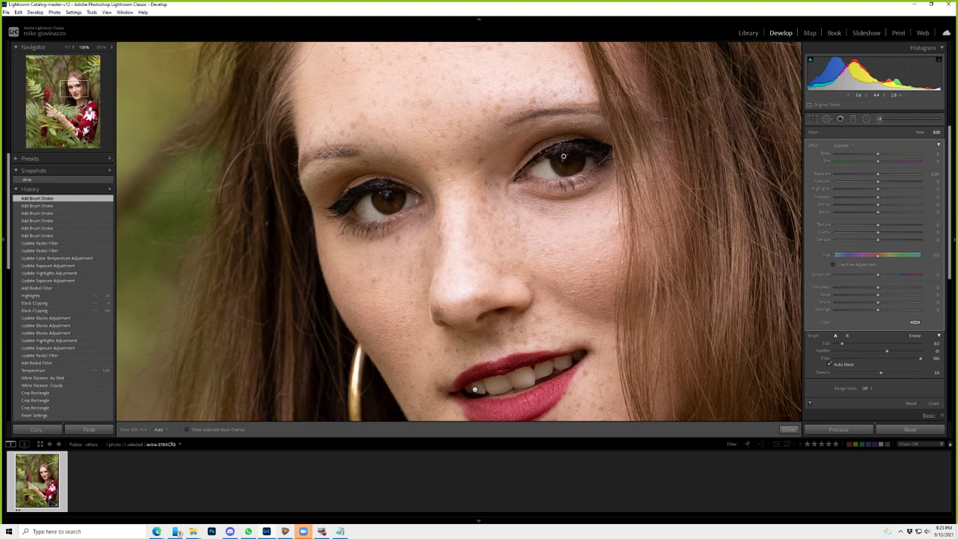
pyautogui.click(563, 155)
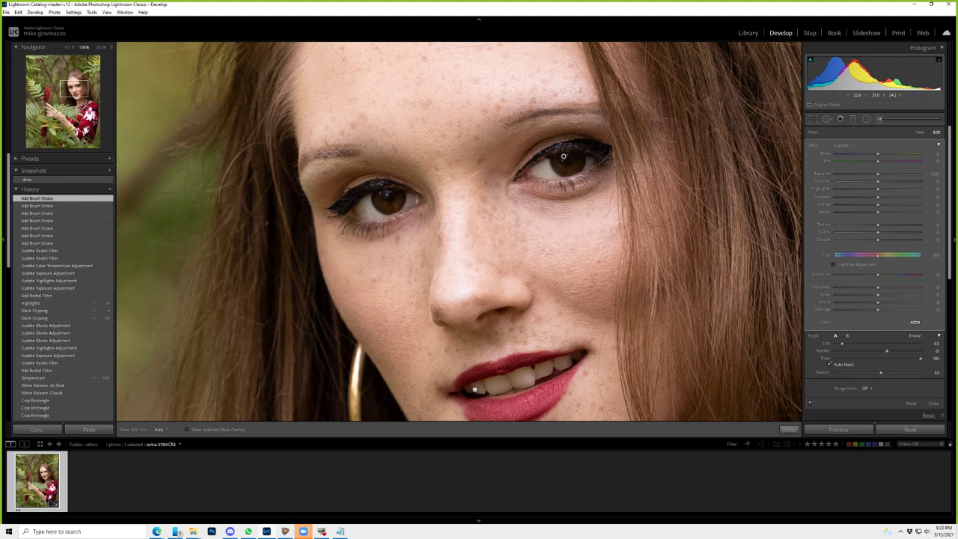
pyautogui.moveTo(878, 173); pyautogui.dragTo(902, 173)
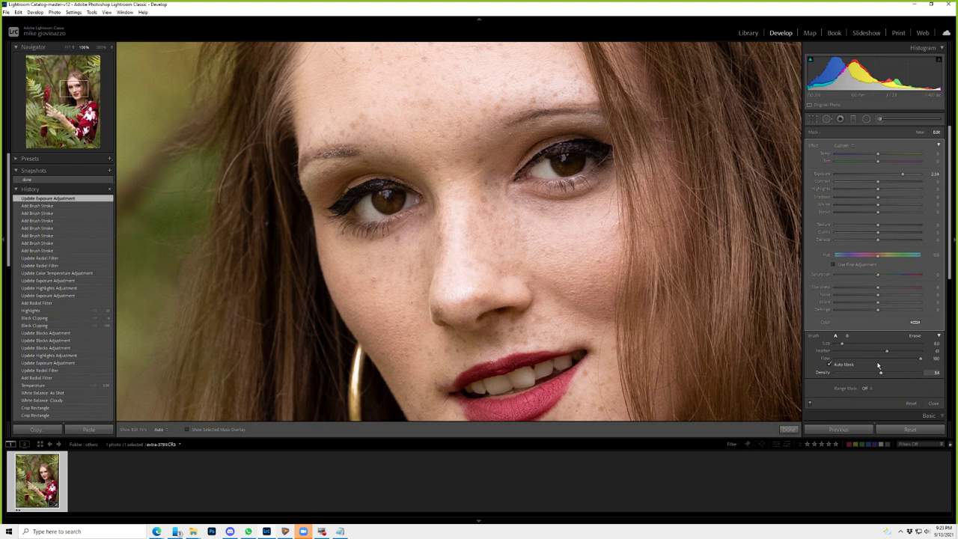
# - Brush both irises at Flow 57, then reset the brush effect sliders to zero
pyautogui.click(391, 208)
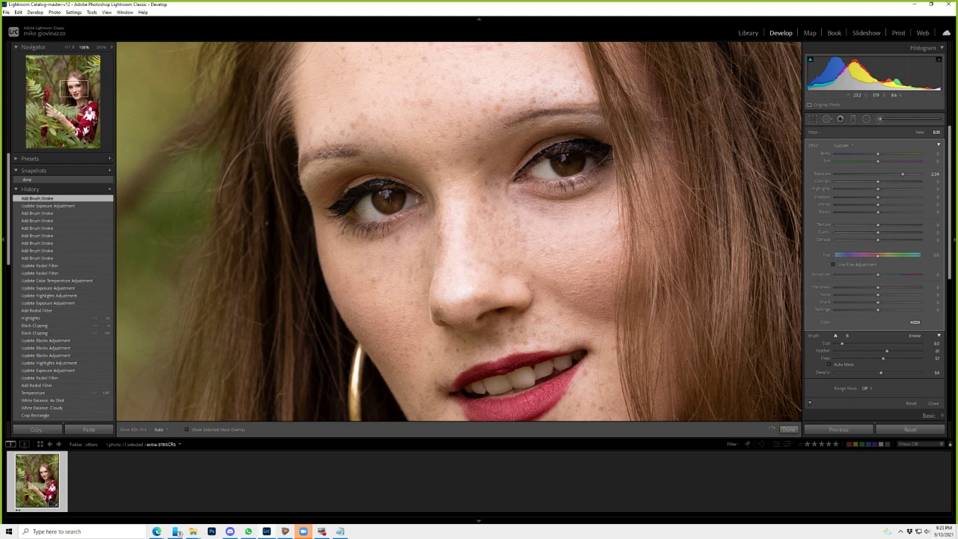
pyautogui.click(567, 166)
pyautogui.click(570, 164)
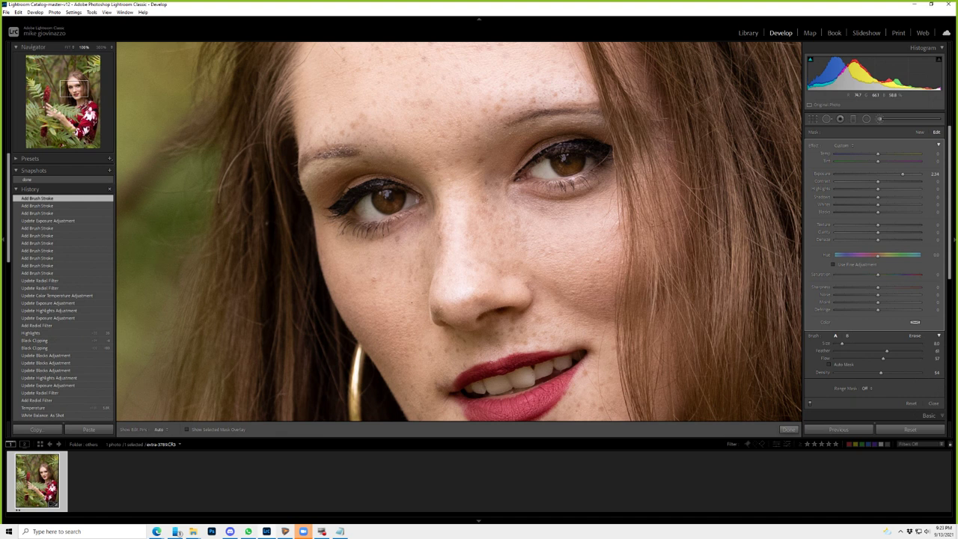
pyautogui.click(775, 341)
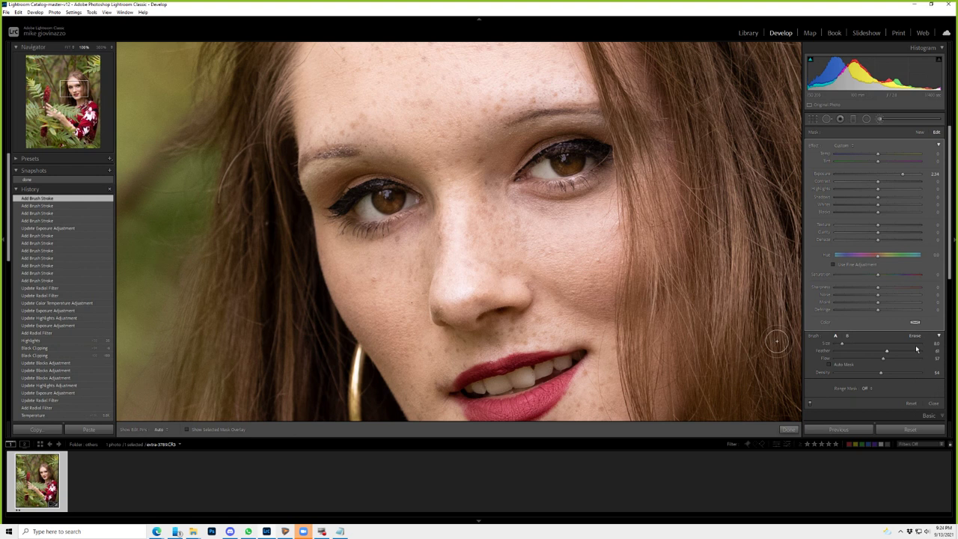
pyautogui.doubleClick(812, 146)
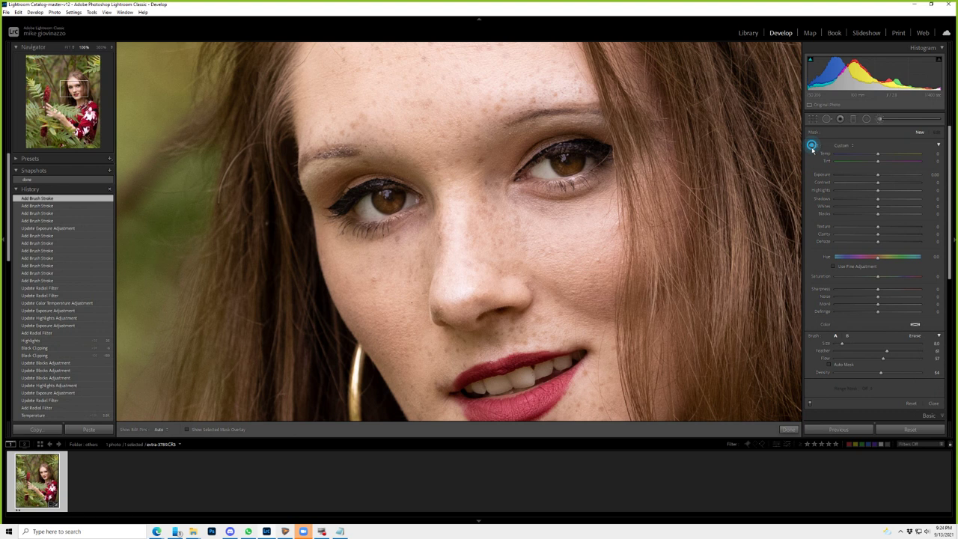
# - Paint the eye sharpen preset over the eyes at Density 100, then zoom to Fit
pyautogui.click(812, 146)
pyautogui.click(921, 371)
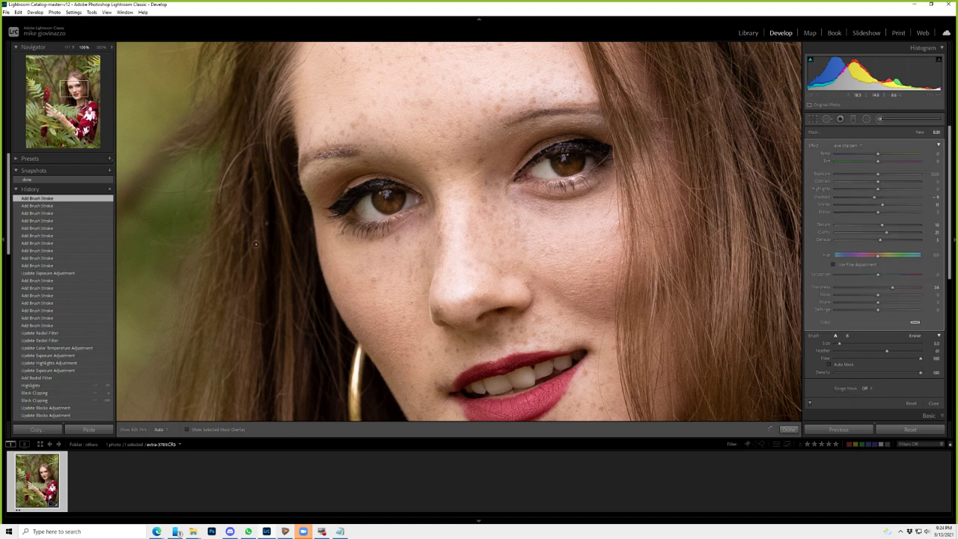
pyautogui.moveTo(255, 243); pyautogui.dragTo(295, 173)
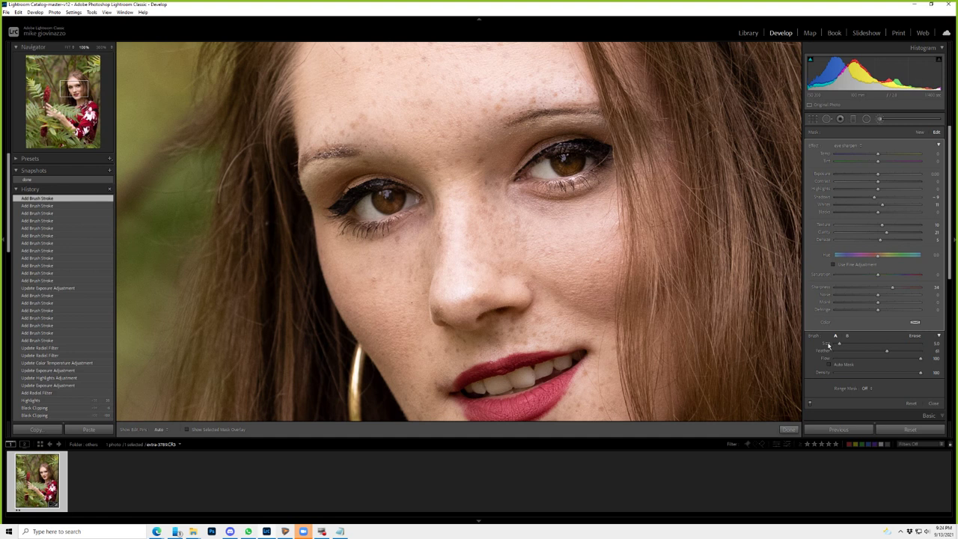
pyautogui.press('z')
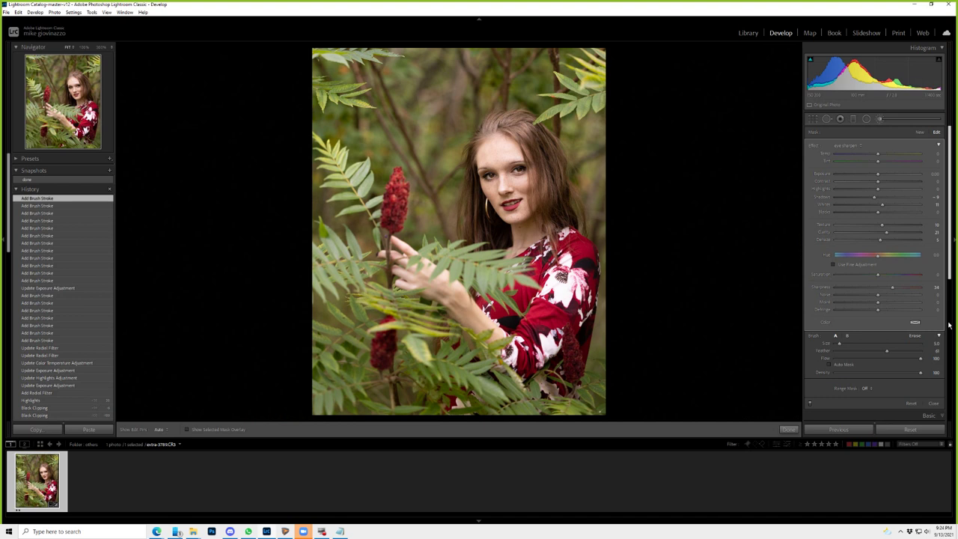
# - Turn off Invert on the radial face filter and nudge its Exposure slightly higher
pyautogui.hotkey('shift', 'm')
pyautogui.click(720, 371)
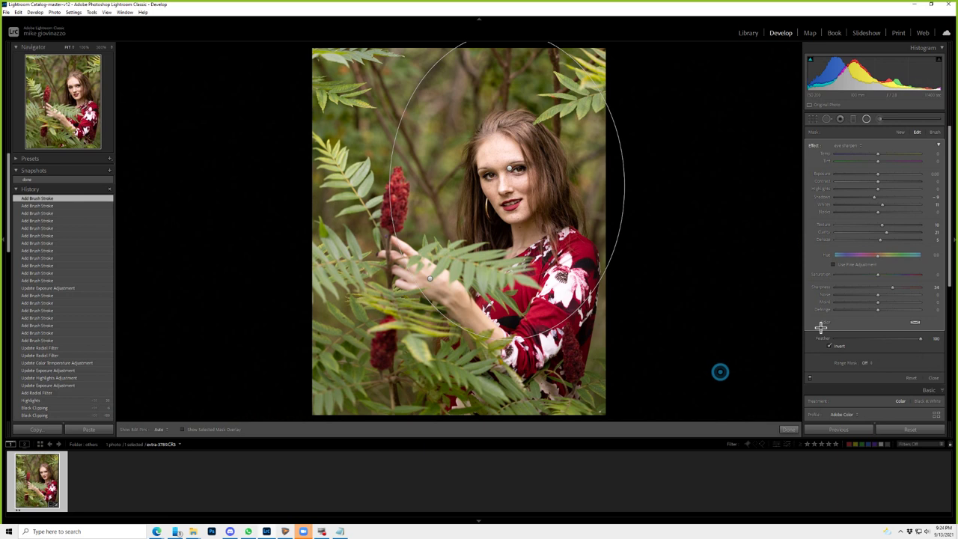
pyautogui.click(827, 347)
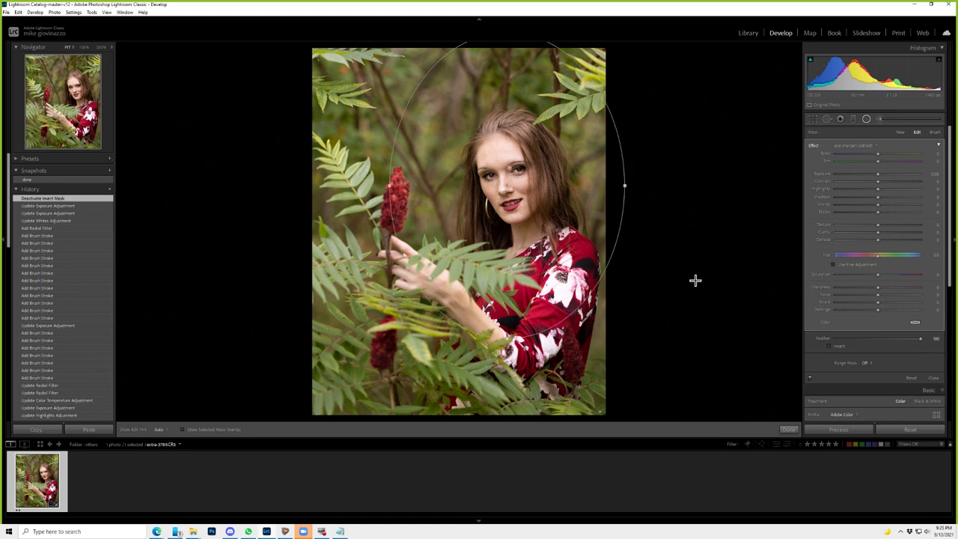
pyautogui.moveTo(877, 173); pyautogui.dragTo(879, 173)
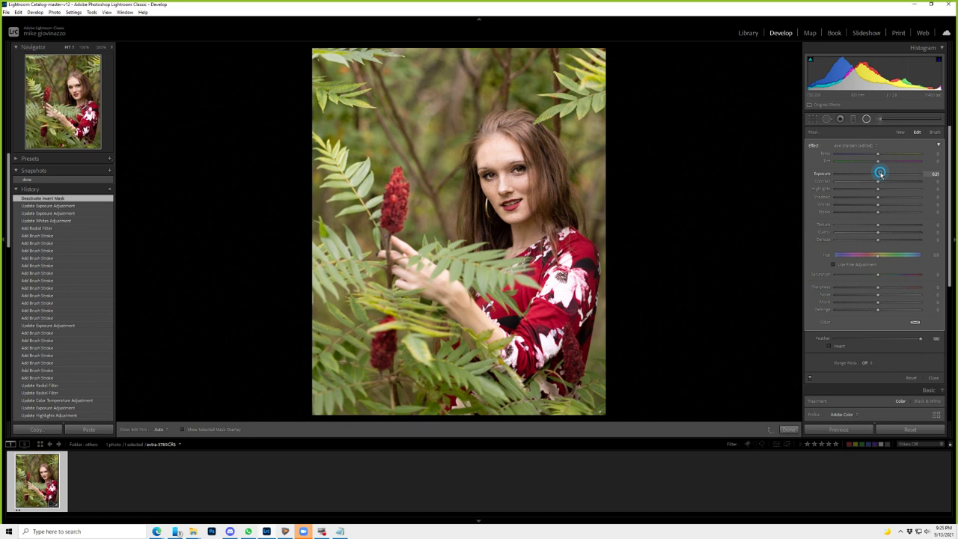
# - Leave mask editing and compare the edited portrait against the before view
pyautogui.press('Return')
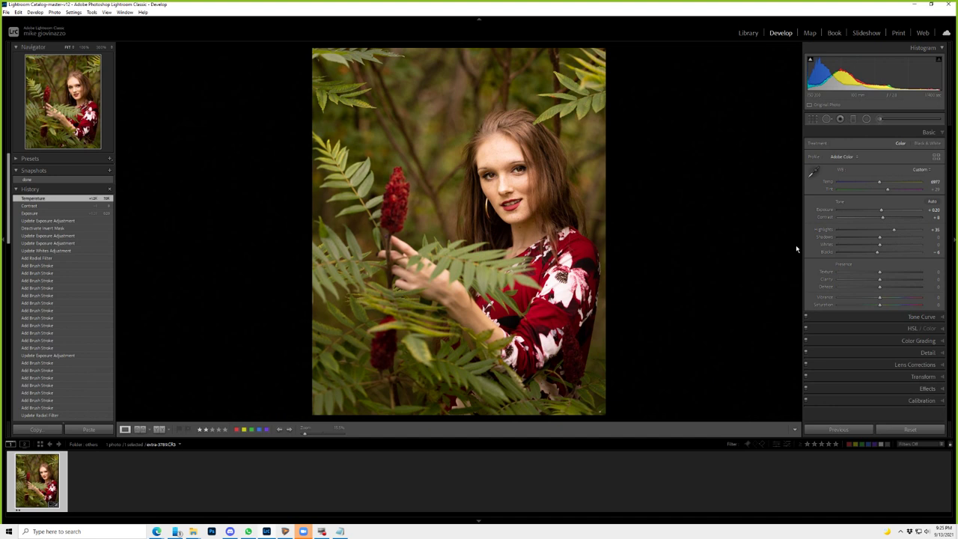
pyautogui.press('\\')
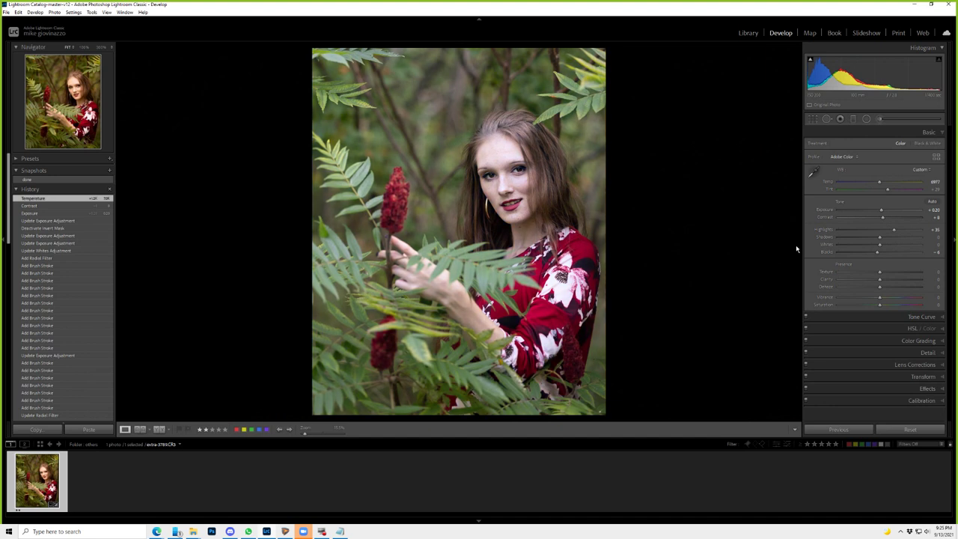
pyautogui.press('\\')
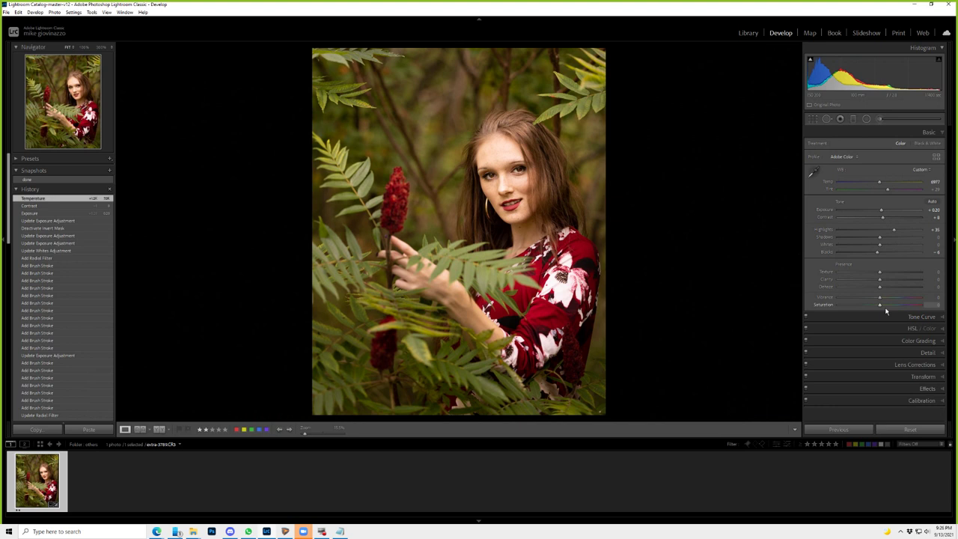
# - Set Saturation to -31 and Vibrance to +66, compare in History, then try a warmer Temp and revert
pyautogui.moveTo(879, 305); pyautogui.dragTo(866, 304)
pyautogui.moveTo(879, 297); pyautogui.dragTo(903, 299)
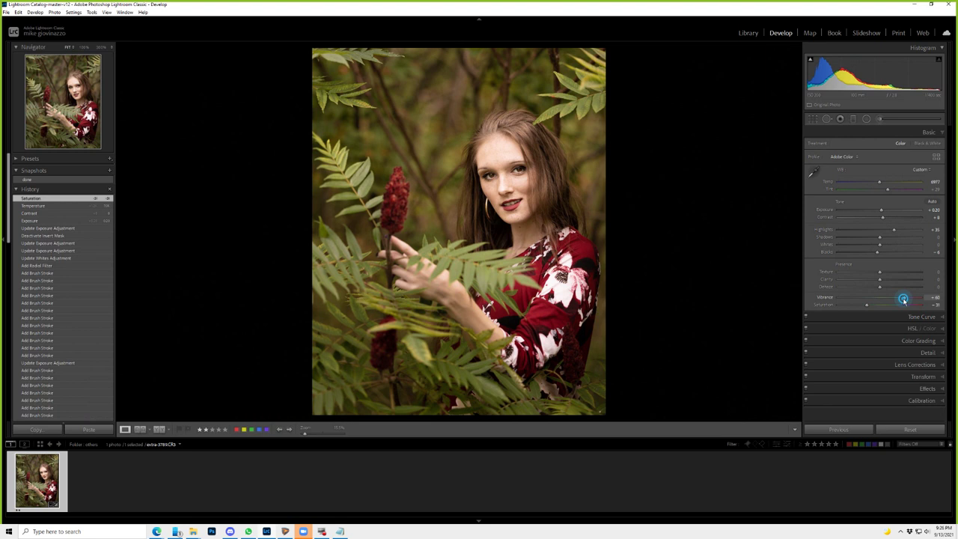
pyautogui.click(46, 223)
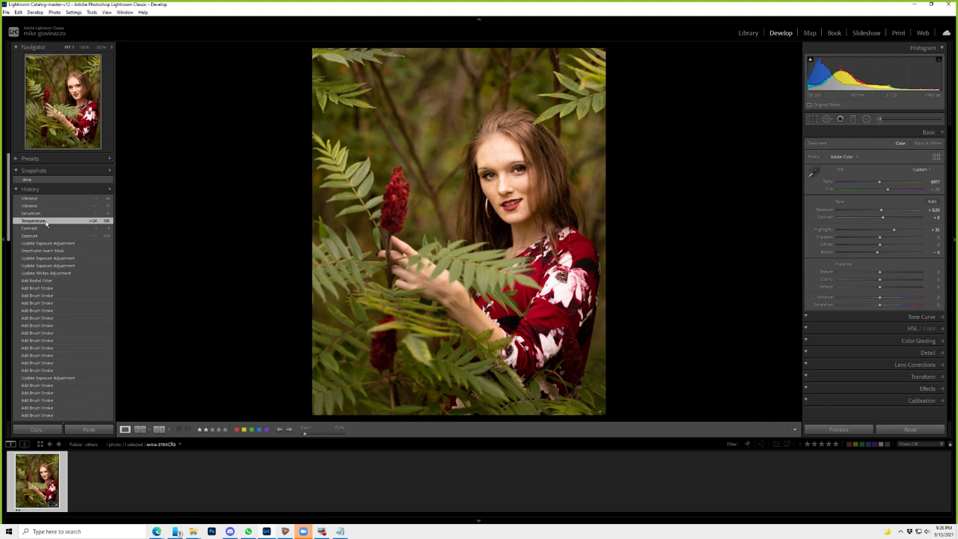
pyautogui.click(47, 198)
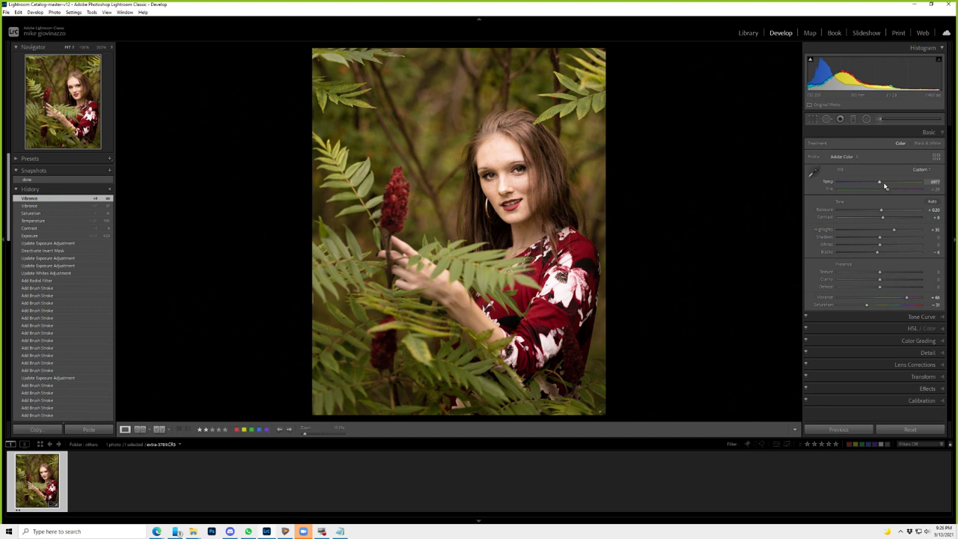
pyautogui.moveTo(883, 183); pyautogui.dragTo(901, 184)
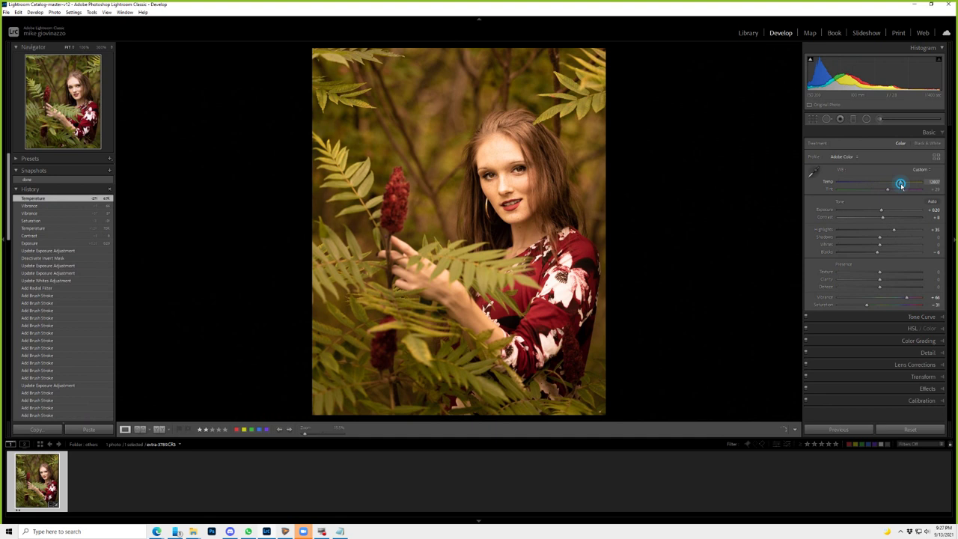
pyautogui.moveTo(899, 184); pyautogui.dragTo(879, 184)
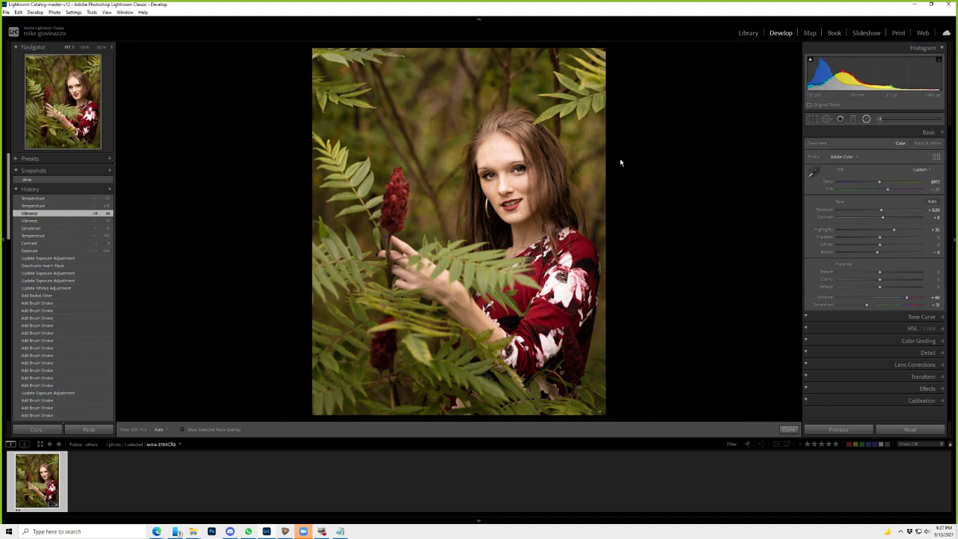
# - Select the face radial filter and swing its Temp fully cool, then back to a slightly warm value
pyautogui.press('k')
pyautogui.click(507, 184)
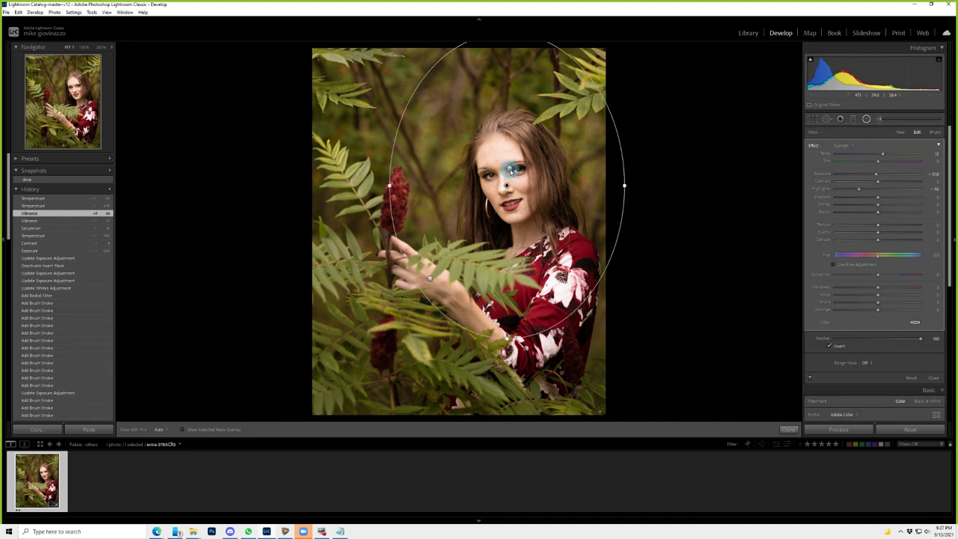
pyautogui.moveTo(882, 154); pyautogui.dragTo(834, 157)
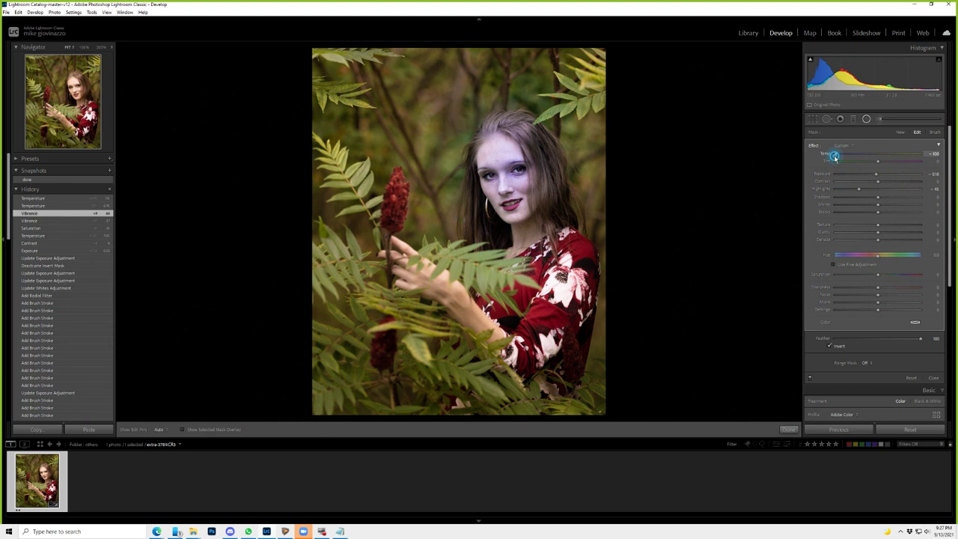
pyautogui.moveTo(835, 157); pyautogui.dragTo(894, 156)
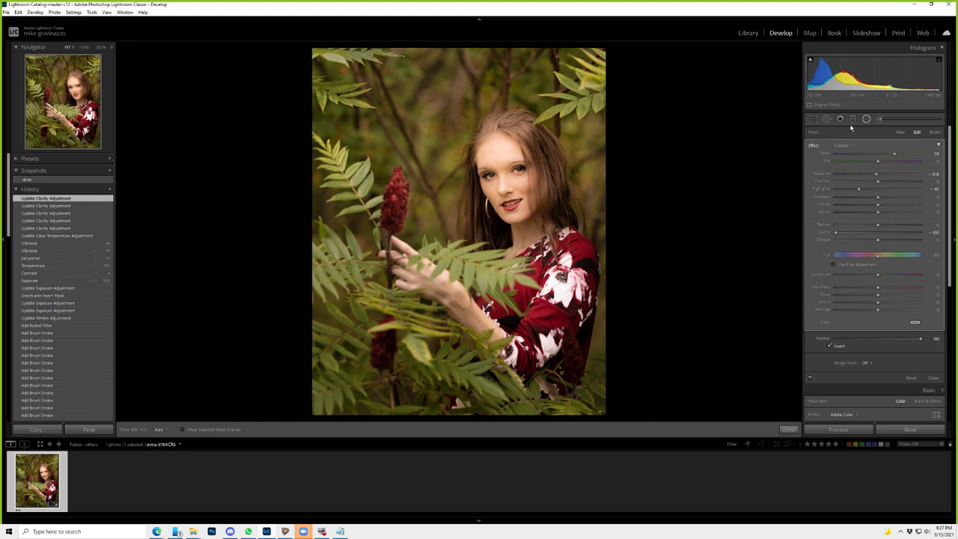
# - Apply Soften Skin to the mask, restrict it to a Color range sampled on the forehead, and compare
pyautogui.click(849, 145)
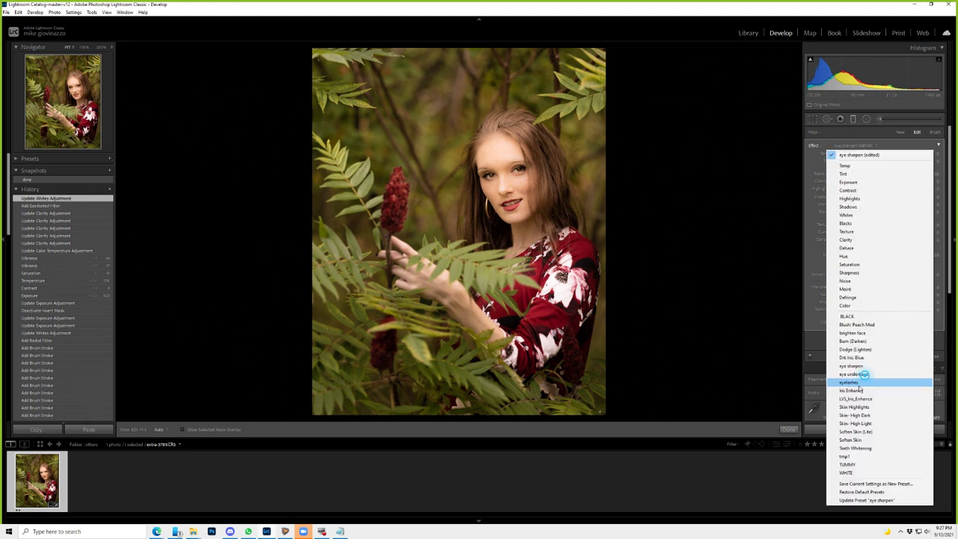
pyautogui.click(862, 441)
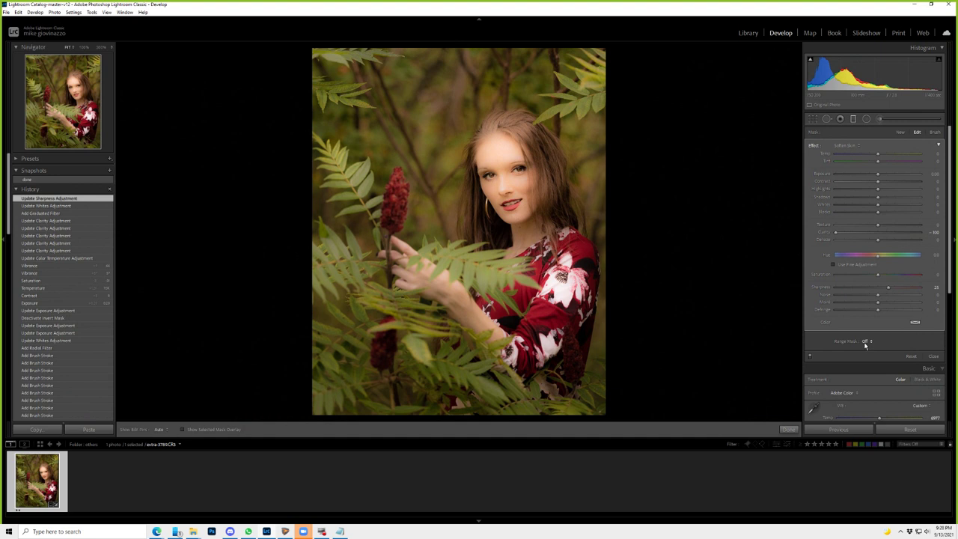
pyautogui.click(865, 343)
pyautogui.click(868, 355)
pyautogui.click(504, 149)
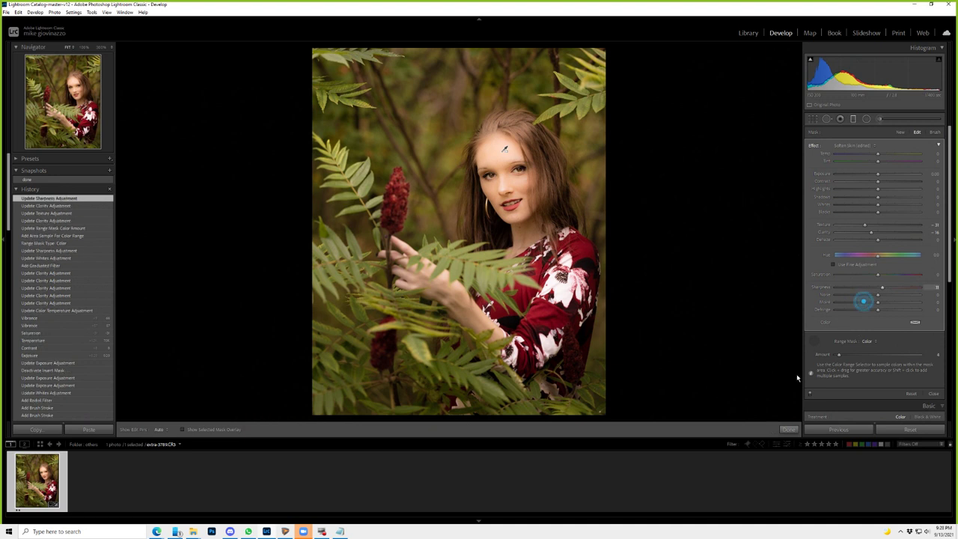
pyautogui.click(812, 147)
# - Check the edited portrait in full-screen preview, then return to the Develop view
pyautogui.press('f')
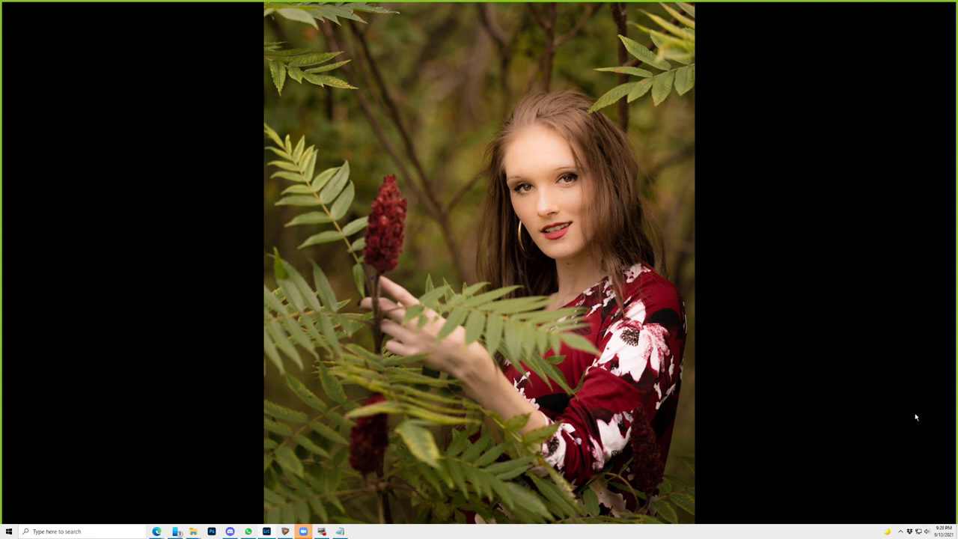
pyautogui.press('f')
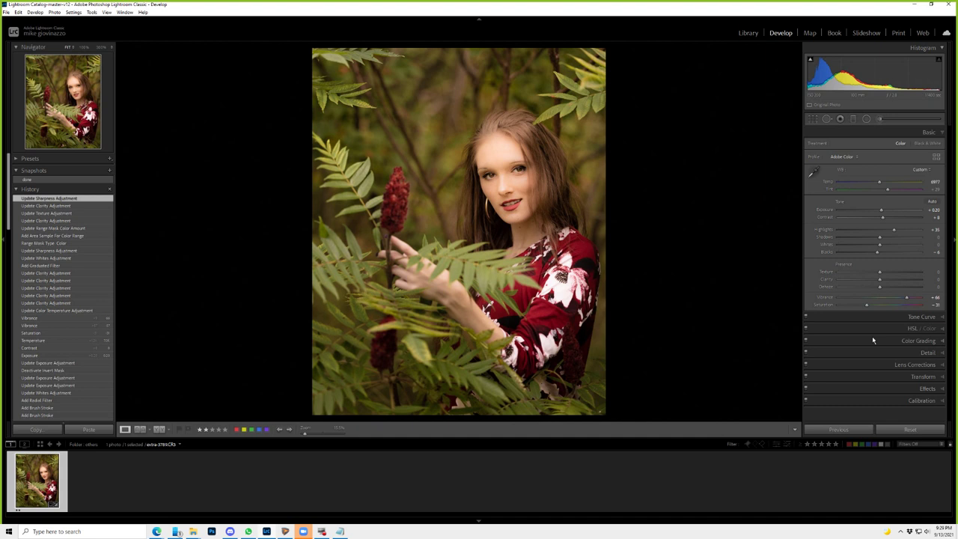
# - Zoom in to 300%, add a second skin colour sample and fine-tune the Range Mask Amount
pyautogui.press('z')
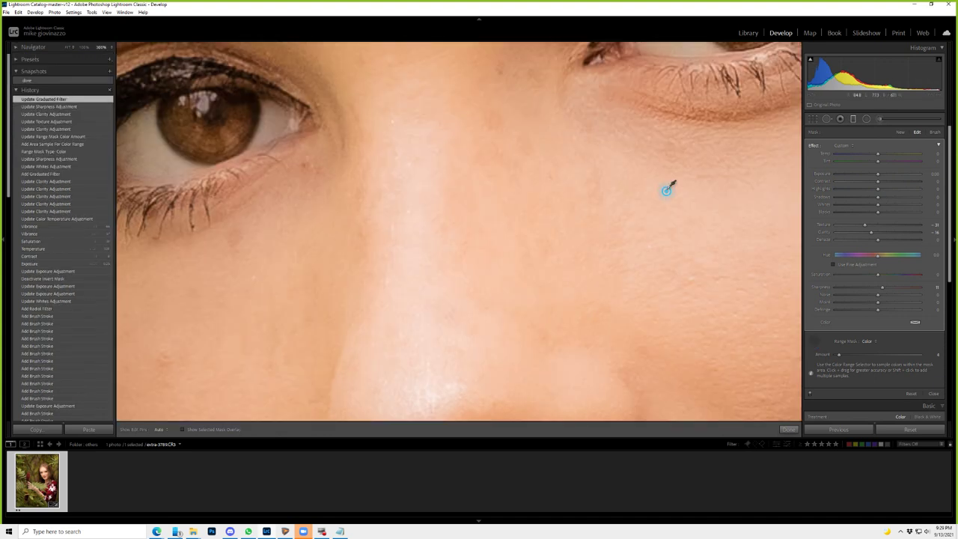
pyautogui.click(666, 190)
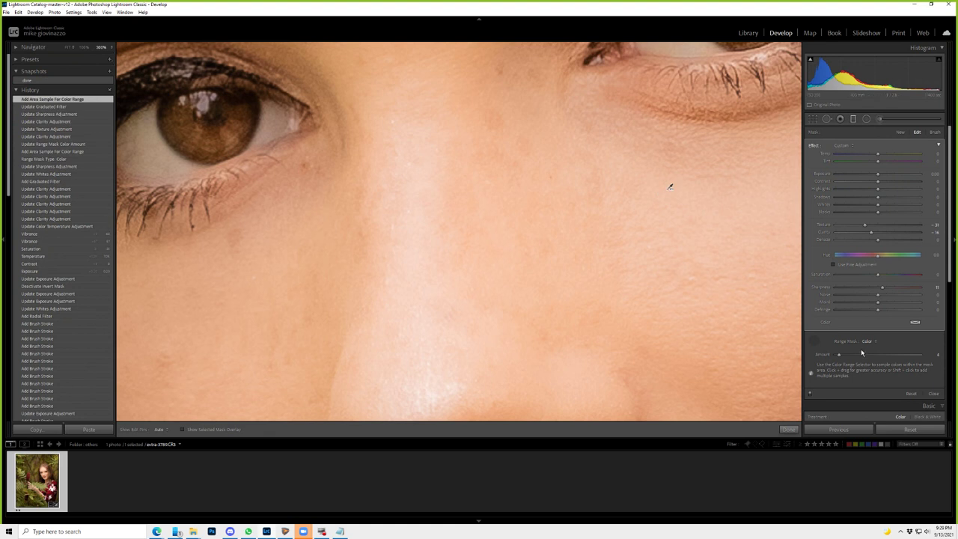
pyautogui.moveTo(838, 354); pyautogui.dragTo(833, 356)
pyautogui.moveTo(833, 356); pyautogui.dragTo(834, 355)
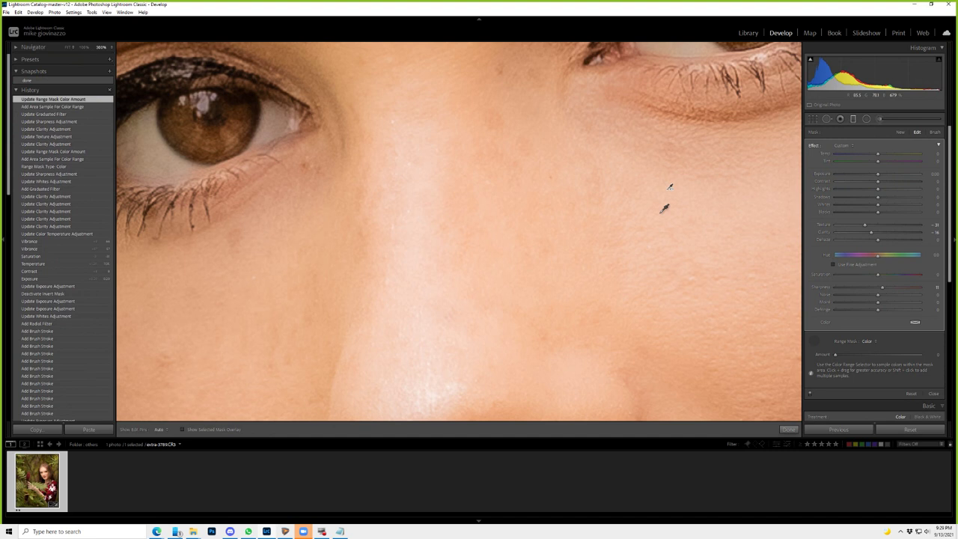
# - Show the skin mask as a green overlay, pan to the cheek, and select the Adjustment Brush
pyautogui.press('o')
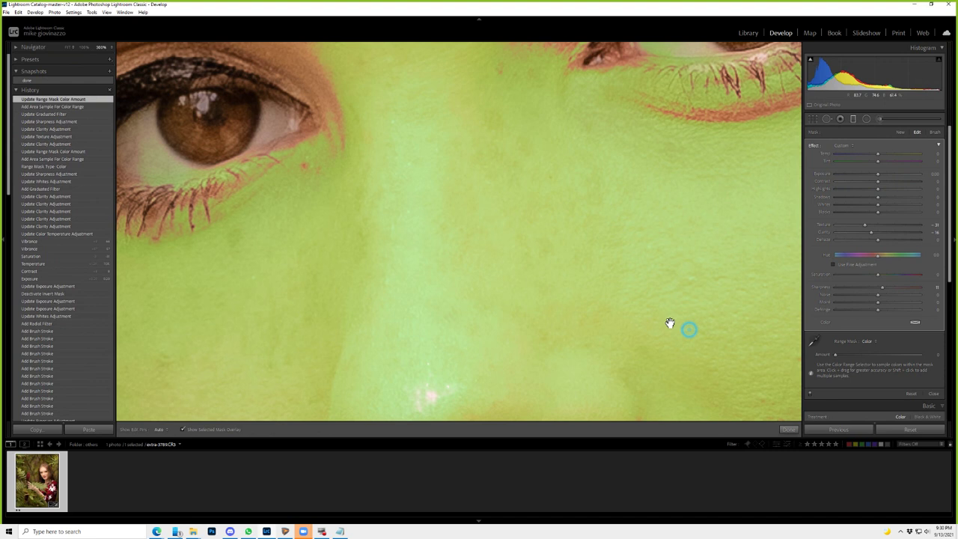
pyautogui.moveTo(669, 323); pyautogui.dragTo(382, 232)
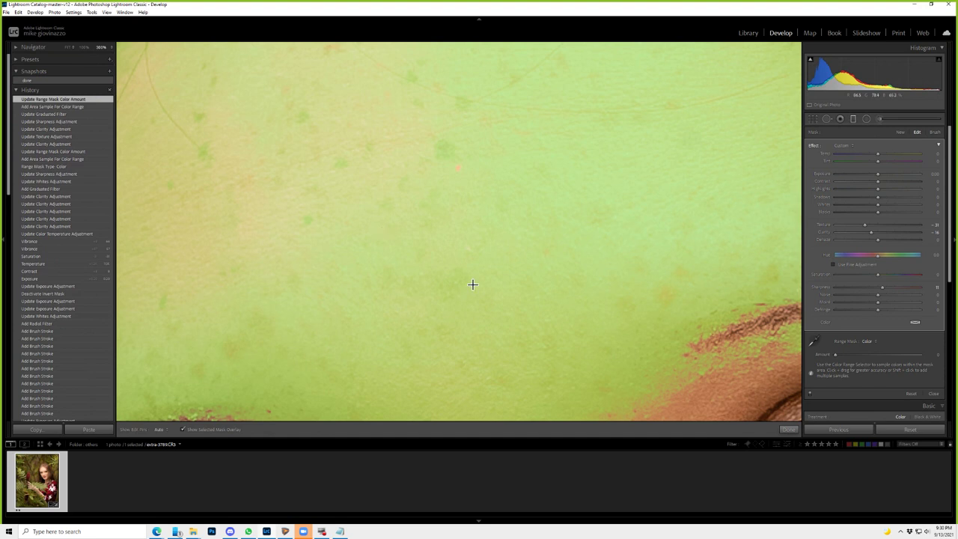
pyautogui.click(878, 120)
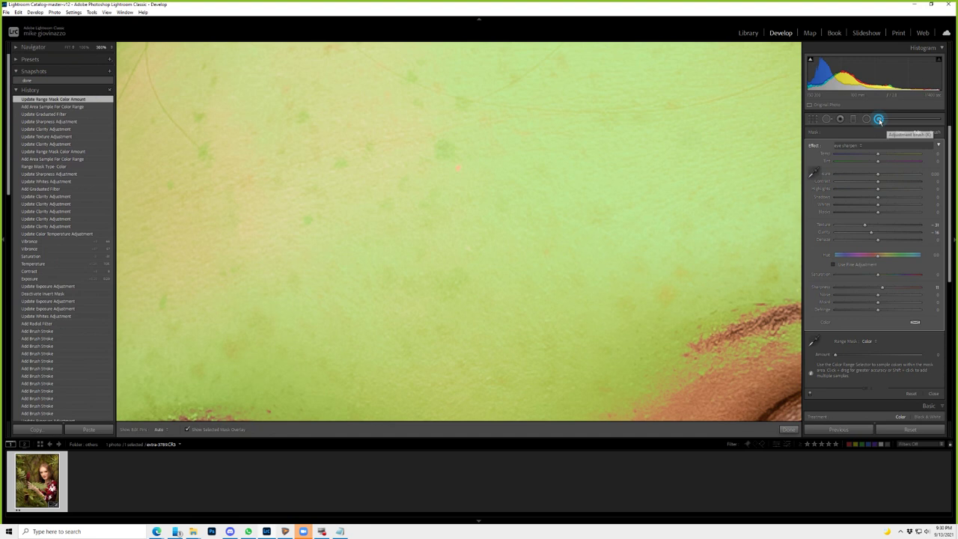
# - Zoom in on the cheek and erase seven small blemish spots from the skin-softening mask
pyautogui.press('z')
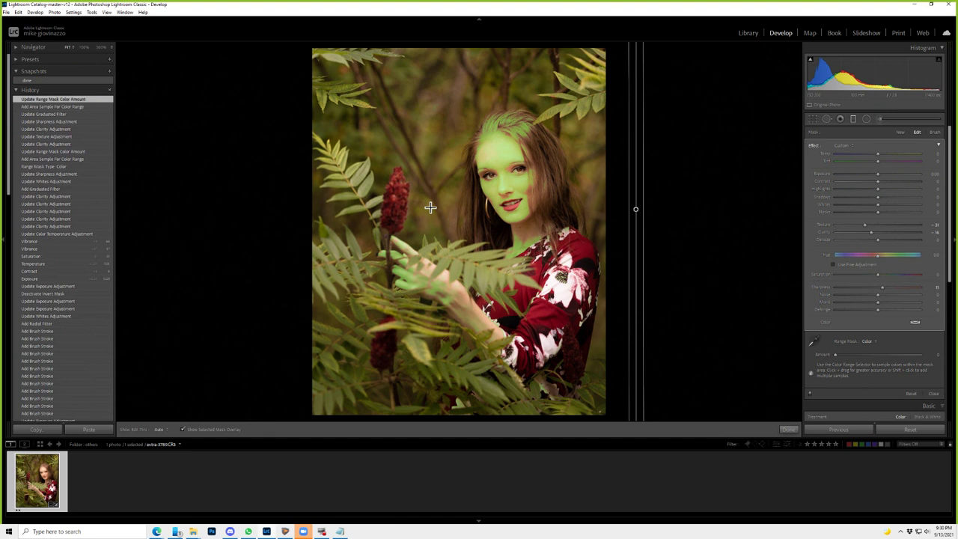
pyautogui.press('z')
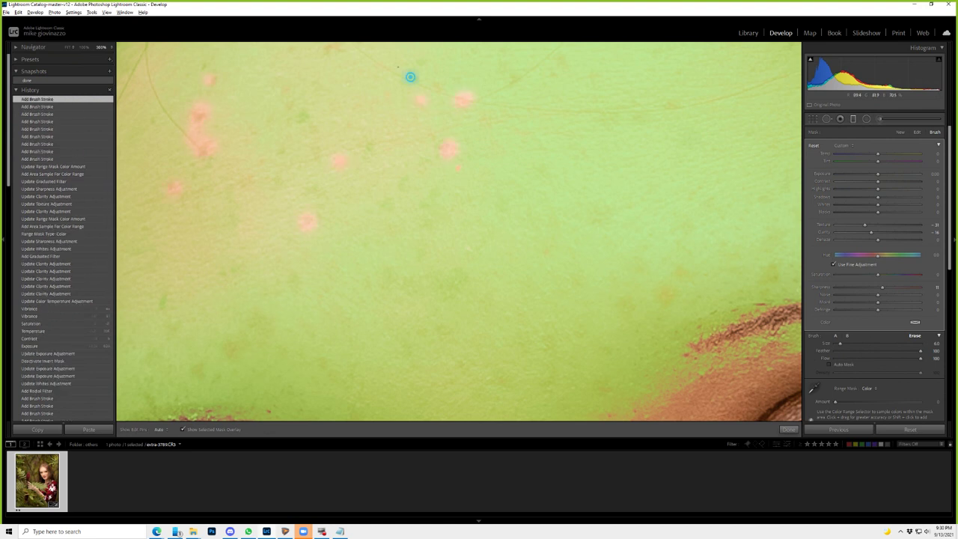
pyautogui.click(410, 77)
pyautogui.click(309, 114)
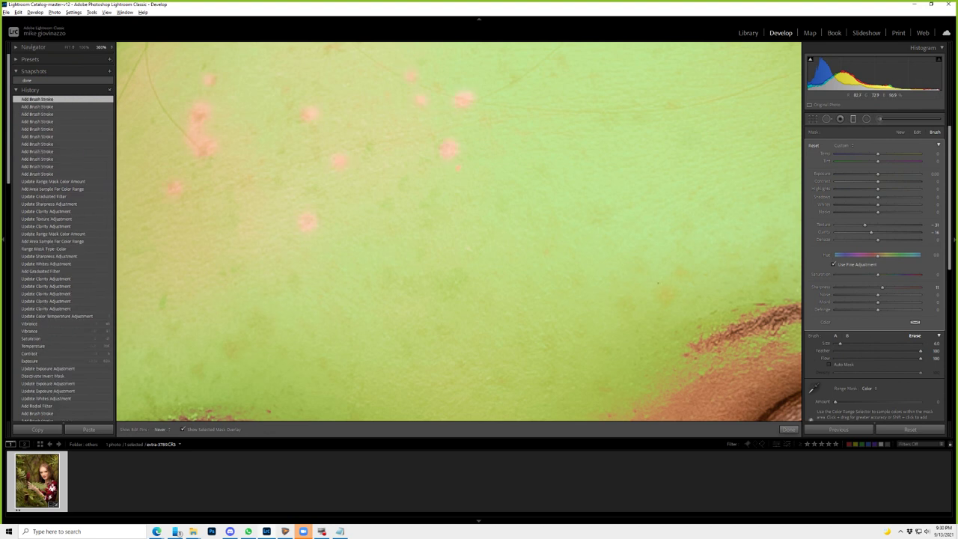
pyautogui.click(659, 271)
pyautogui.click(679, 270)
pyautogui.click(666, 290)
pyautogui.click(459, 279)
pyautogui.click(423, 281)
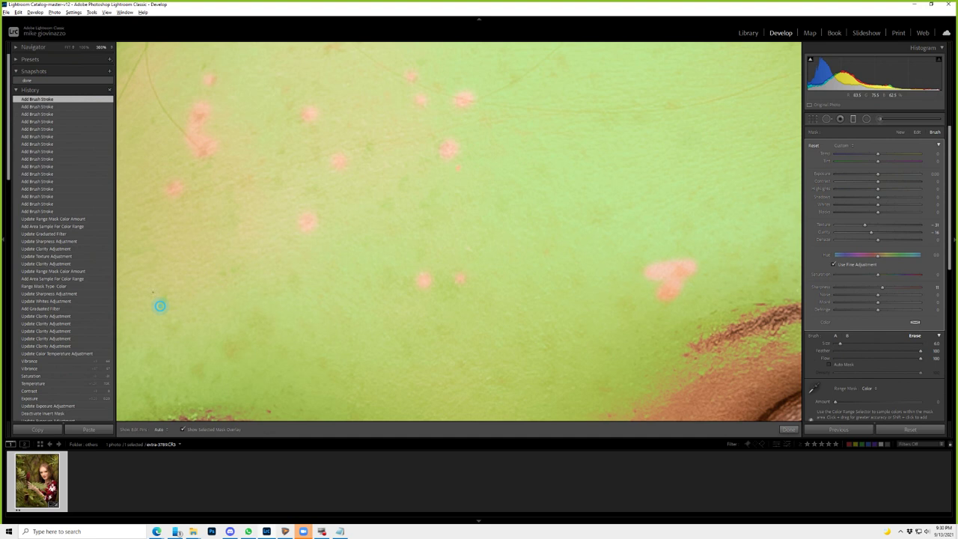
pyautogui.moveTo(159, 305); pyautogui.dragTo(488, 118)
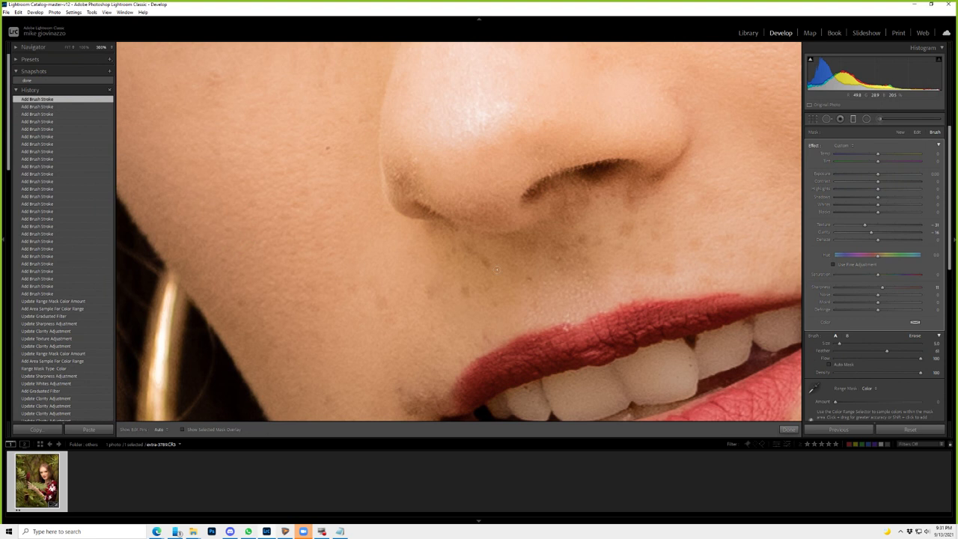
# - Give the brush mask Highlights -47, Contrast +25 and a slight warm Temp shift, then close it
pyautogui.press('z')
pyautogui.click(853, 191)
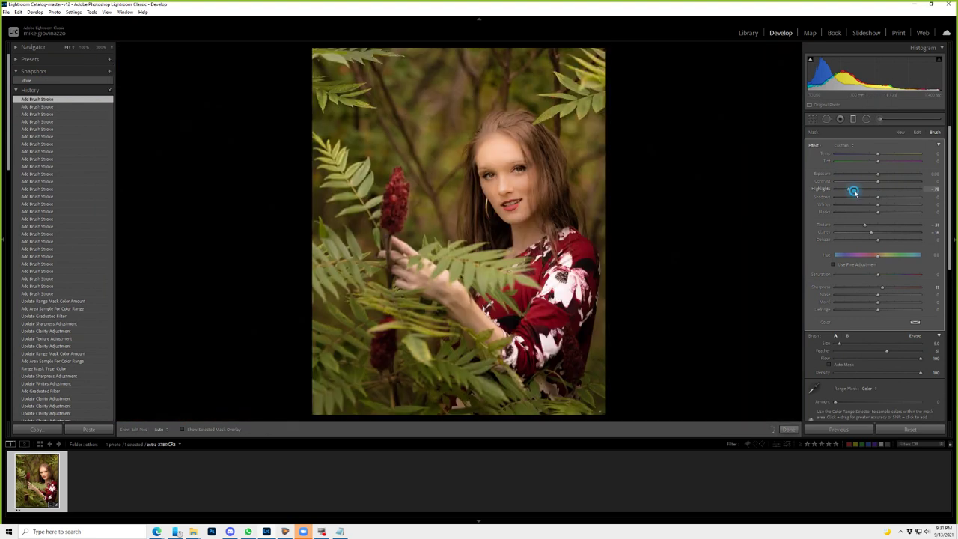
pyautogui.moveTo(852, 191); pyautogui.dragTo(857, 189)
pyautogui.click(875, 182)
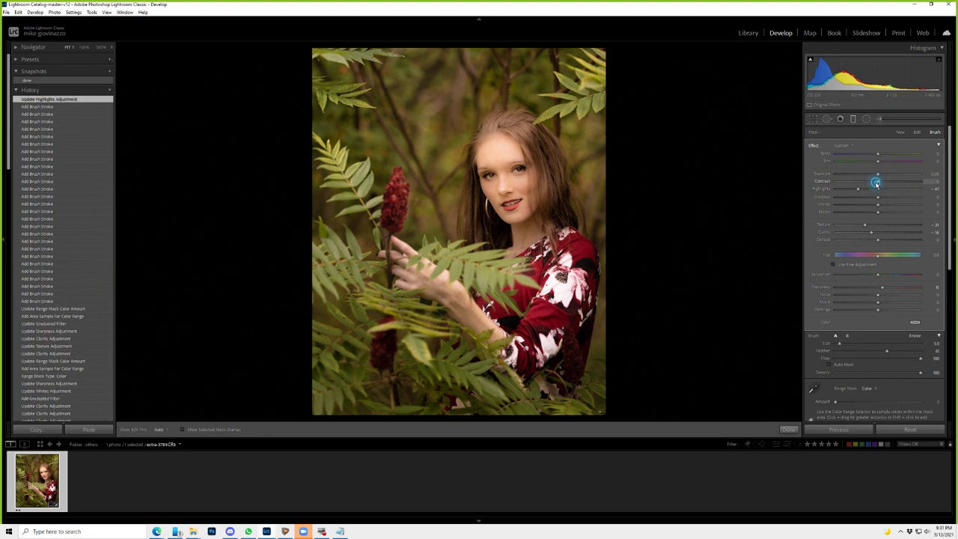
pyautogui.moveTo(875, 183); pyautogui.dragTo(888, 182)
pyautogui.moveTo(878, 155); pyautogui.dragTo(890, 157)
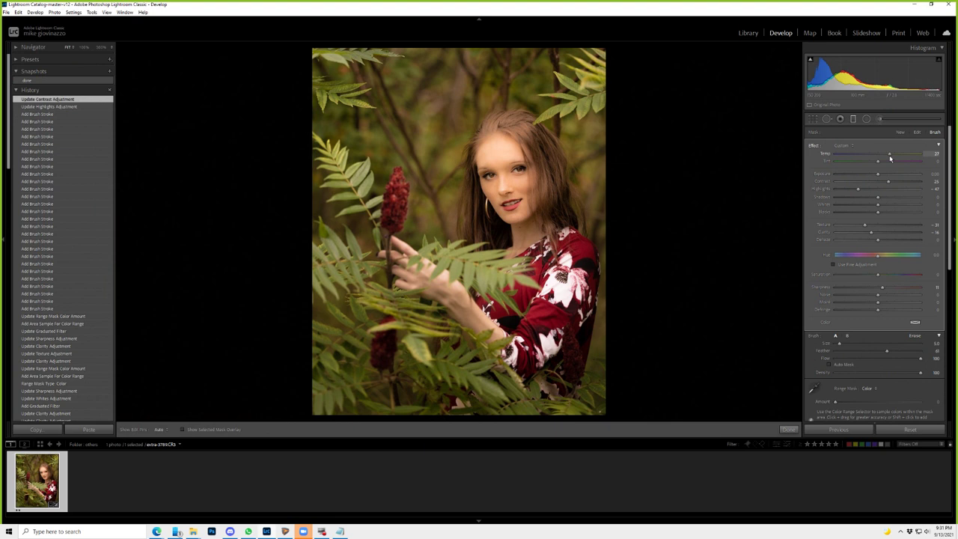
pyautogui.moveTo(889, 158); pyautogui.dragTo(880, 155)
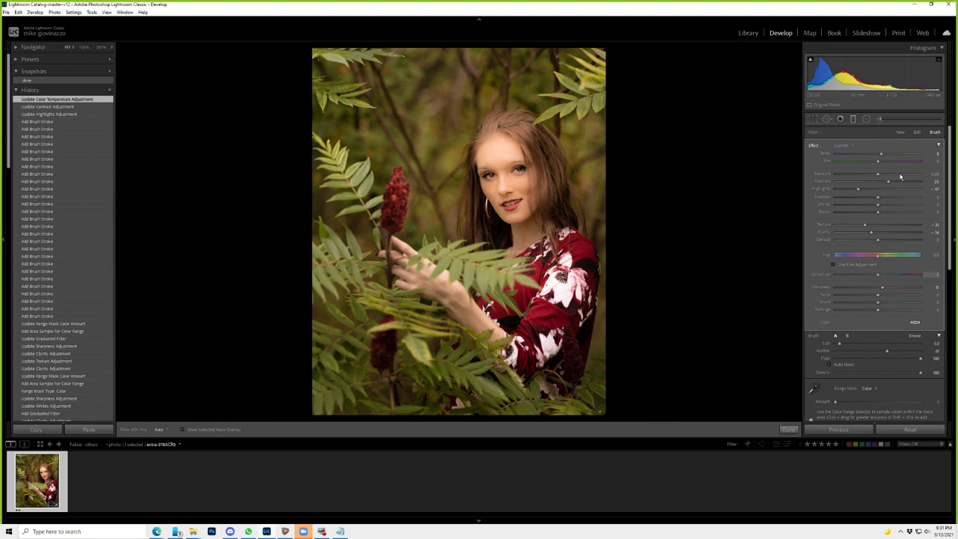
pyautogui.press('k')
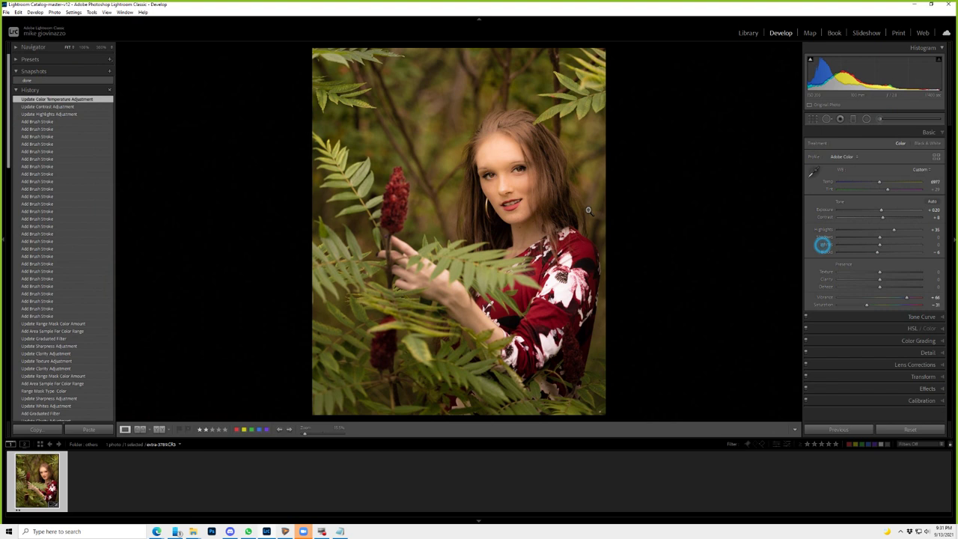
# - Zoom to 100% to inspect the cheek and lip skin, then return to Fit
pyautogui.click(498, 202)
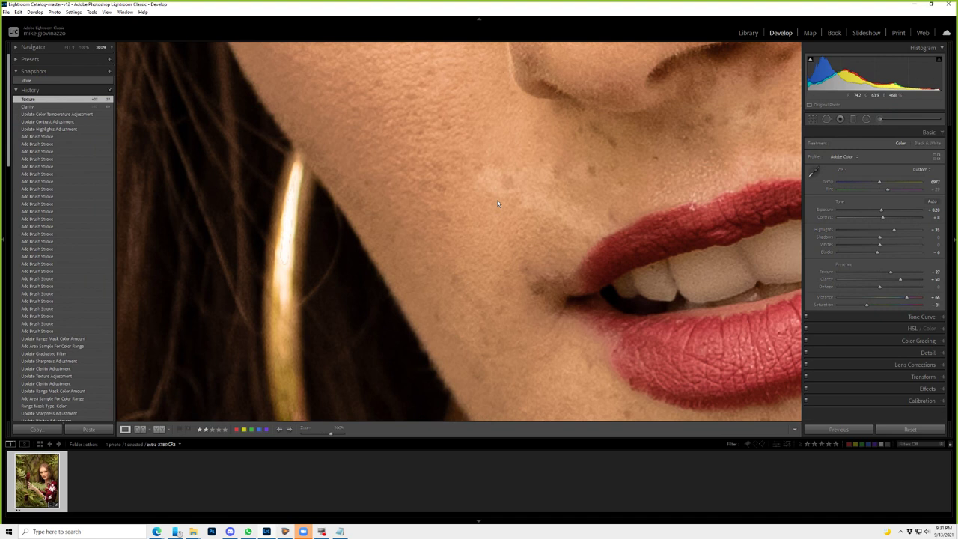
pyautogui.click(498, 203)
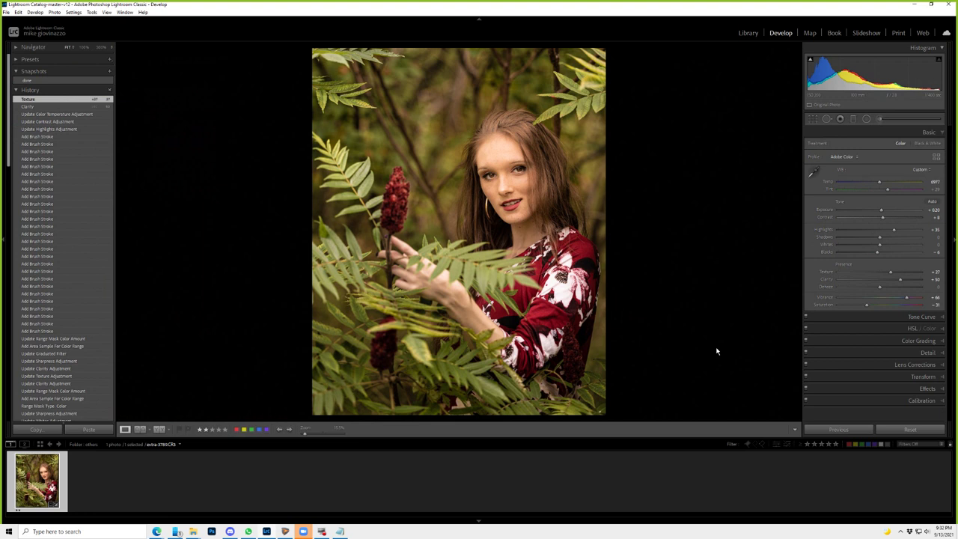
# - On the face radial mask, raise Exposure slightly and set Texture and Clarity to -100
pyautogui.hotkey('shift', 'm')
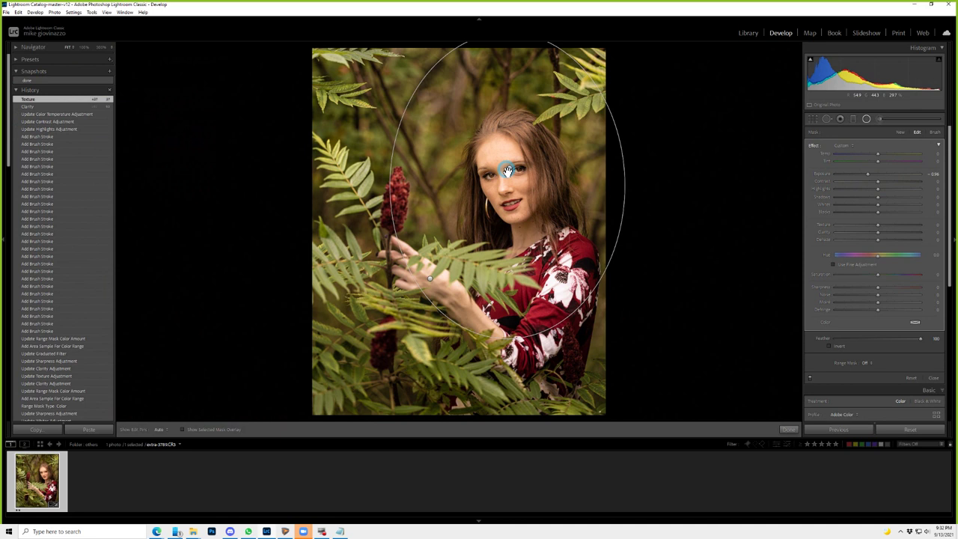
pyautogui.moveTo(867, 174)
pyautogui.mouseDown()
pyautogui.moveTo(897, 173)
pyautogui.moveTo(868, 174)
pyautogui.mouseUp()
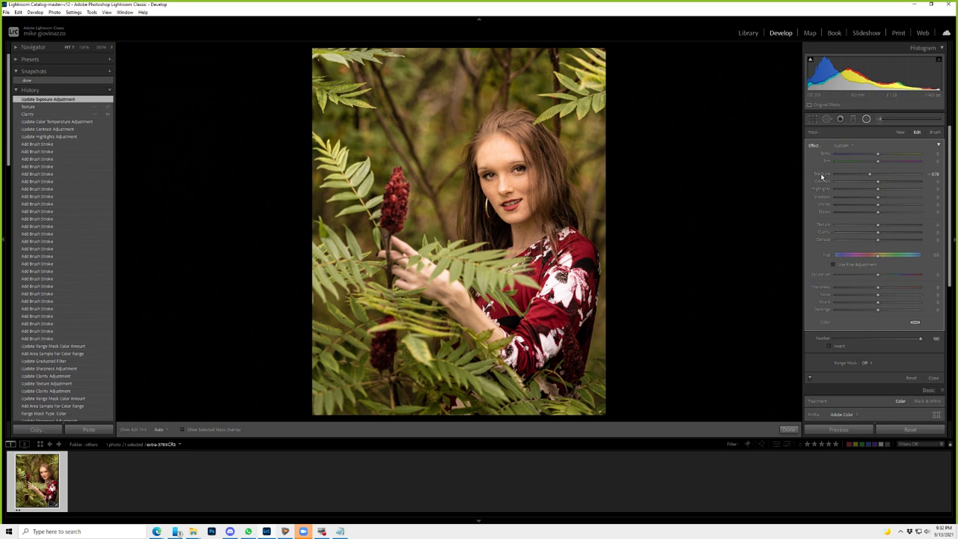
pyautogui.moveTo(868, 174); pyautogui.dragTo(858, 176)
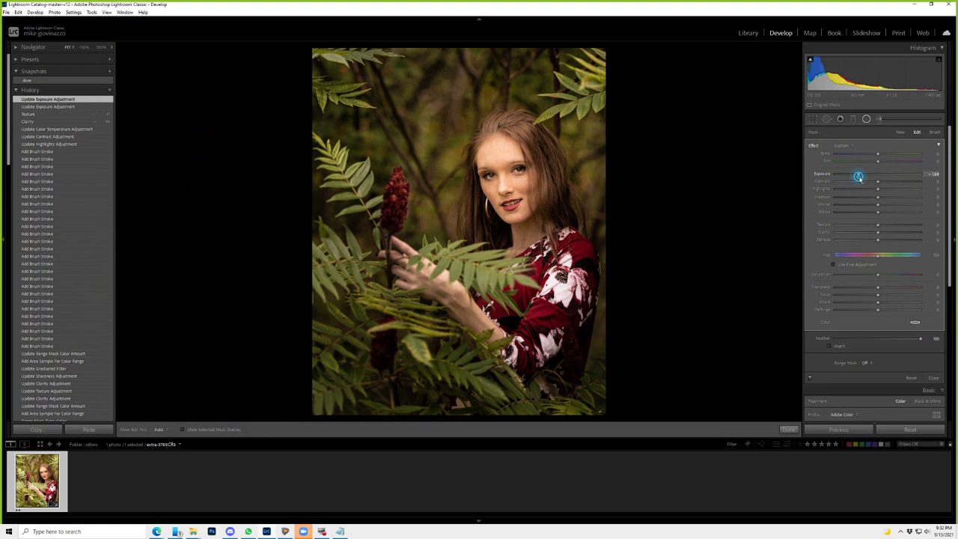
pyautogui.moveTo(858, 177); pyautogui.dragTo(862, 177)
pyautogui.moveTo(878, 232); pyautogui.dragTo(824, 239)
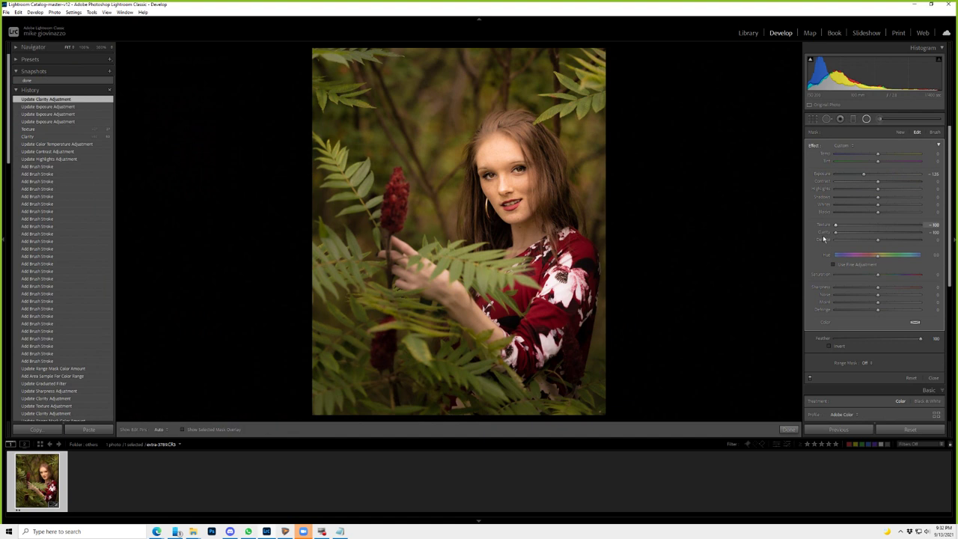
pyautogui.press('k')
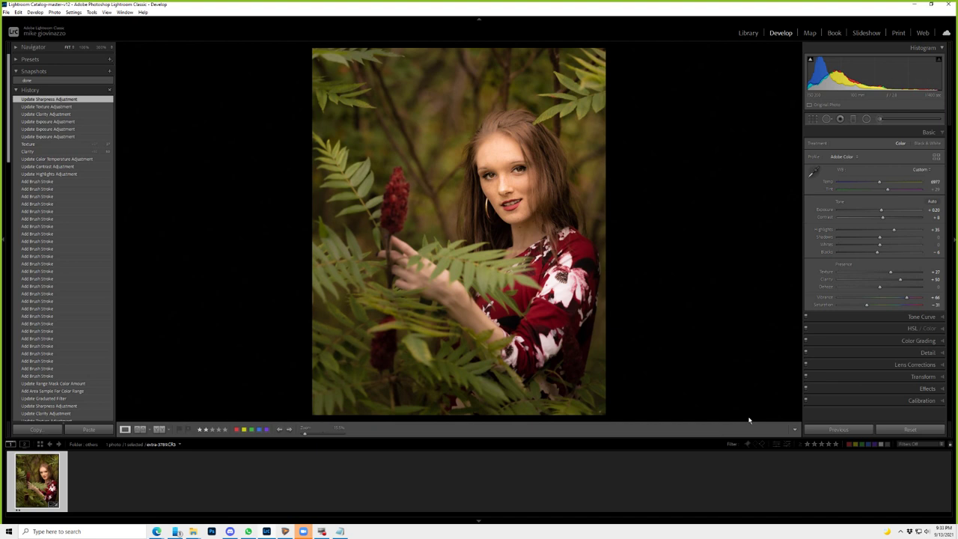
# - Apply a Movie Looks preset to give the portrait a darker, moodier tone
pyautogui.click(57, 188)
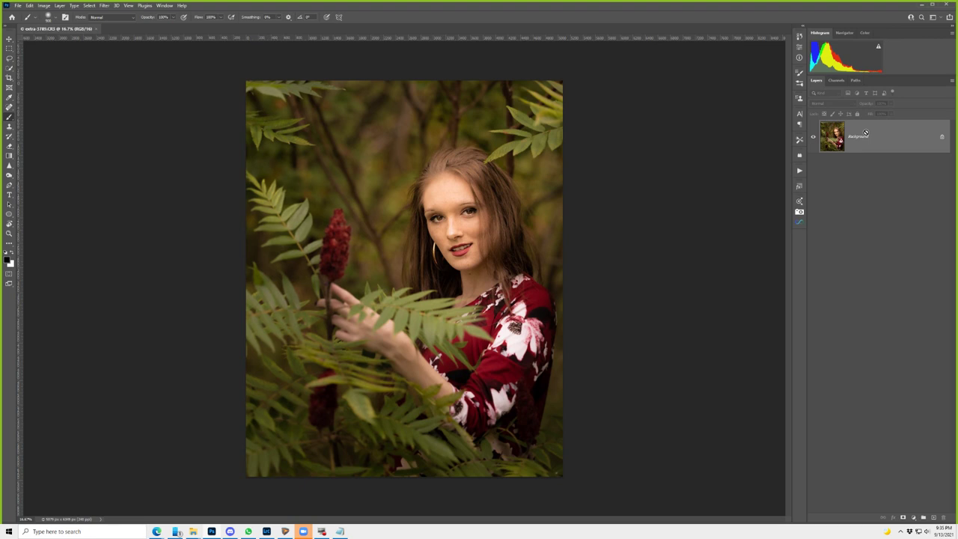
# - Duplicate the Background layer as Layer 1 and go to the Filter > Anthropics plugins
pyautogui.hotkey('ctrl', 'j')
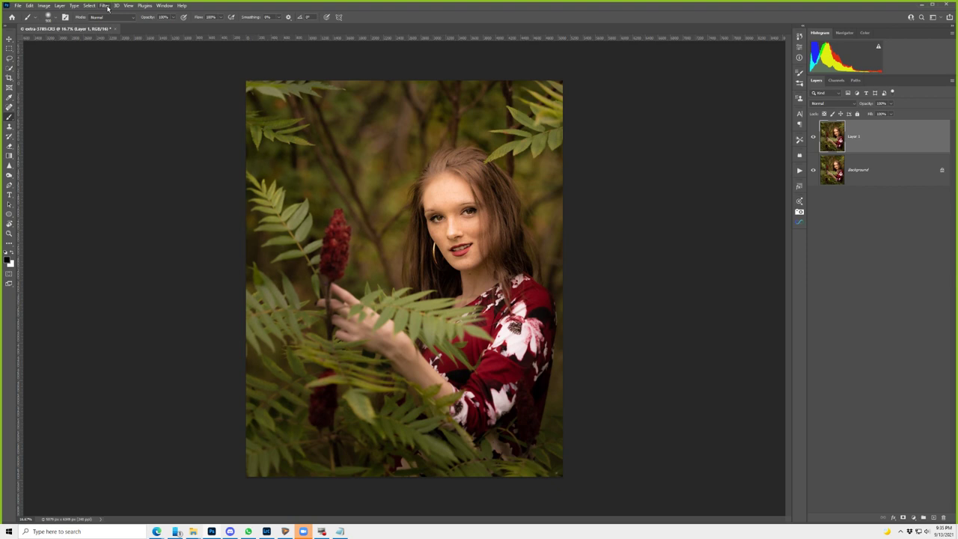
pyautogui.click(108, 7)
pyautogui.click(149, 178)
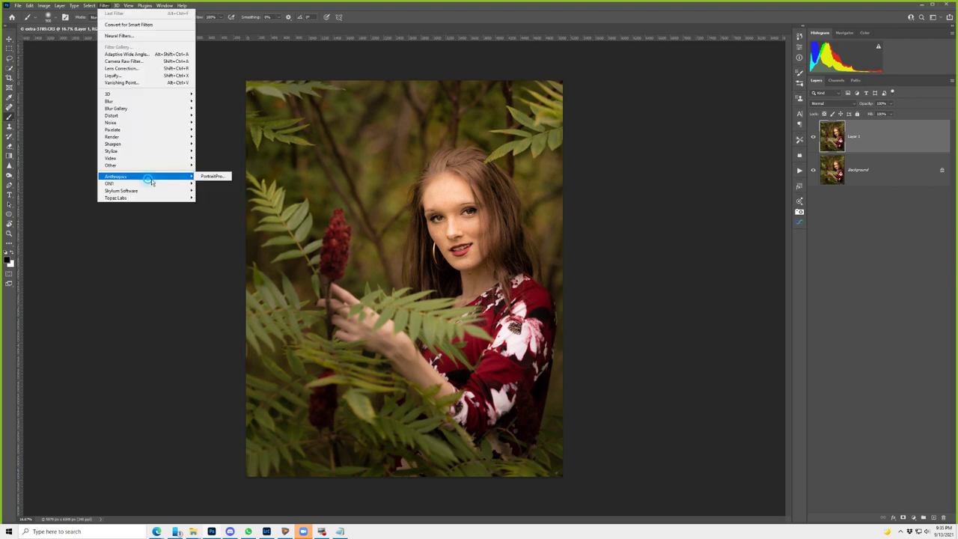
# - Run PortraitPro on Layer 1, show Before and After side by side, and refit the eyebrow outline
pyautogui.click(213, 176)
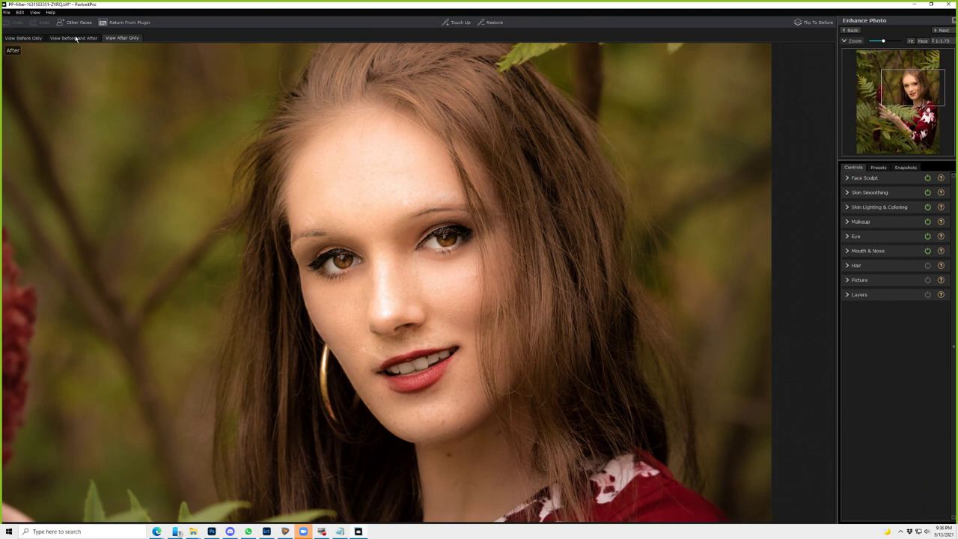
pyautogui.click(76, 38)
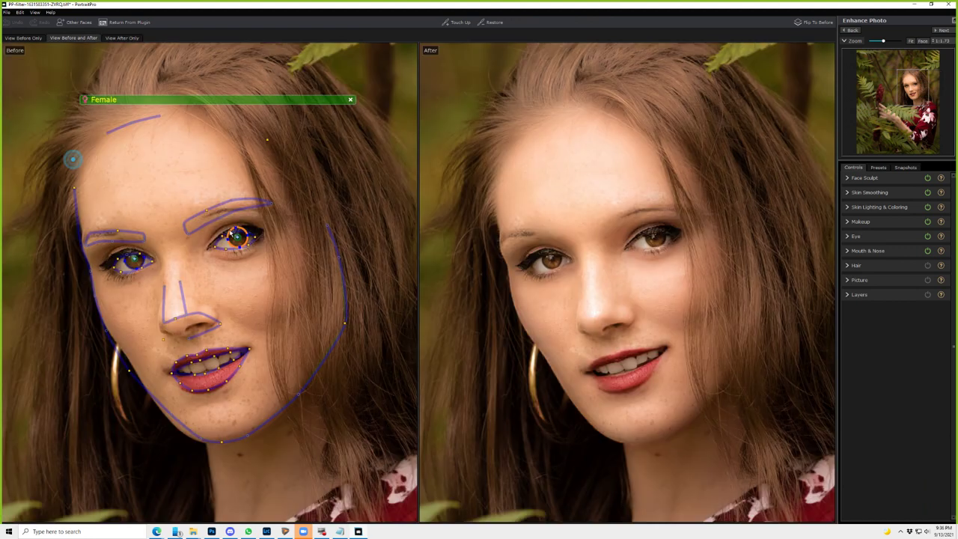
pyautogui.moveTo(225, 202); pyautogui.dragTo(234, 209)
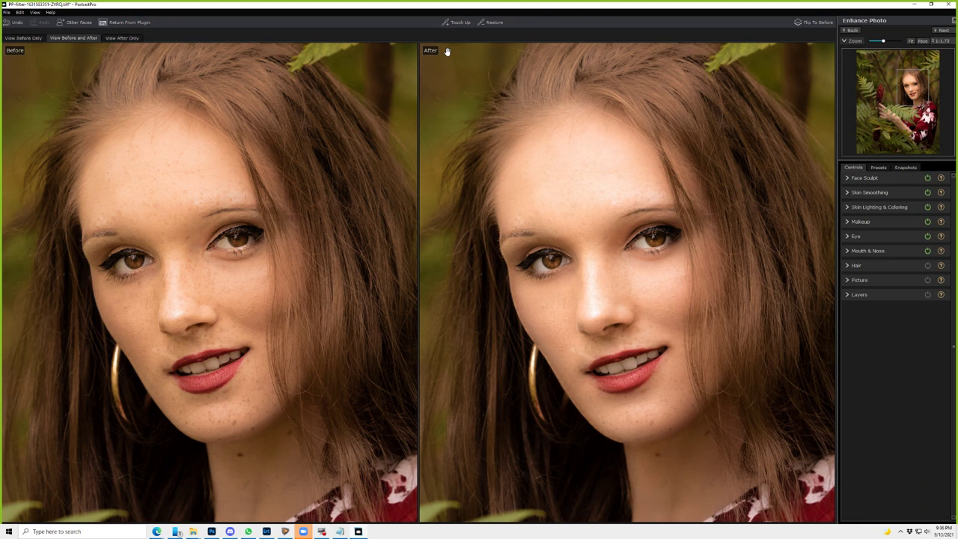
# - Flip to the untouched original at full size, then back to the retouched After view
pyautogui.click(812, 23)
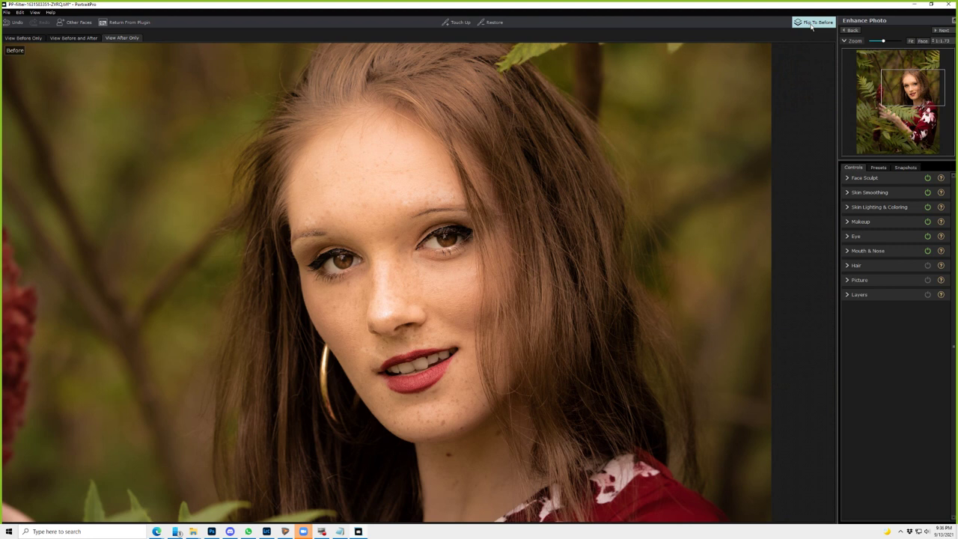
pyautogui.click(804, 23)
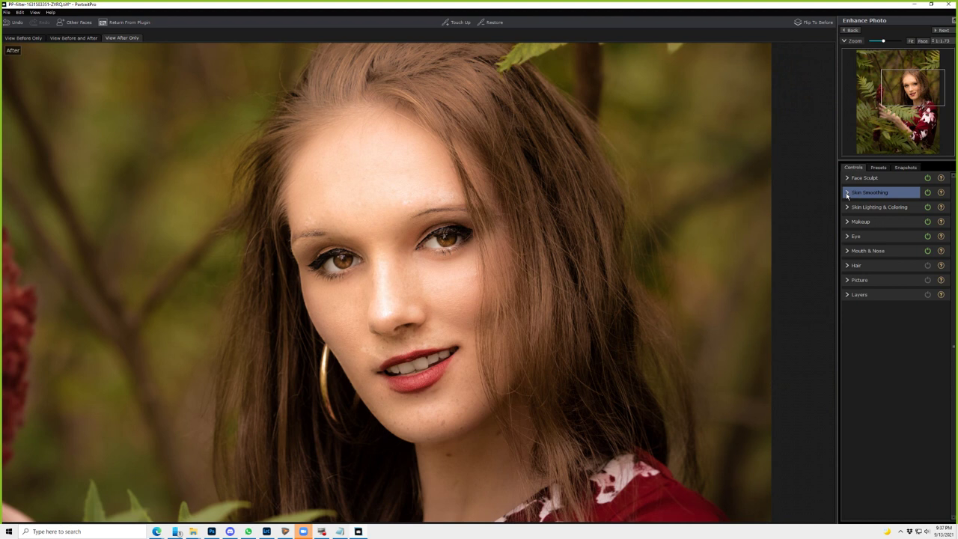
# - In Skin Smoothing, turn off shine removal and pore removal
pyautogui.click(846, 193)
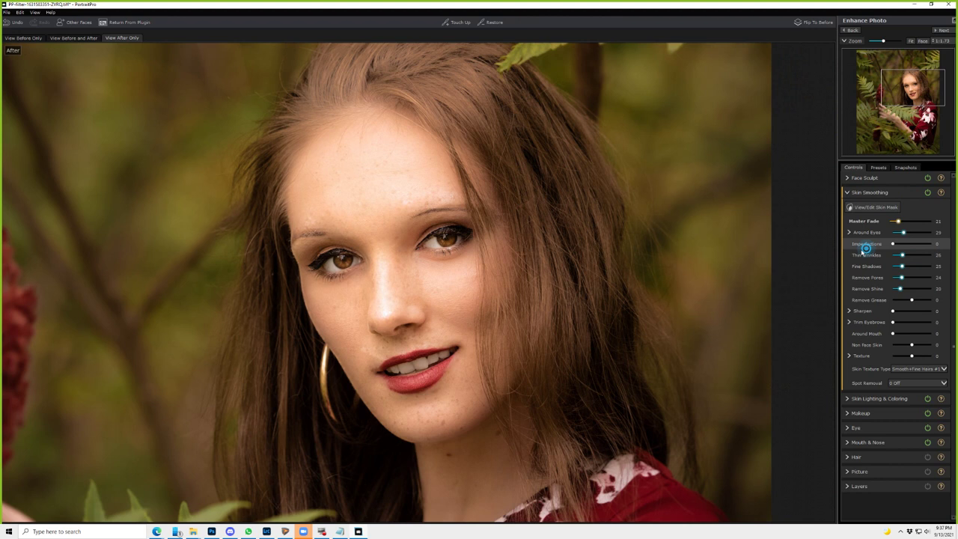
pyautogui.click(880, 290)
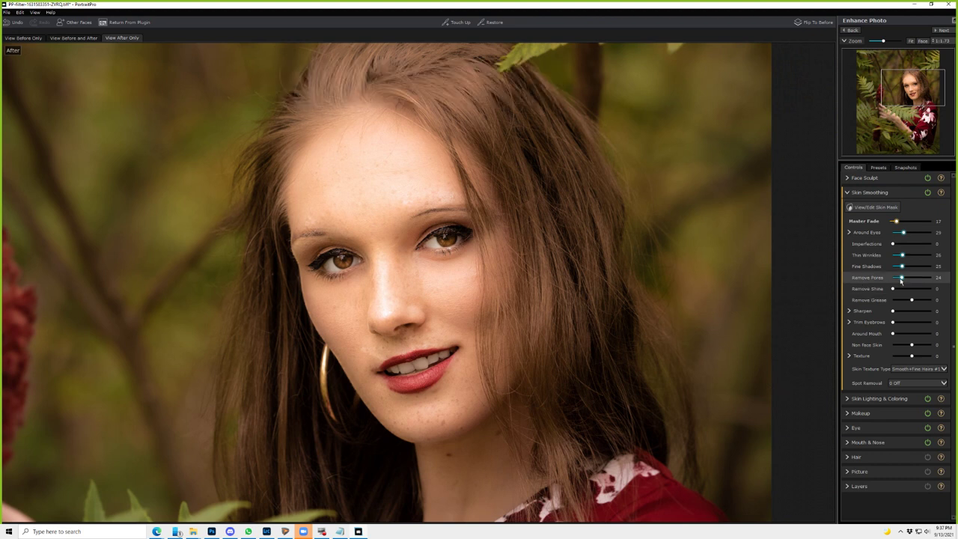
pyautogui.moveTo(900, 277); pyautogui.dragTo(868, 278)
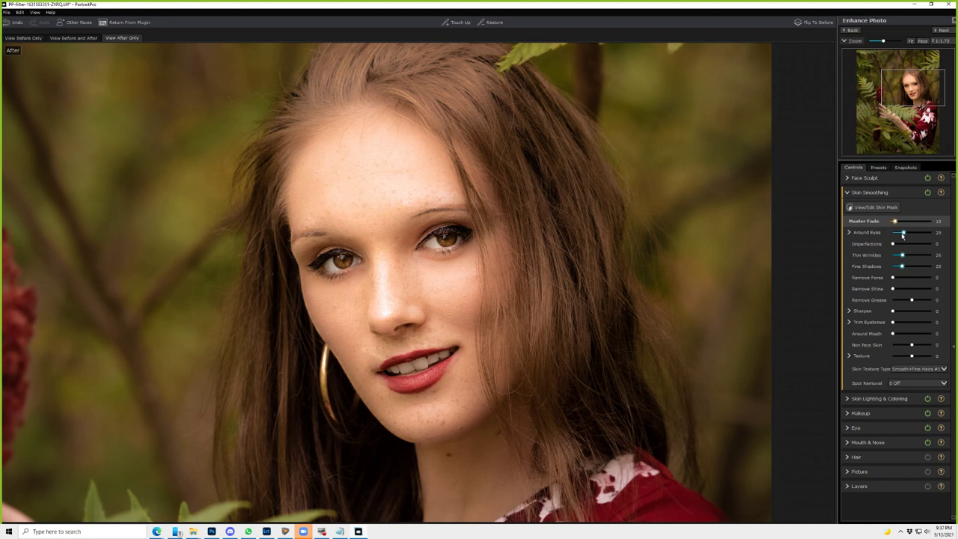
# - Set skin Sharpen to 71 after trying 95, and raise Texture to 47
pyautogui.moveTo(891, 310); pyautogui.dragTo(925, 312)
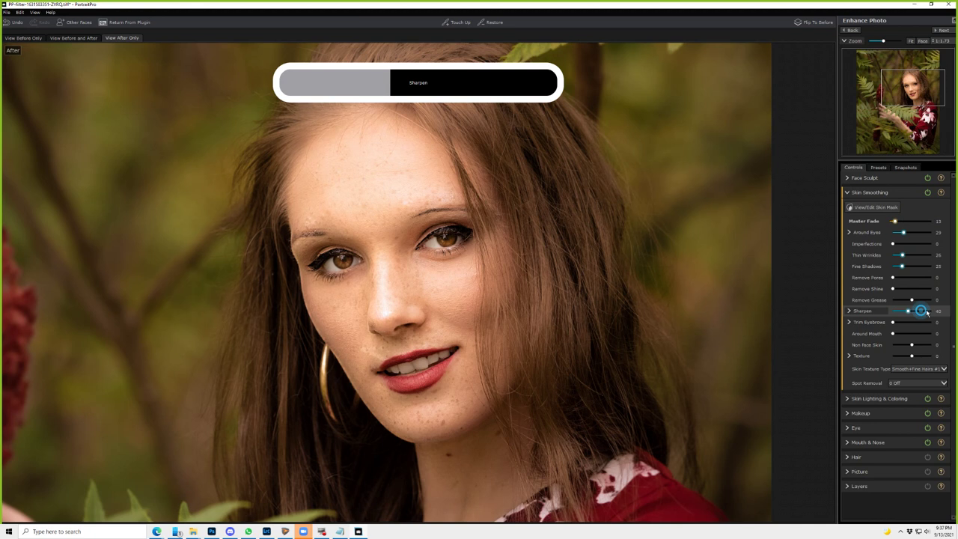
pyautogui.moveTo(926, 312); pyautogui.dragTo(929, 310)
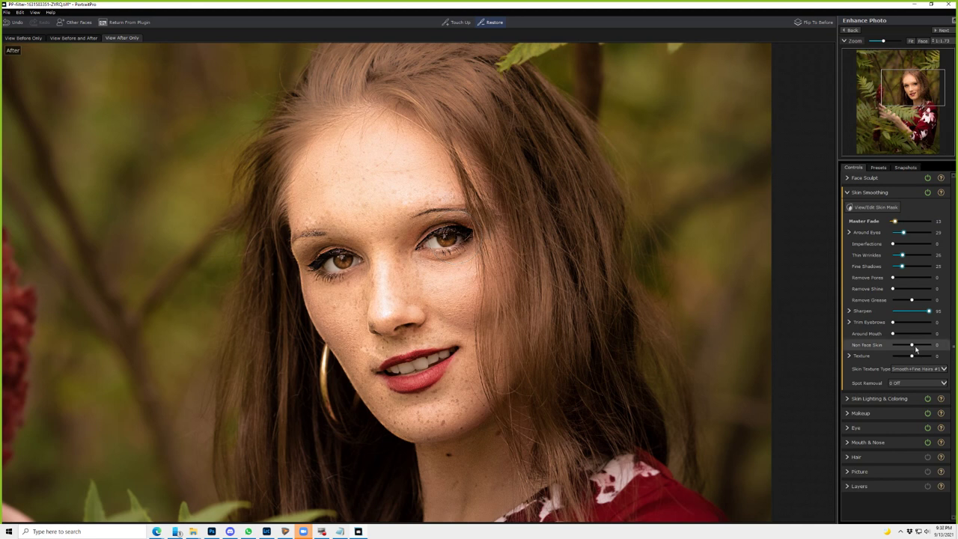
pyautogui.click(914, 311)
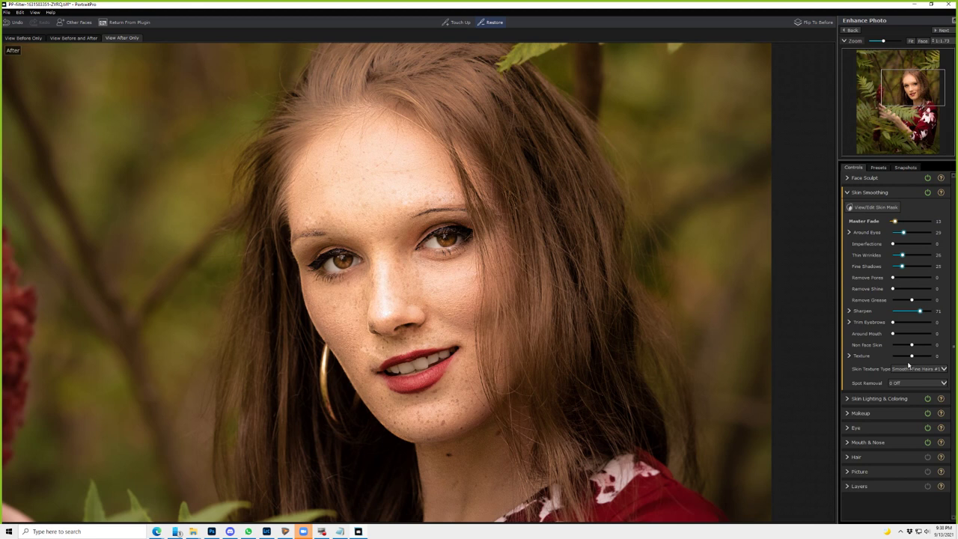
pyautogui.click(843, 366)
# - In Face Sculpt's Face Shape controls, nudge Plump Lips up very slightly, then collapse Face Sculpt
pyautogui.click(893, 322)
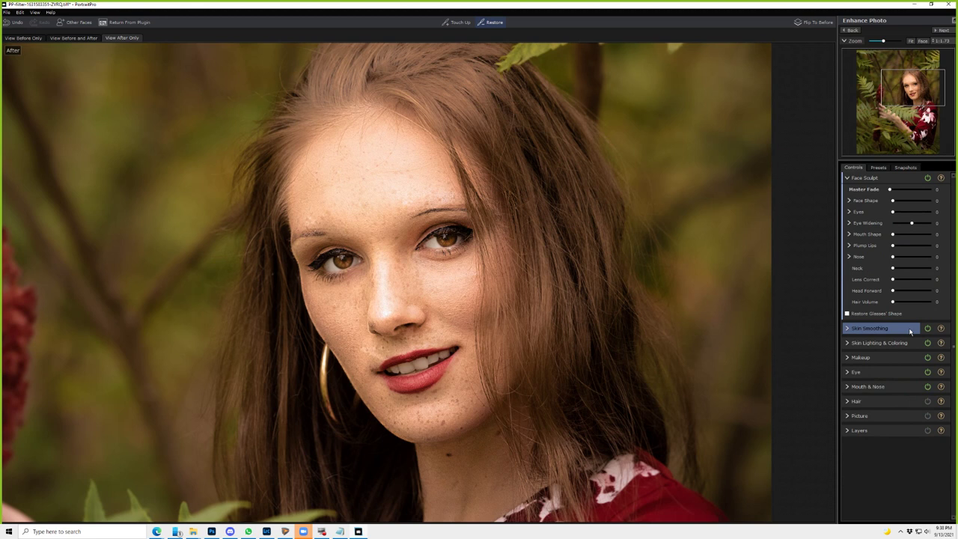
pyautogui.click(903, 201)
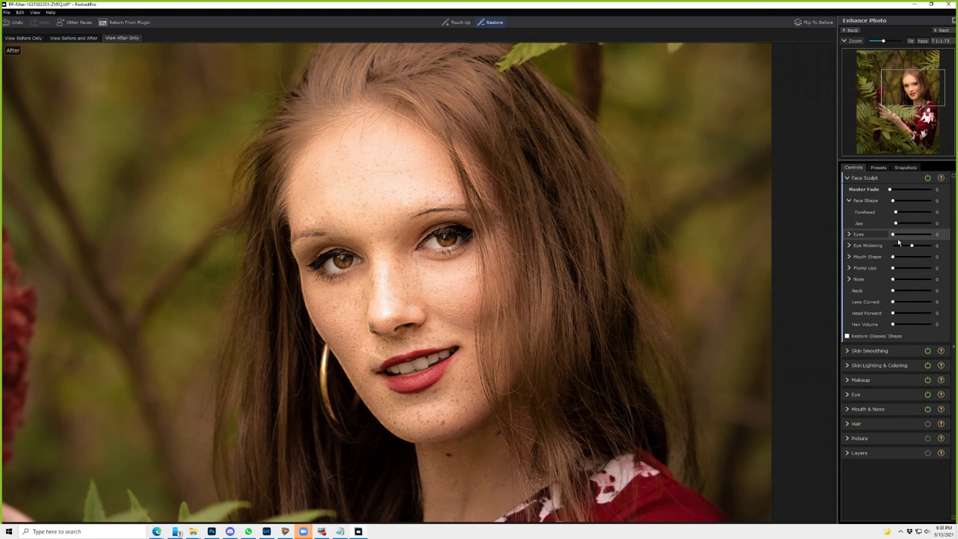
pyautogui.moveTo(907, 268); pyautogui.dragTo(907, 269)
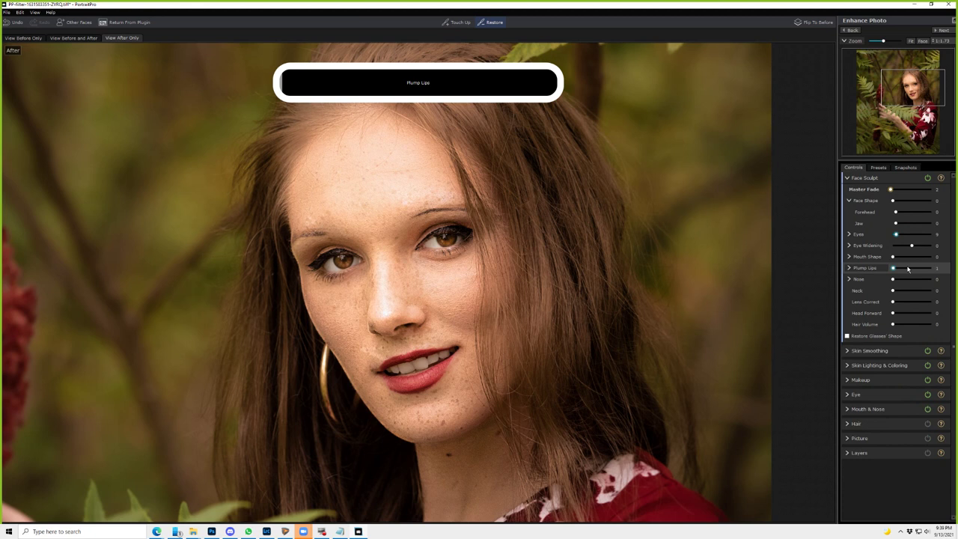
pyautogui.click(848, 178)
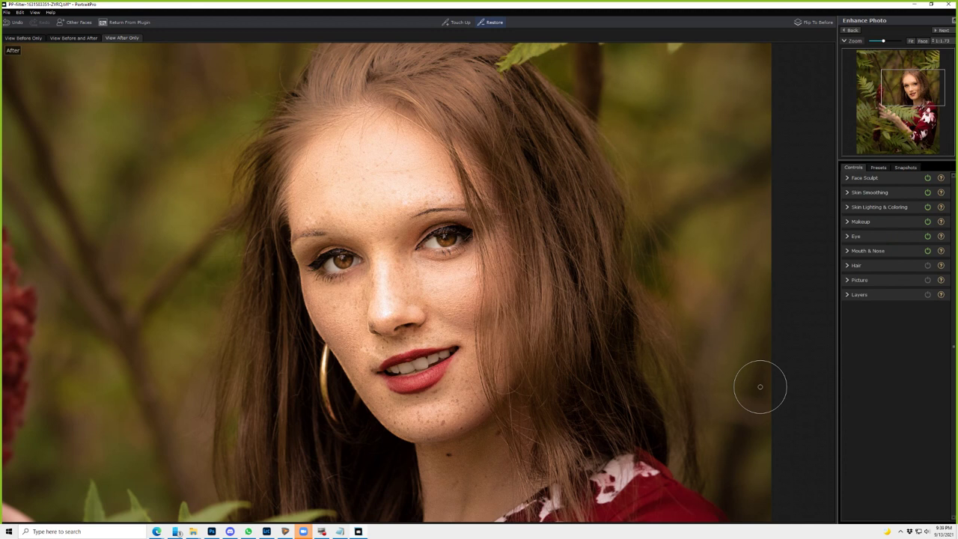
# - Change the lipstick colour to purple and raise Sharpen Eyes to 39
pyautogui.click(861, 222)
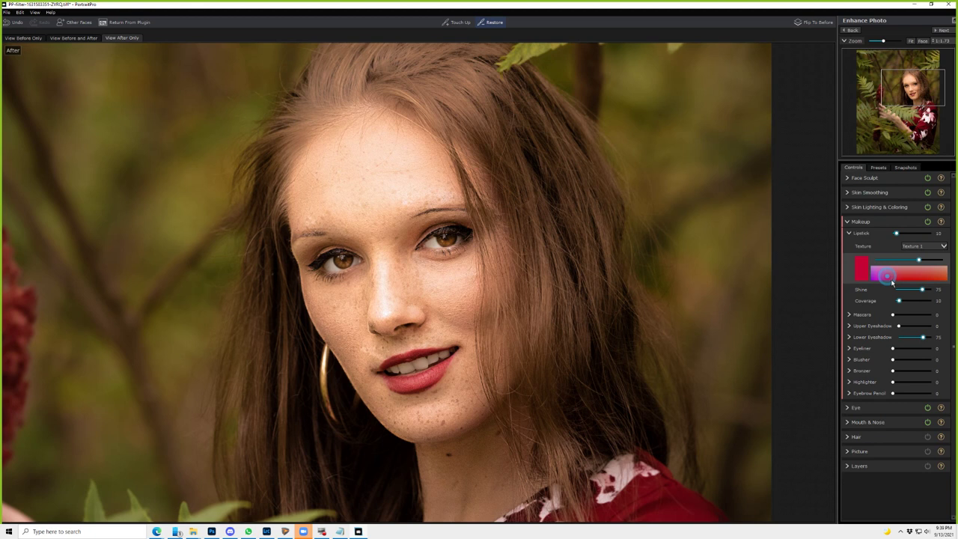
pyautogui.click(889, 279)
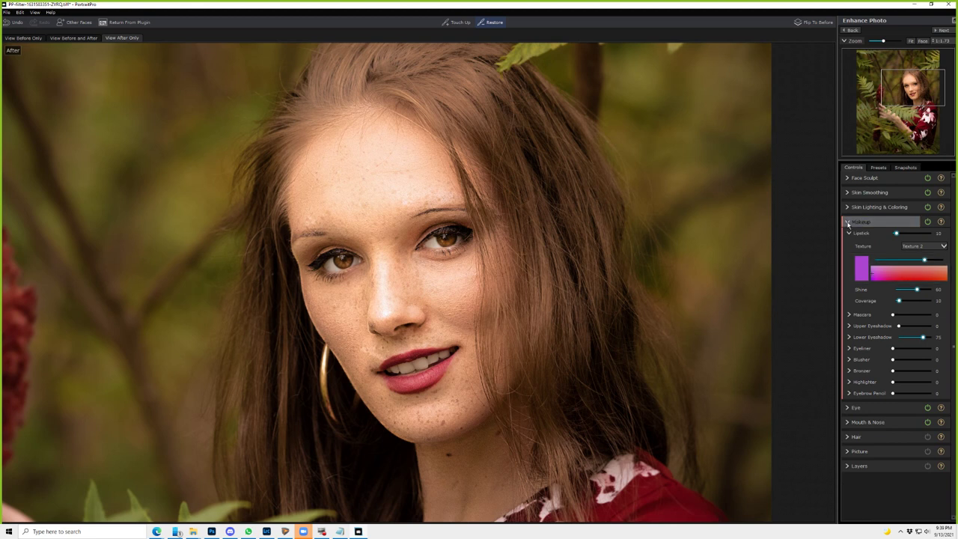
pyautogui.click(847, 223)
pyautogui.click(860, 234)
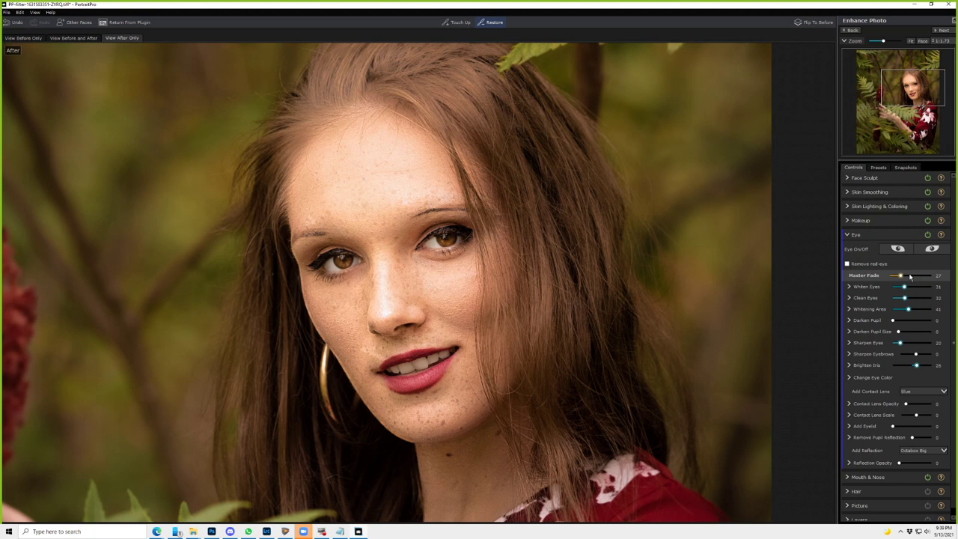
pyautogui.moveTo(900, 342); pyautogui.dragTo(902, 343)
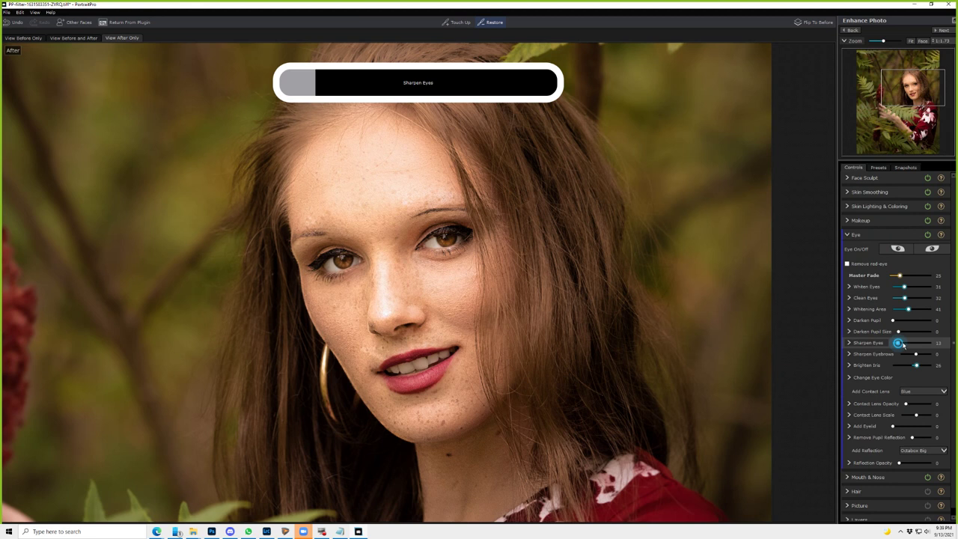
pyautogui.moveTo(903, 344); pyautogui.dragTo(908, 343)
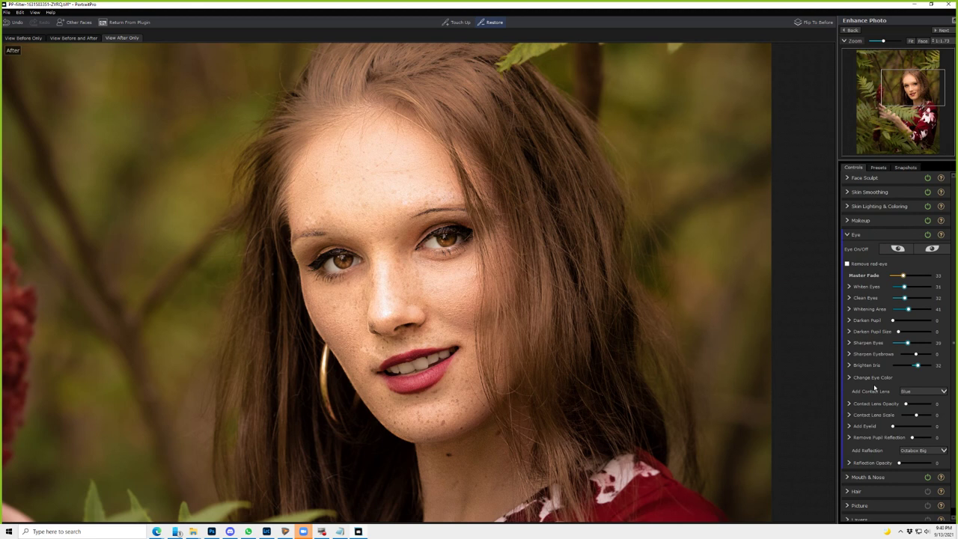
# - Set Mascara to 74 and add a red Upper Eyeshadow at 33
pyautogui.click(902, 315)
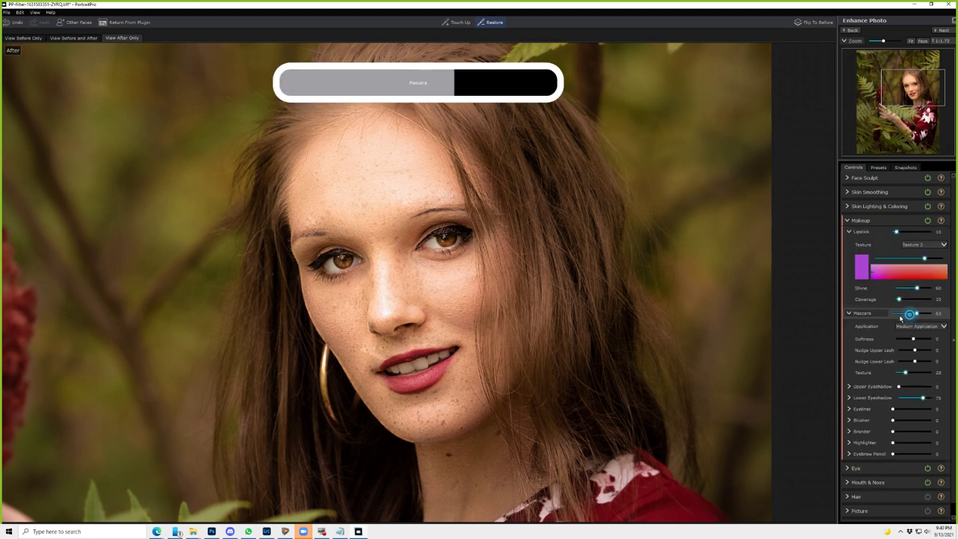
pyautogui.moveTo(900, 318); pyautogui.dragTo(905, 314)
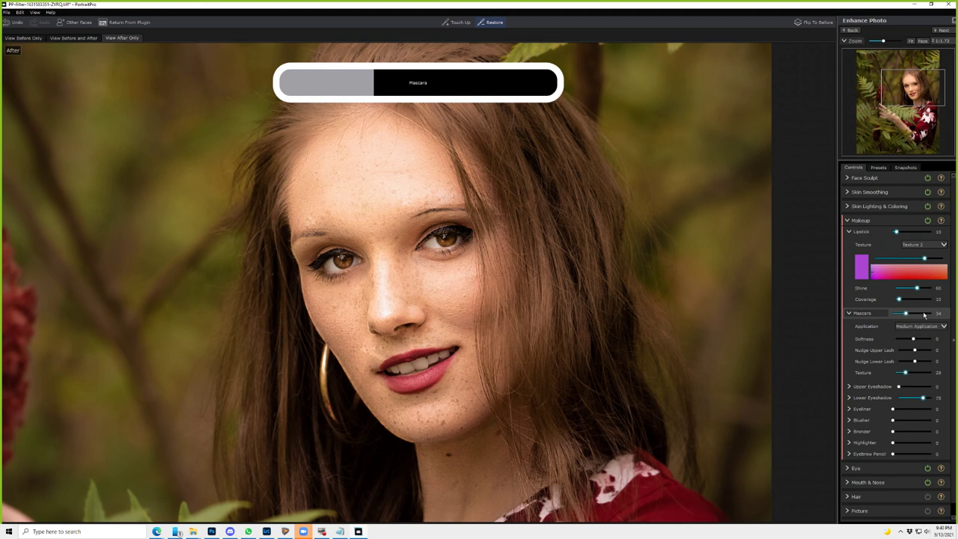
pyautogui.click(923, 315)
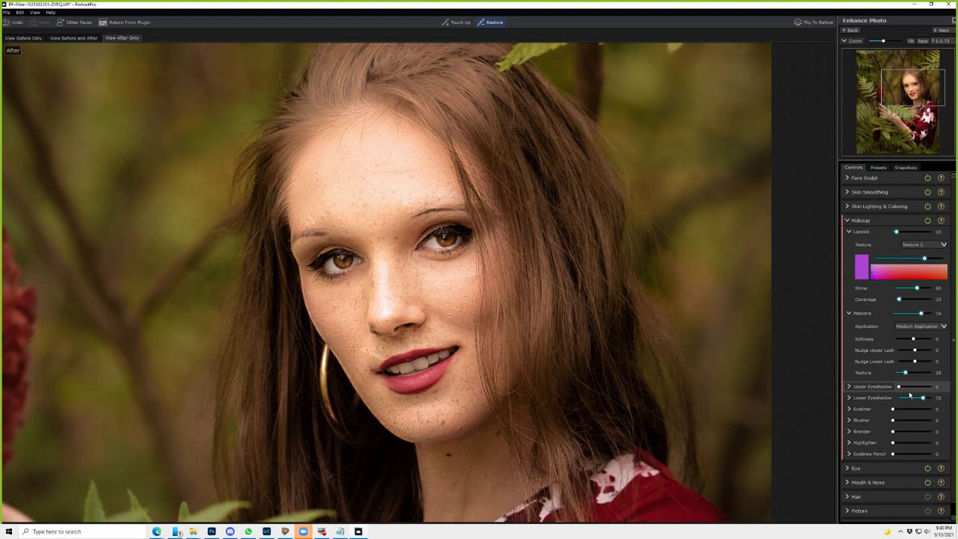
pyautogui.click(909, 386)
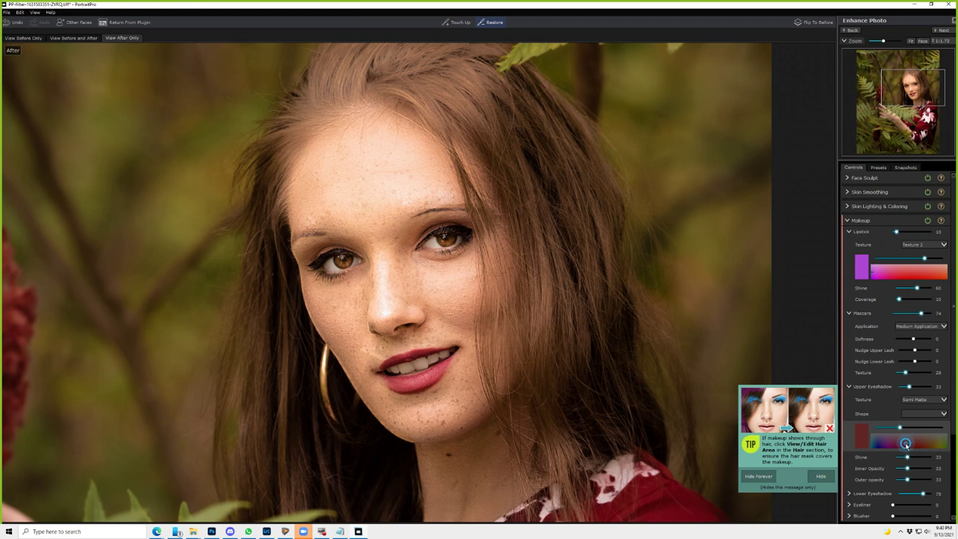
pyautogui.click(905, 443)
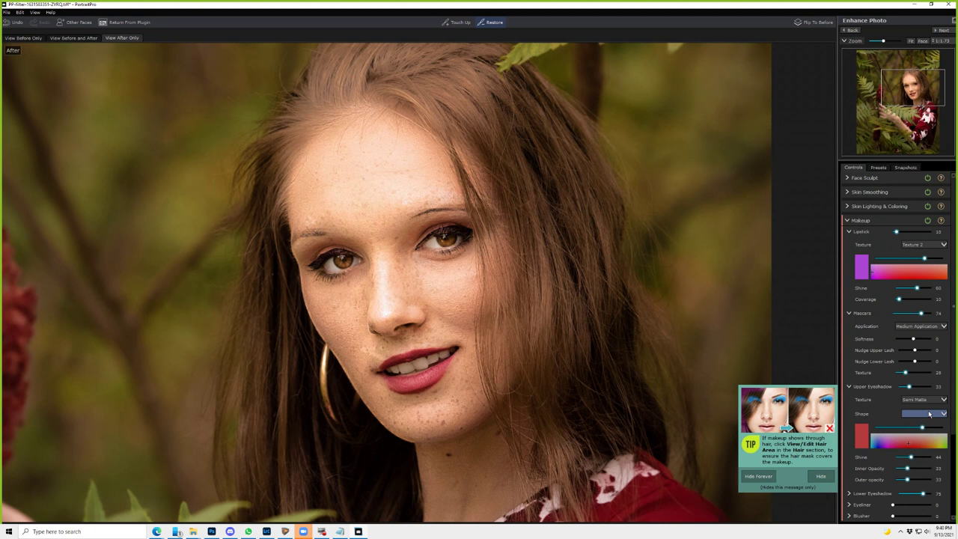
pyautogui.click(929, 413)
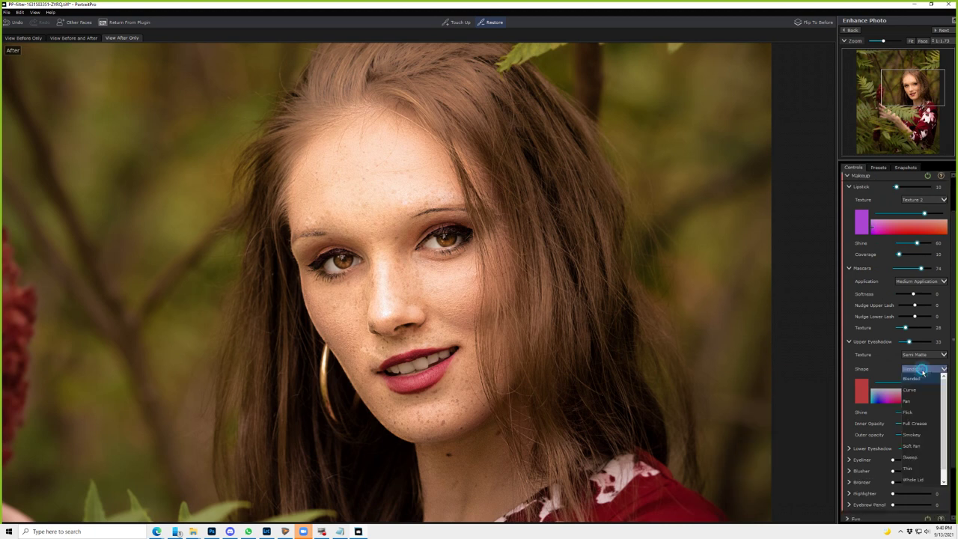
# - Preview the Smokey and Curve eyeshadow shapes, then apply Full Crease
pyautogui.click(924, 437)
pyautogui.click(924, 391)
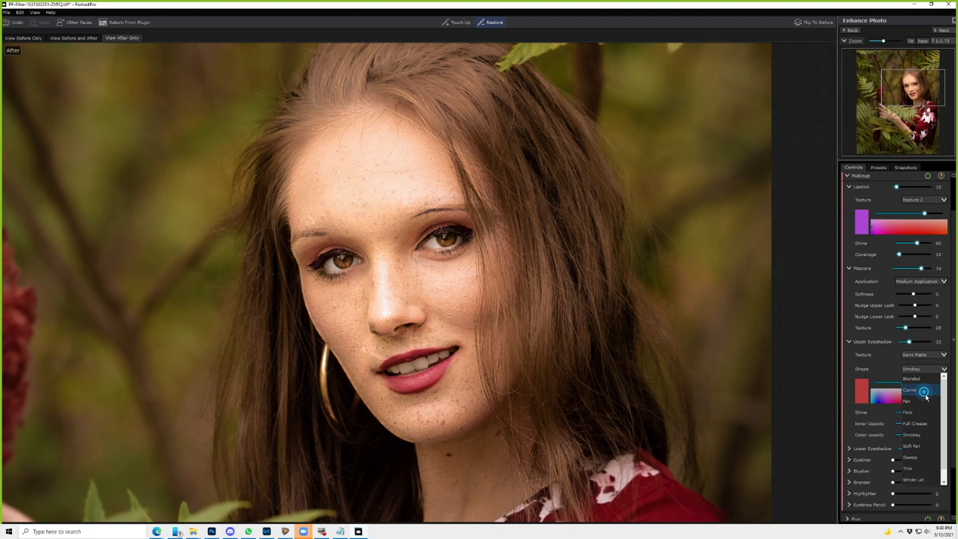
pyautogui.click(924, 391)
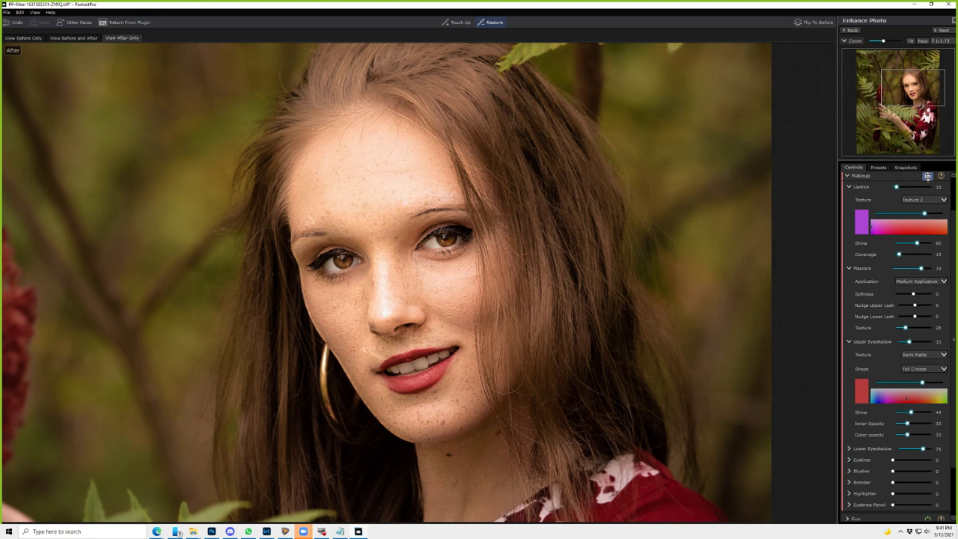
pyautogui.scroll(-2, 893, 426)
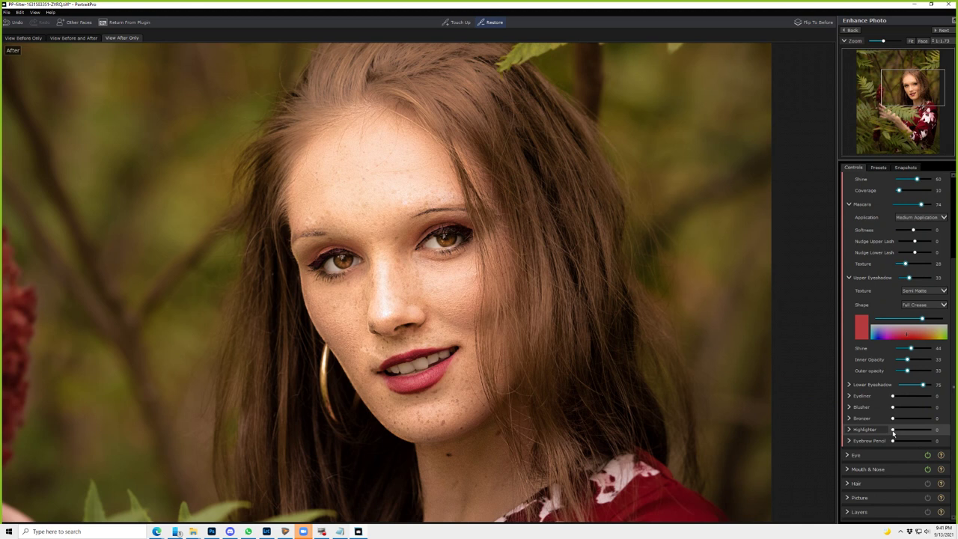
# - Set Eyeliner to 56 after trying full strength, and add Eyebrow Pencil to the brows
pyautogui.click(896, 396)
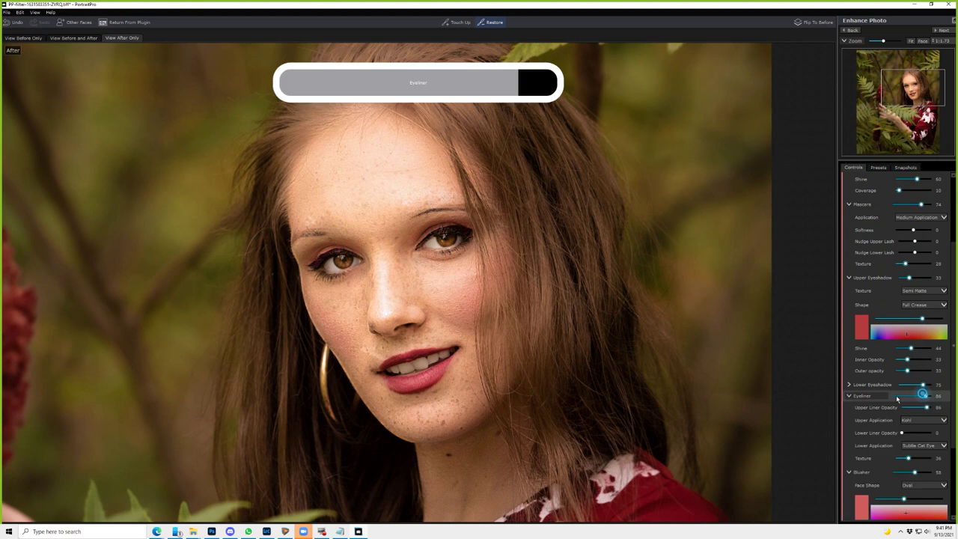
pyautogui.click(937, 396)
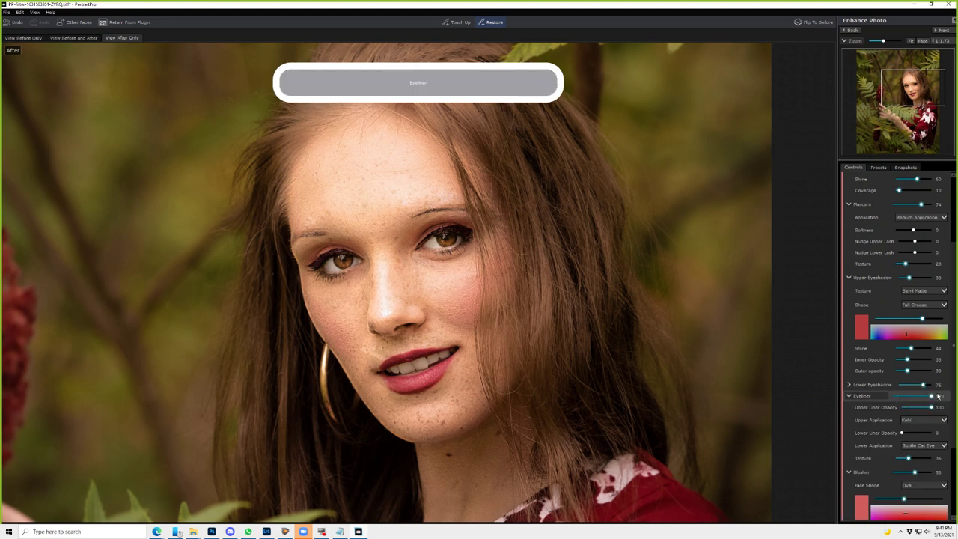
pyautogui.moveTo(938, 396); pyautogui.dragTo(914, 396)
pyautogui.scroll(-1, 871, 424)
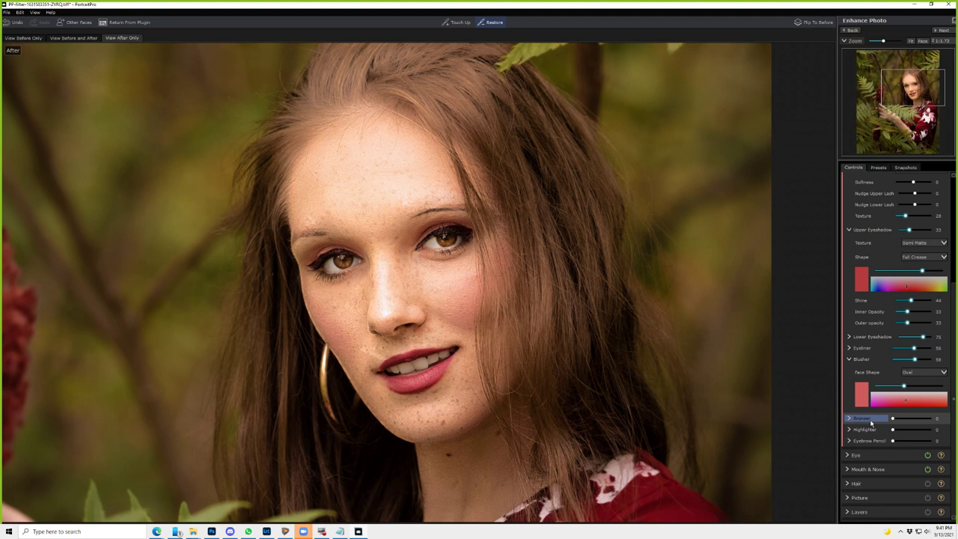
pyautogui.click(868, 439)
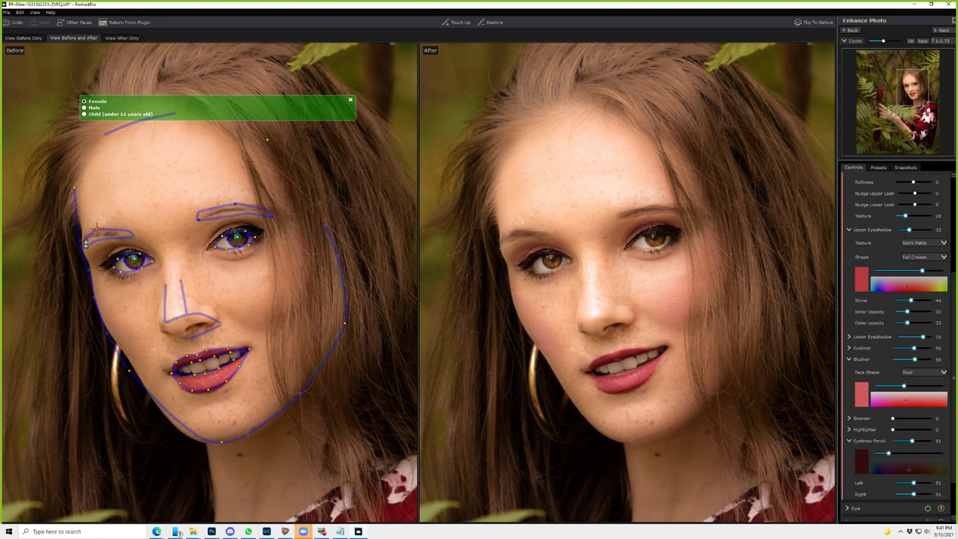
# - Push Eyebrow Pencil to 93, drop it back to 0, and compare against the original
pyautogui.moveTo(911, 441); pyautogui.dragTo(917, 442)
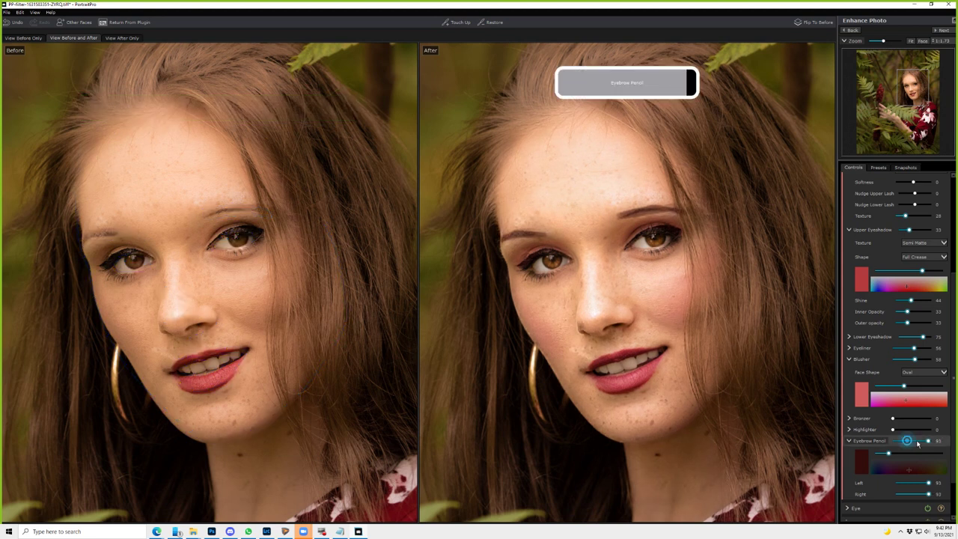
pyautogui.click(922, 441)
pyautogui.moveTo(923, 446); pyautogui.dragTo(885, 444)
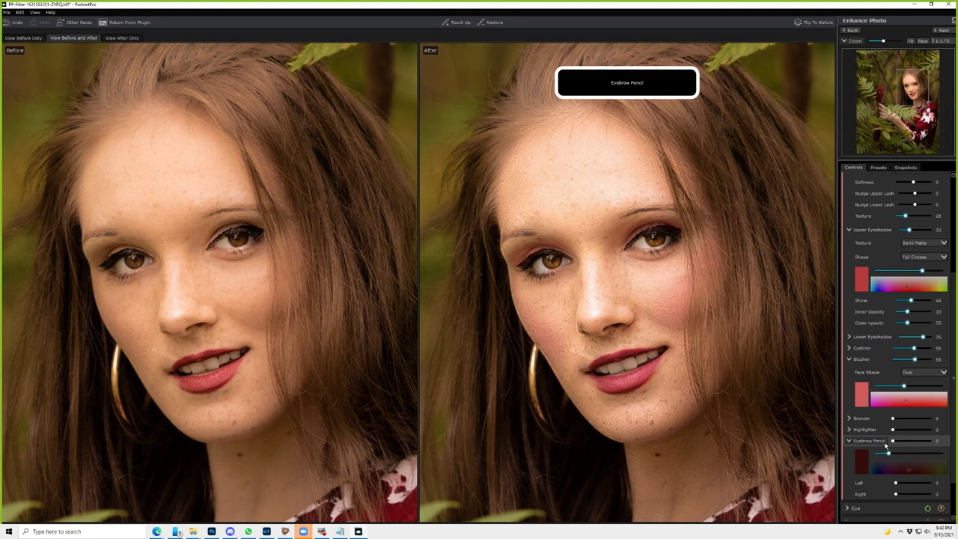
pyautogui.click(809, 27)
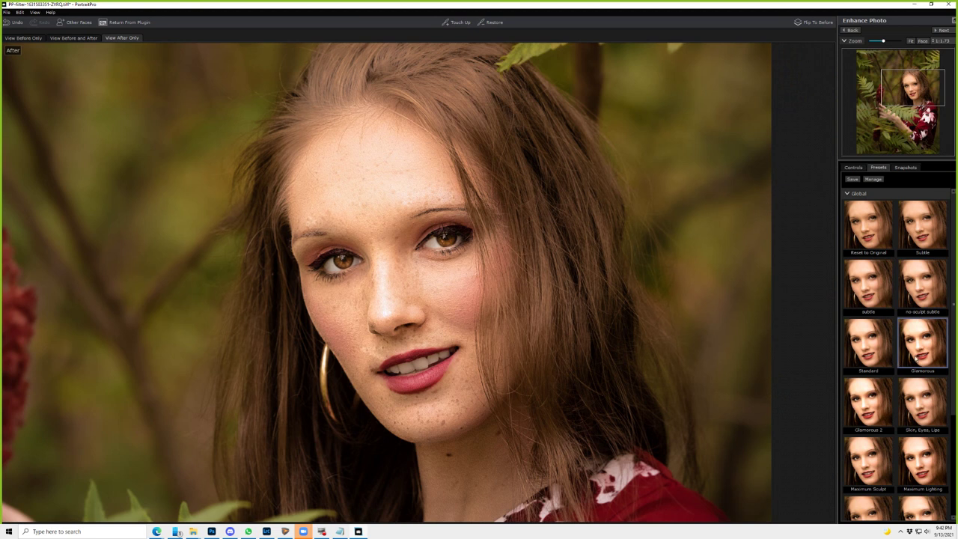
# - Apply a Makeup preset with shimmer upper eyeshadow at 68 and lighter blusher at 16
pyautogui.click(848, 193)
pyautogui.click(848, 240)
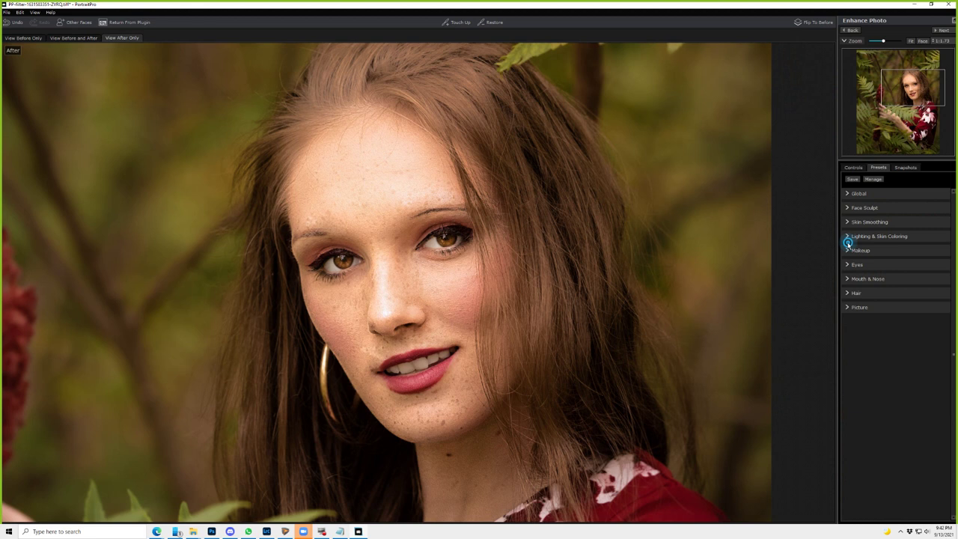
pyautogui.scroll(-2, 868, 380)
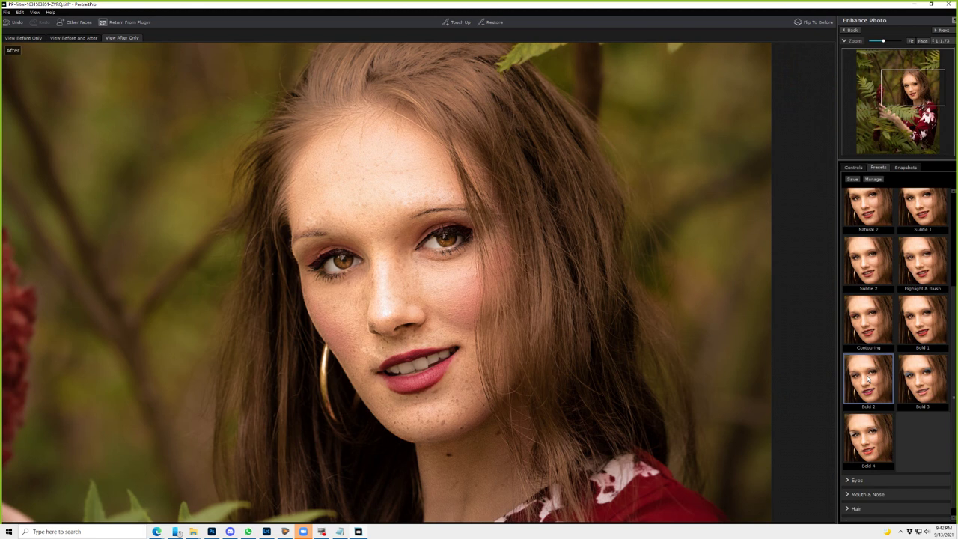
pyautogui.click(865, 320)
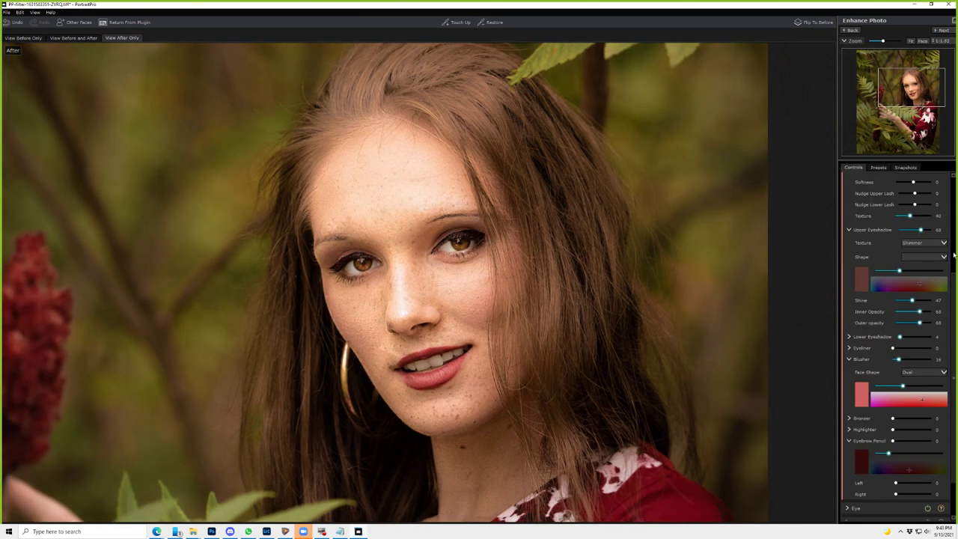
pyautogui.click(887, 220)
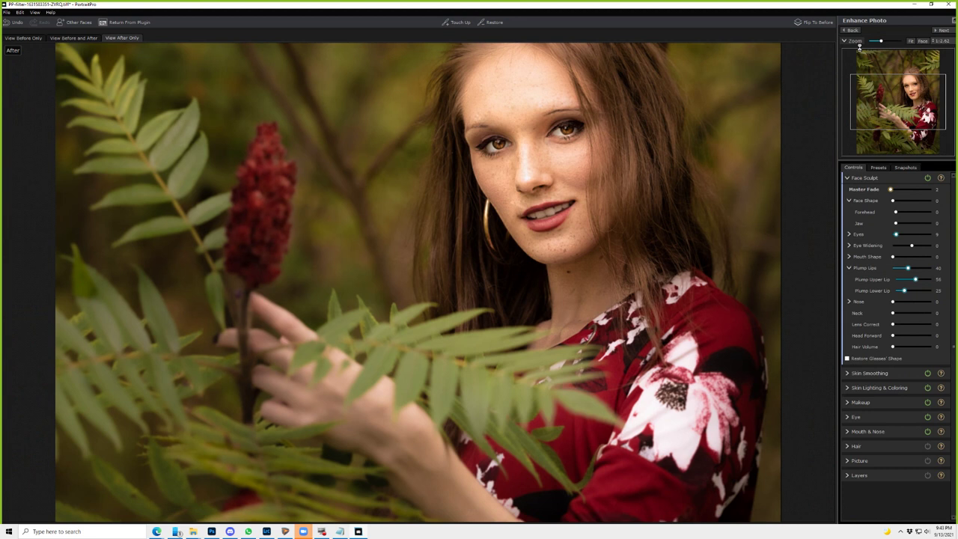
# - Raise Hair Volume to 100, then enter Hair Tidying mode in the Hair section
pyautogui.moveTo(892, 346); pyautogui.dragTo(943, 341)
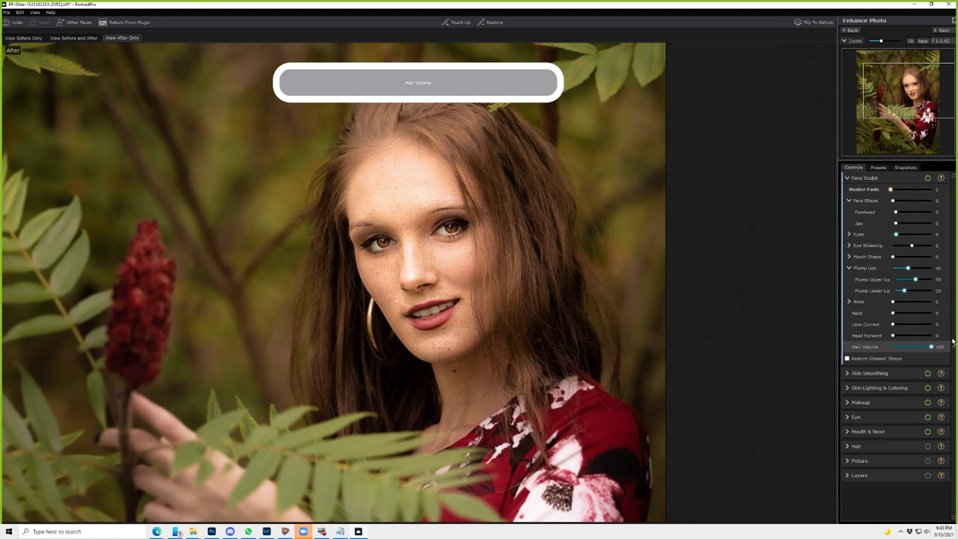
pyautogui.click(875, 446)
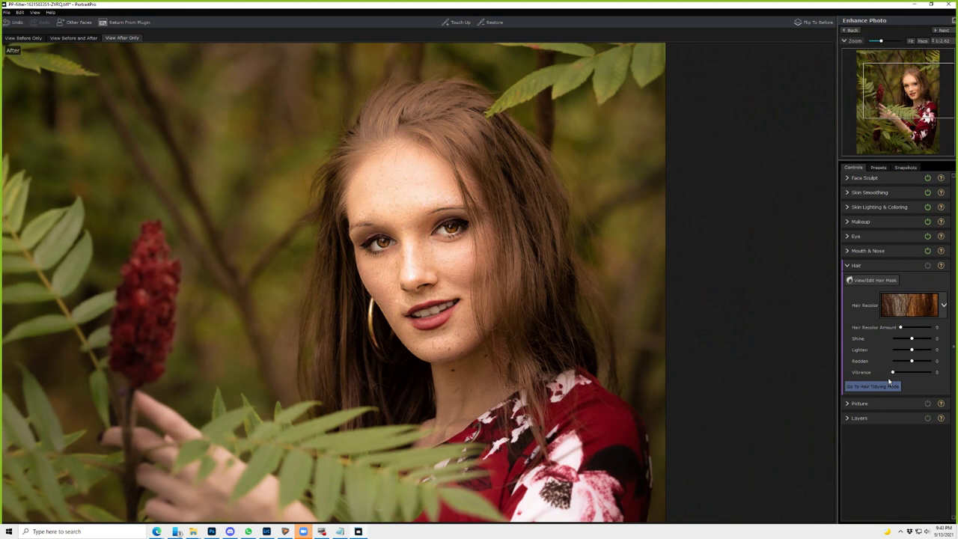
pyautogui.click(888, 384)
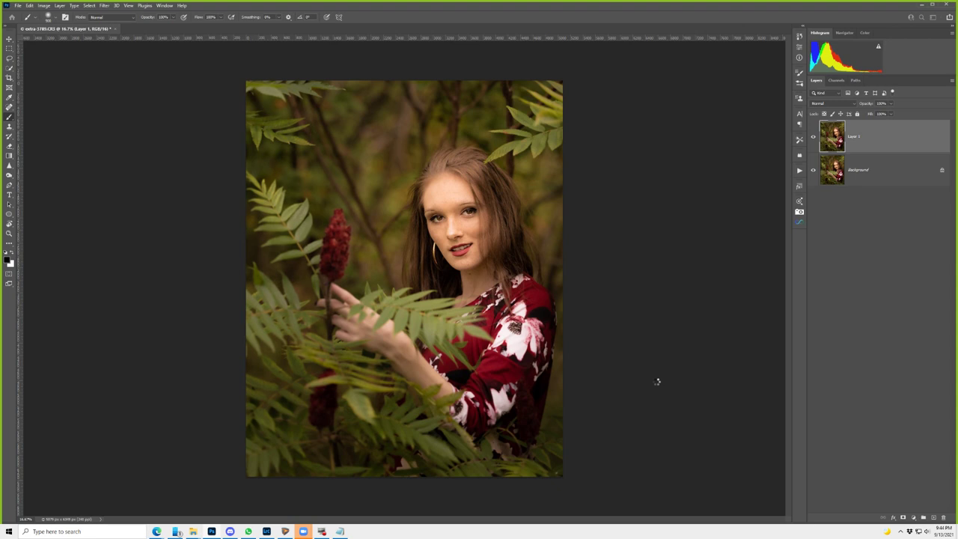
# - Toggle Layer 1 off and on twice to compare the retouch with the original
pyautogui.click(814, 145)
pyautogui.click(813, 138)
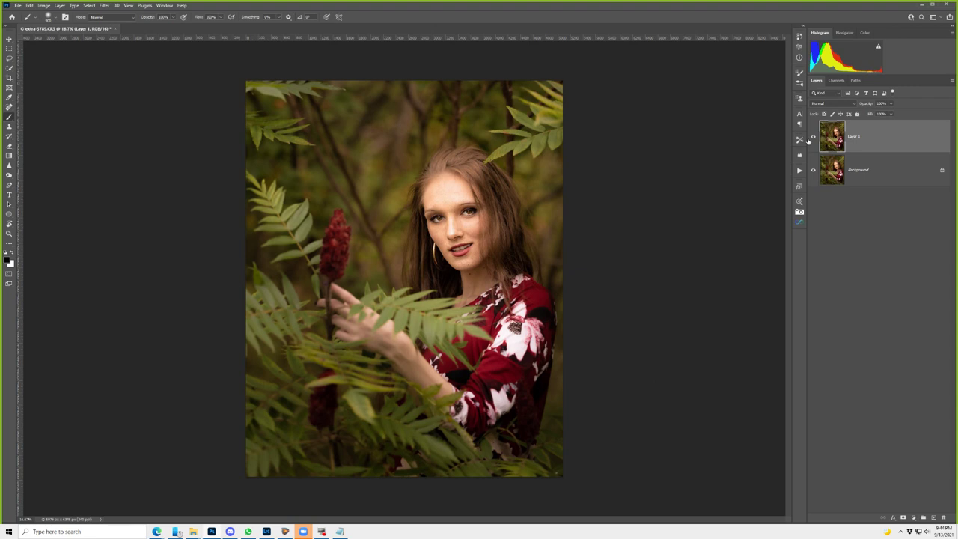
pyautogui.click(812, 138)
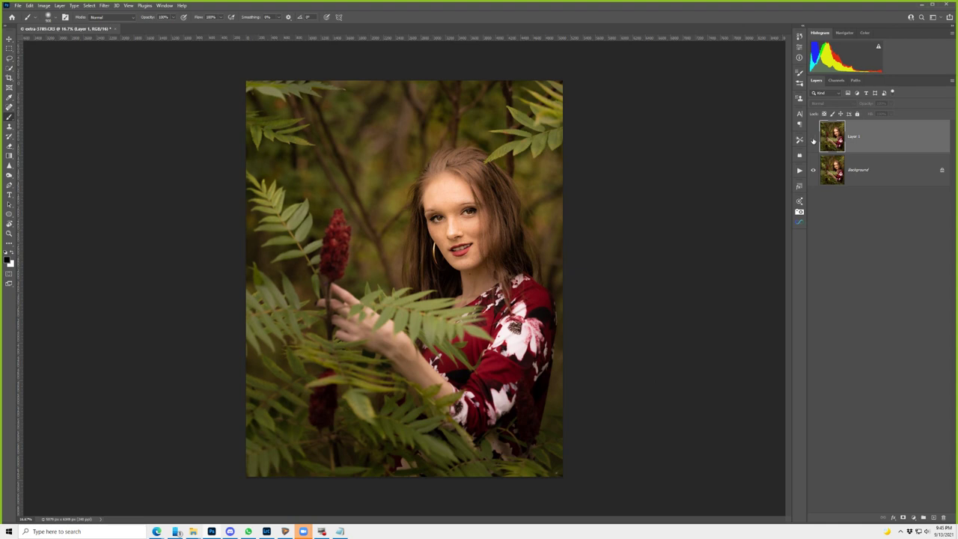
pyautogui.click(813, 137)
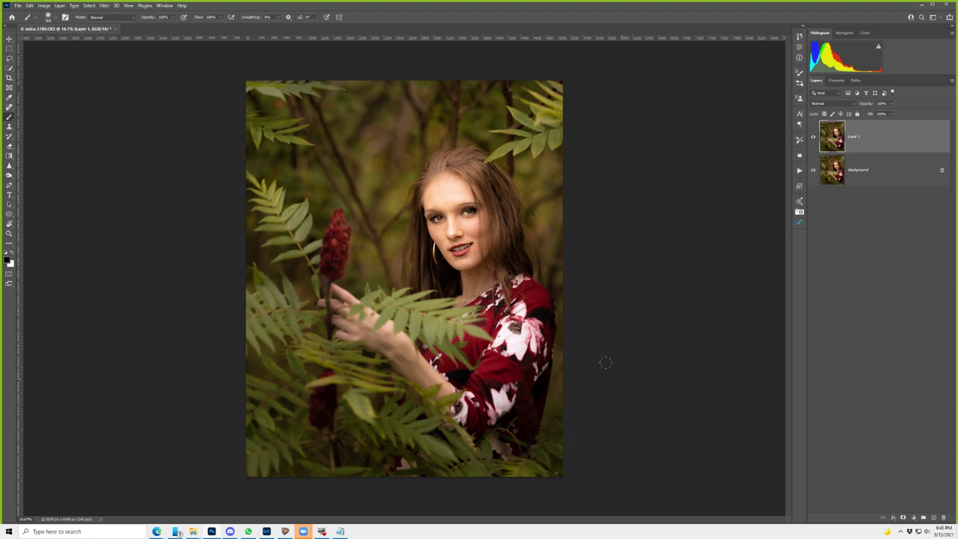
# - Set Layer 1 opacity to 67% and select the FS 16-bit action in Actions
pyautogui.press('8')
pyautogui.click(826, 145)
pyautogui.click(799, 170)
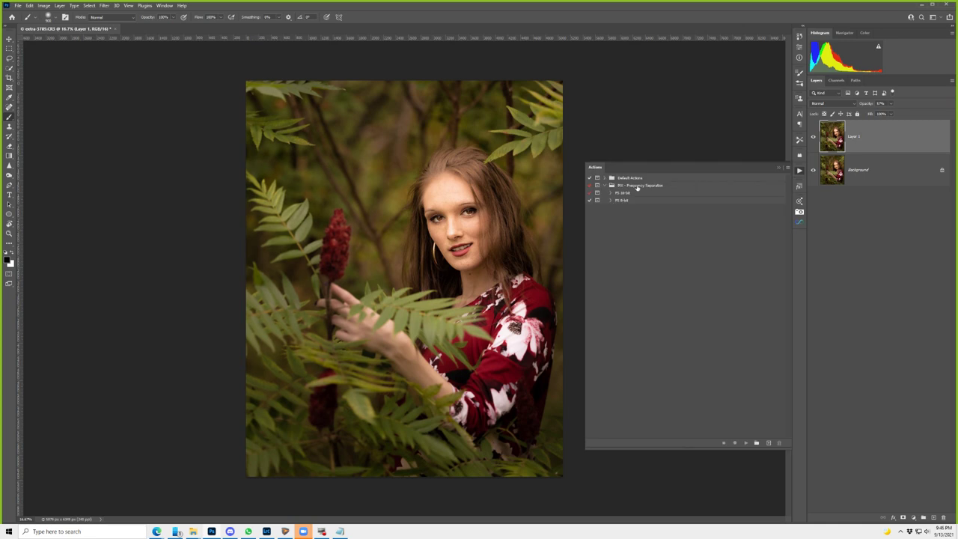
pyautogui.click(637, 193)
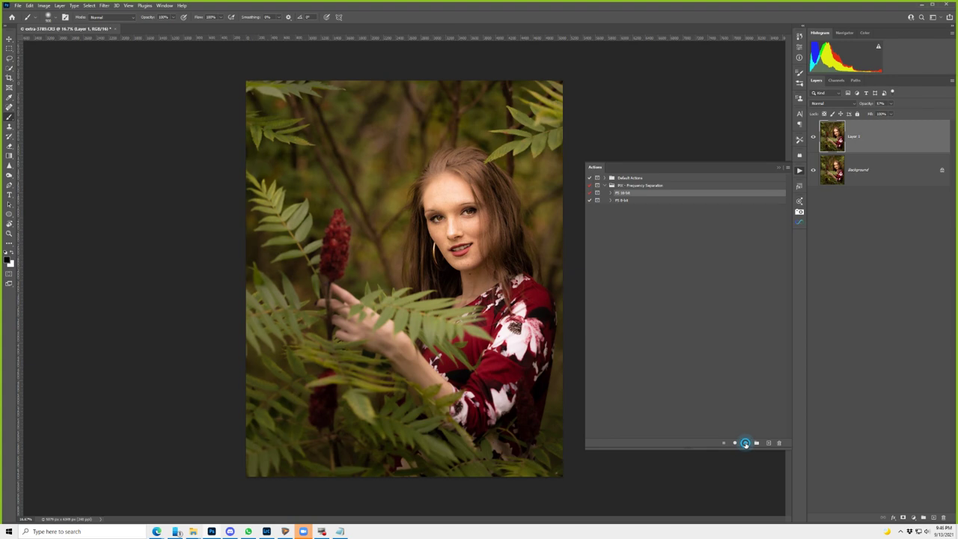
# - Run the FS 16-bit action, blurring the low frequencies at a 5-pixel Gaussian radius
pyautogui.click(745, 443)
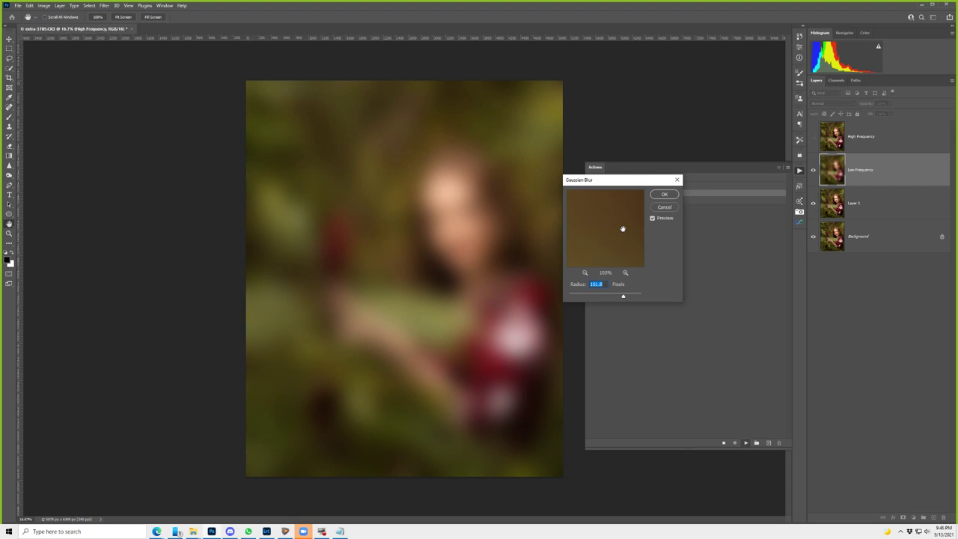
pyautogui.write('5')
pyautogui.click(603, 222)
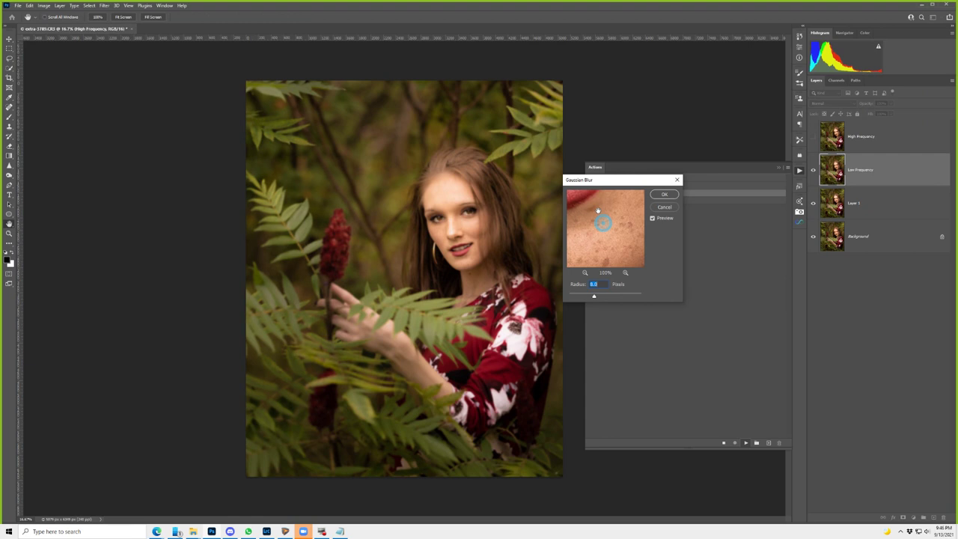
pyautogui.click(664, 194)
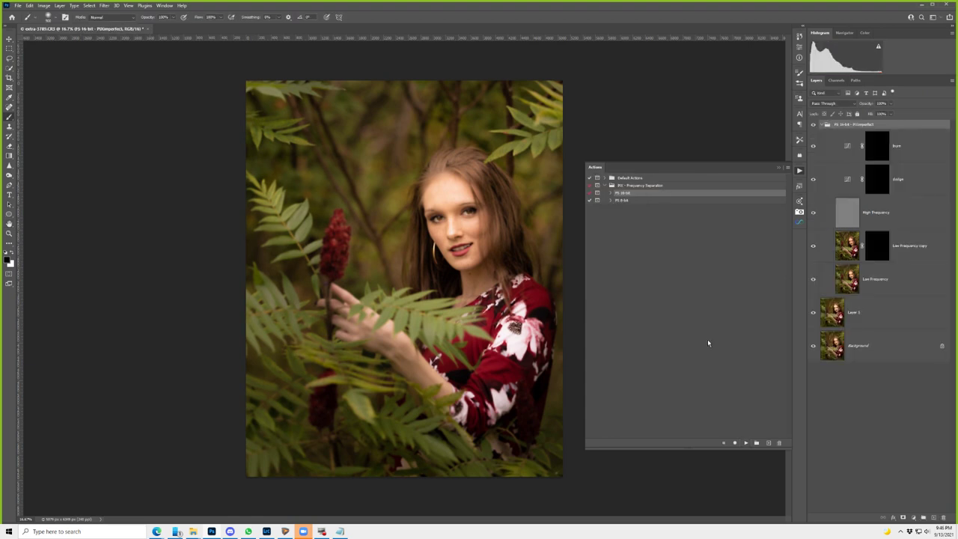
# - Collapse the frequency-separation group and select Layer 1
pyautogui.click(823, 124)
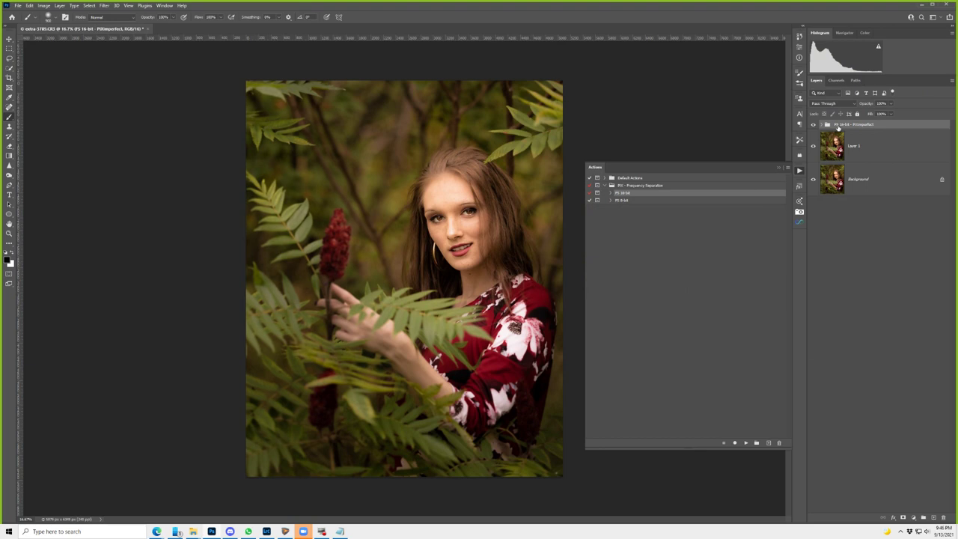
pyautogui.click(890, 150)
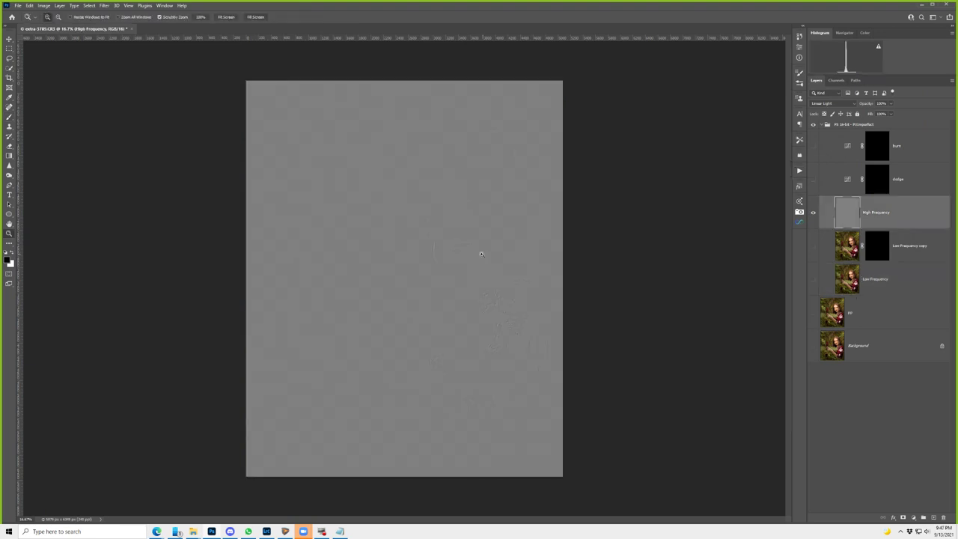
# - Zoom to 100% on the mouth, view Low Frequency alone, then reshow High Frequency and Low Frequency copy
pyautogui.scroll(5, 481, 254)
pyautogui.press('b')
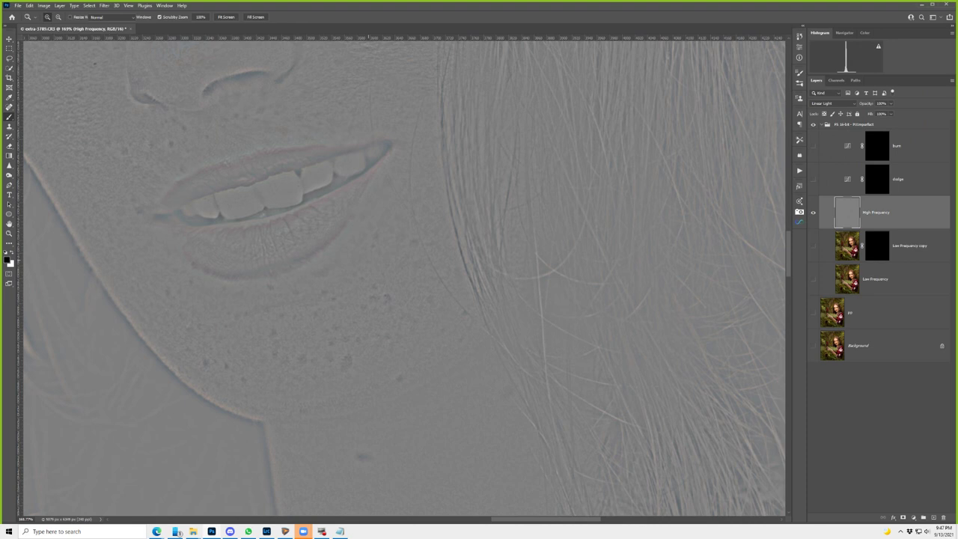
pyautogui.press('b')
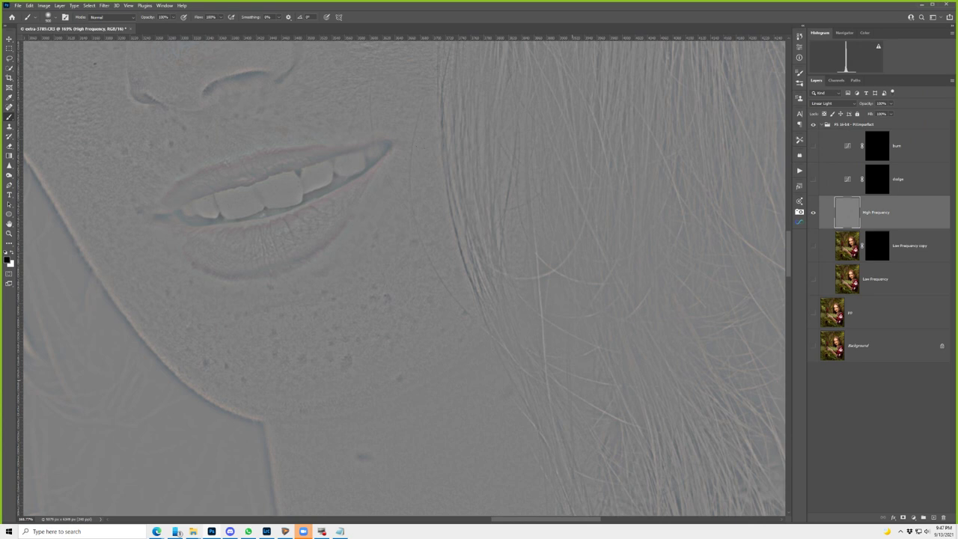
pyautogui.keyDown('alt'); pyautogui.click(812, 279); pyautogui.keyUp('alt')
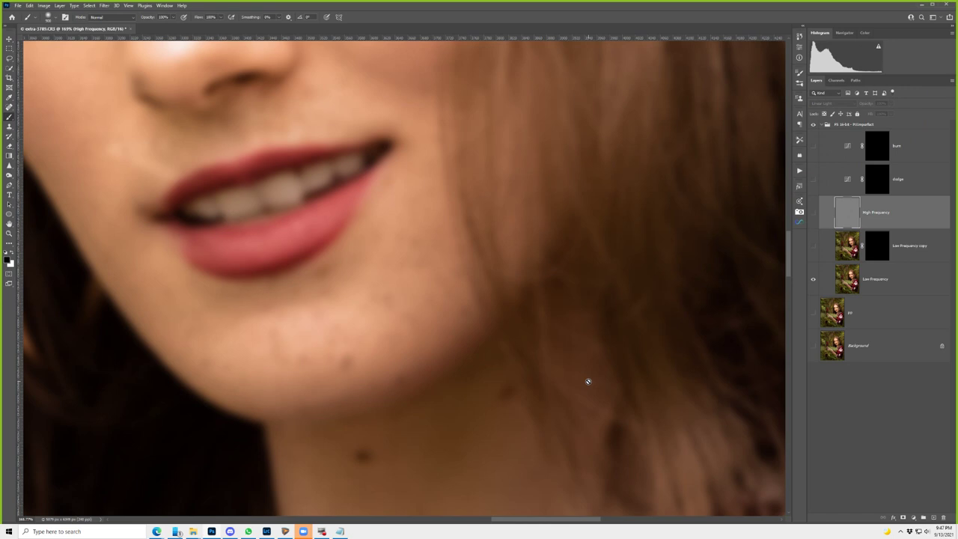
pyautogui.moveTo(812, 212); pyautogui.dragTo(813, 245)
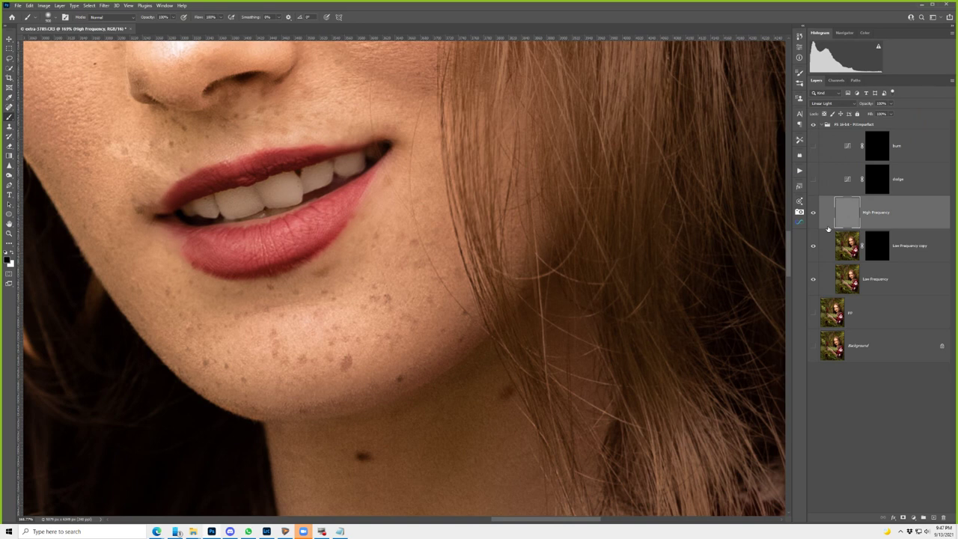
# - Restore the burn and dodge layers' visibility and patch away the chin freckles
pyautogui.hotkey('ctrl', 'z')
pyautogui.click(820, 125)
pyautogui.press('j')
pyautogui.moveTo(367, 358)
pyautogui.mouseDown()
pyautogui.moveTo(370, 369)
pyautogui.moveTo(366, 358)
pyautogui.mouseUp()
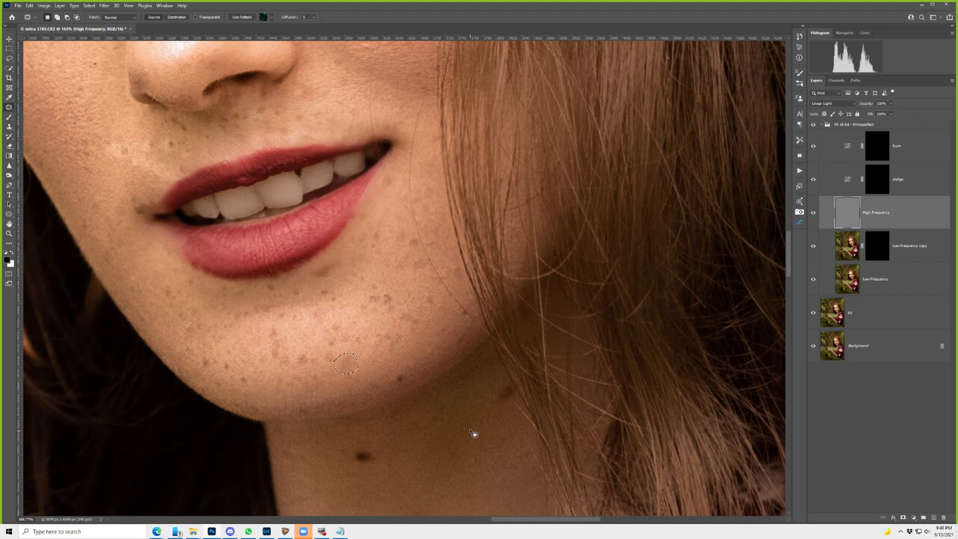
pyautogui.hotkey('ctrl', 'd')
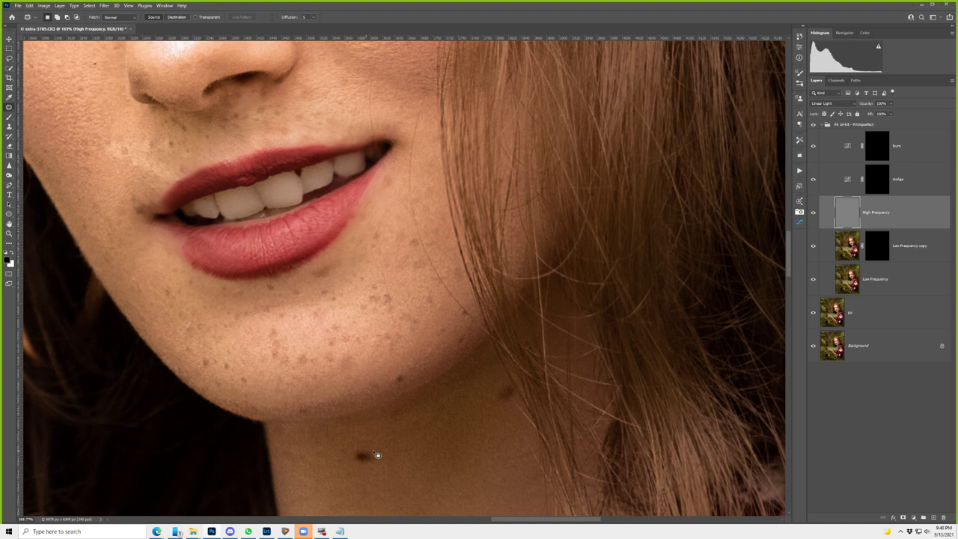
# - Patch the jawline blemish and the spot beside the lips with clean skin
pyautogui.moveTo(423, 247); pyautogui.dragTo(441, 273)
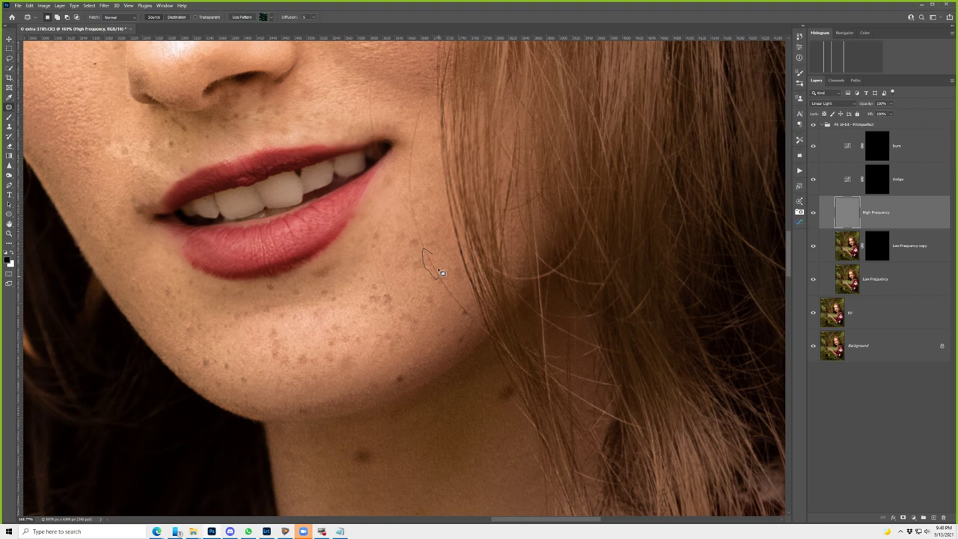
pyautogui.moveTo(441, 272); pyautogui.dragTo(431, 273)
pyautogui.moveTo(431, 273); pyautogui.dragTo(458, 317)
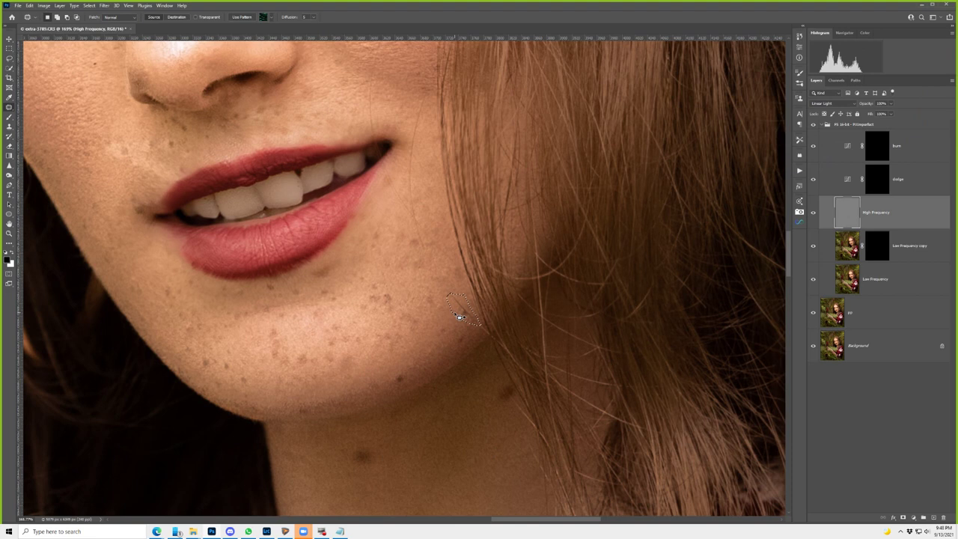
pyautogui.moveTo(416, 117); pyautogui.dragTo(417, 167)
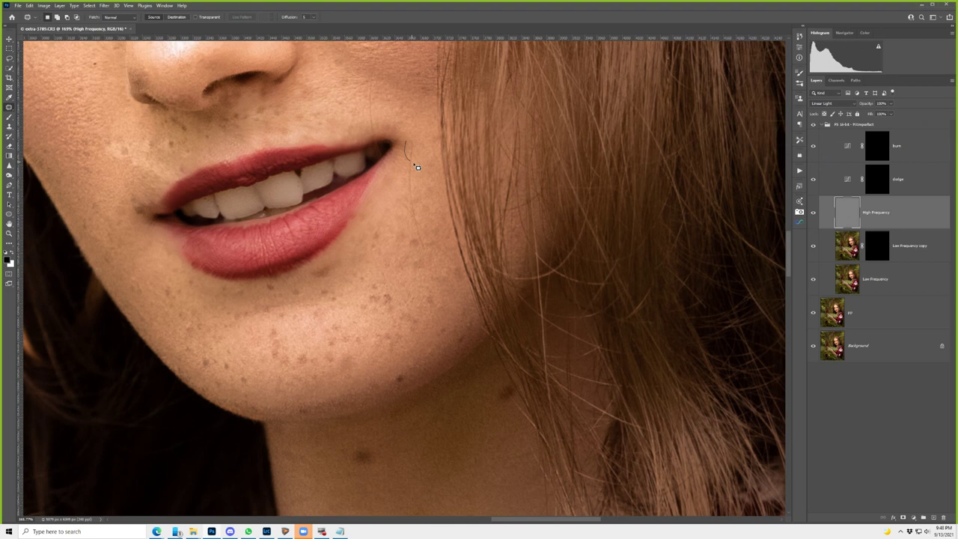
pyautogui.moveTo(417, 167); pyautogui.dragTo(418, 172)
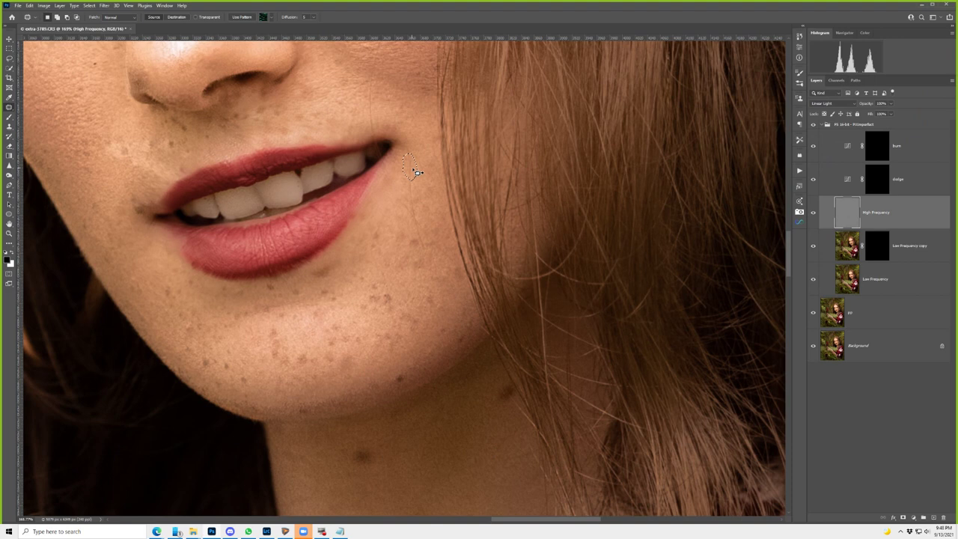
pyautogui.hotkey('ctrl', 'd')
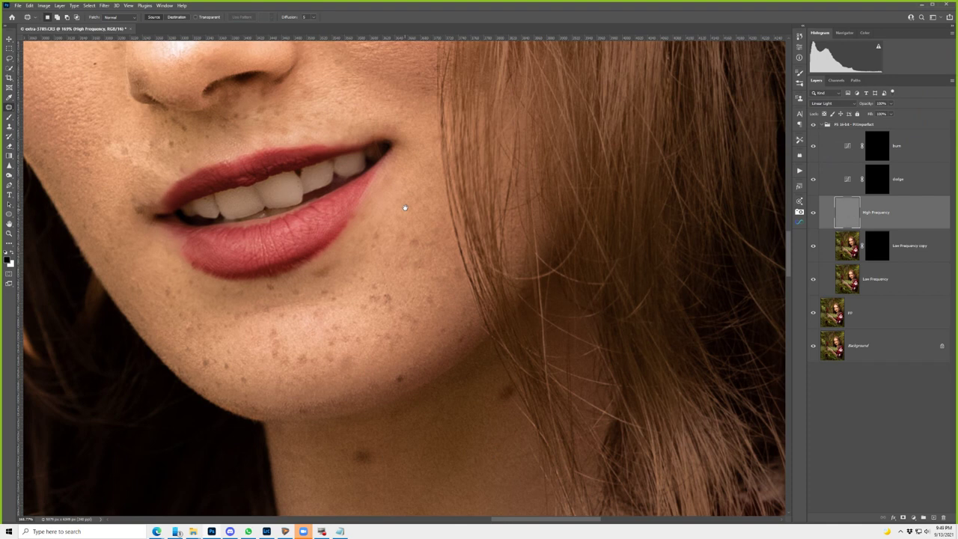
pyautogui.scroll(10, 404, 207)
pyautogui.hscroll(-2, 449, 224)
# - Patch the spot at the right eye's outer corner with clean skin
pyautogui.moveTo(511, 244); pyautogui.dragTo(505, 235)
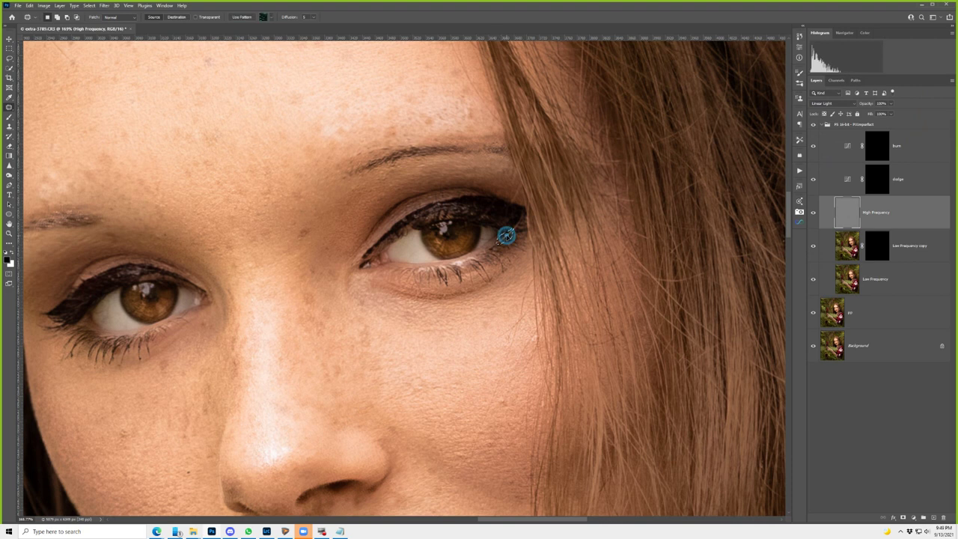
pyautogui.moveTo(513, 199); pyautogui.dragTo(525, 207)
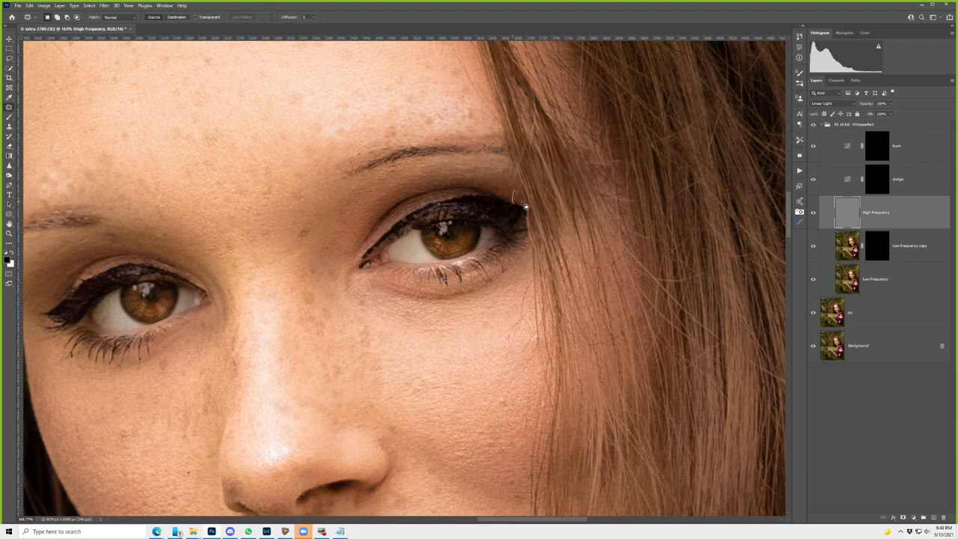
pyautogui.scroll(-3, 539, 196)
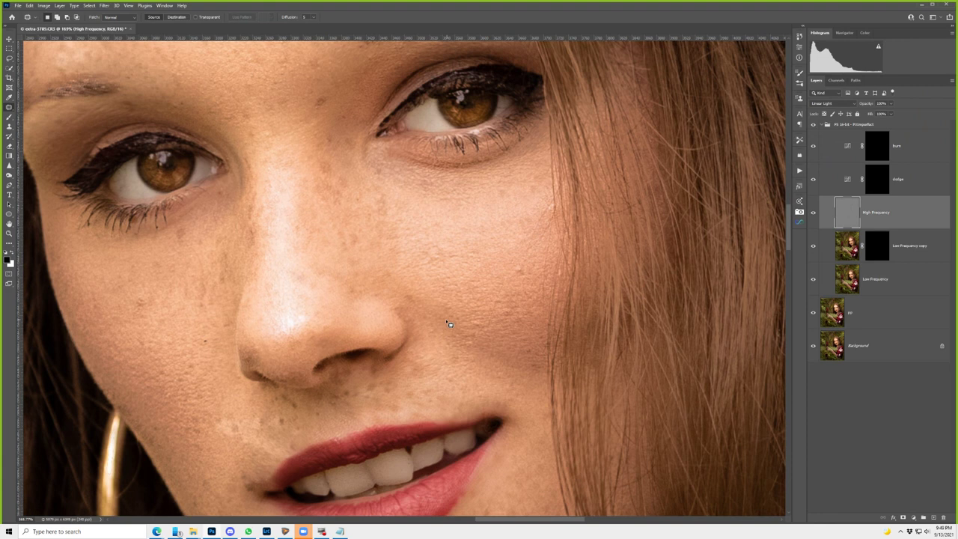
pyautogui.scroll(5, 449, 324)
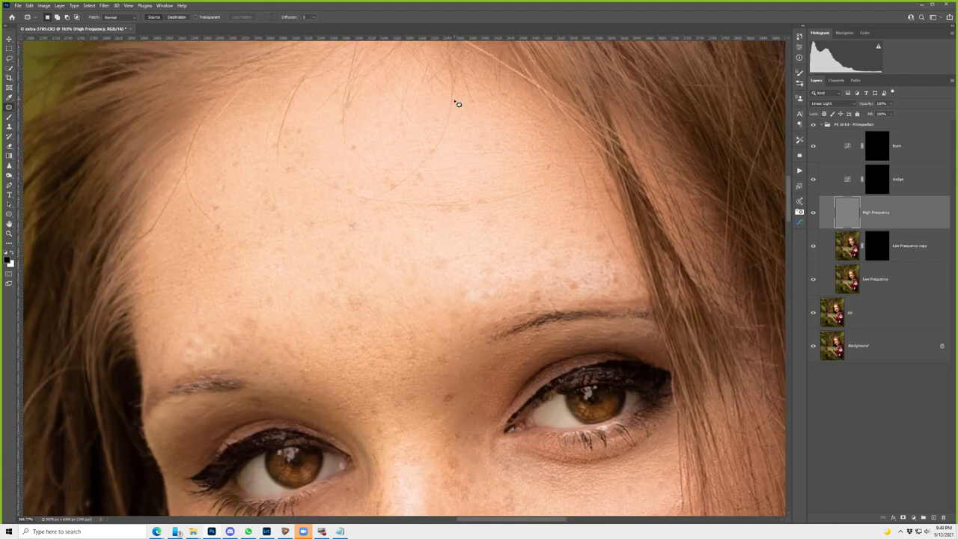
# - Patch the forehead spot, deselect, and select the Low Frequency layer
pyautogui.moveTo(458, 103); pyautogui.dragTo(470, 124)
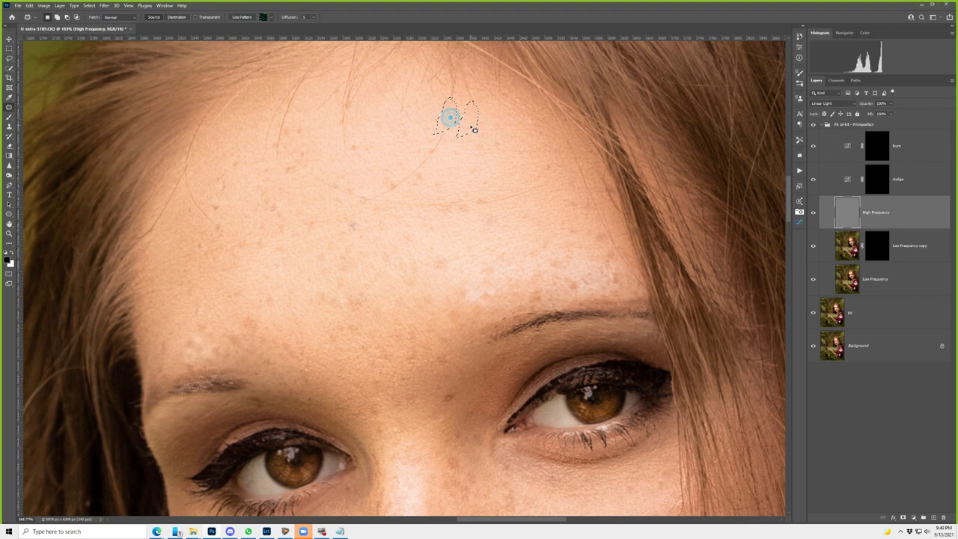
pyautogui.moveTo(474, 130); pyautogui.dragTo(416, 172)
pyautogui.hotkey('ctrl', 'd')
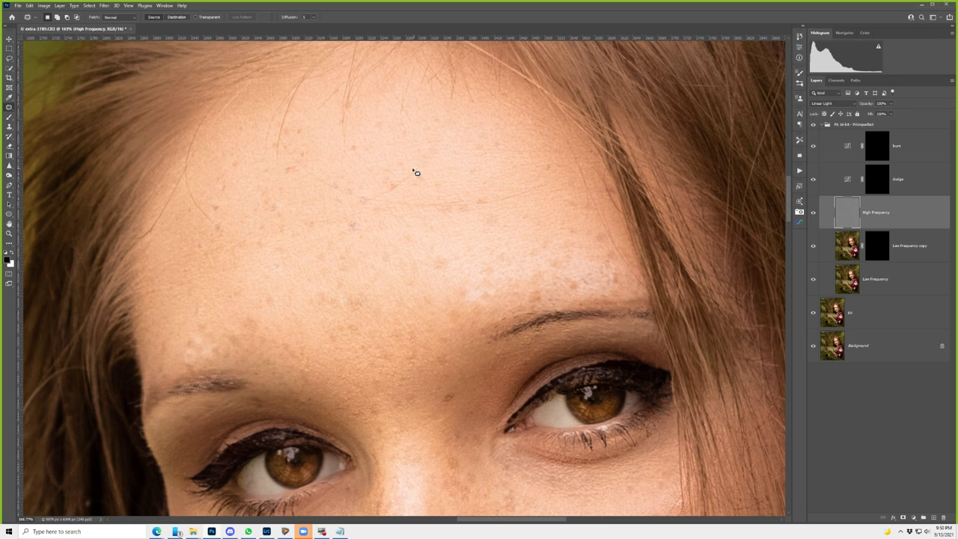
pyautogui.click(890, 278)
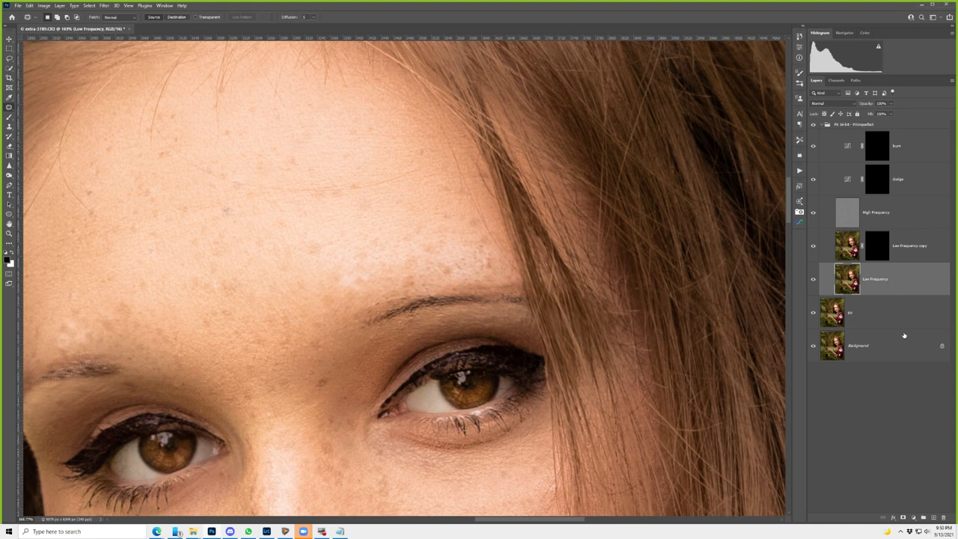
# - Sample a skin tone and paint even tone over the brow and skin at 23% flow
pyautogui.press('b')
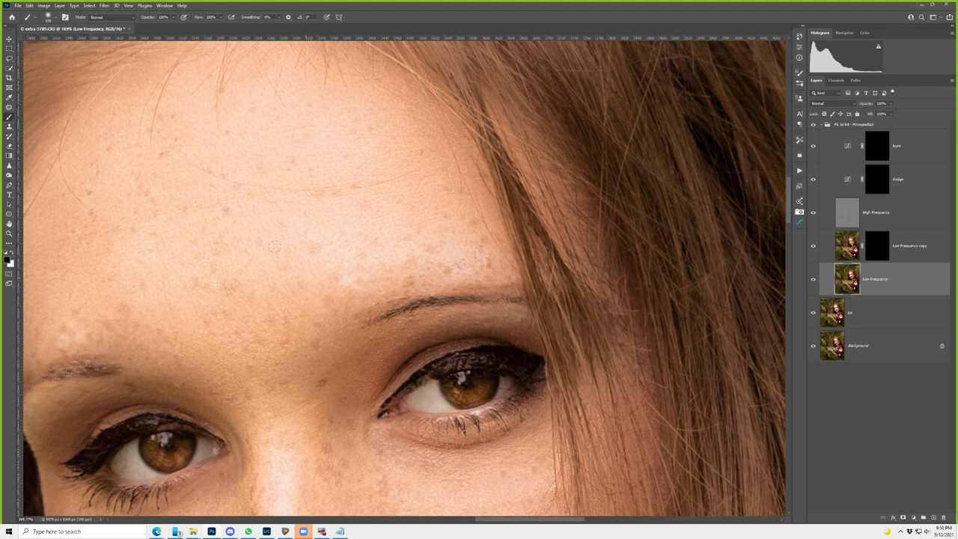
pyautogui.keyDown('alt'); pyautogui.click(382, 220); pyautogui.keyUp('alt')
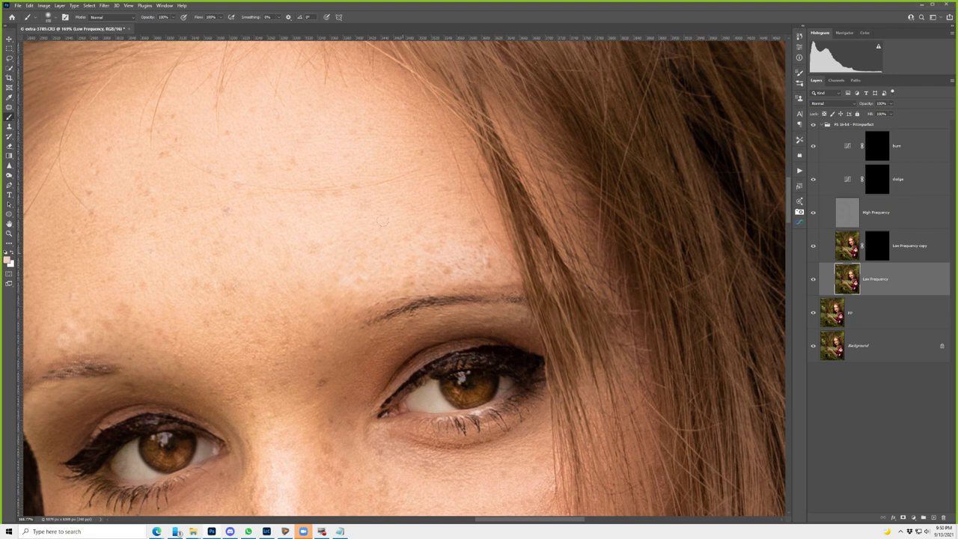
pyautogui.moveTo(381, 220); pyautogui.dragTo(335, 237)
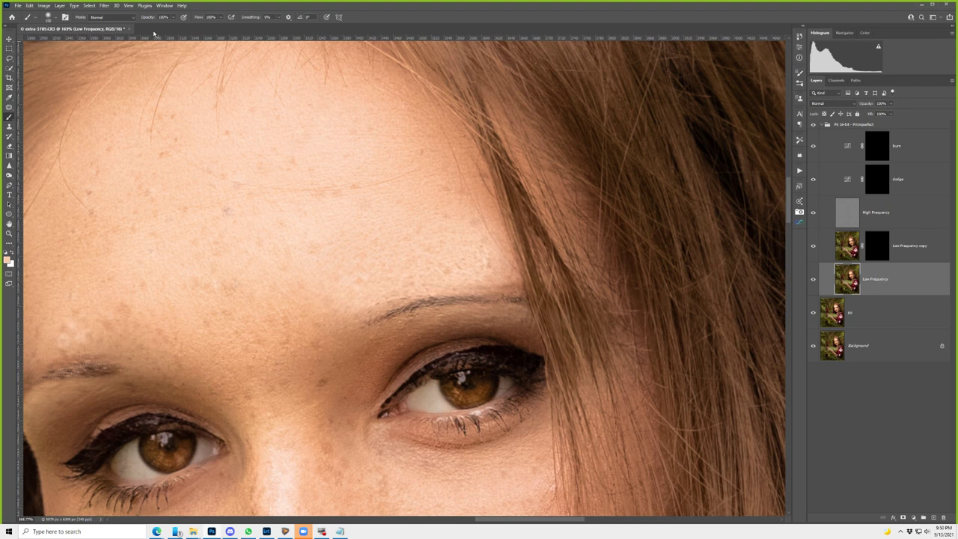
pyautogui.hotkey('shift', '2')
pyautogui.hotkey('shift', '3')
pyautogui.moveTo(104, 355); pyautogui.dragTo(52, 314)
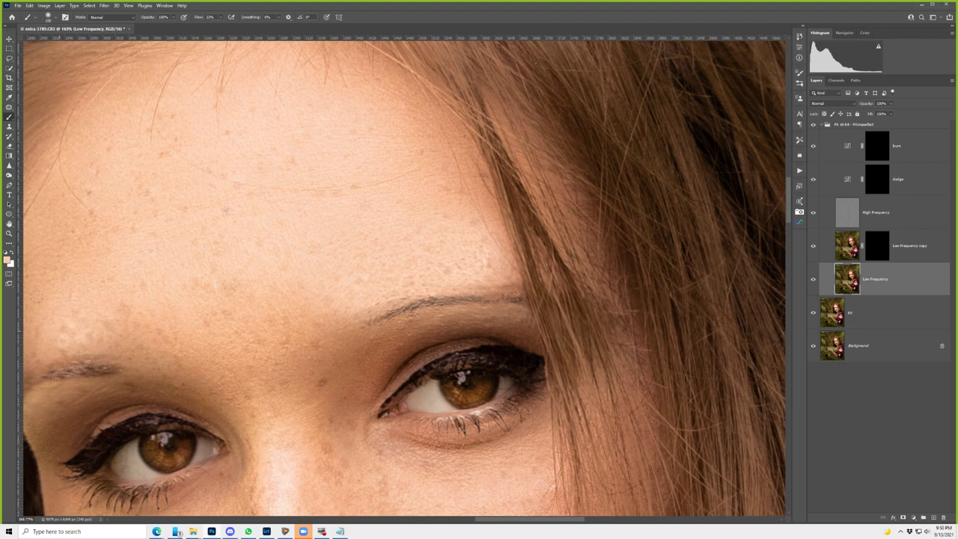
pyautogui.scroll(-3, 366, 174)
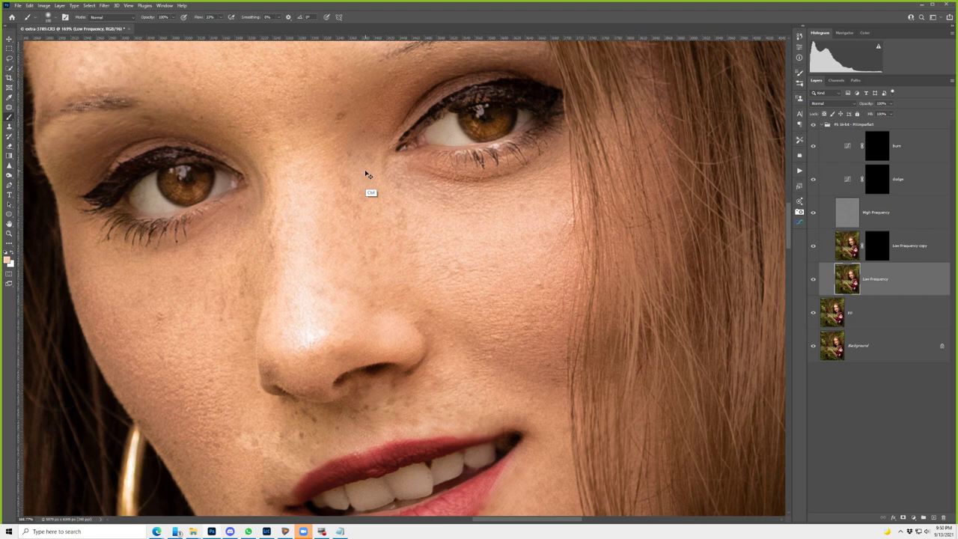
# - Darken the nose-bridge highlight in Darken mode, then set the brush mode to Lighten
pyautogui.hotkey('alt', 'shift', 'k')
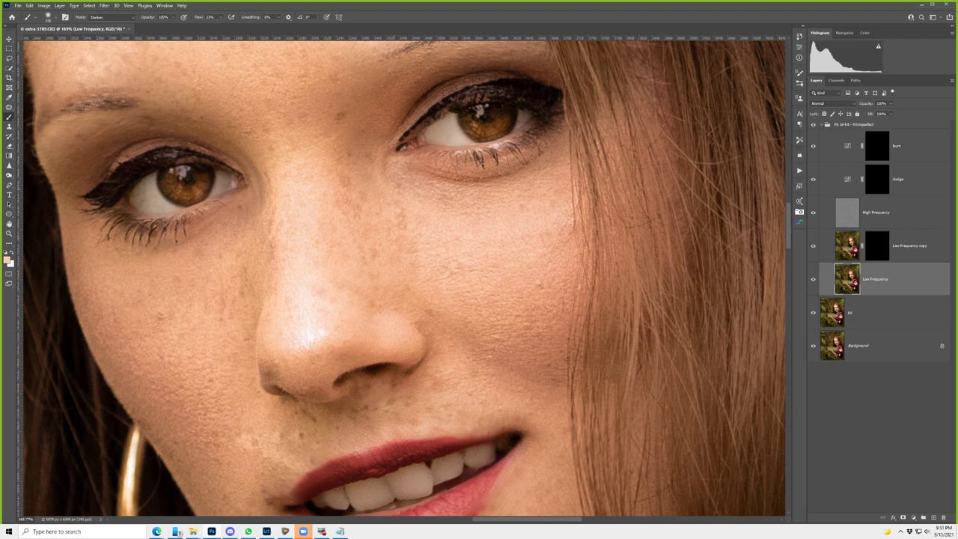
pyautogui.moveTo(302, 263); pyautogui.dragTo(303, 314)
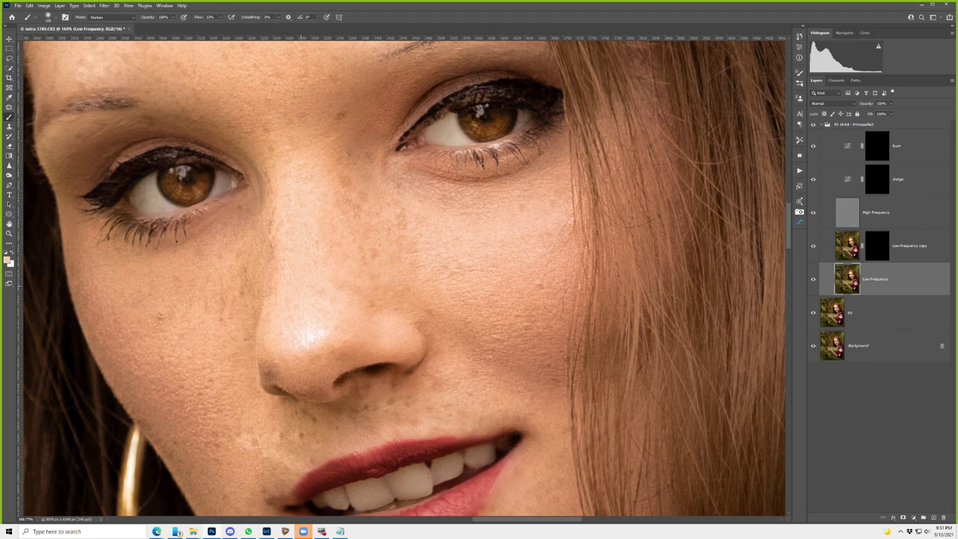
pyautogui.click(112, 18)
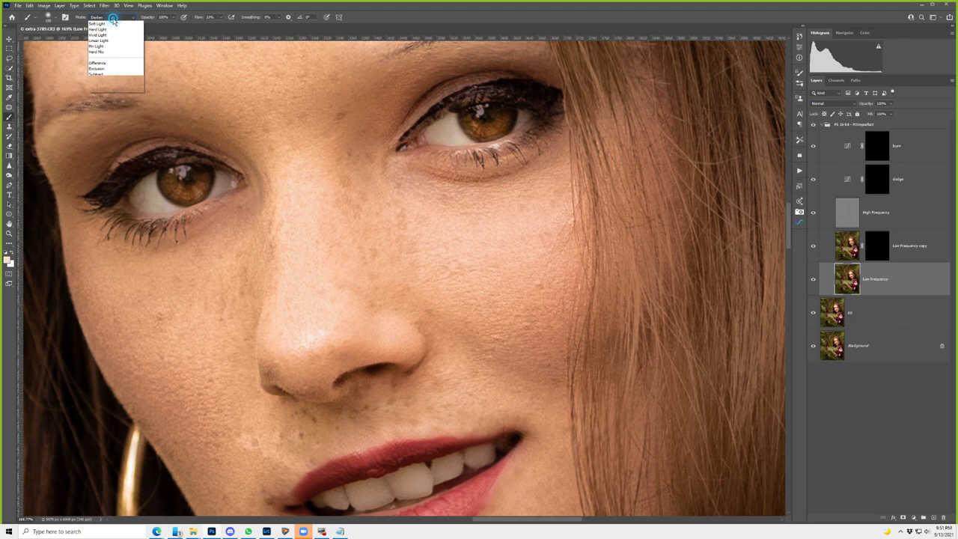
pyautogui.click(104, 22)
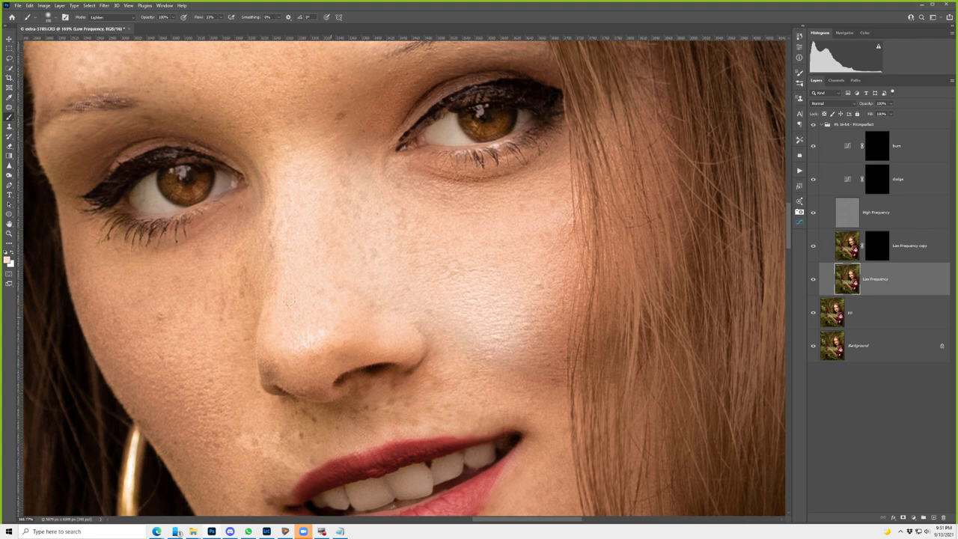
# - Undo the cheek brightening stroke and switch to the Mixer Brush Tool
pyautogui.hotkey('ctrl', 'z')
pyautogui.hotkey('ctrl', 'z')
pyautogui.hotkey('ctrl', 'z')
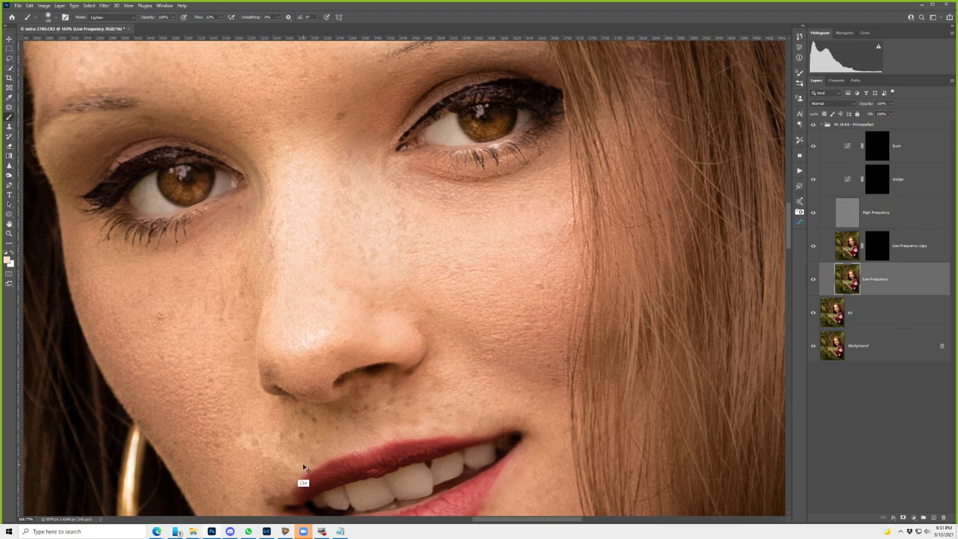
pyautogui.scroll(-5, 305, 468)
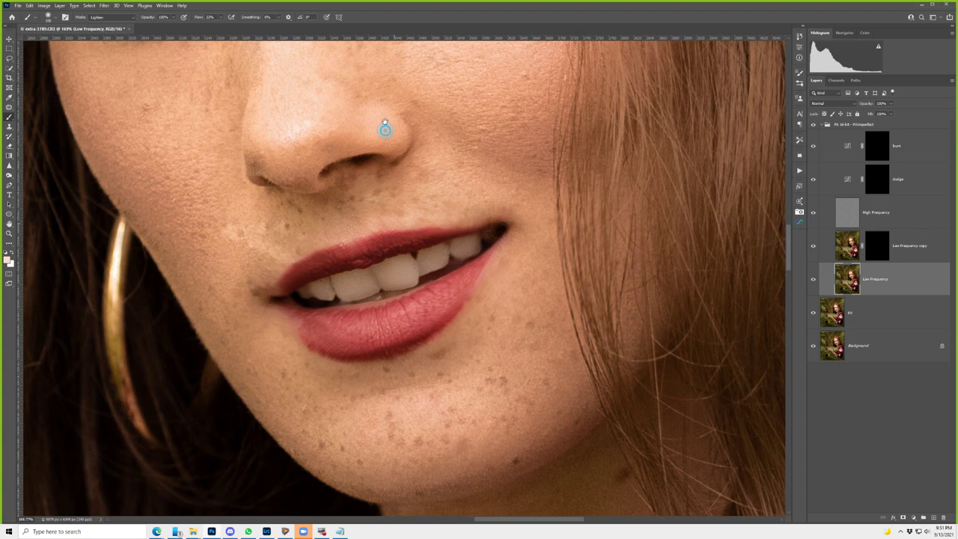
pyautogui.scroll(-15, 487, 366)
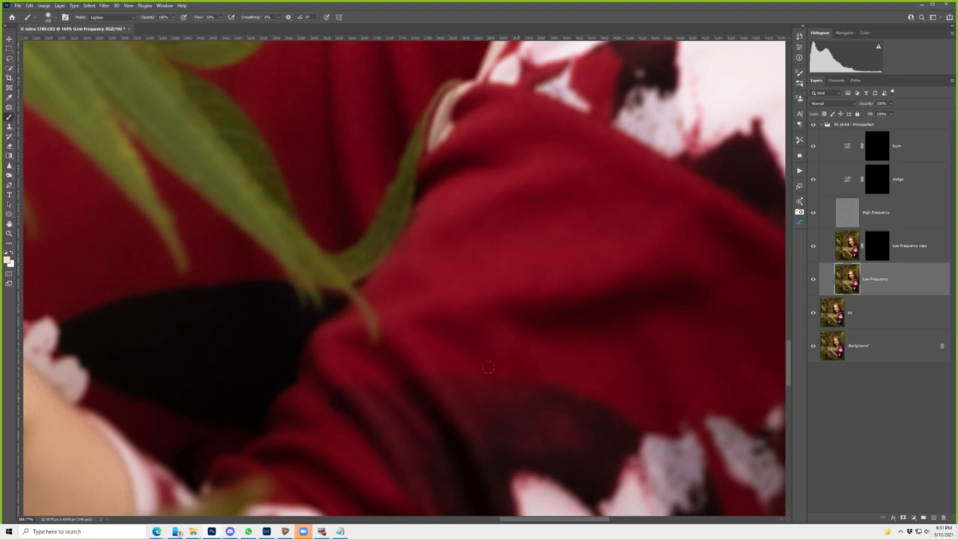
pyautogui.hotkey('shift', 'b')
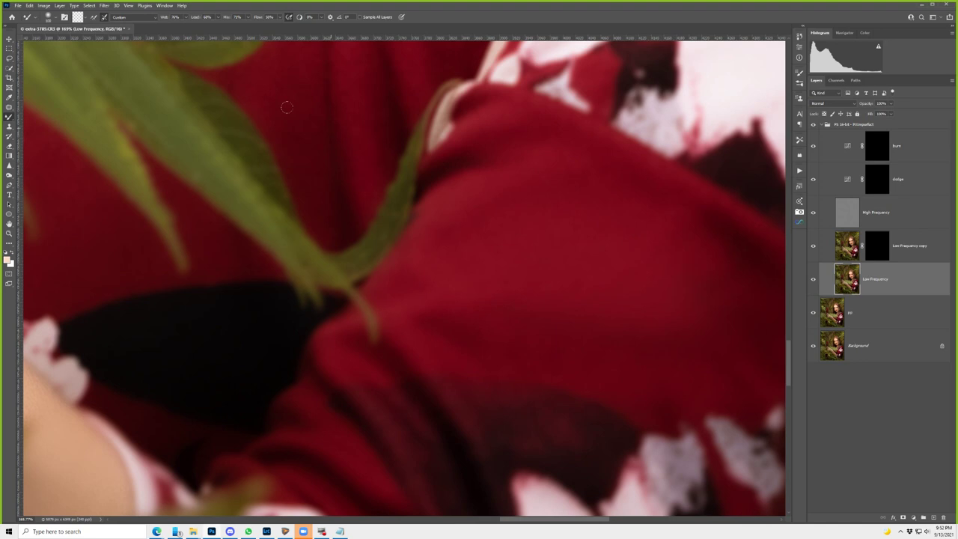
# - Hide the FS 16-bit - PXImperfect group to compare, then reselect the Low Frequency layer
pyautogui.click(819, 126)
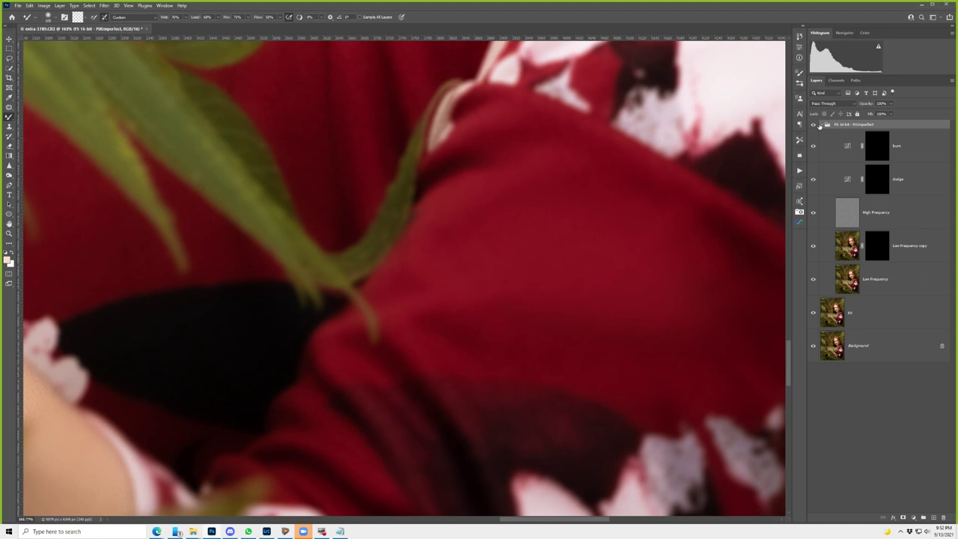
pyautogui.click(814, 125)
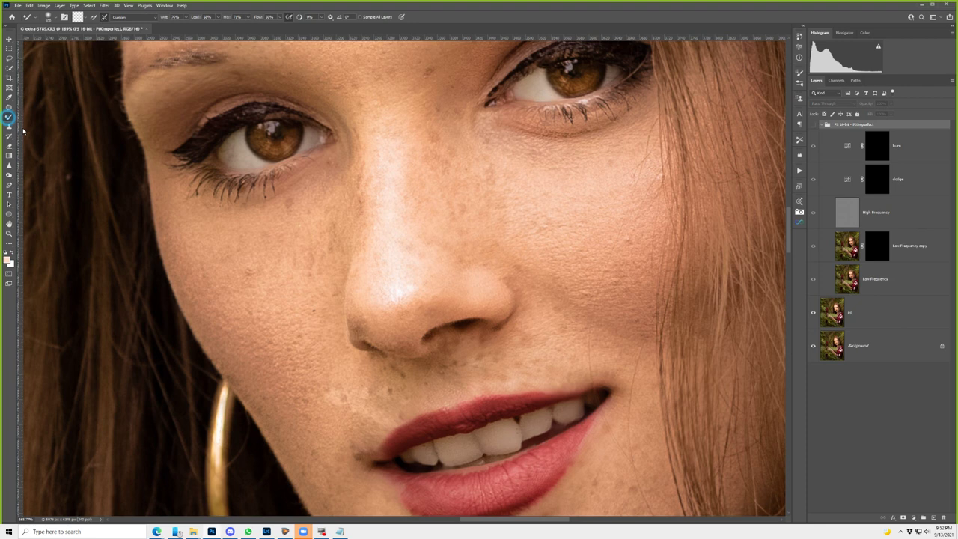
pyautogui.hotkey('alt', '[')
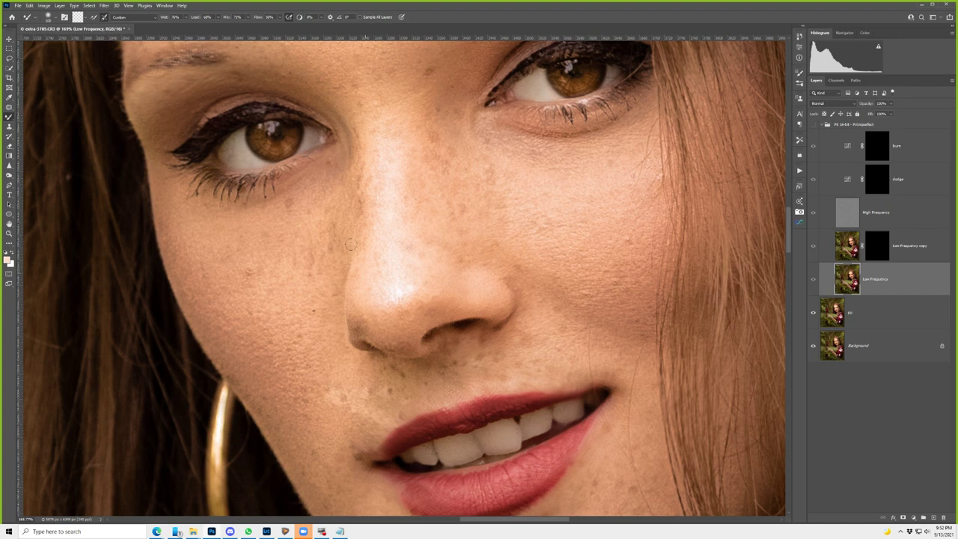
# - Bring the face back into view and blend the cheek skin tones with the Mixer Brush
pyautogui.scroll(3, 349, 244)
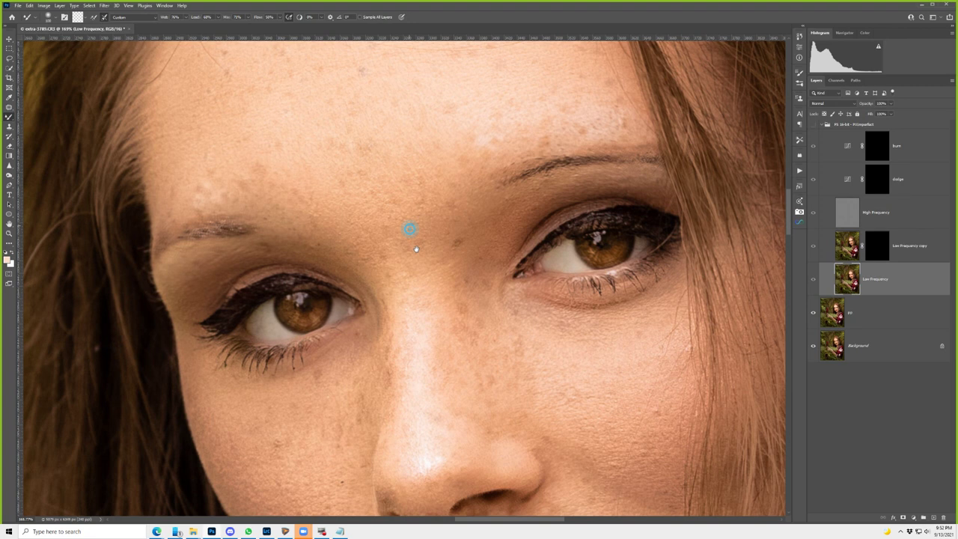
pyautogui.moveTo(416, 249); pyautogui.dragTo(436, 313)
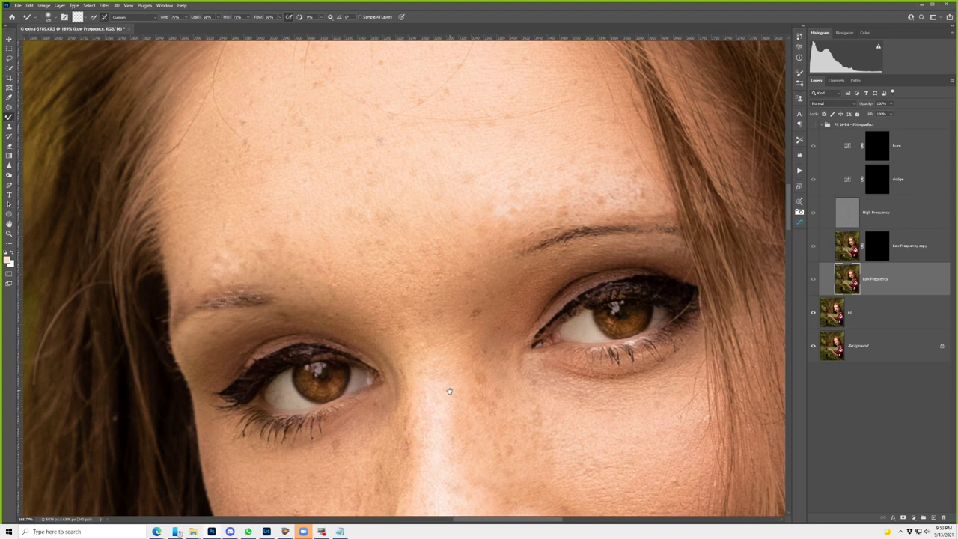
pyautogui.moveTo(449, 390); pyautogui.dragTo(404, 170)
pyautogui.click(312, 358)
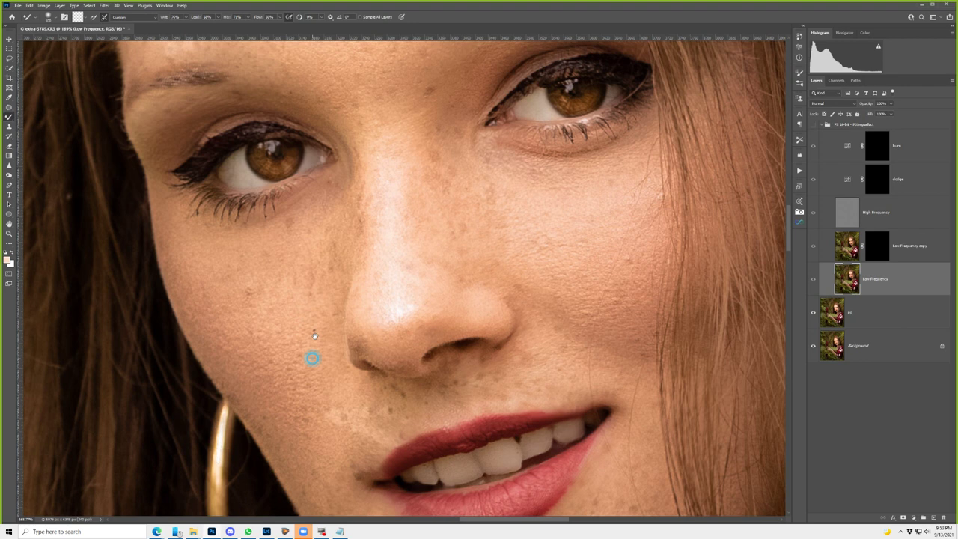
pyautogui.scroll(-3, 314, 335)
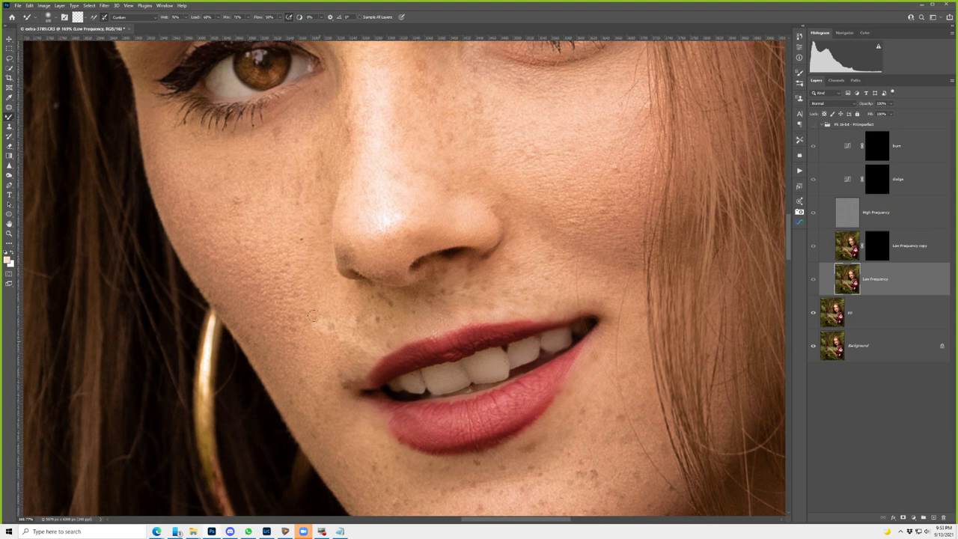
# - Keep the Custom mixer brush preset and return to the regular Brush Tool
pyautogui.click(133, 17)
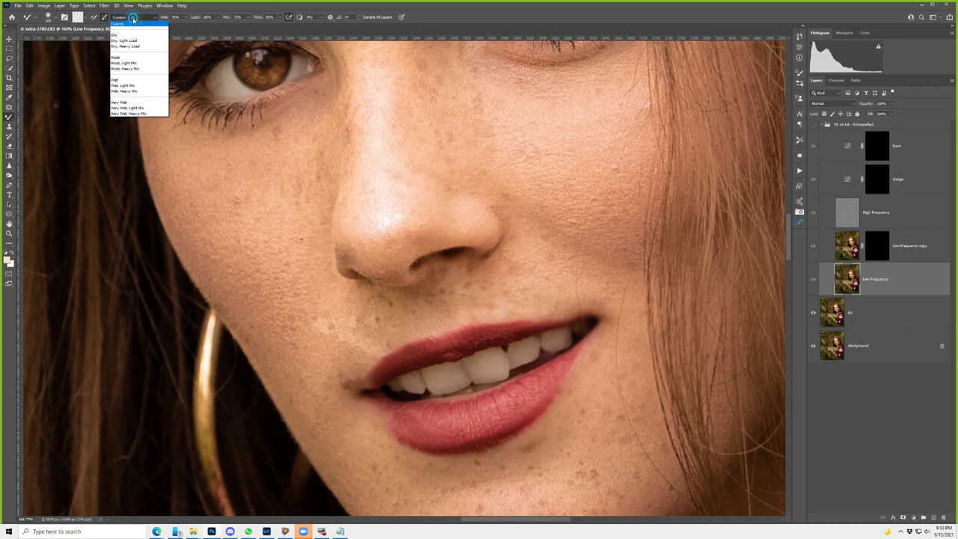
pyautogui.click(133, 19)
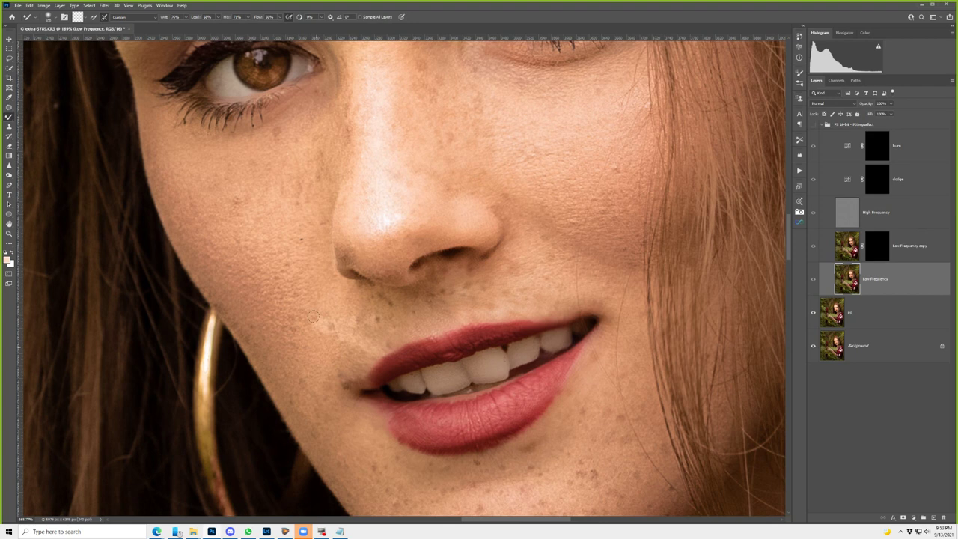
pyautogui.rightClick(9, 116)
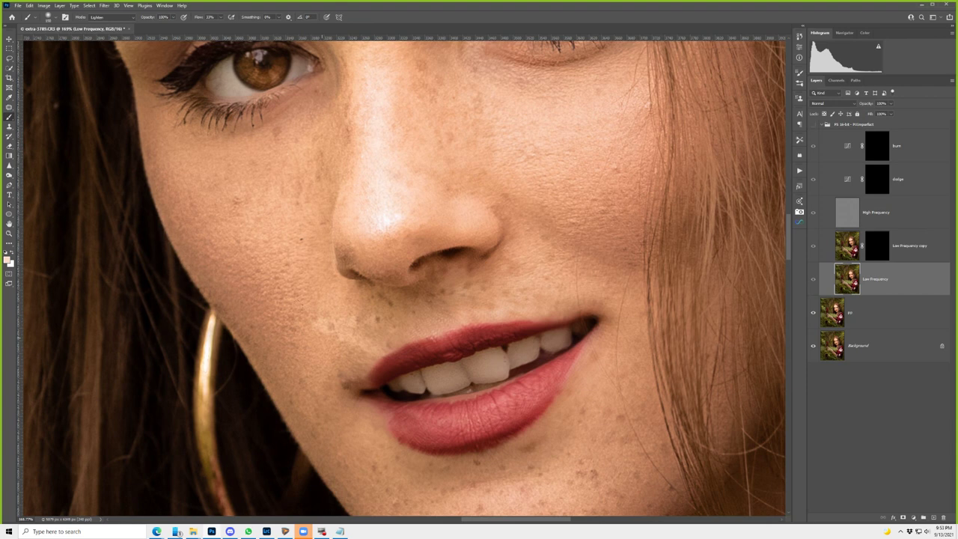
# - Pick a darker peach foreground colour, show the FS group again, and sample a skin tone
pyautogui.keyDown('alt'); pyautogui.click(93, 44); pyautogui.keyUp('alt')
pyautogui.click(813, 124)
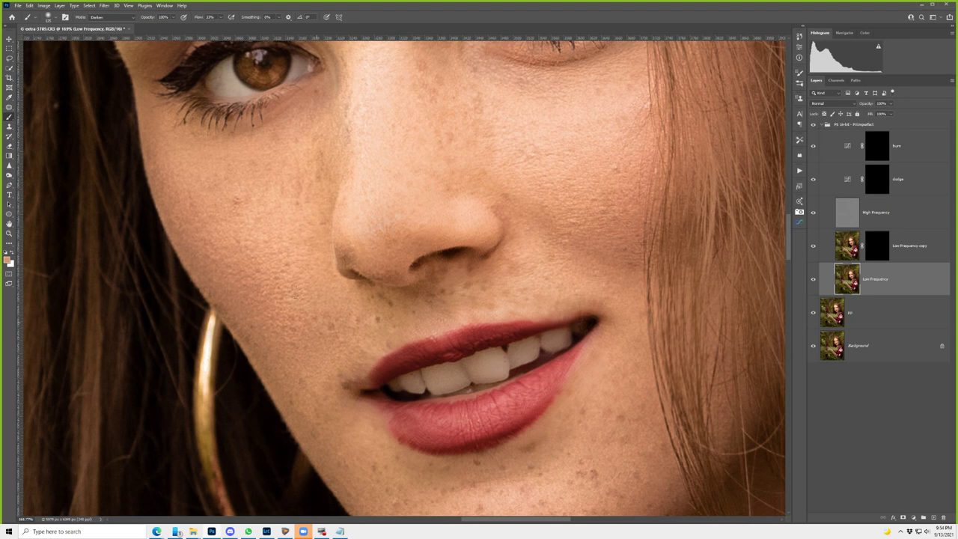
pyautogui.press('alt')
pyautogui.scroll(-10, 343, 128)
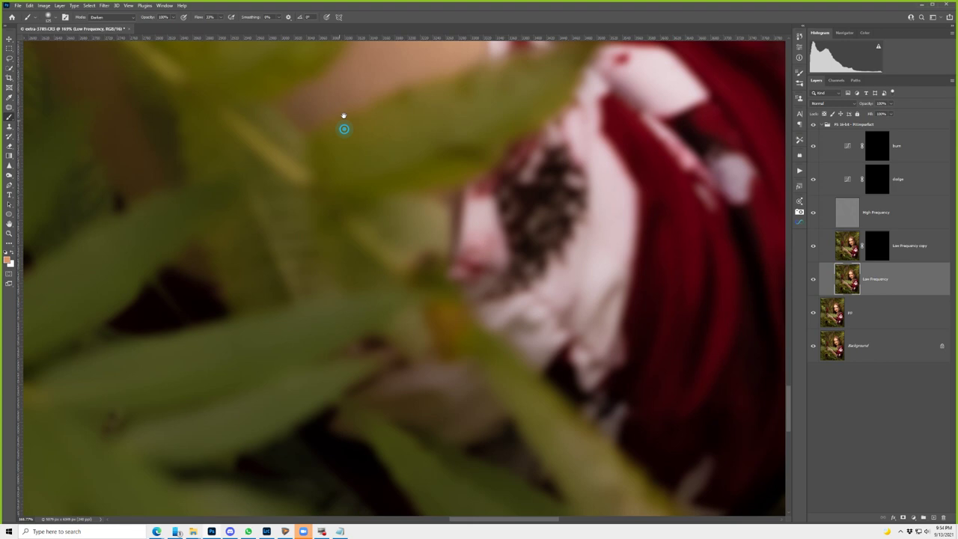
# - Zoom out to show the whole photo and switch back to the Mixer Brush
pyautogui.hotkey('ctrl', '-')
pyautogui.hotkey('ctrl', '-')
pyautogui.hotkey('ctrl', '-')
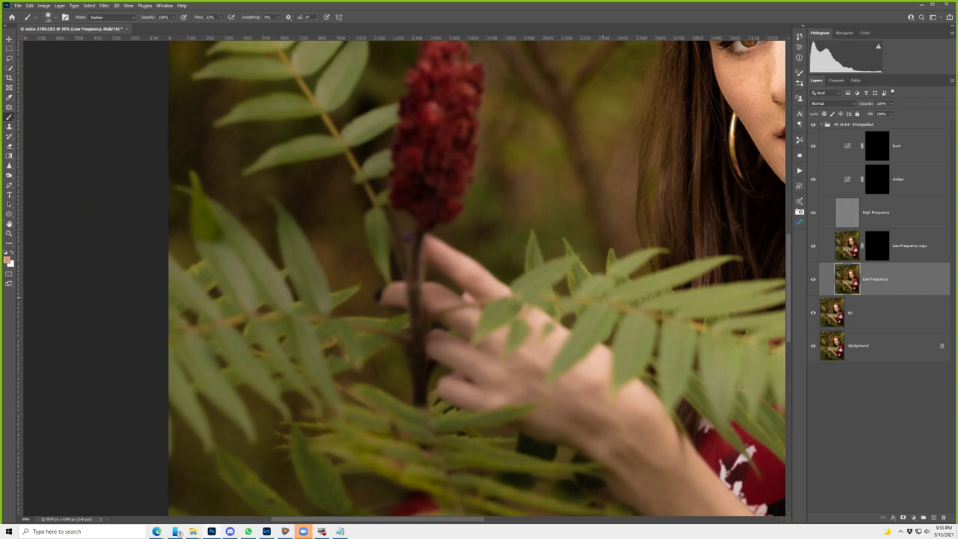
pyautogui.hotkey('shift', 'b')
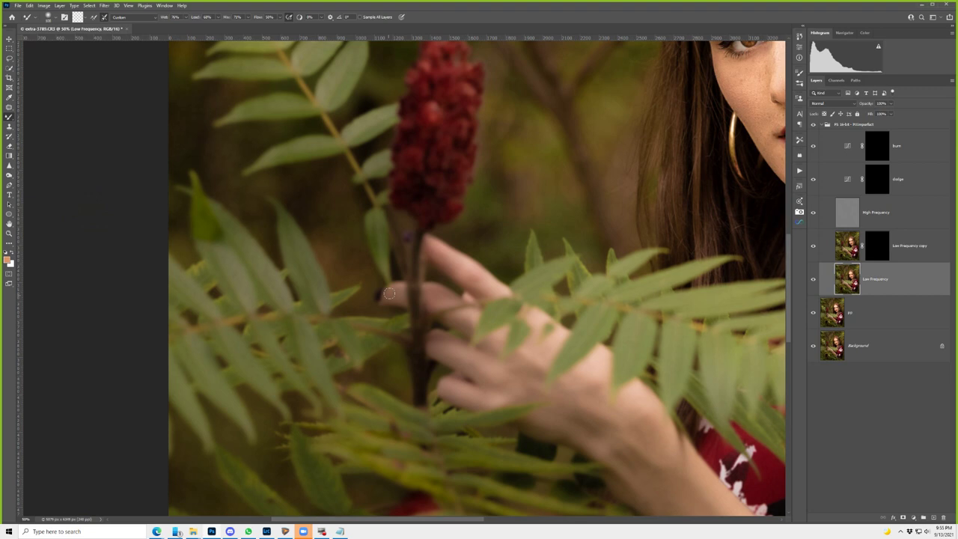
# - Zoom in on the blurred fingertip and target the Low Frequency copy layer mask with a brush
pyautogui.moveTo(389, 293); pyautogui.dragTo(427, 306)
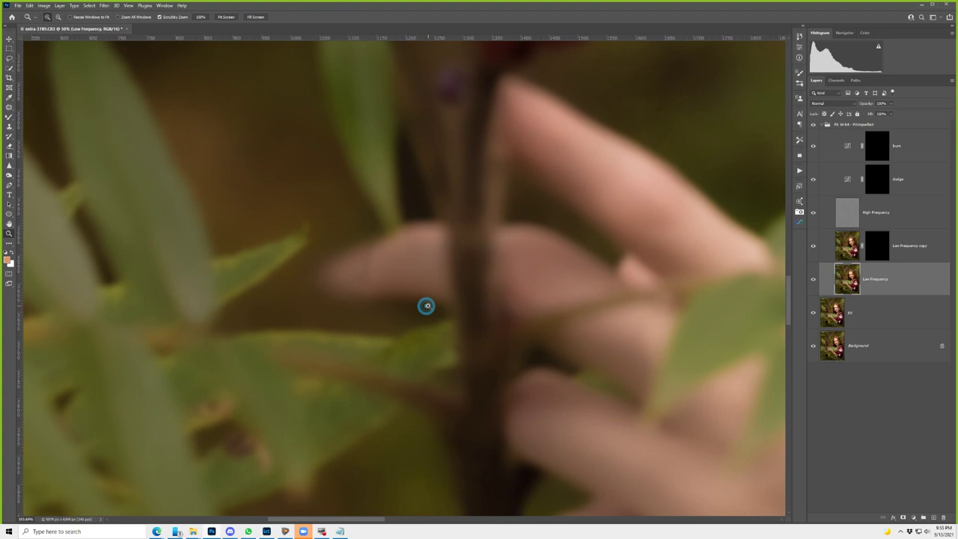
pyautogui.press('b')
pyautogui.click(877, 245)
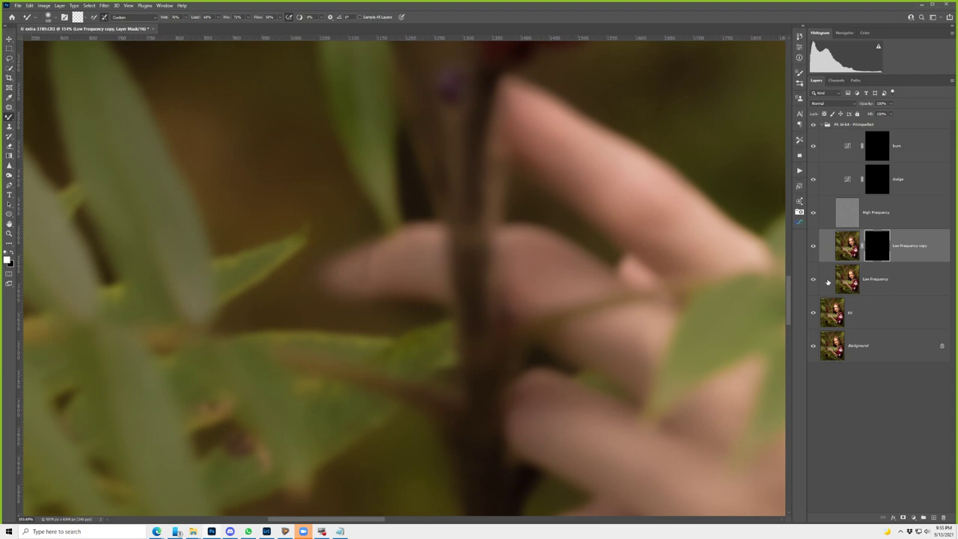
# - Paint out the pale fingertip edge on the Low Frequency copy mask with the plain brush
pyautogui.hotkey('shift', 'b')
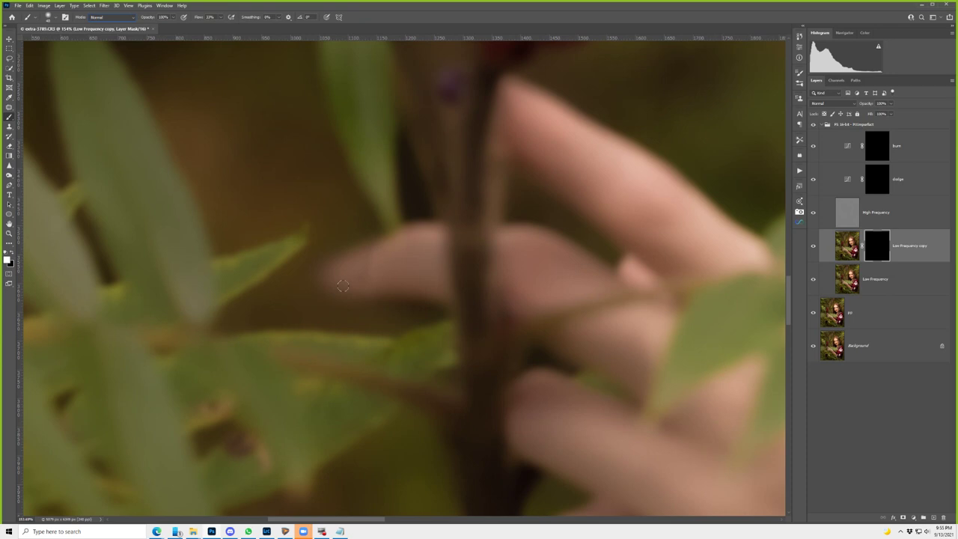
pyautogui.moveTo(341, 286); pyautogui.dragTo(314, 269)
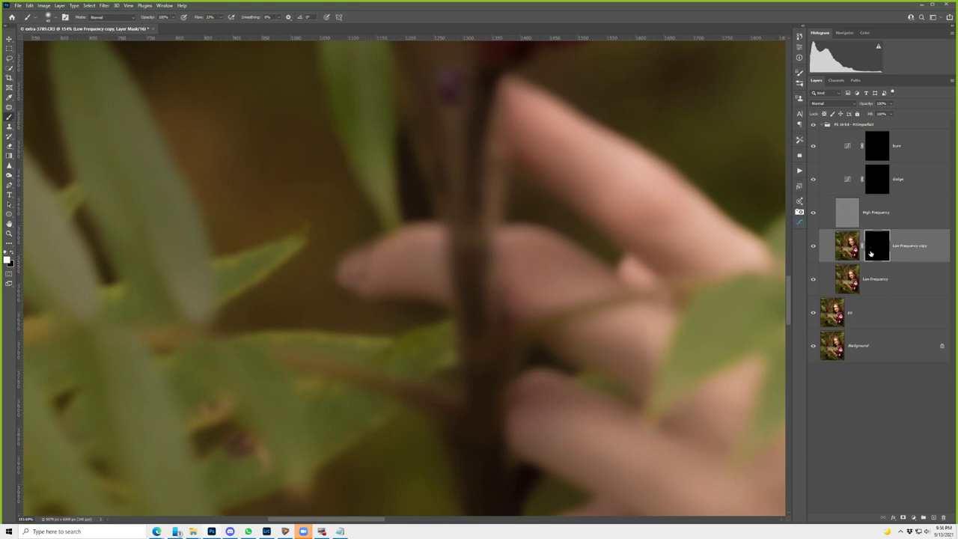
# - Bring her eye and cheek into view and make the High Frequency layer the working layer
pyautogui.scroll(3, 603, 144)
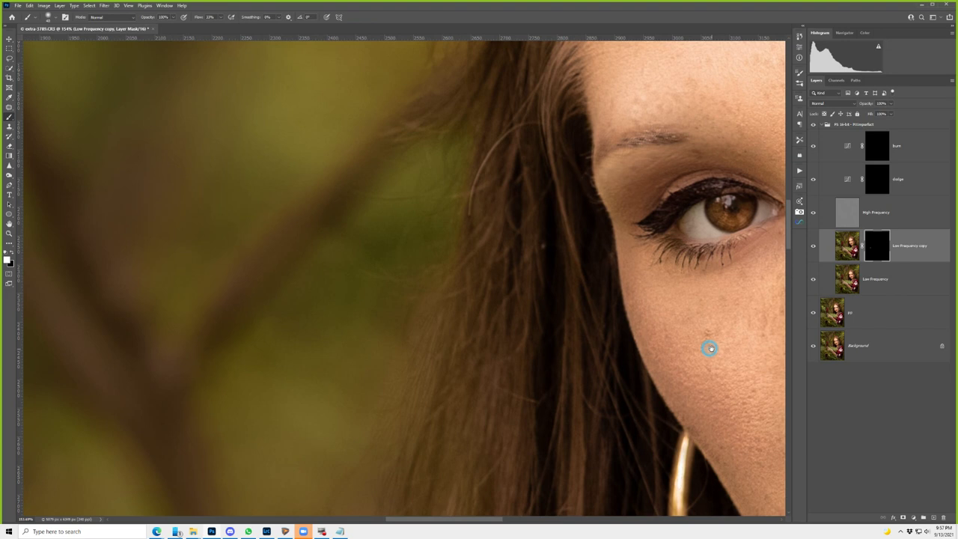
pyautogui.hotkey('alt', ']')
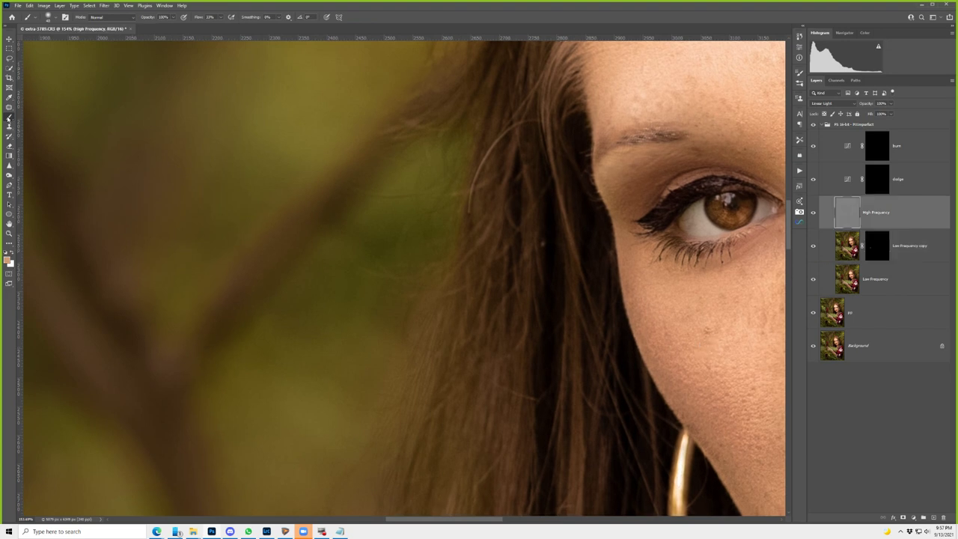
# - Use the Patch Tool to replace the stray flyaway hairs around her head with clean background texture
pyautogui.rightClick(9, 107)
pyautogui.click(39, 121)
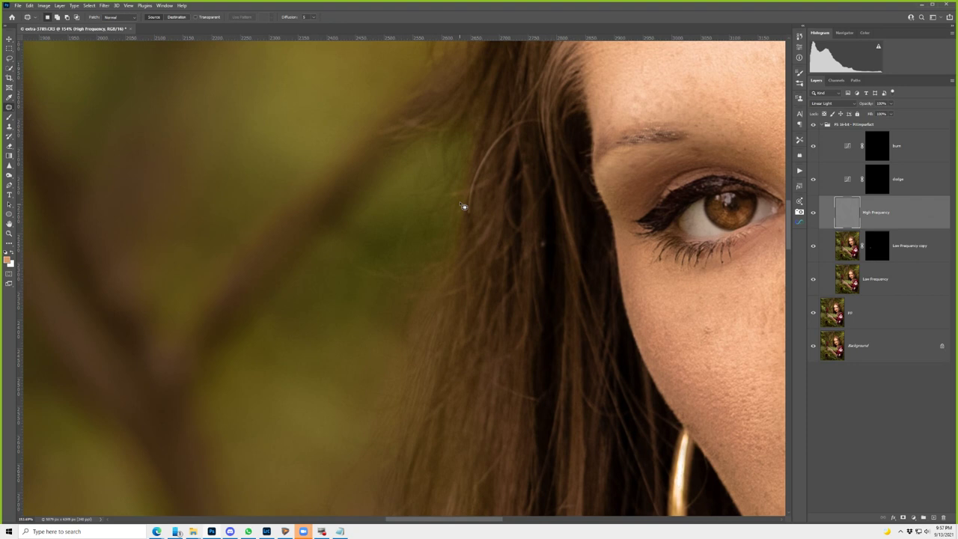
pyautogui.moveTo(463, 206); pyautogui.dragTo(471, 189)
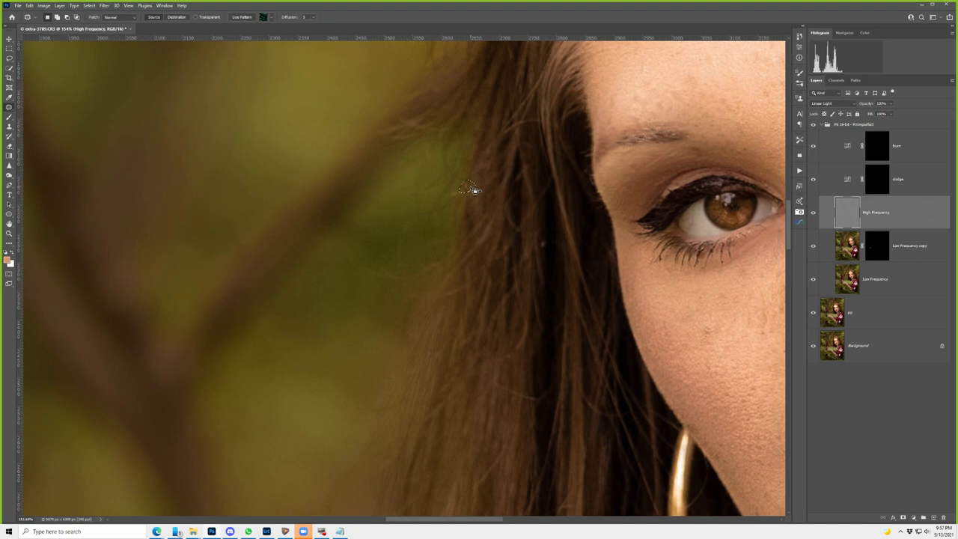
pyautogui.moveTo(469, 189); pyautogui.dragTo(299, 289)
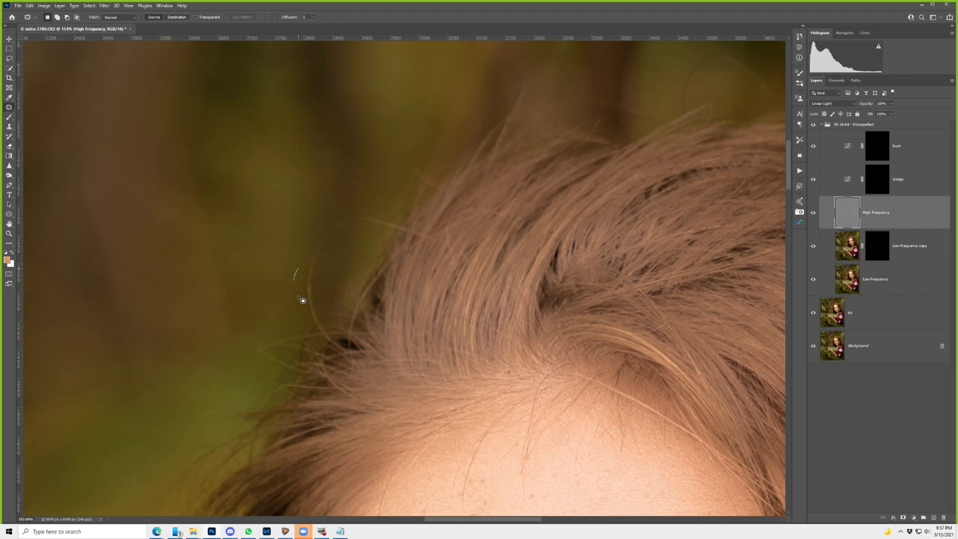
pyautogui.scroll(3, 302, 299)
pyautogui.moveTo(324, 239); pyautogui.dragTo(396, 245)
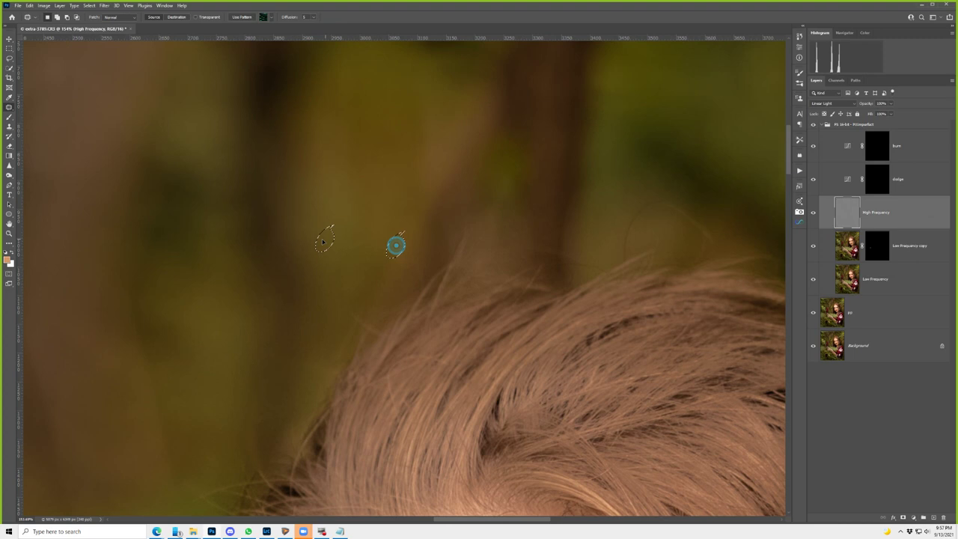
pyautogui.moveTo(395, 245); pyautogui.dragTo(150, 323)
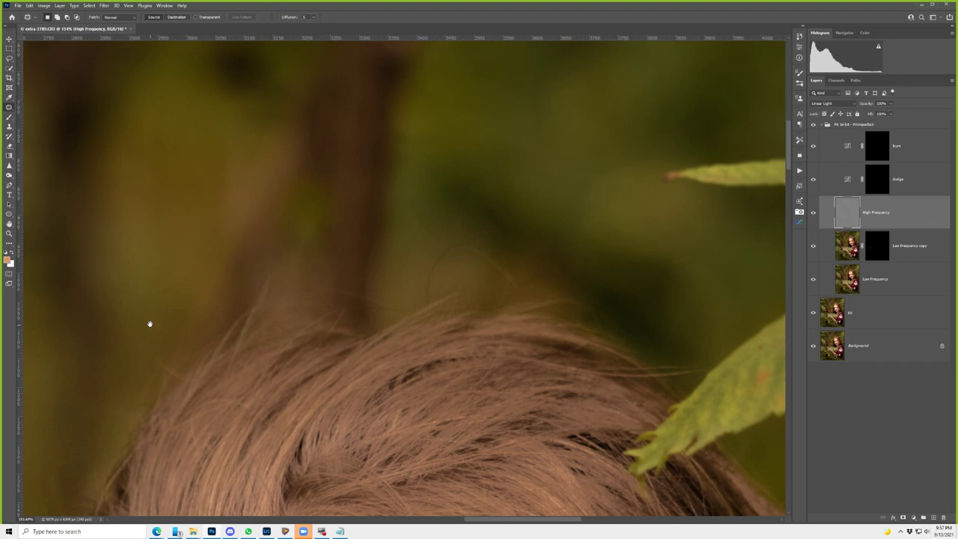
pyautogui.moveTo(149, 323); pyautogui.dragTo(119, 336)
pyautogui.press('s')
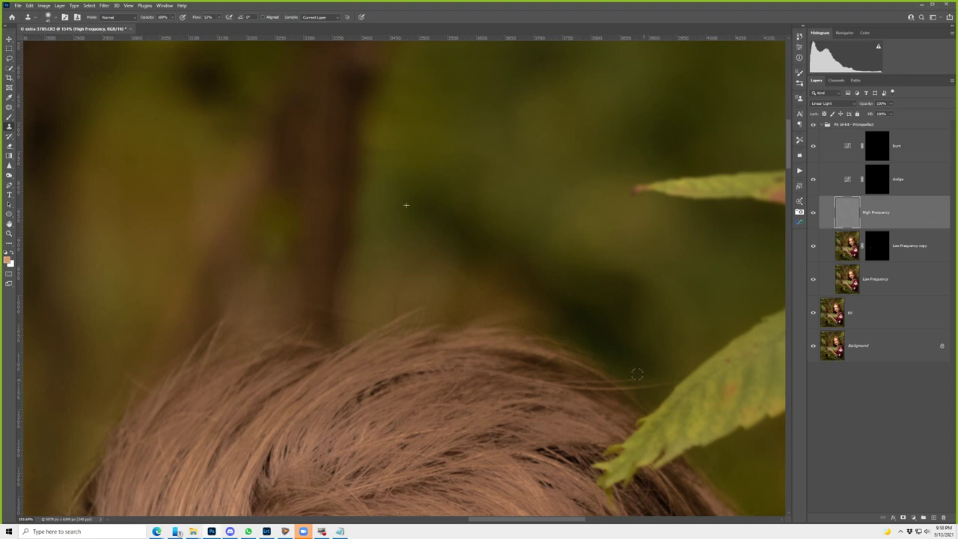
# - Inspect the right hair edge from forehead down past her eye, then fit the whole portrait on screen
pyautogui.moveTo(637, 373); pyautogui.dragTo(640, 238)
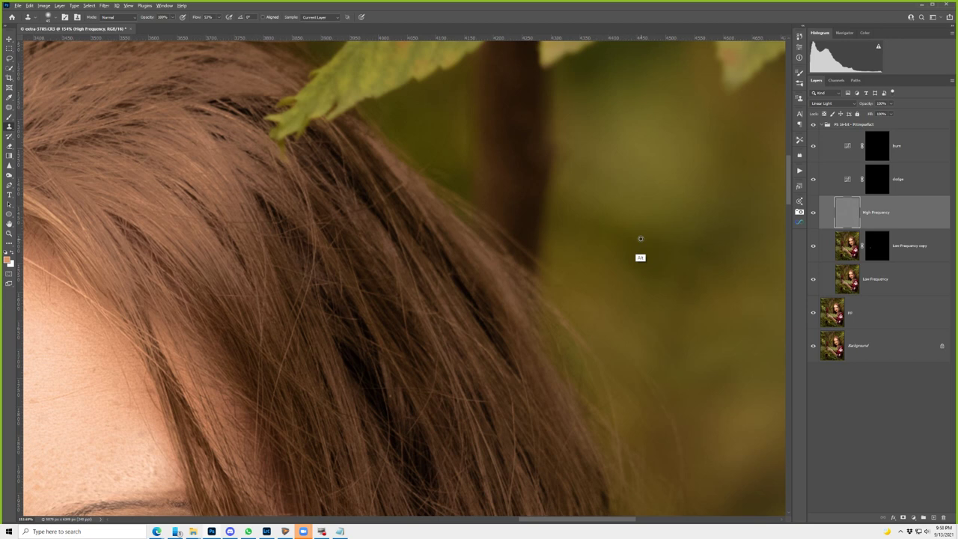
pyautogui.moveTo(639, 238); pyautogui.dragTo(552, 229)
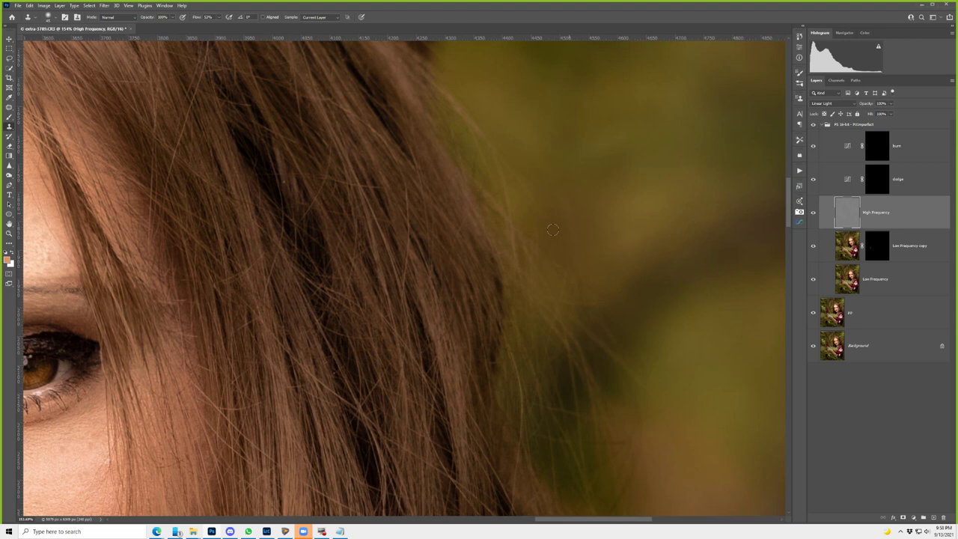
pyautogui.scroll(-3, 552, 229)
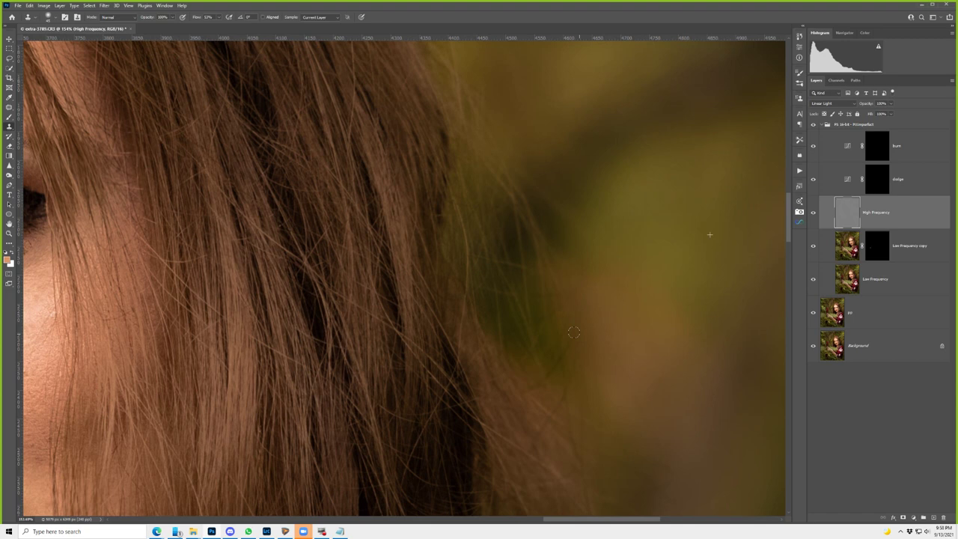
pyautogui.moveTo(573, 332); pyautogui.dragTo(535, 261)
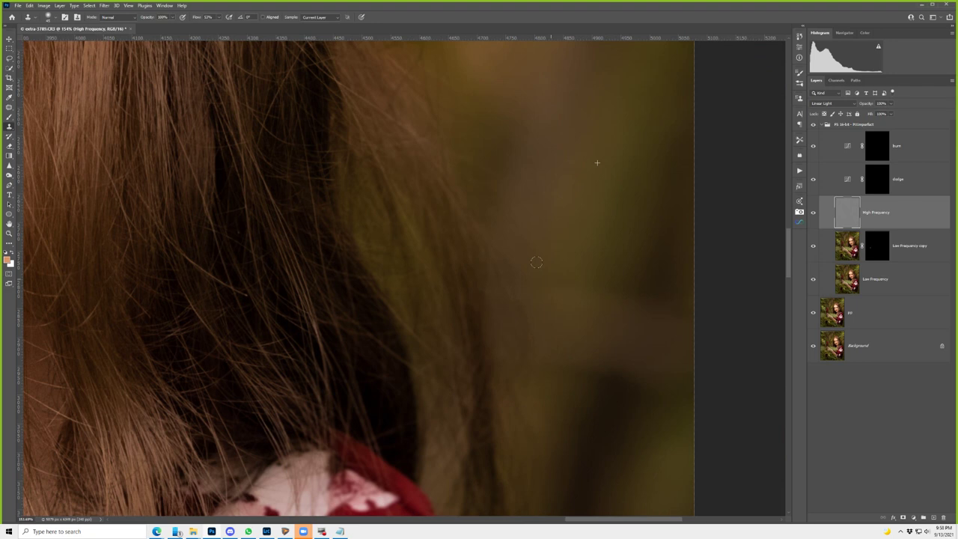
pyautogui.hotkey('ctrl', '0')
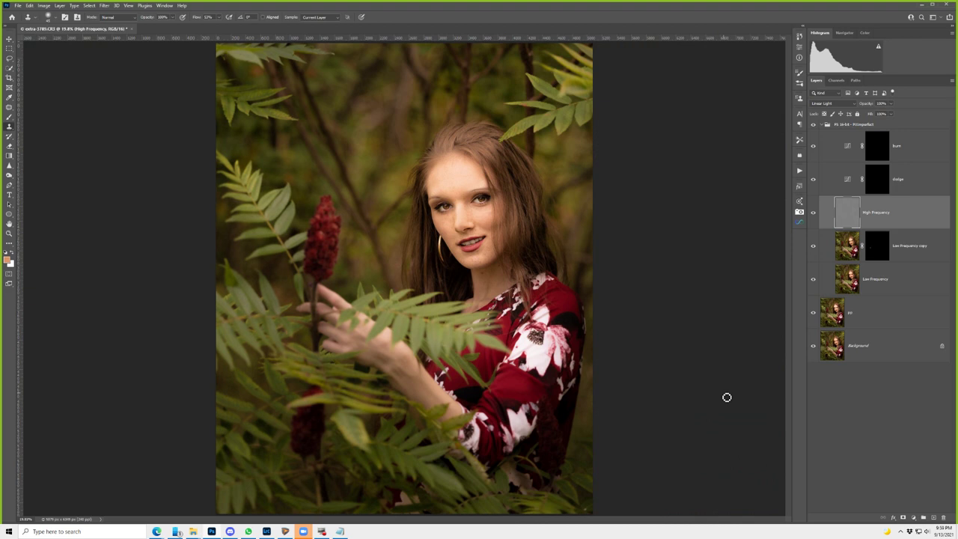
# - Zoom in slightly on the portrait and expand the retouching layer group
pyautogui.press('z')
pyautogui.moveTo(528, 190); pyautogui.dragTo(544, 189)
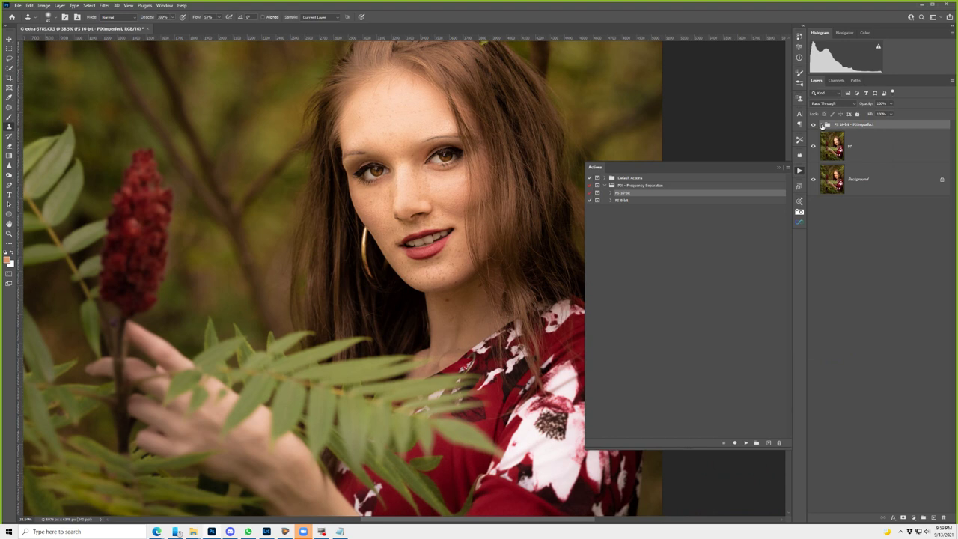
pyautogui.click(821, 125)
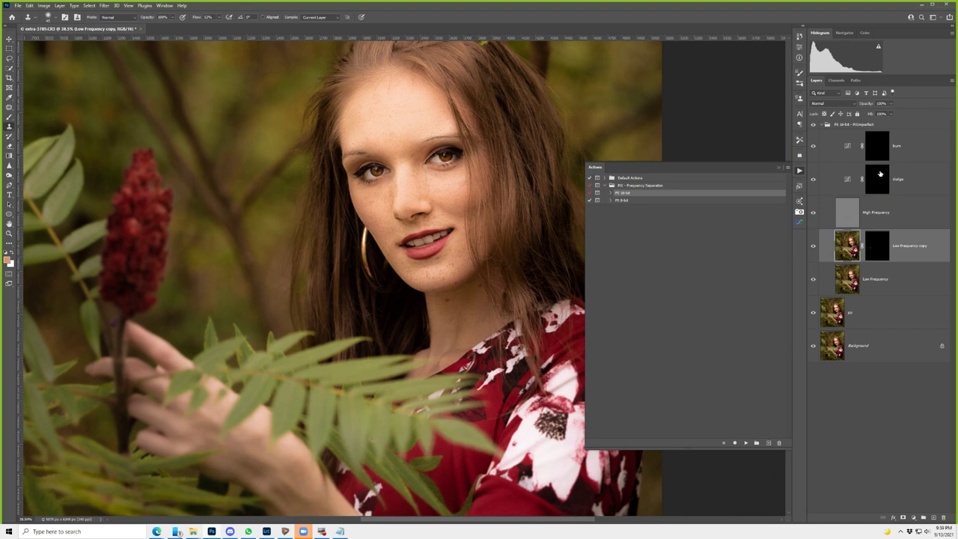
# - Paint white at 100% brush flow on the burn layer's mask to darken spots, and make the burn layer visible
pyautogui.click(891, 150)
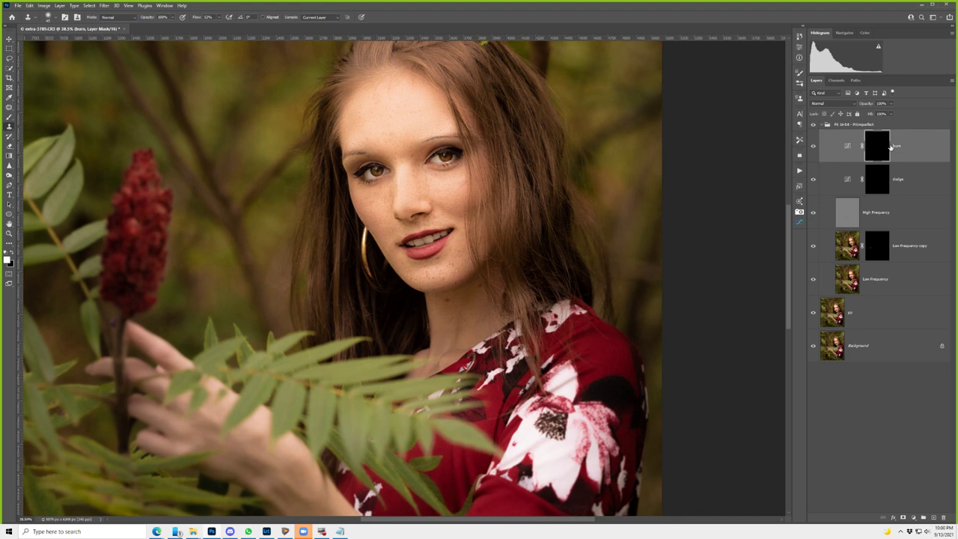
pyautogui.press('b')
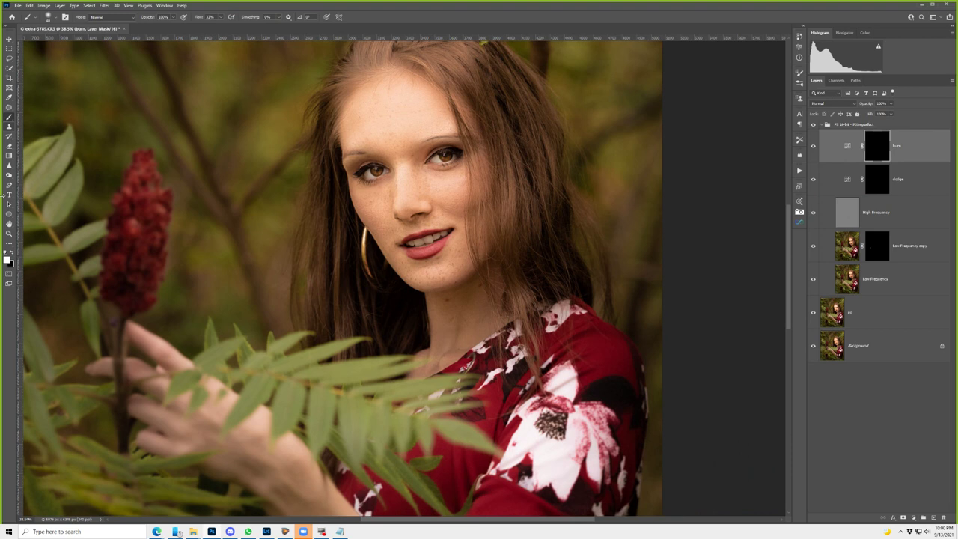
pyautogui.hotkey('shift', '0')
pyautogui.moveTo(490, 148)
pyautogui.mouseDown()
pyautogui.moveTo(804, 147)
pyautogui.moveTo(761, 154)
pyautogui.mouseUp()
pyautogui.click(814, 146)
pyautogui.click(318, 287)
# - Select the dodge layer to work on next
pyautogui.click(836, 184)
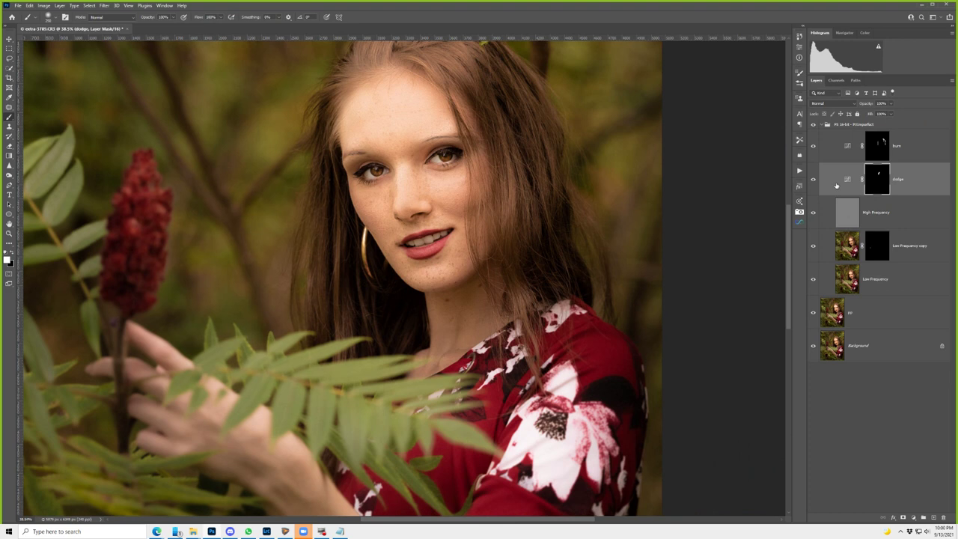
# - Paint an extra white brightening arc across her forehead on the dodge layer's mask
pyautogui.click(800, 48)
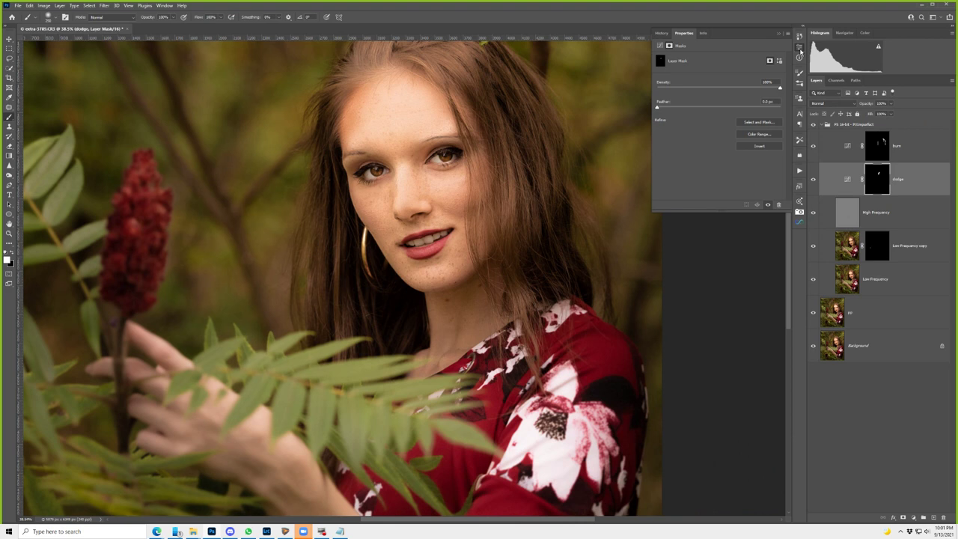
pyautogui.click(800, 50)
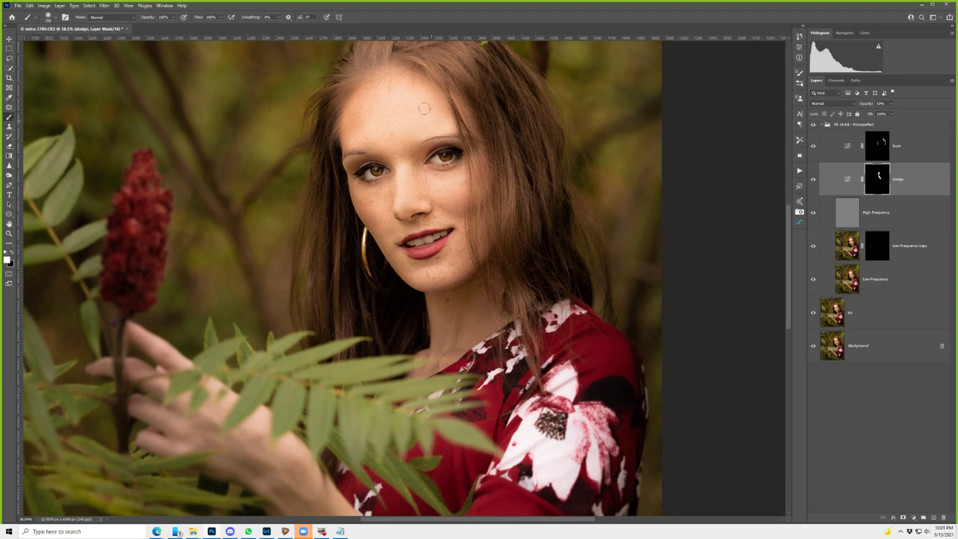
pyautogui.moveTo(423, 109); pyautogui.dragTo(374, 111)
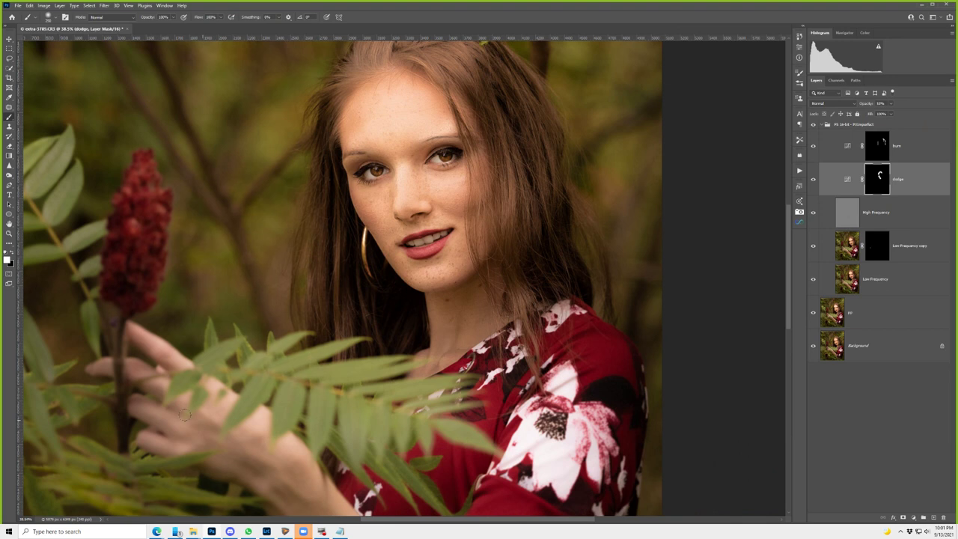
pyautogui.scroll(-5, 183, 415)
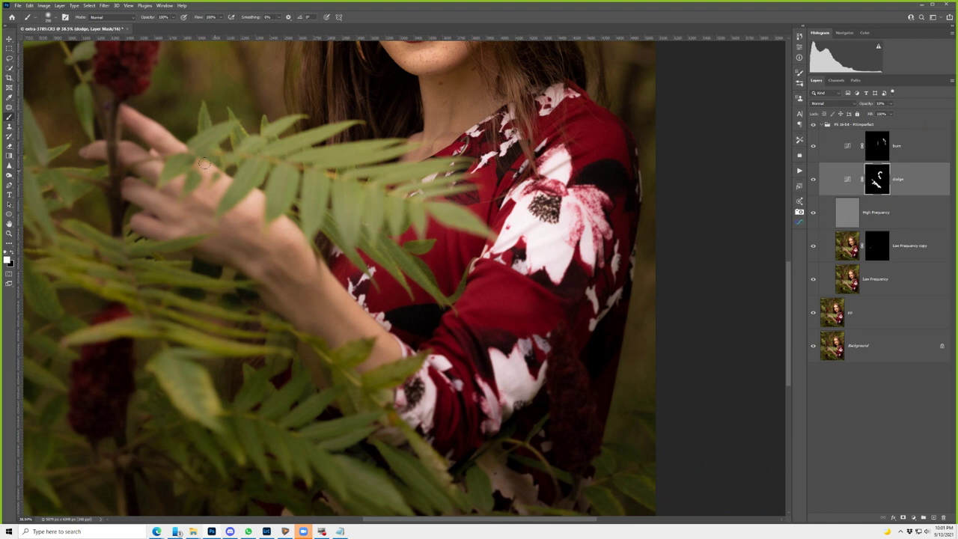
pyautogui.click(865, 147)
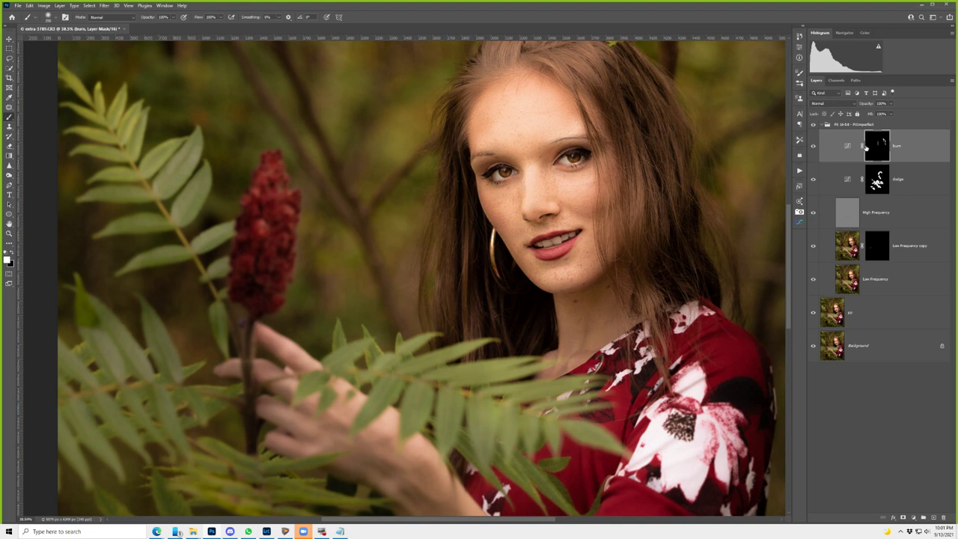
# - Straighten the burn Curves adjustment back onto the neutral diagonal, then reselect the dodge mask
pyautogui.doubleClick(847, 146)
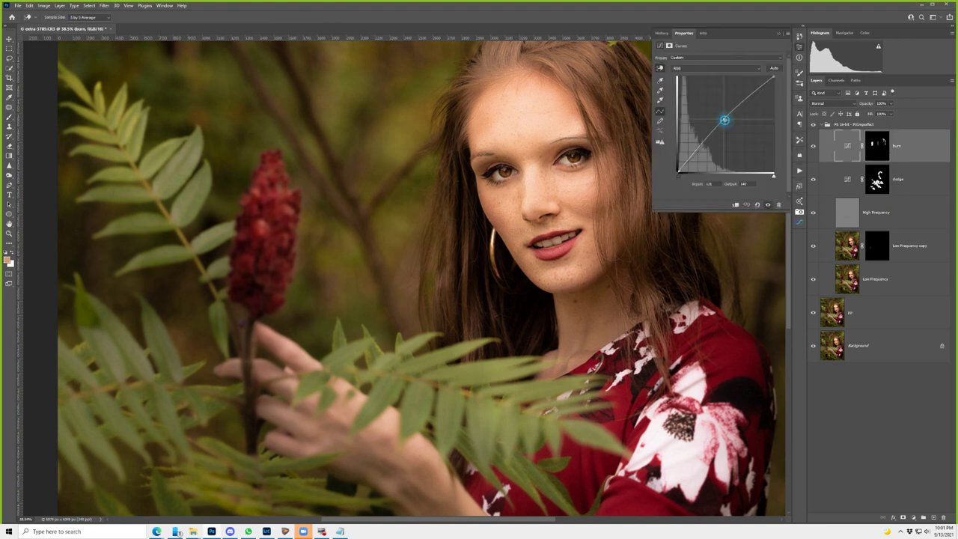
pyautogui.moveTo(724, 120); pyautogui.dragTo(726, 122)
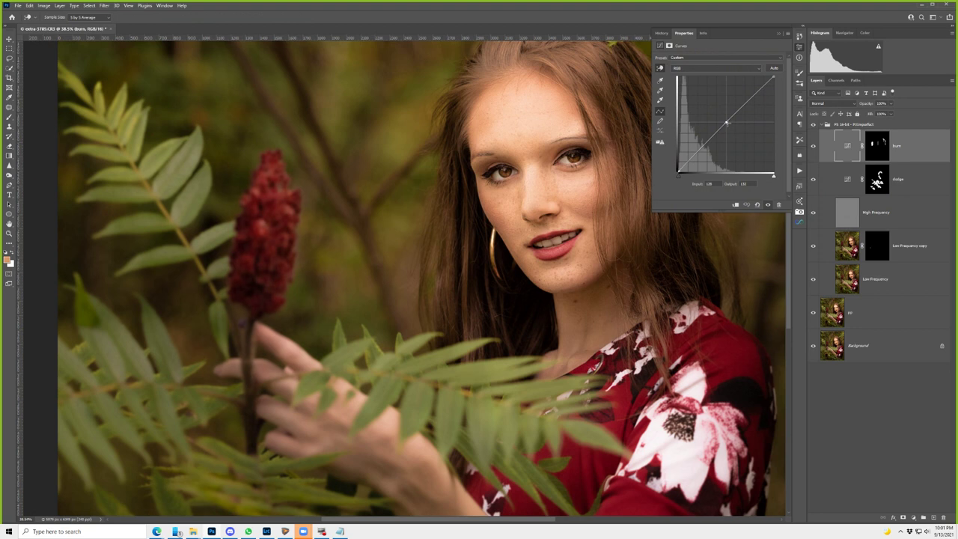
pyautogui.moveTo(726, 122); pyautogui.dragTo(725, 121)
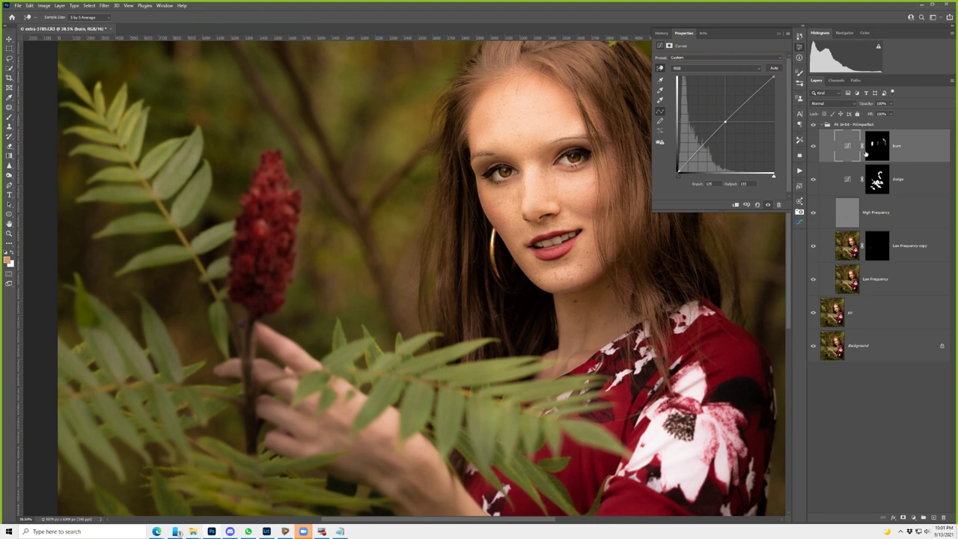
pyautogui.click(878, 180)
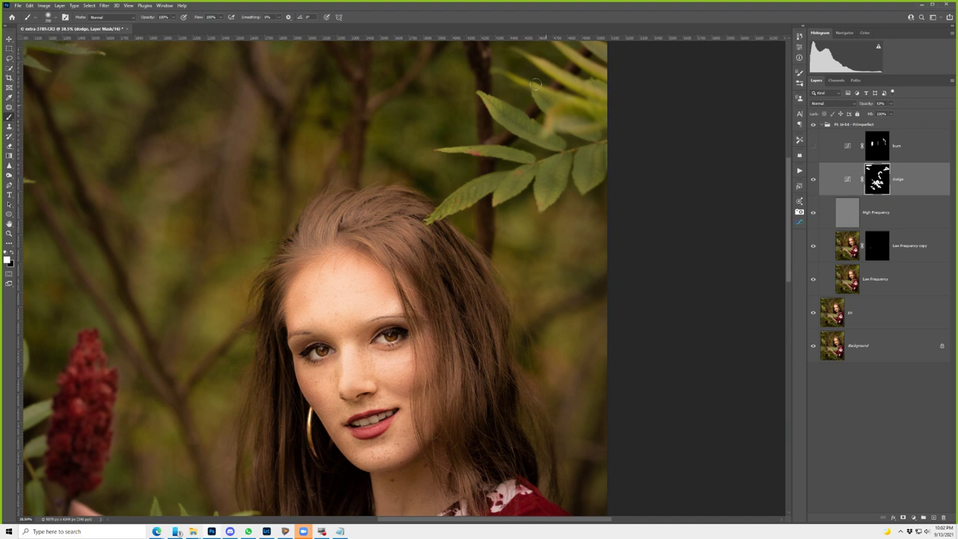
# - Stamp all visible layers into a merged Layer 1 above the group and open it in Camera Raw Filter
pyautogui.hotkey('ctrl', '0')
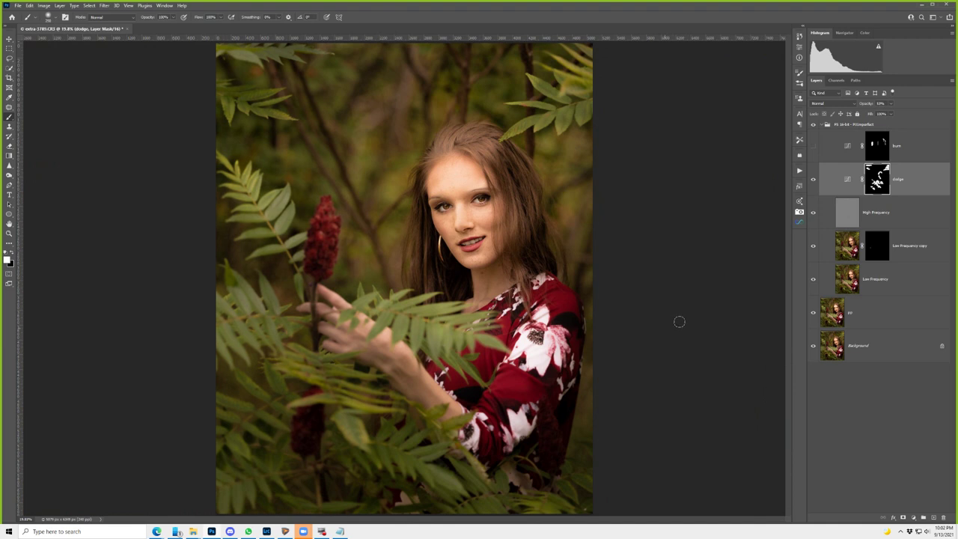
pyautogui.click(894, 124)
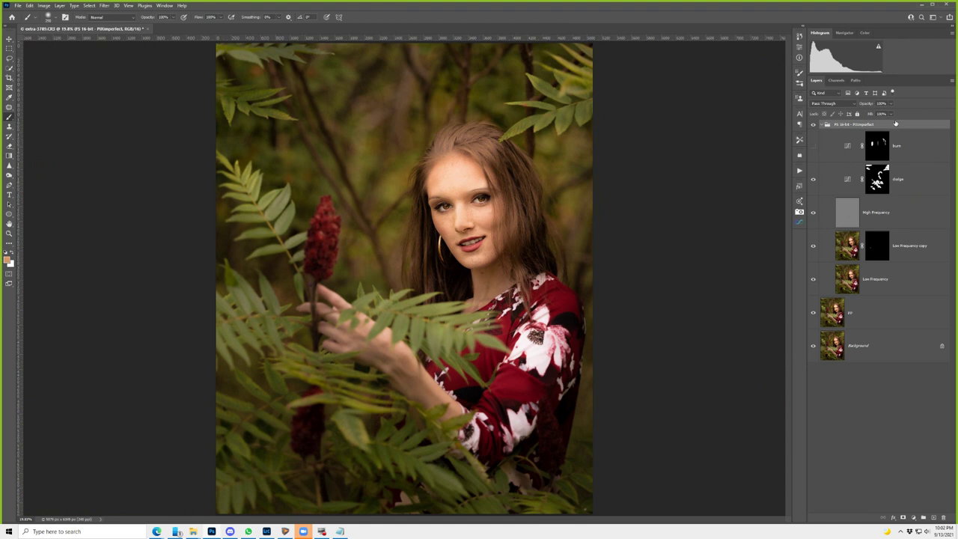
pyautogui.hotkey('ctrl', 'shift', 'alt', 'e')
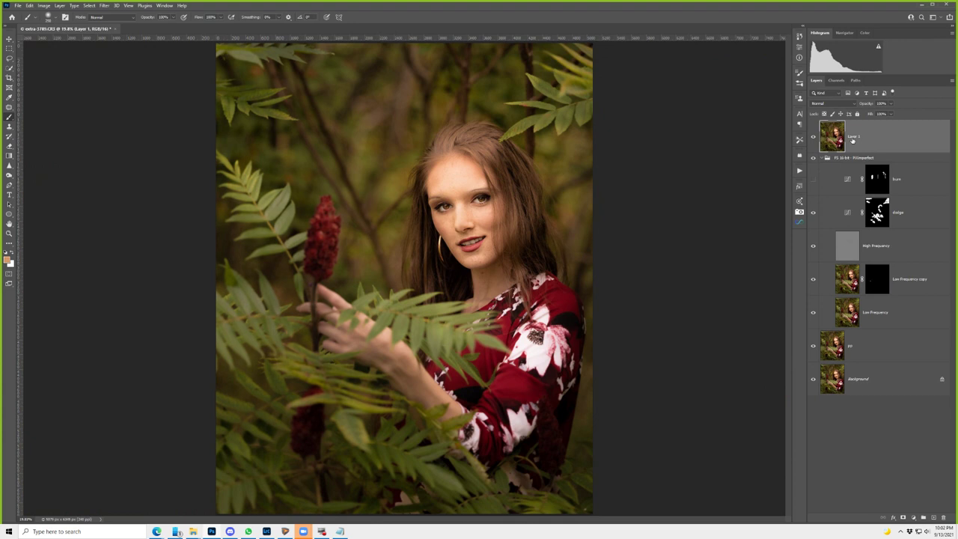
pyautogui.hotkey('shift', 'ctrl', 'a')
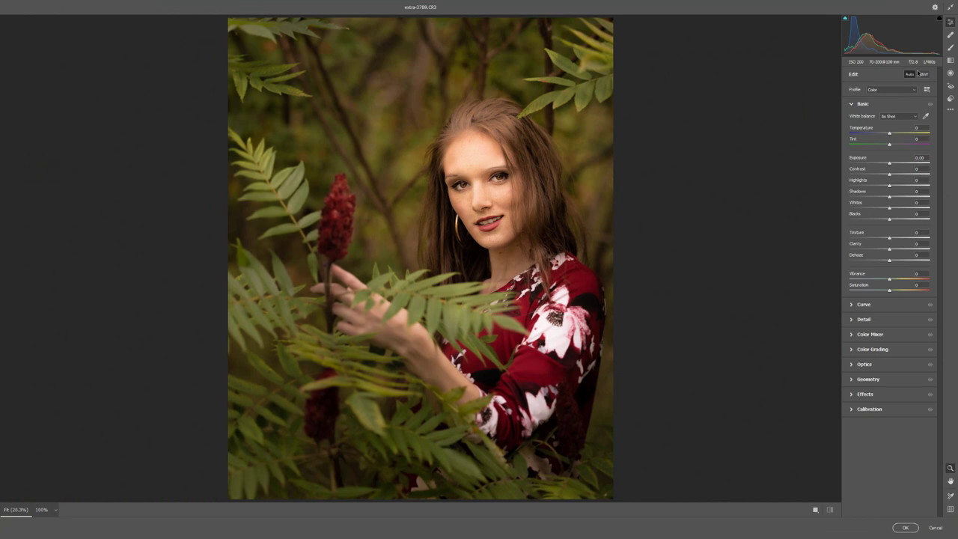
# - Lower the face radial filter's exposure to -0.65 in Camera Raw and apply it to Layer 1
pyautogui.click(884, 192)
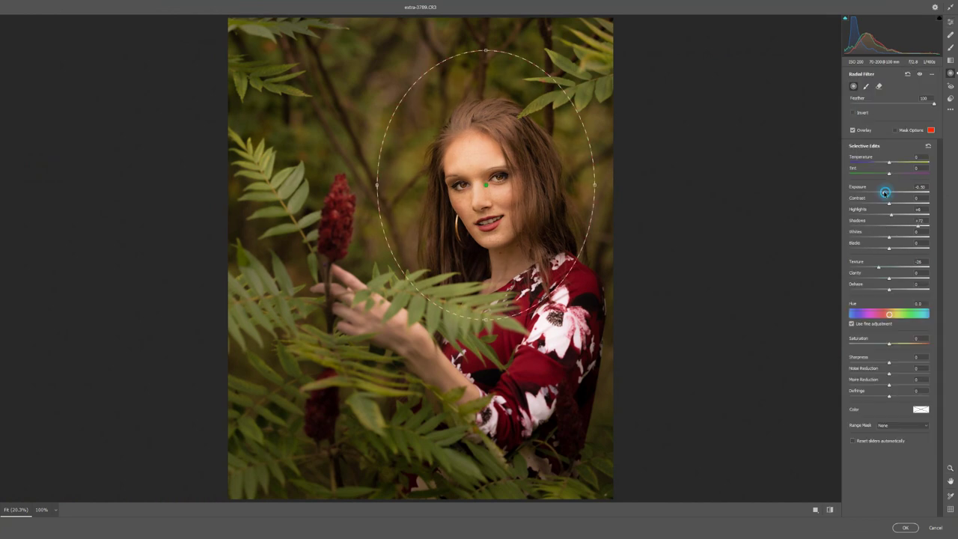
pyautogui.moveTo(884, 192); pyautogui.dragTo(882, 193)
pyautogui.click(889, 162)
pyautogui.press('Return')
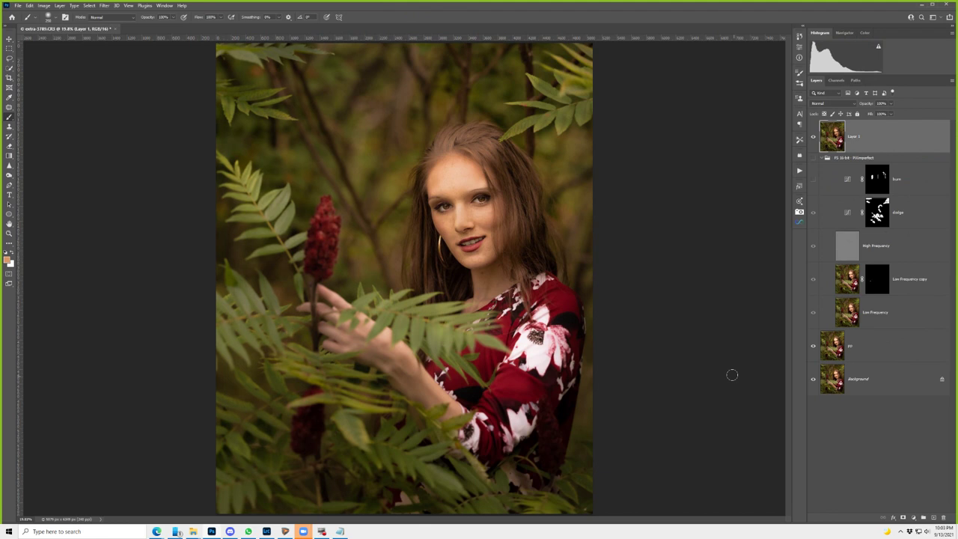
# - Compare the edit against the original Background alone, restore all layers, and close extra-3789.CR3
pyautogui.keyDown('alt'); pyautogui.click(814, 379); pyautogui.keyUp('alt')
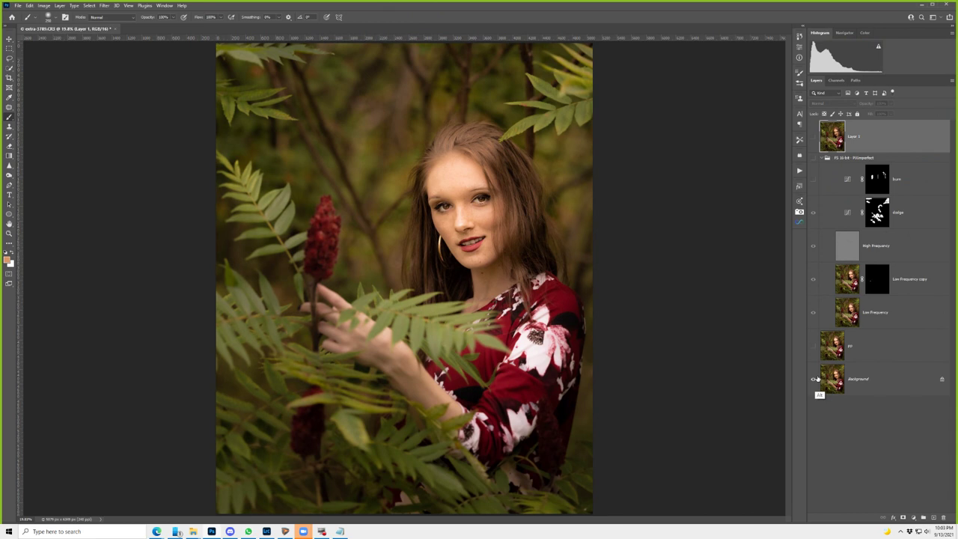
pyautogui.keyDown('alt'); pyautogui.click(813, 379); pyautogui.keyUp('alt')
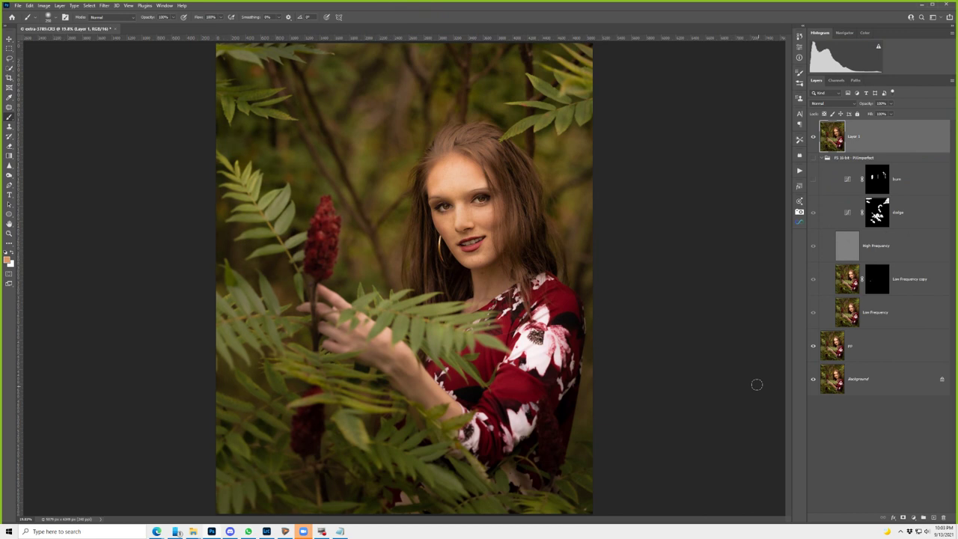
pyautogui.click(111, 29)
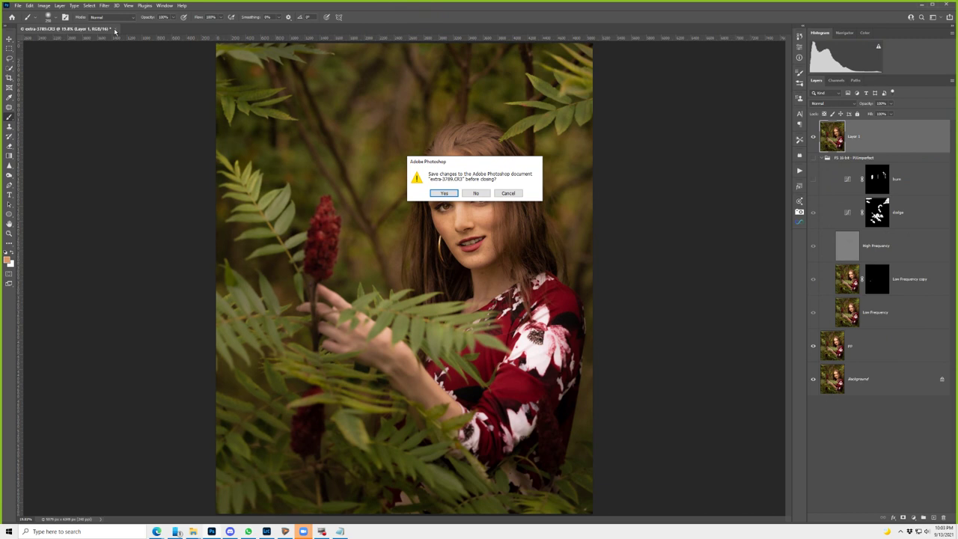
# - Confirm saving the changes to extra-3789-Edit.psd, then close the document
pyautogui.press('Return')
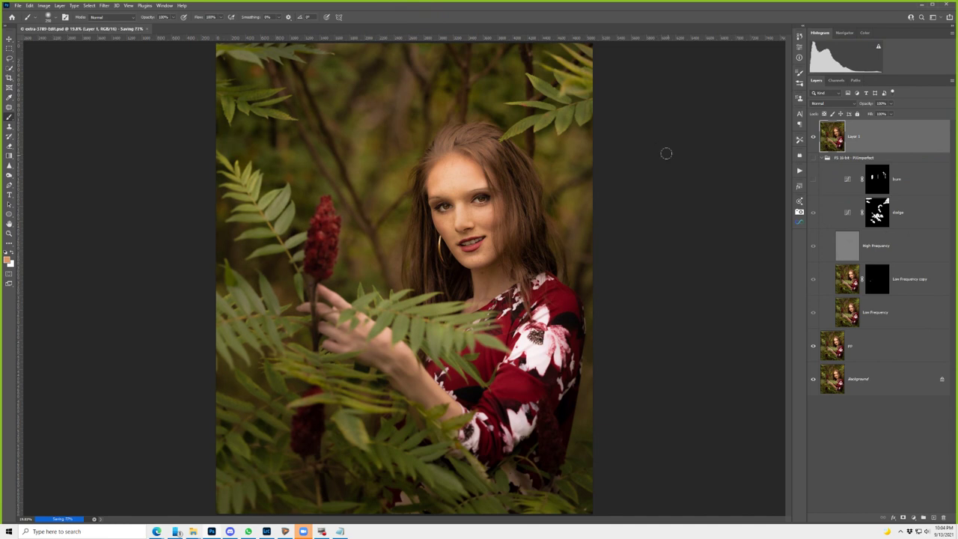
pyautogui.hotkey('ctrl', 'w')
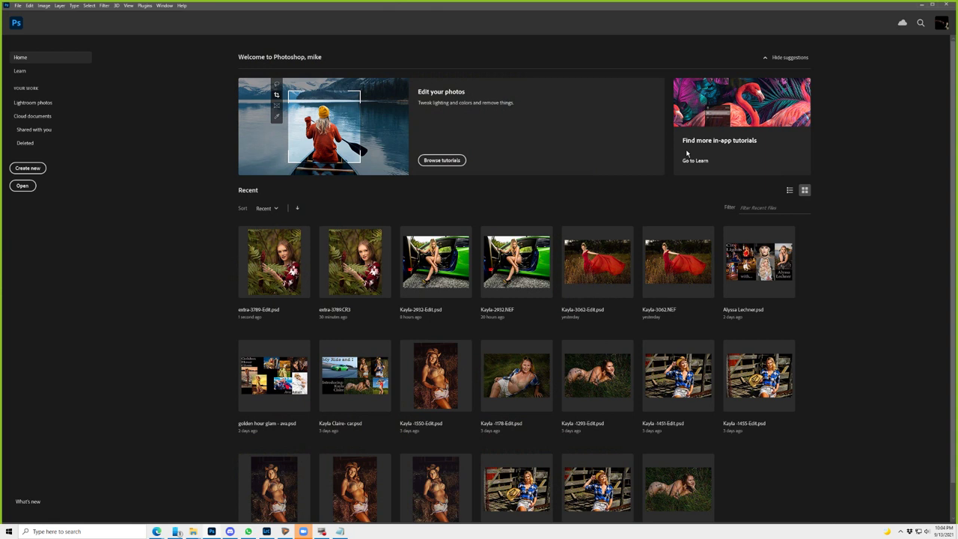
# - Switch to Lightroom Classic to export the edited portrait as a watermarked JPG
pyautogui.hotkey('alt', 'Tab')
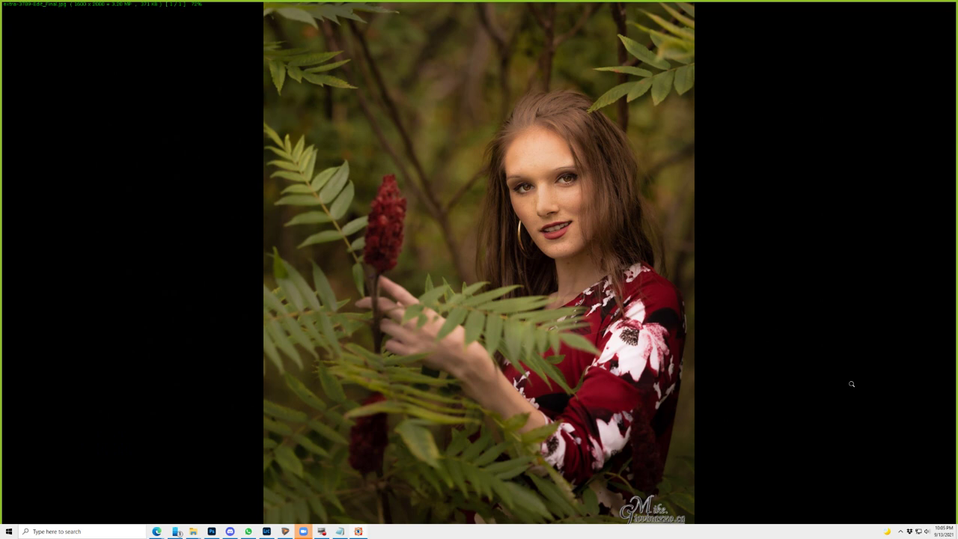
# - Close the full-screen FastStone preview of the signed JPG and return to the Zoom meeting
pyautogui.press('Escape')
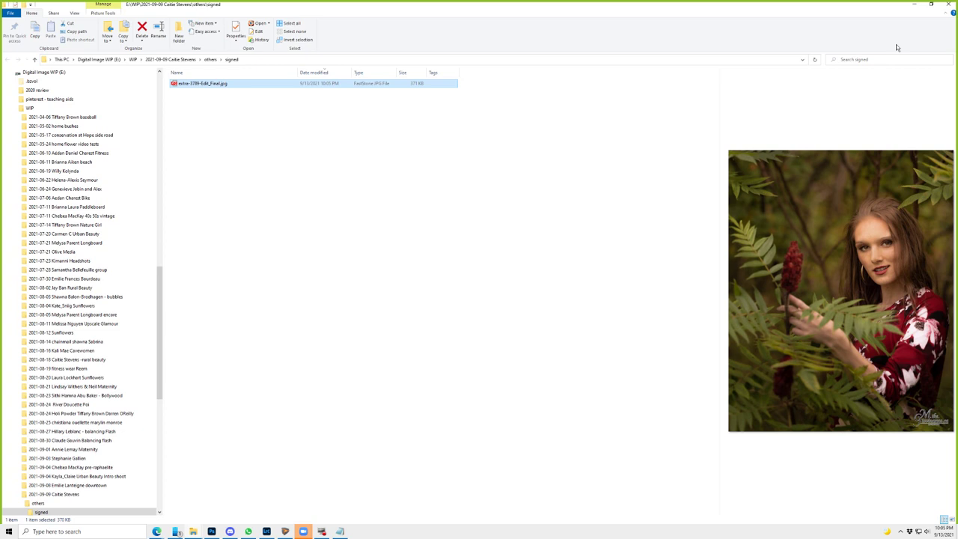
pyautogui.hotkey('alt', 's')
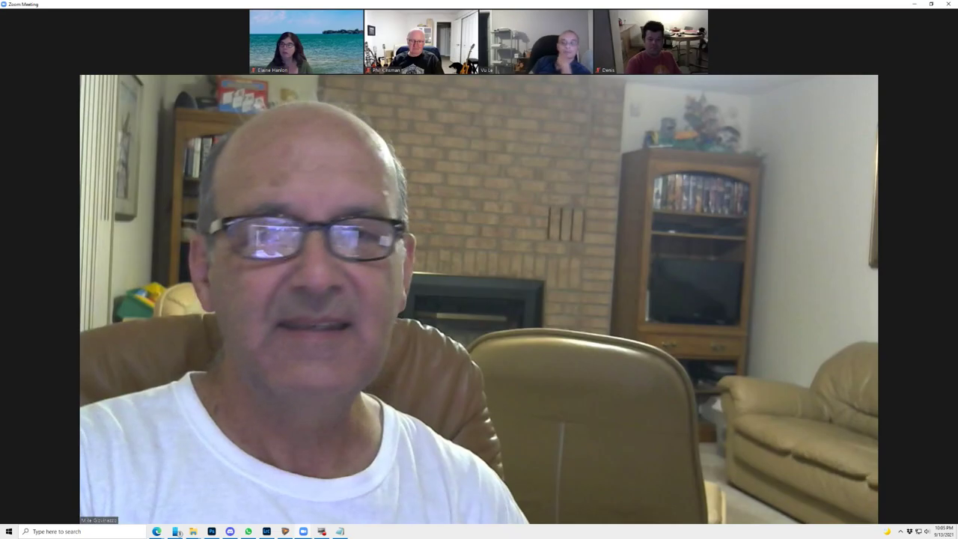